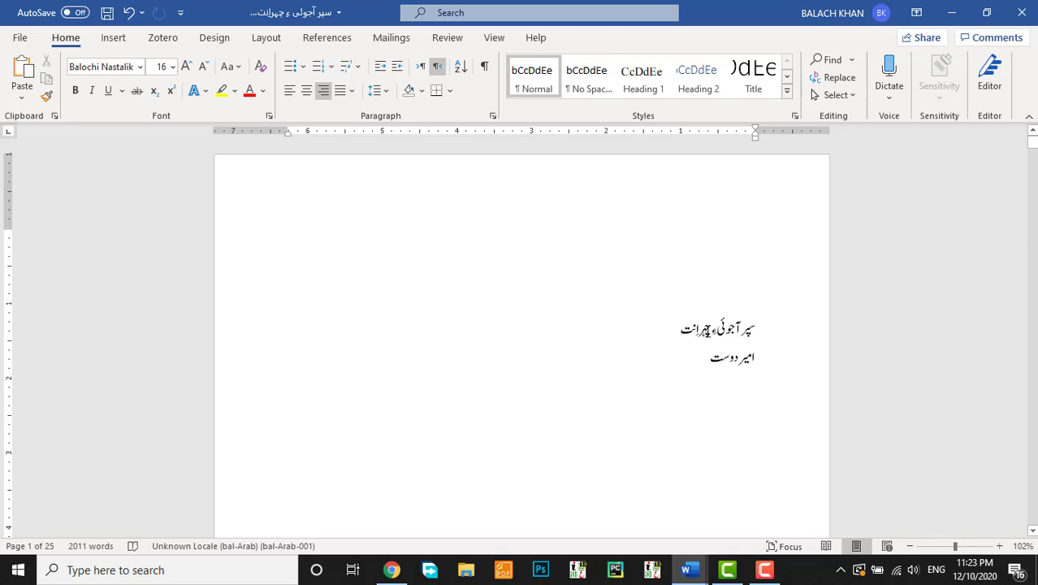
Look over the title page and the beginning of the poem on the second page
scroll(708, 332, down, 4)
scroll(701, 317, down, 3)
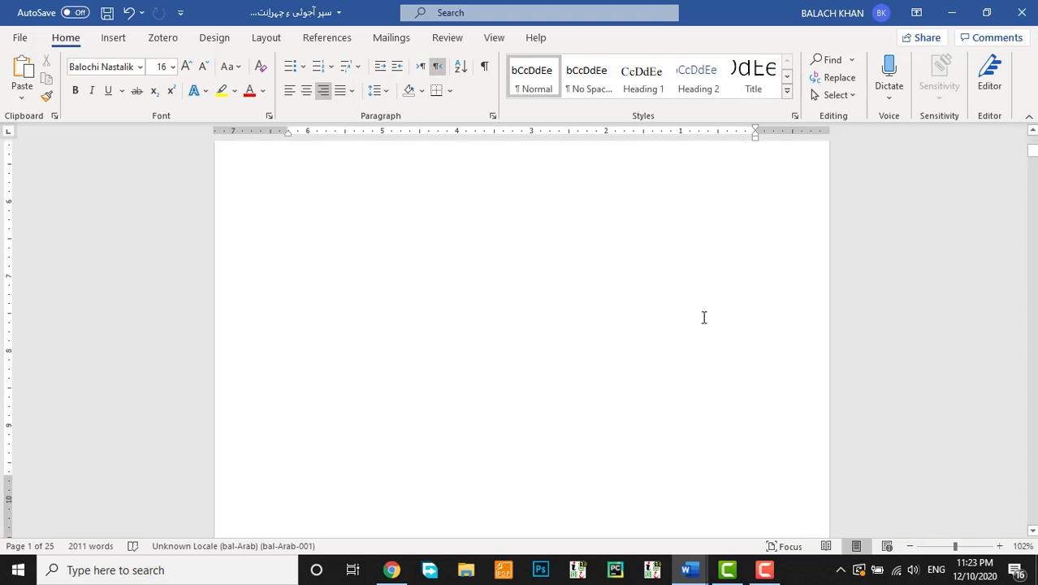
scroll(693, 323, down, 5)
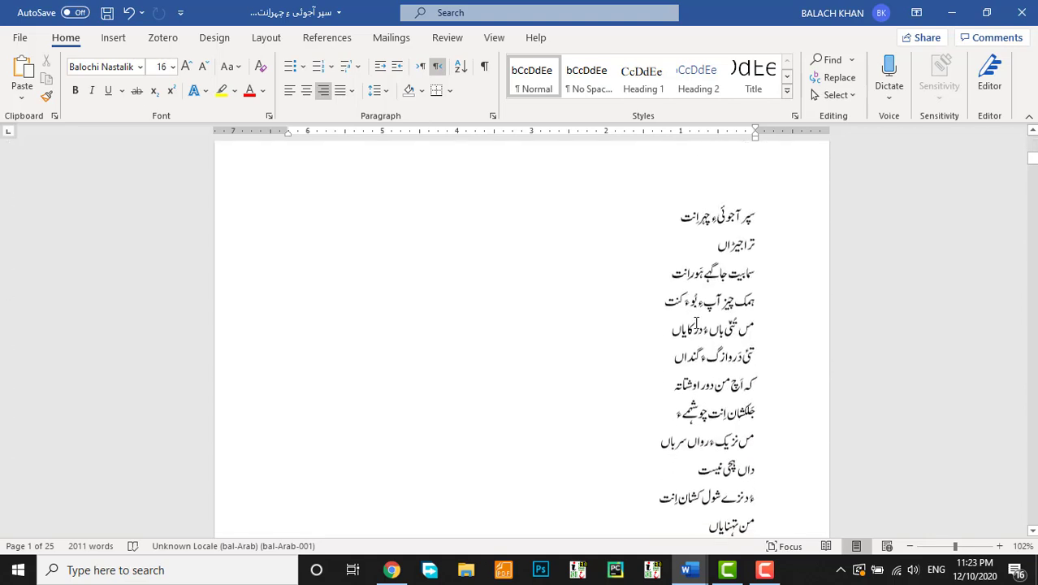
scroll(699, 322, up, 3)
drag(1033, 152, 1034, 130)
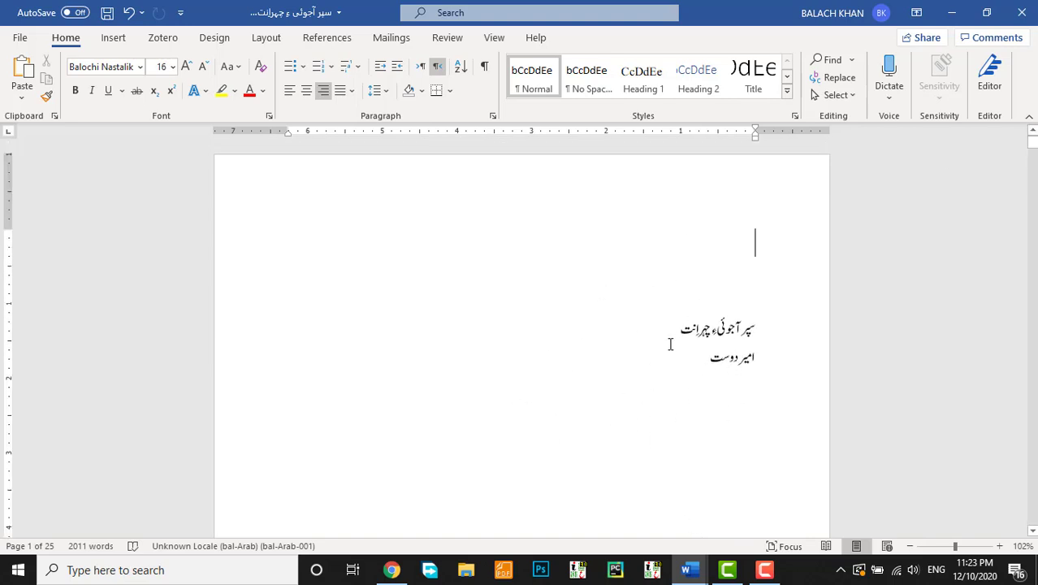
scroll(642, 320, down, 8)
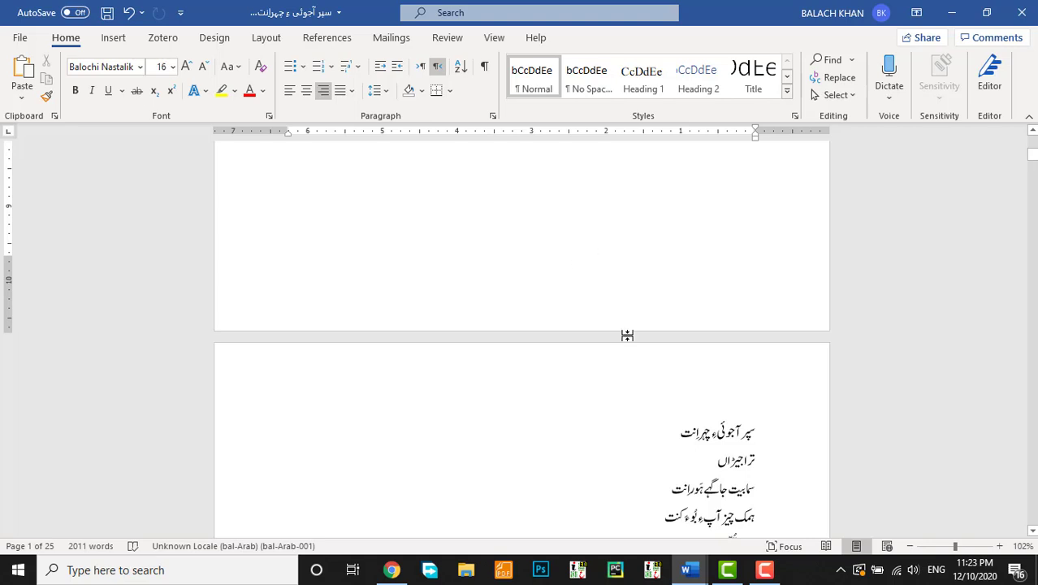
double_click(627, 336)
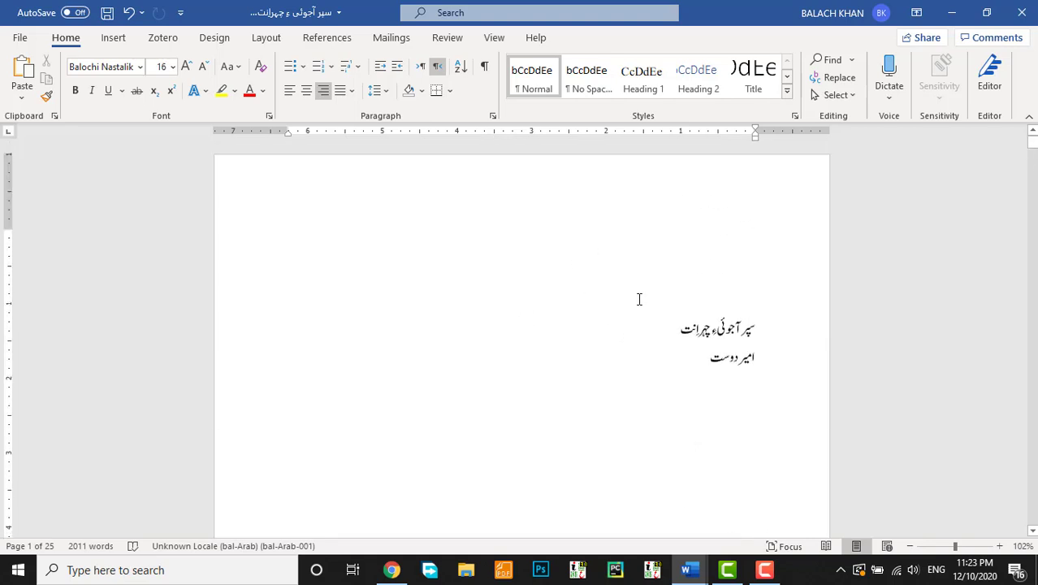
Zoom the document out to see several pages side by side, and zoom back in to a single page
ctrl+scroll(639, 298, down, 5)
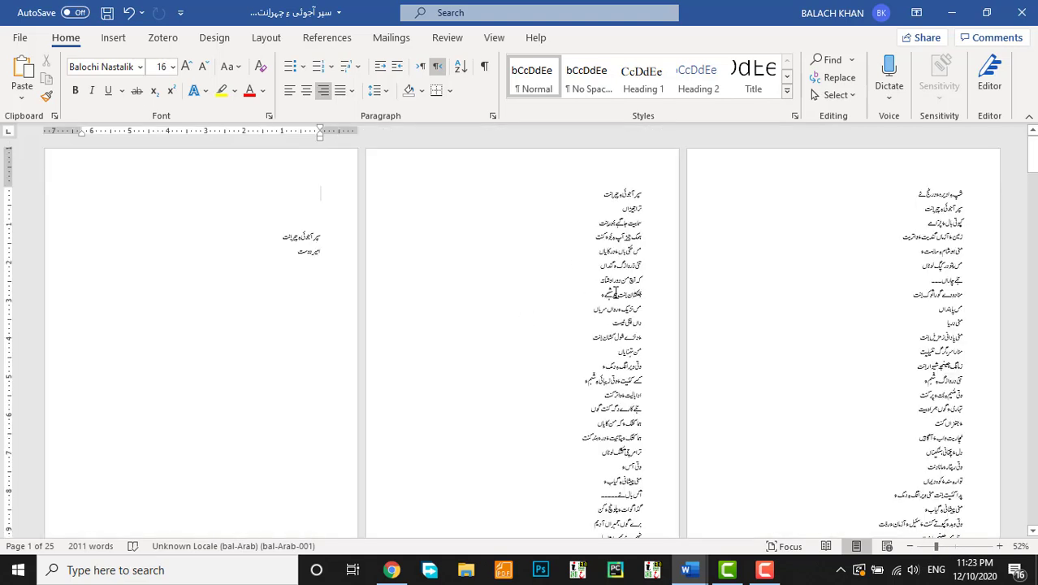
scroll(615, 292, down, 5)
scroll(610, 290, up, 3)
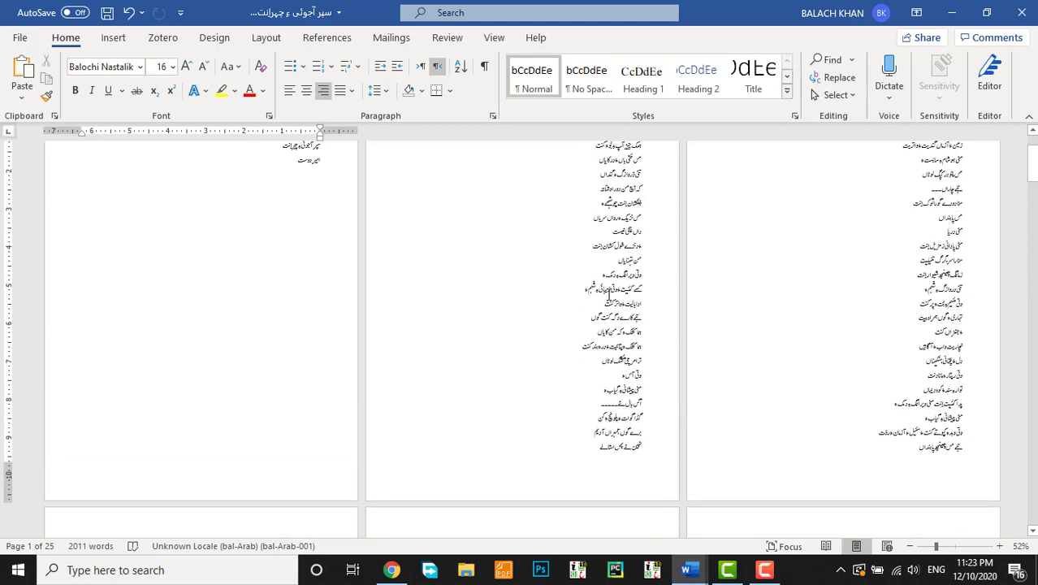
ctrl+scroll(602, 354, up, 5)
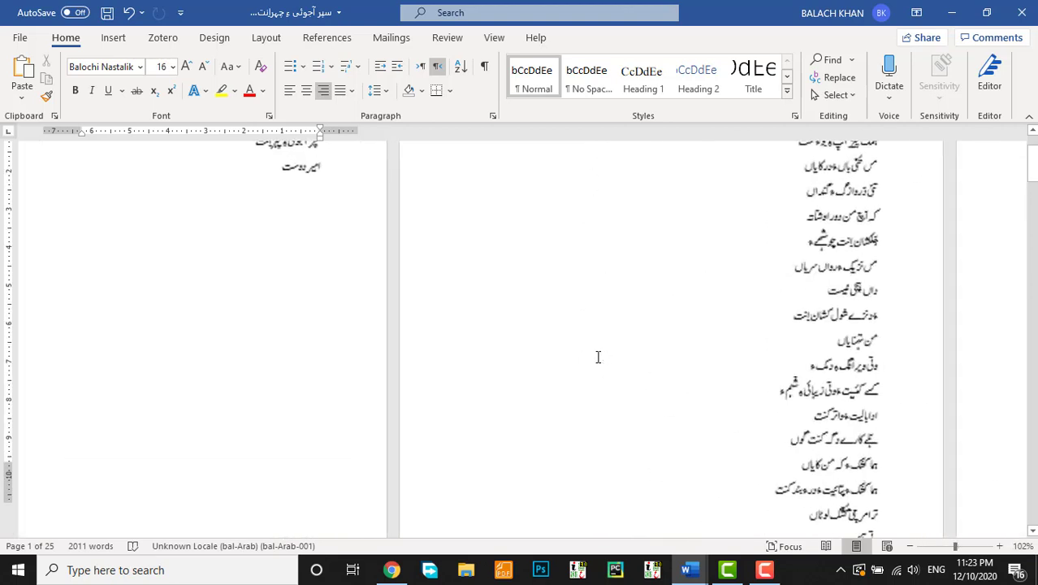
ctrl+scroll(585, 356, down, 3)
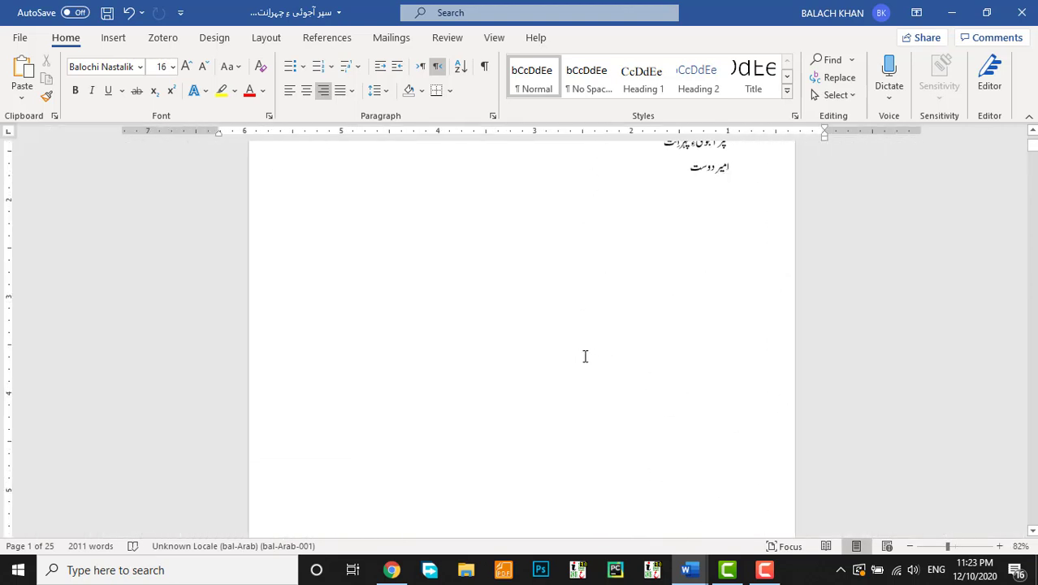
ctrl+scroll(585, 356, up, 9)
ctrl+scroll(584, 355, down, 12)
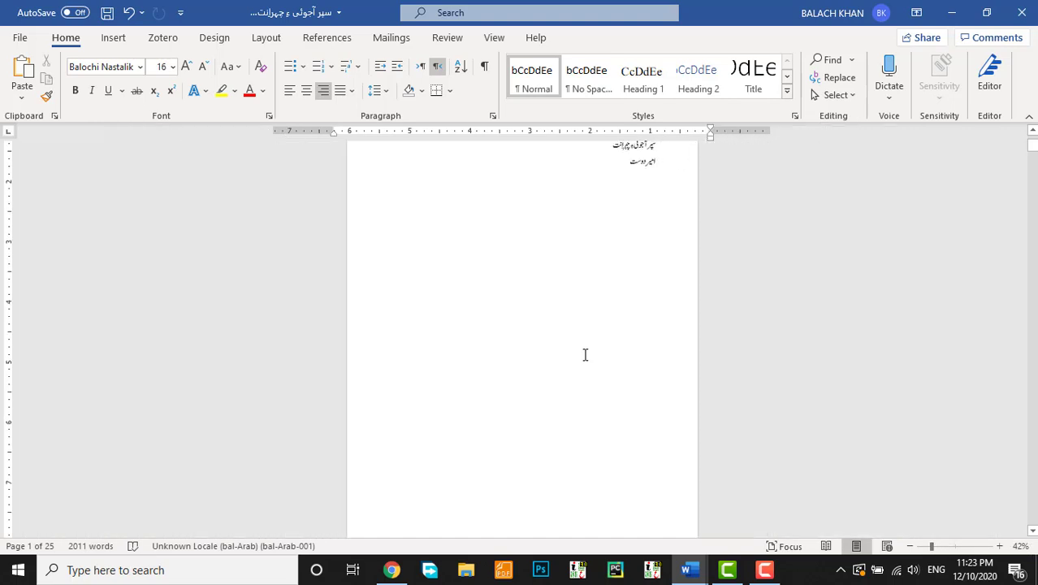
ctrl+scroll(585, 354, up, 4)
ctrl+scroll(585, 354, down, 1)
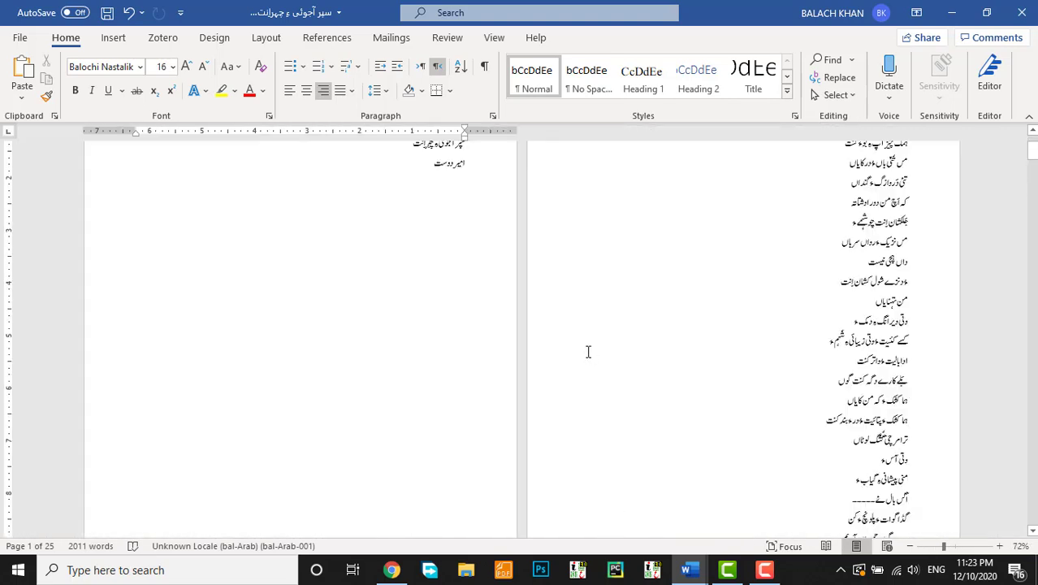
scroll(593, 332, up, 1)
ctrl+scroll(592, 331, up, 3)
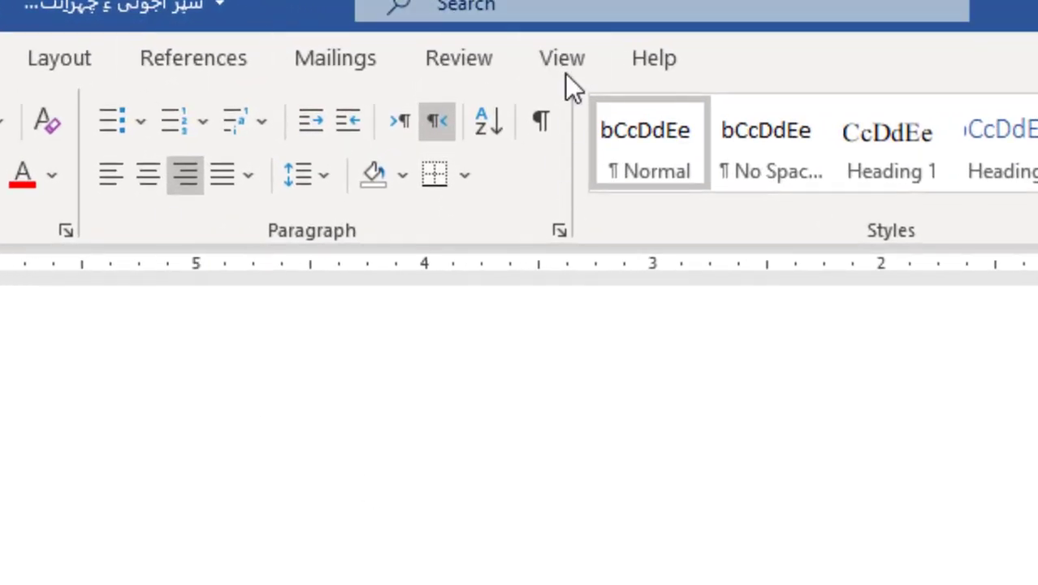
Fit the document to the One Page view and check how its pages stack at different zoom levels
click(544, 70)
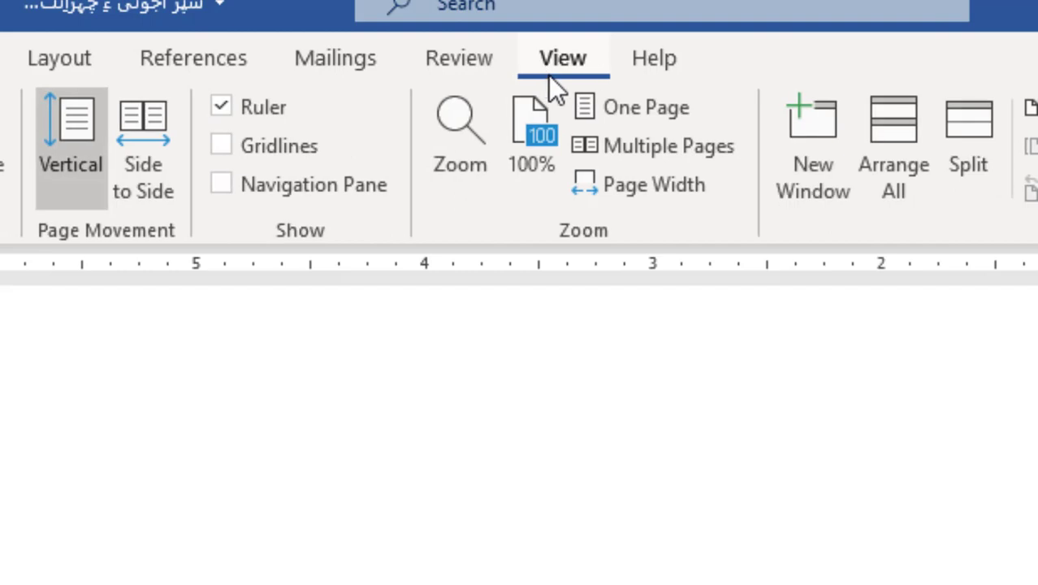
click(659, 111)
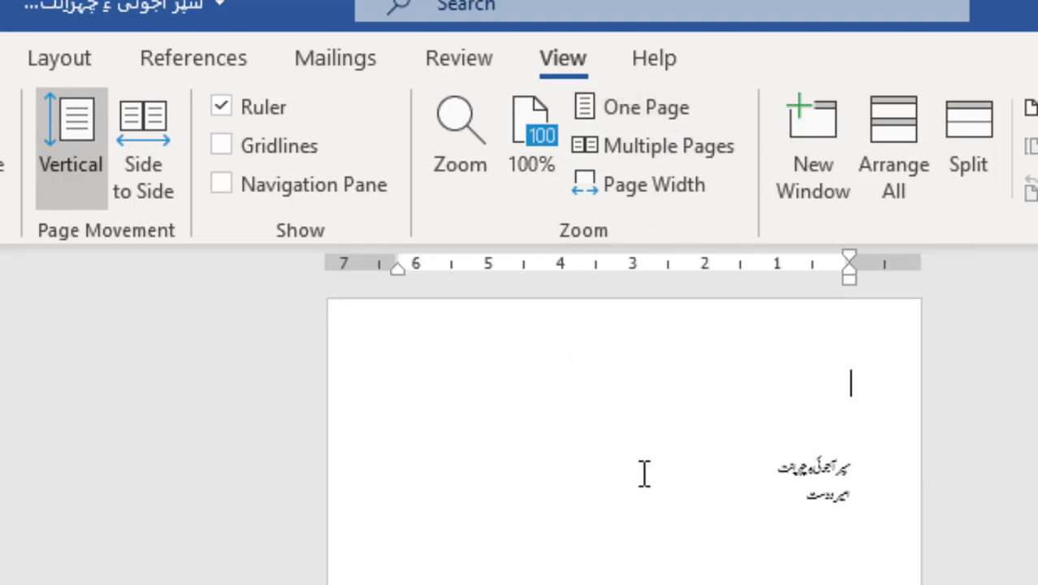
scroll(644, 473, up, 5)
scroll(644, 461, down, 6)
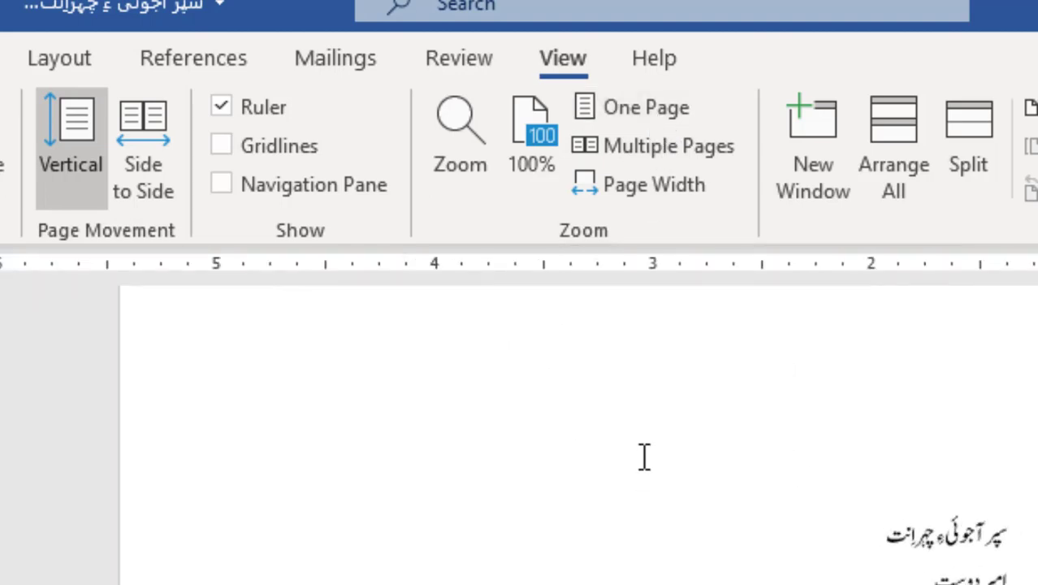
scroll(619, 561, down, 2)
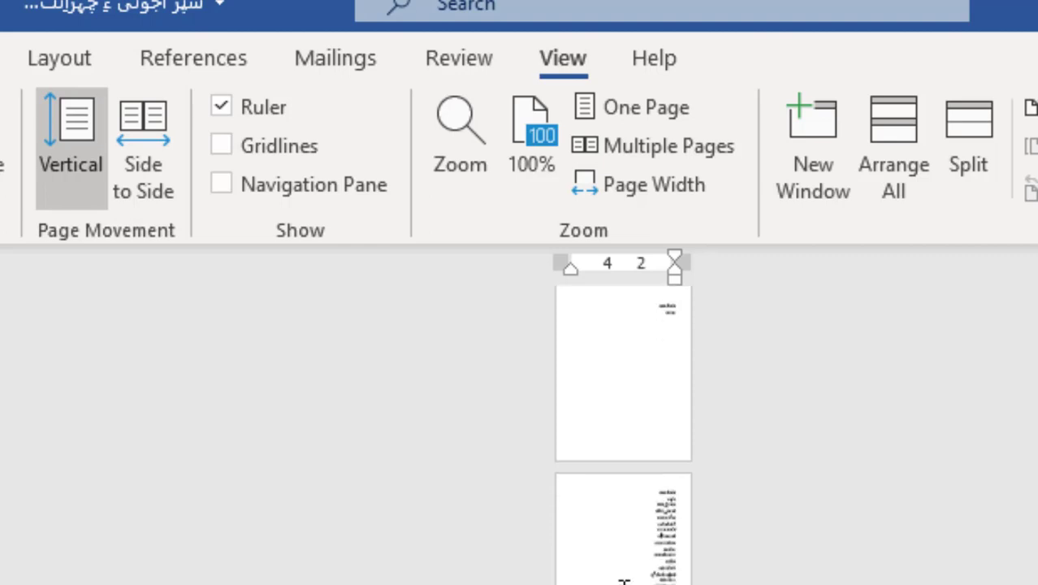
scroll(611, 528, up, 2)
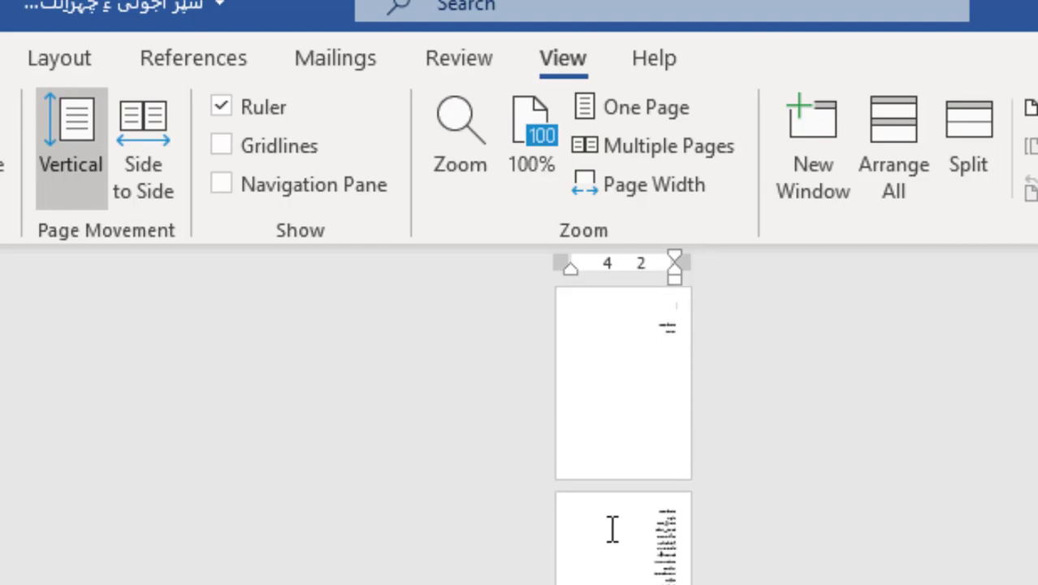
Show the document in Multiple Pages view, zoom out to an overview of all pages, and return to the title page
click(654, 154)
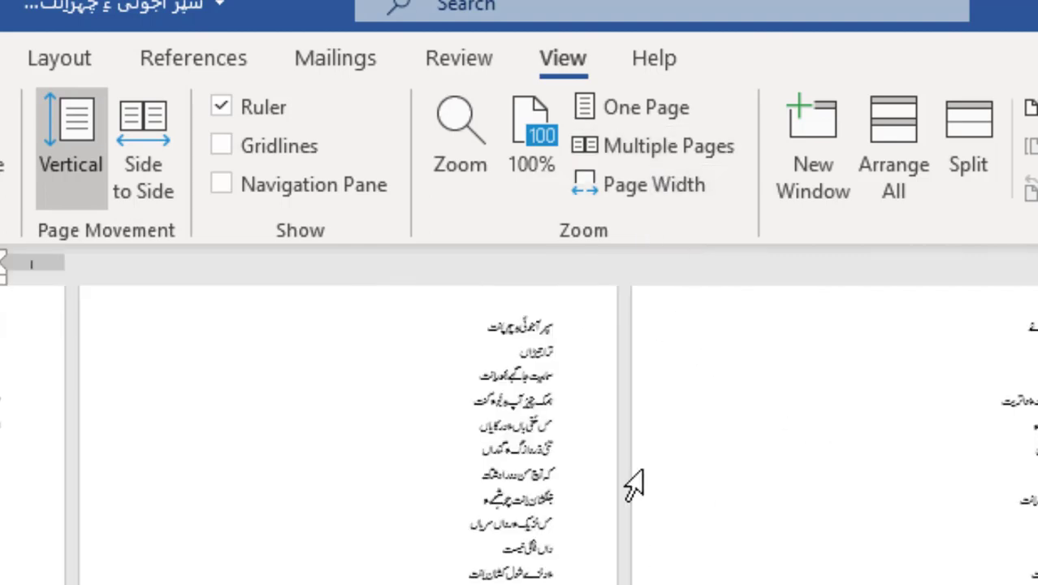
scroll(636, 486, down, 3)
scroll(635, 486, up, 7)
scroll(635, 486, down, 8)
scroll(634, 485, down, 4)
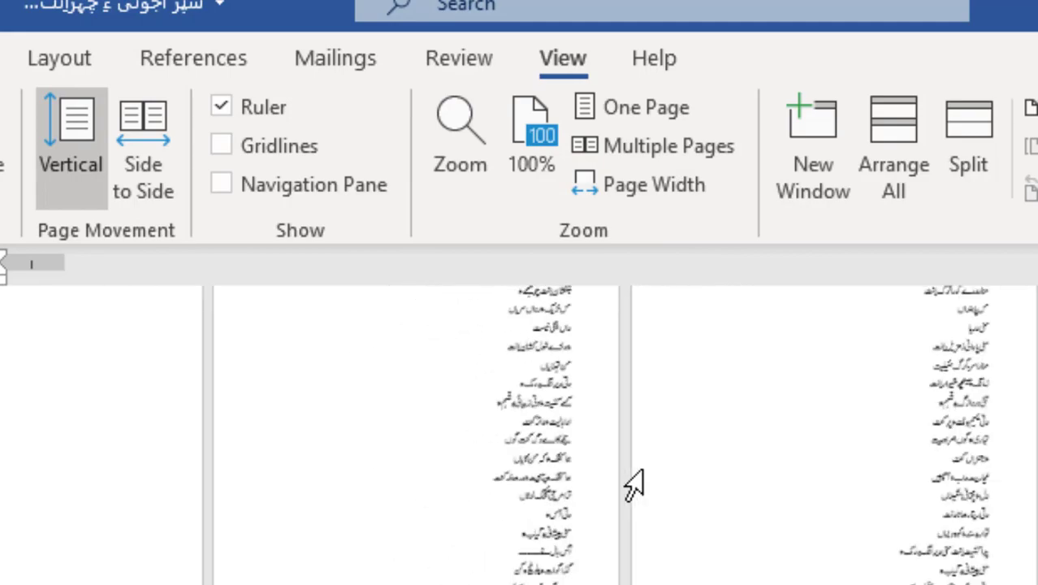
scroll(661, 500, down, 2)
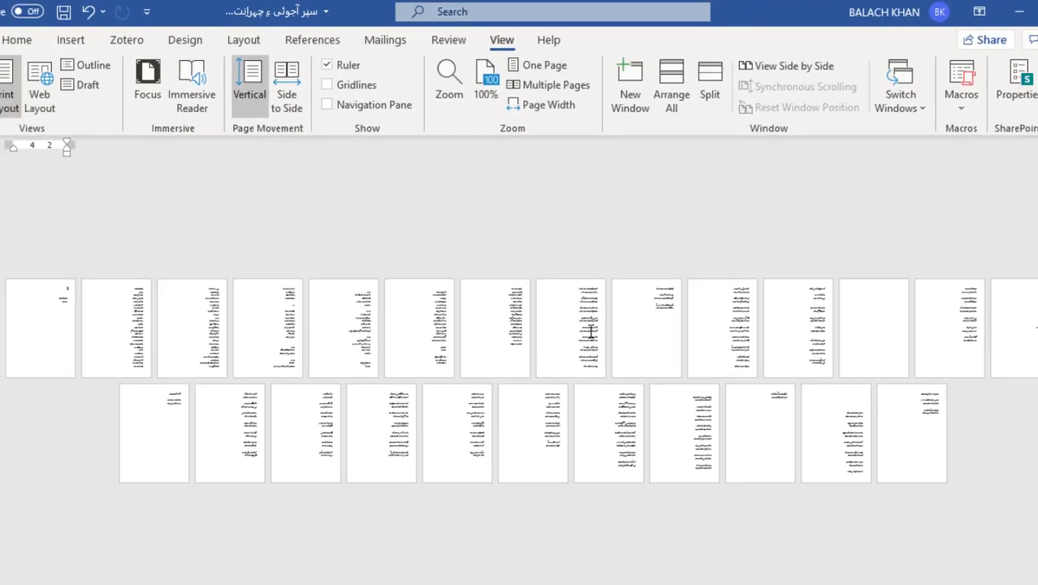
scroll(662, 500, up, 6)
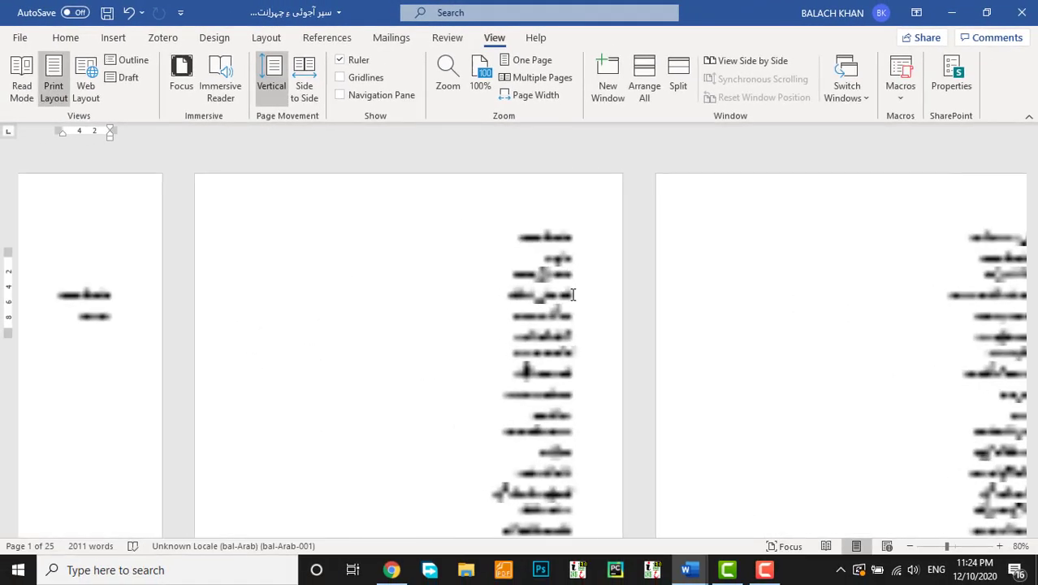
scroll(572, 294, down, 4)
scroll(564, 305, up, 2)
scroll(568, 303, down, 2)
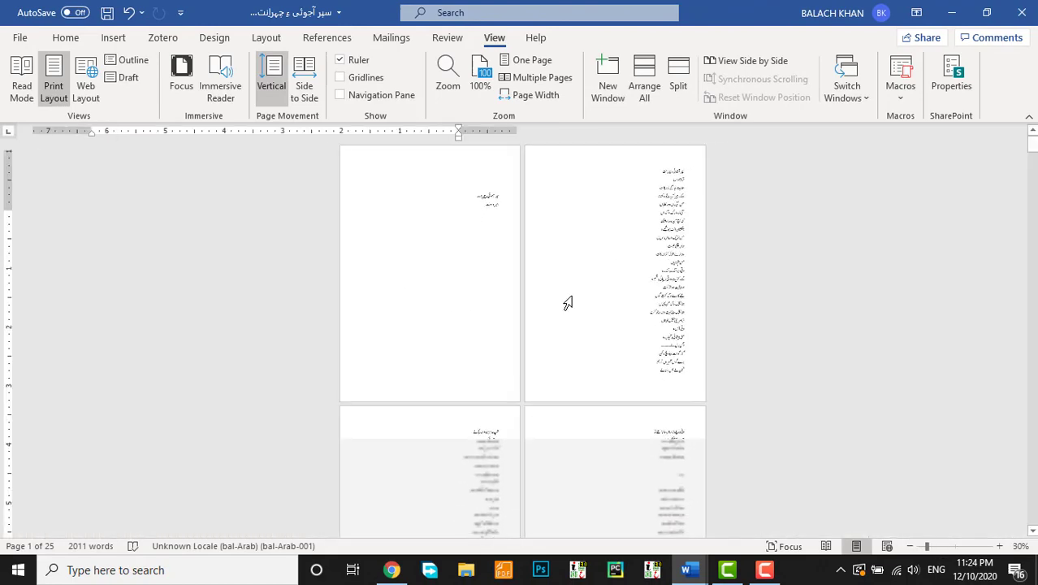
scroll(568, 303, up, 5)
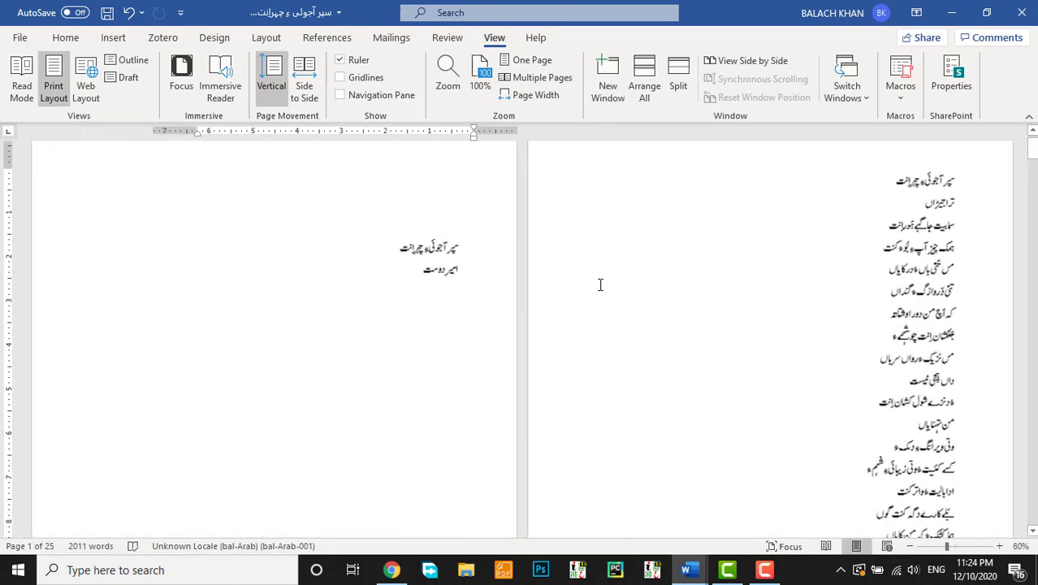
scroll(600, 284, up, 3)
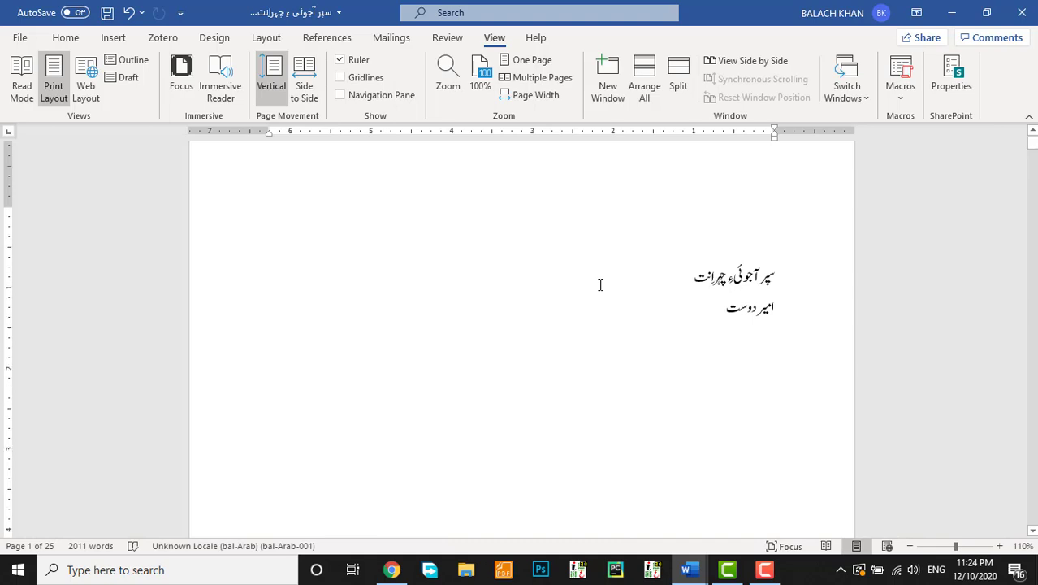
scroll(600, 284, up, 1)
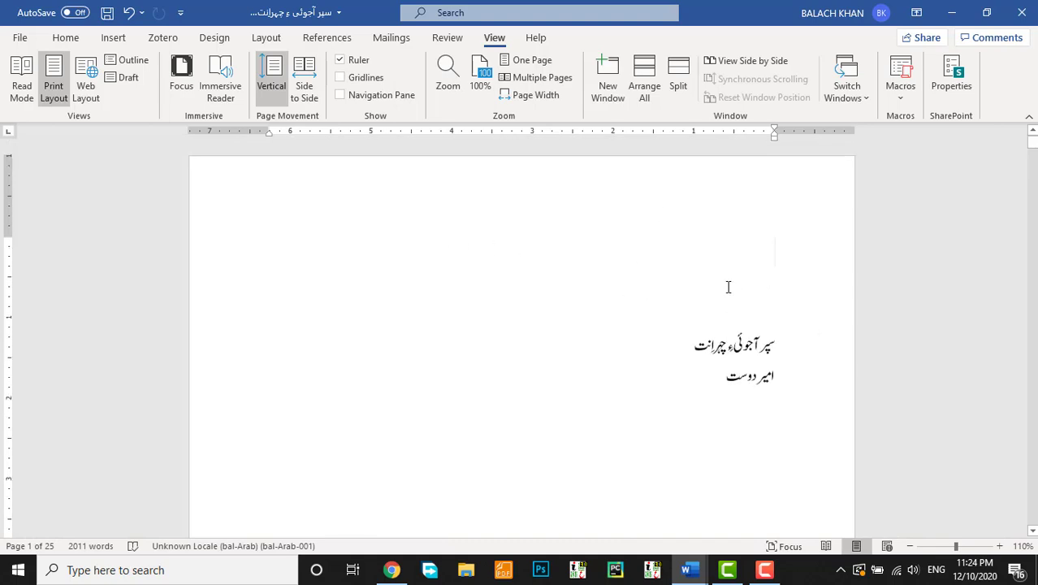
Apply the Multiple Pages view again and enlarge the title page to 94% zoom
click(530, 77)
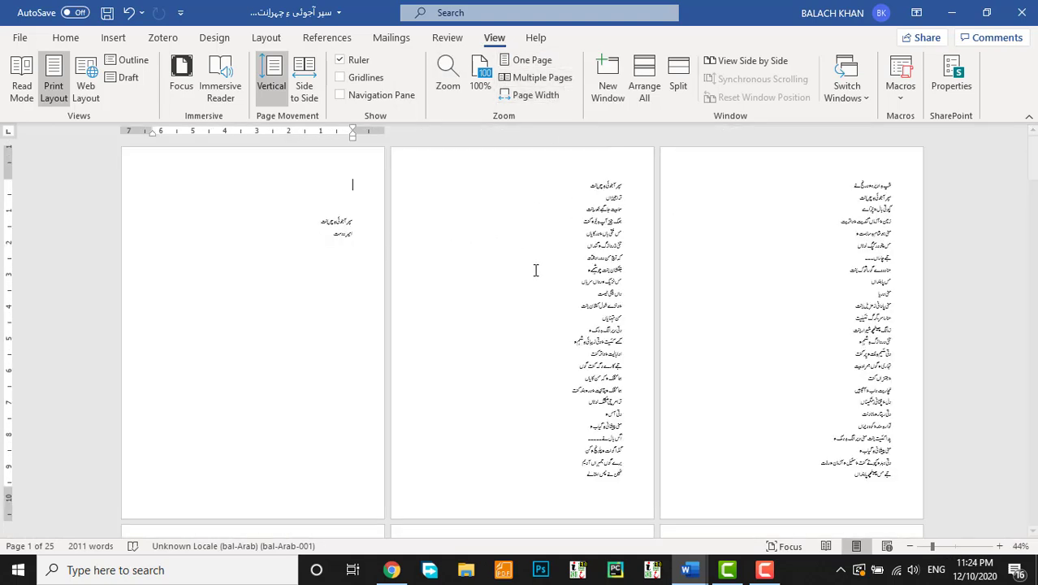
scroll(536, 269, up, 2)
scroll(536, 278, up, 3)
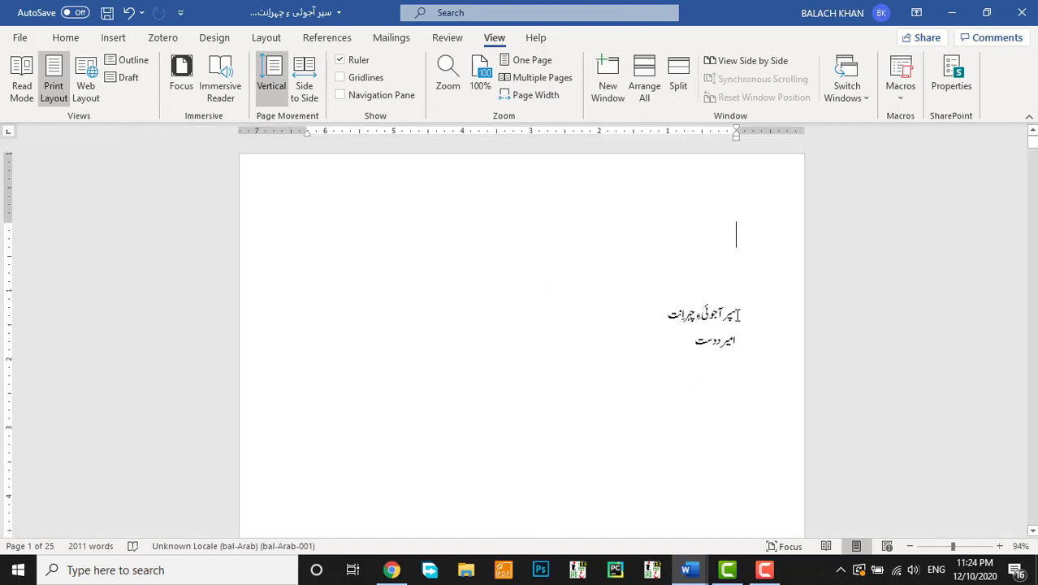
Examine the layout of the title page and the poems that follow, page by page
scroll(737, 314, down, 4)
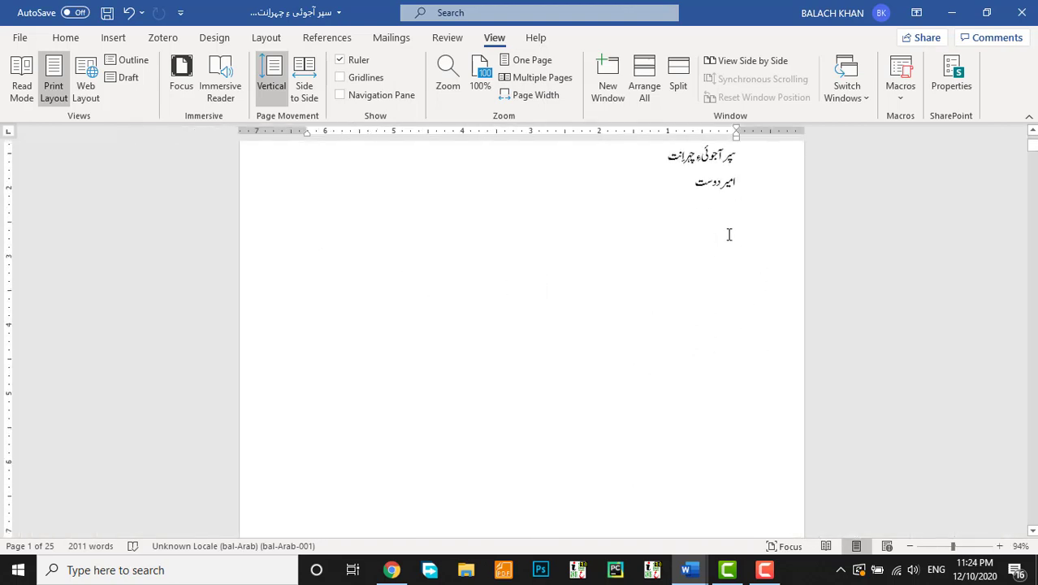
click(65, 37)
scroll(584, 255, up, 2)
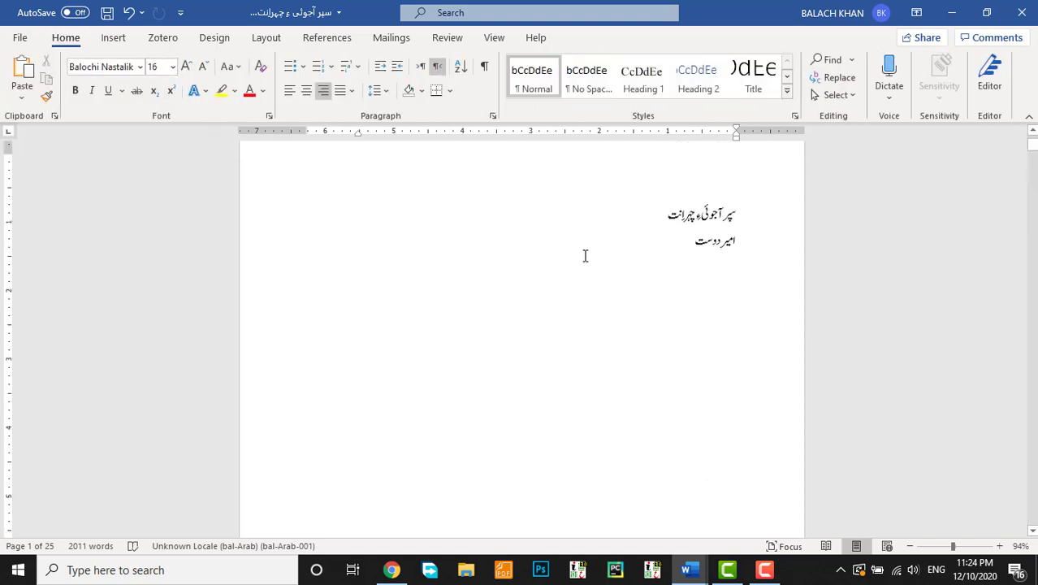
click(737, 245)
key(ctrl+Return)
scroll(724, 260, down, 2)
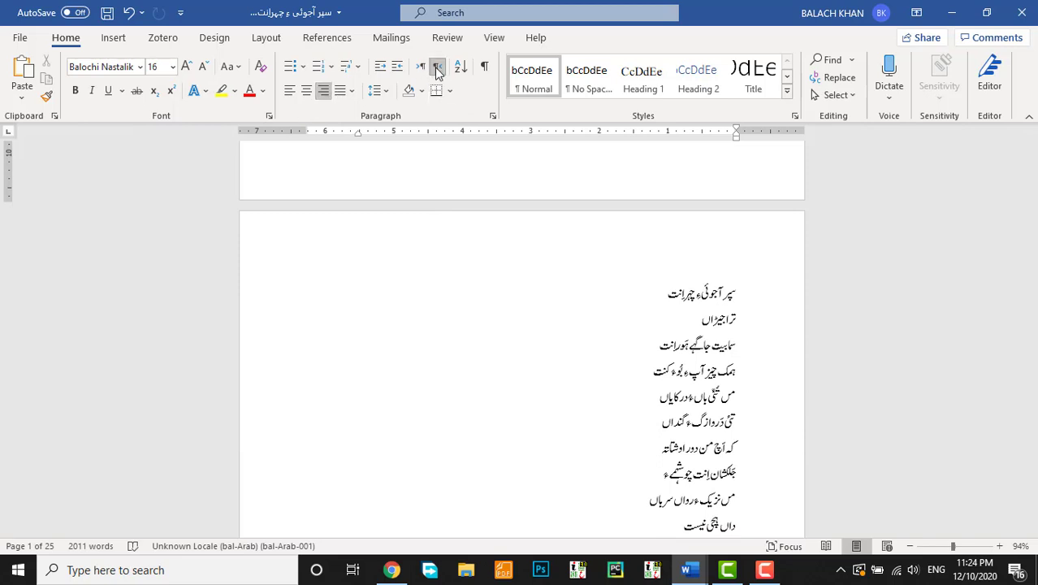
scroll(643, 459, down, 20)
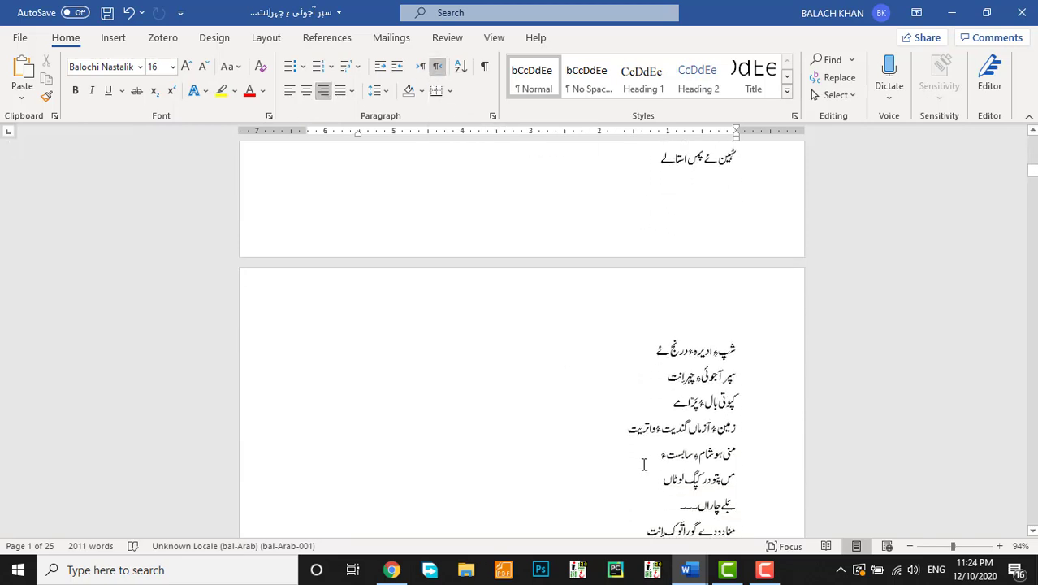
scroll(643, 464, down, 15)
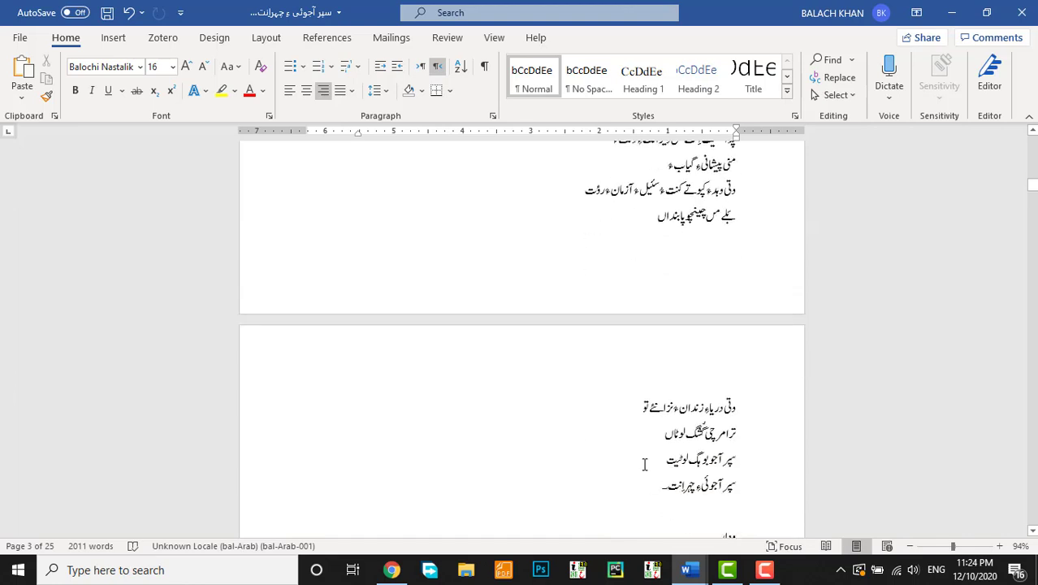
scroll(702, 401, down, 15)
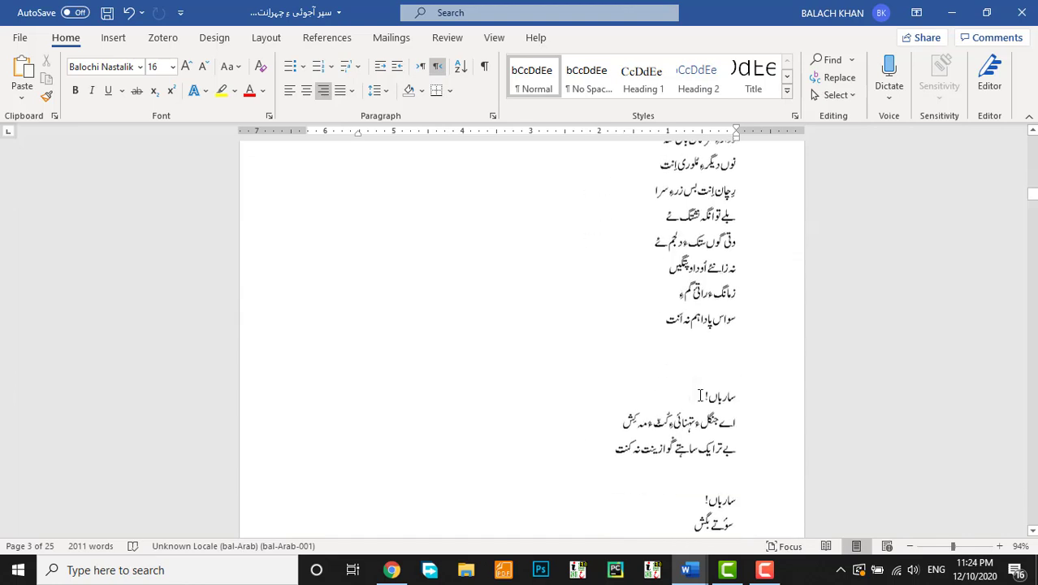
scroll(698, 396, down, 20)
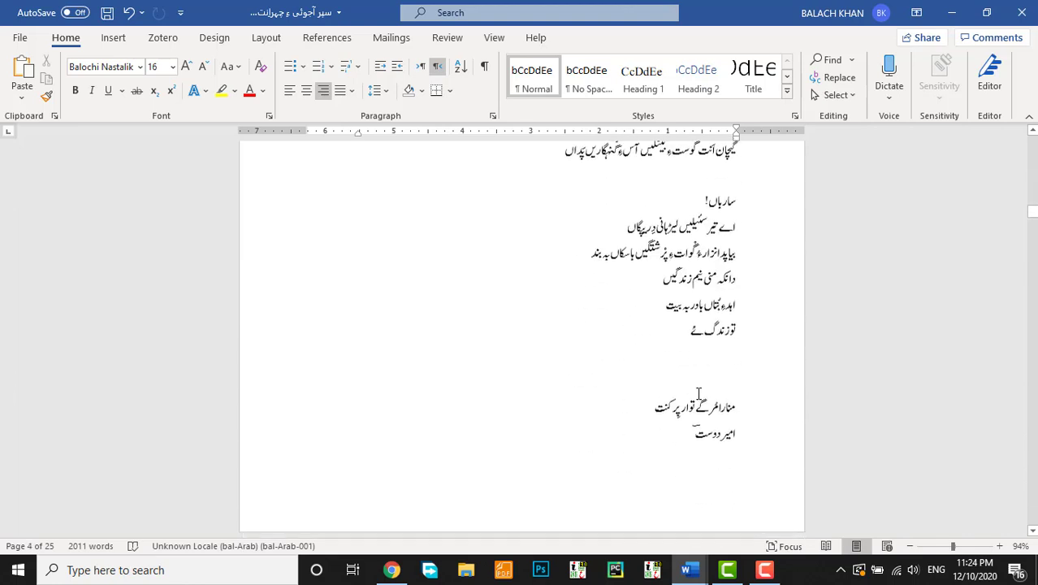
scroll(699, 396, down, 20)
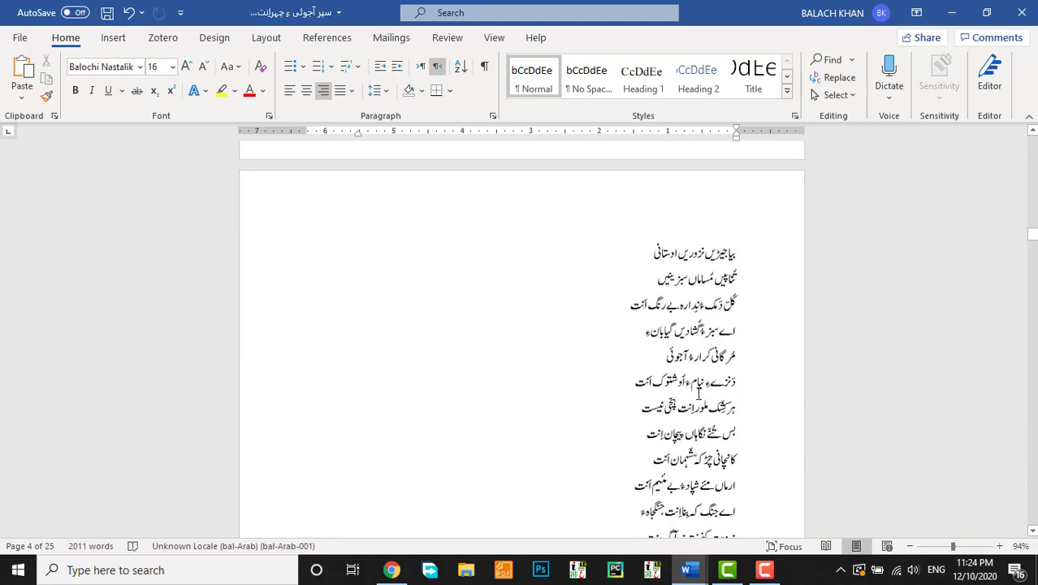
Look over the poems, return to the title page, and move the first paragraph's left indent out to the page margin
scroll(697, 394, down, 15)
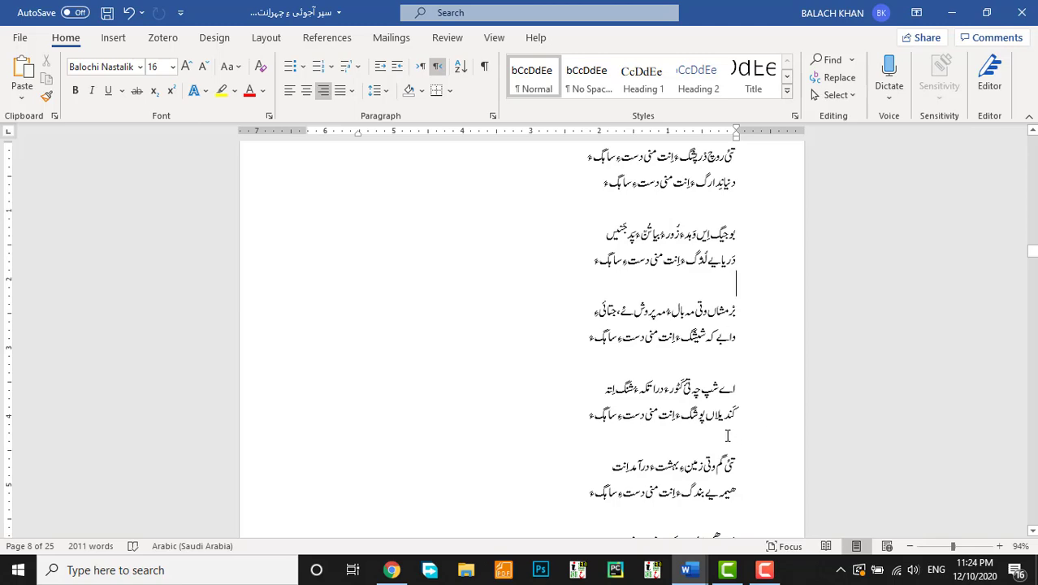
scroll(727, 436, up, 8)
scroll(697, 434, down, 9)
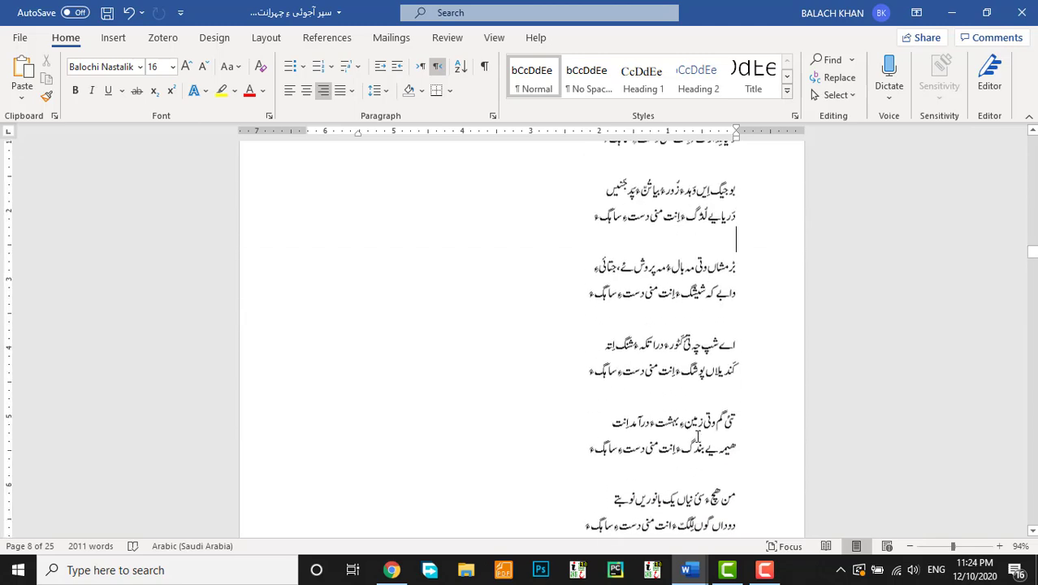
scroll(1017, 256, up, 3)
drag(1034, 248, 1031, 151)
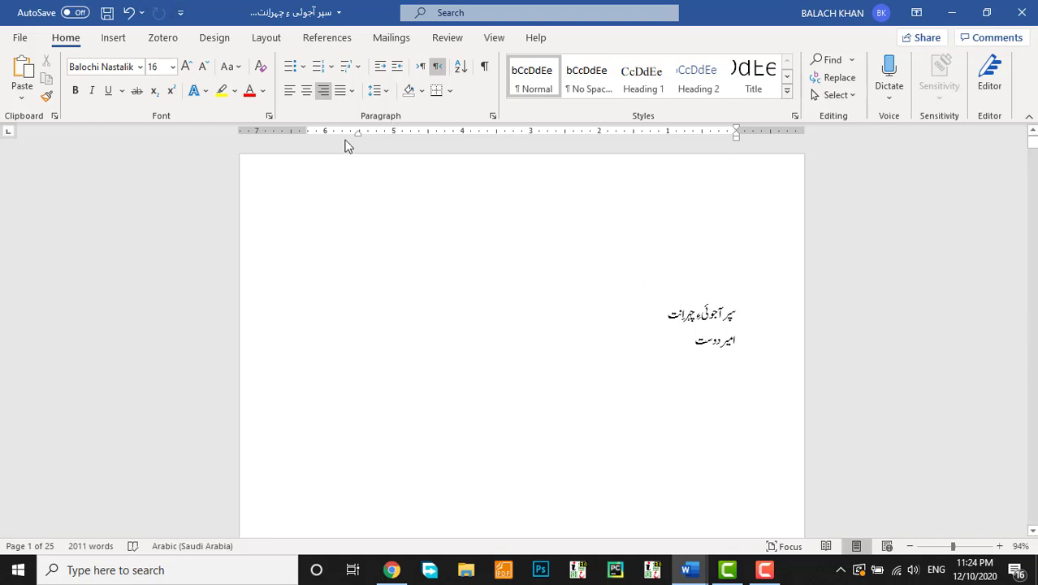
drag(359, 134, 308, 137)
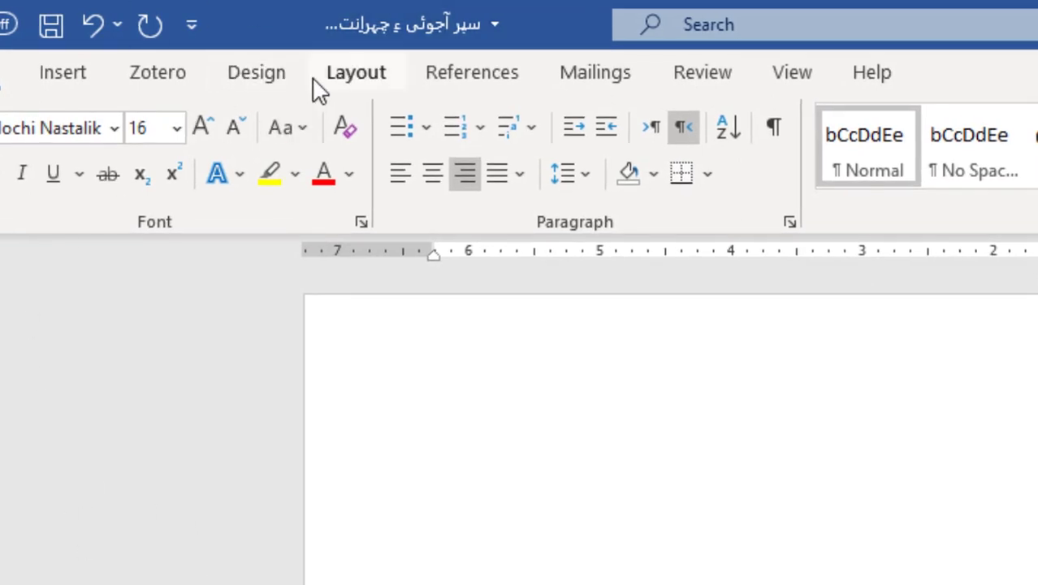
Open the Page Setup paper settings and examine the width and height of the A4 paper size
click(358, 81)
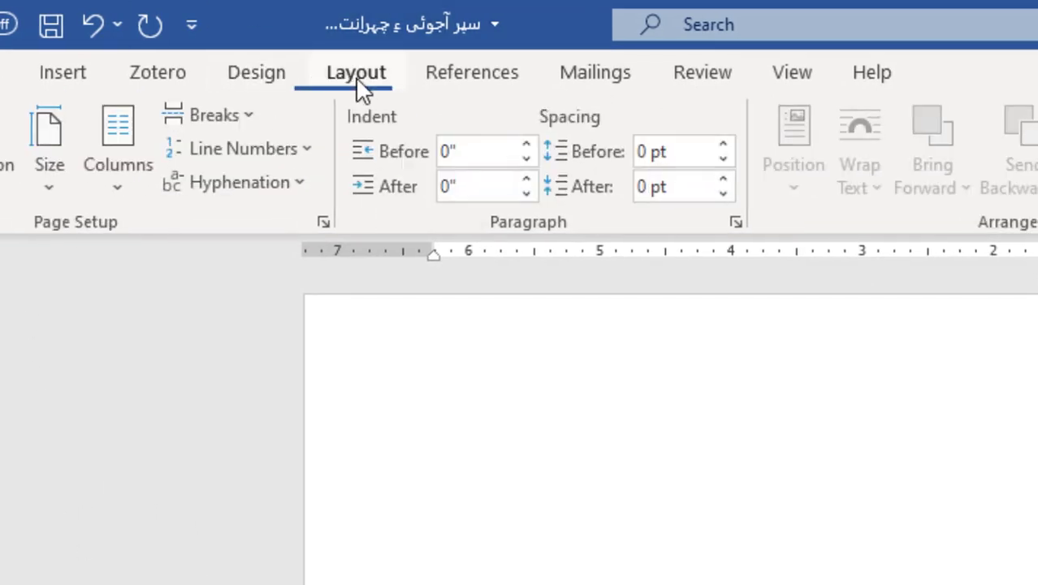
click(326, 222)
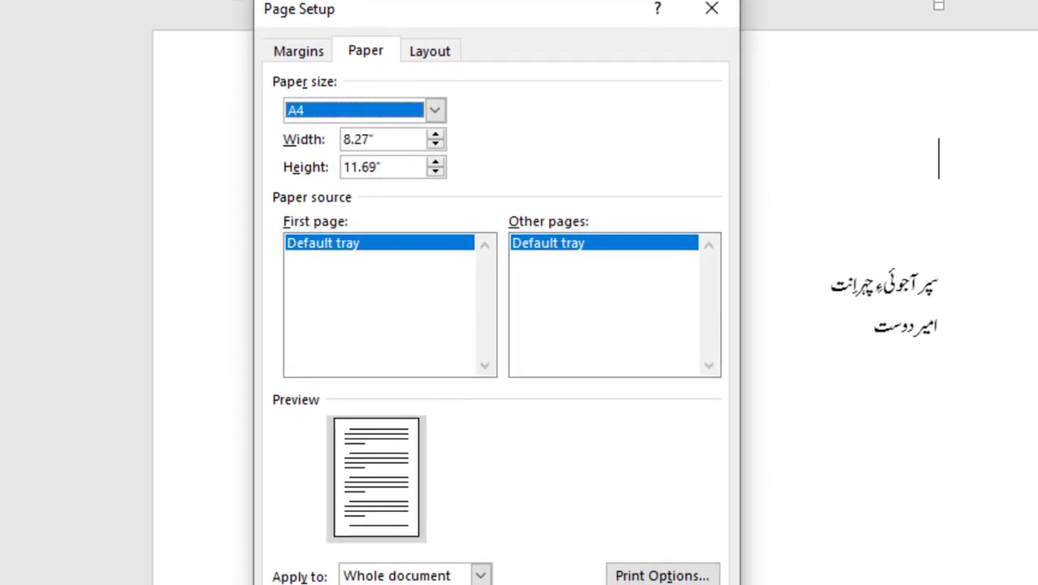
drag(385, 9, 544, 0)
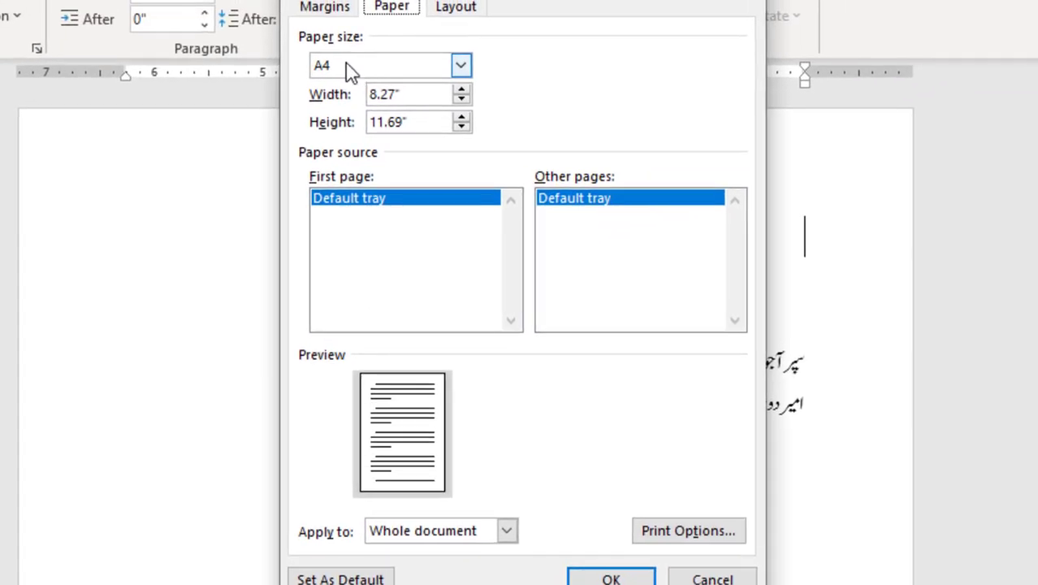
drag(429, 95, 359, 102)
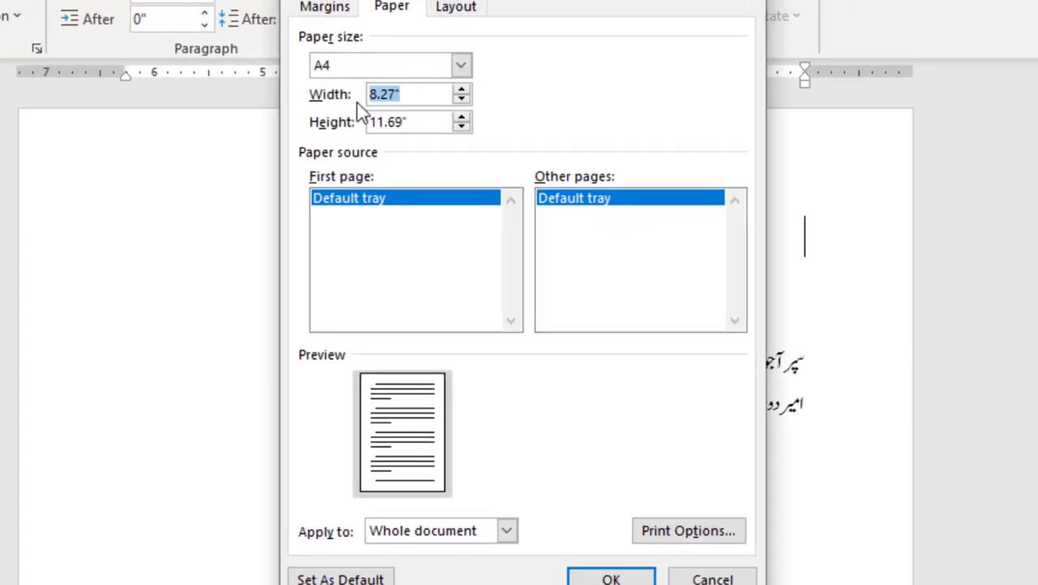
drag(434, 122, 329, 130)
drag(439, 96, 331, 133)
drag(431, 123, 327, 134)
drag(442, 95, 265, 104)
click(435, 91)
drag(429, 122, 373, 130)
drag(433, 94, 370, 96)
drag(447, 120, 371, 120)
drag(428, 94, 343, 97)
drag(429, 123, 359, 127)
Set a custom paper size 5 inches wide and 8 inches high for the whole document and apply it
drag(431, 98, 360, 94)
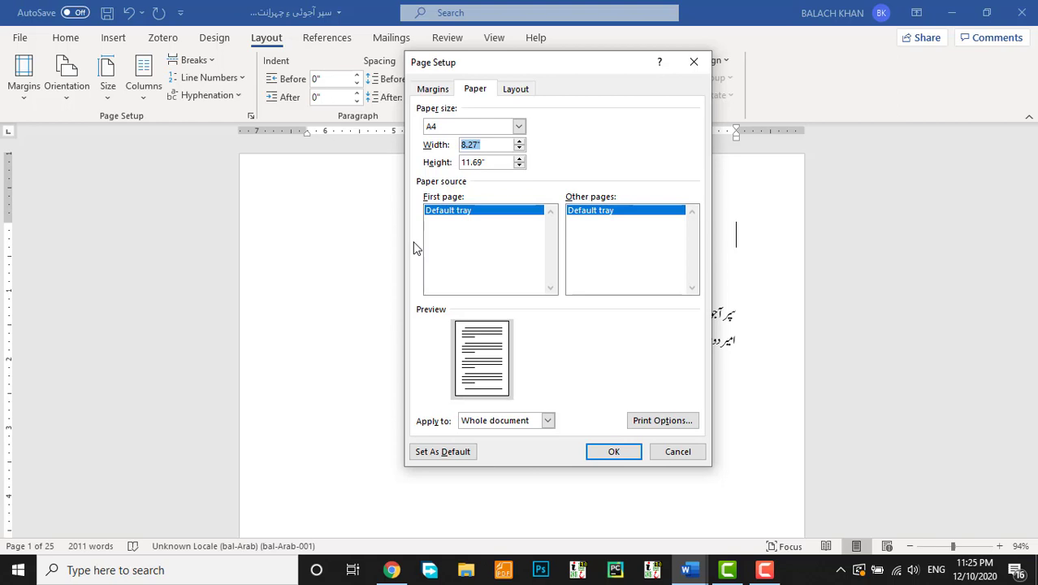
text(6)
key(Tab)
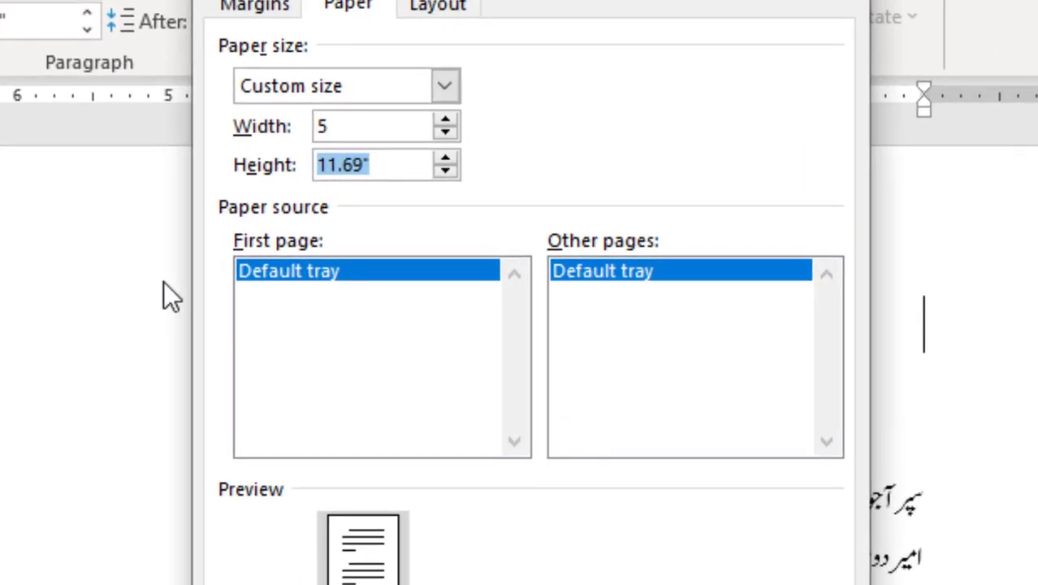
text(8)
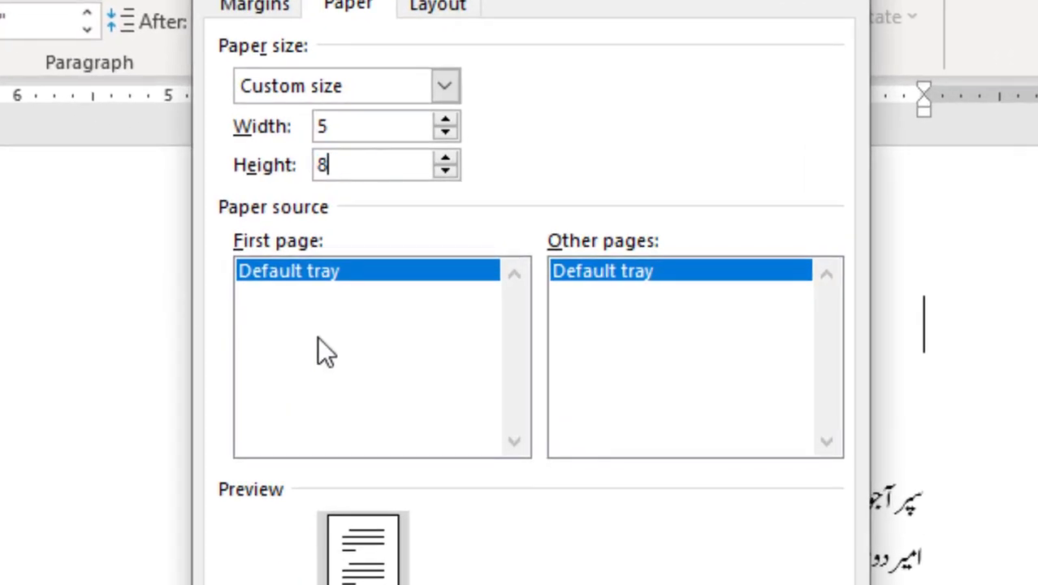
click(395, 137)
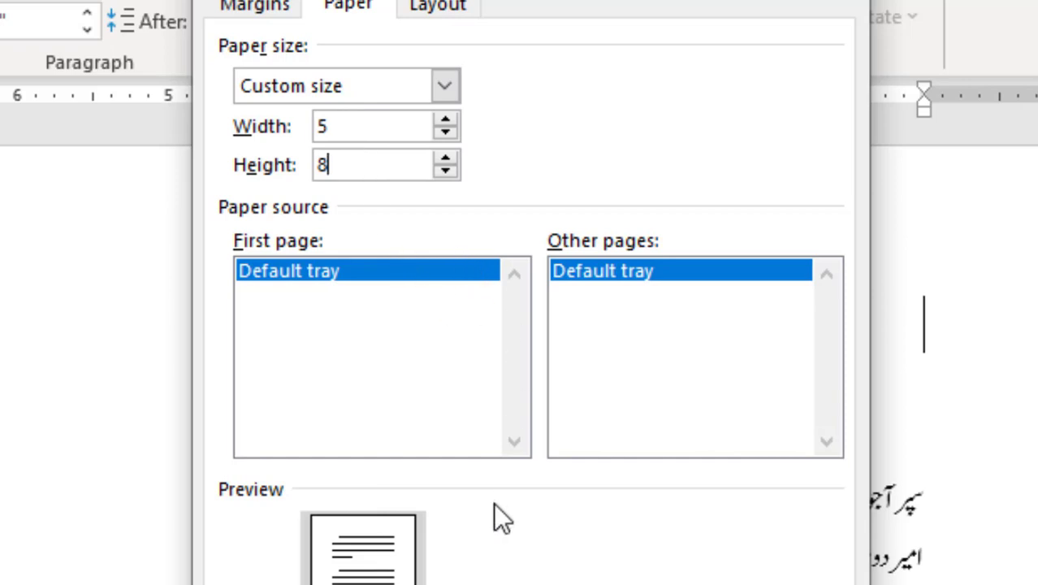
click(264, 7)
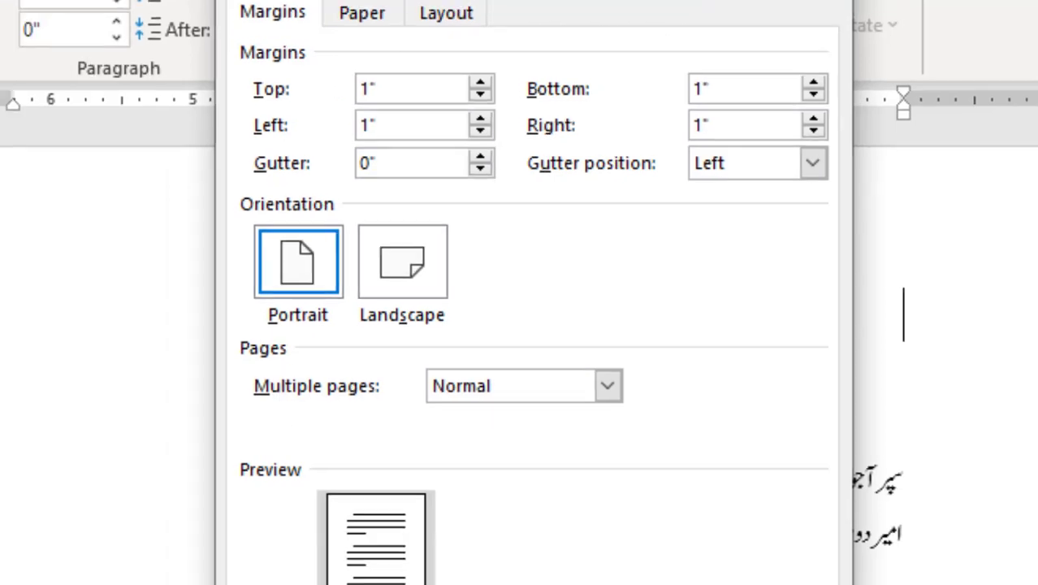
key(Return)
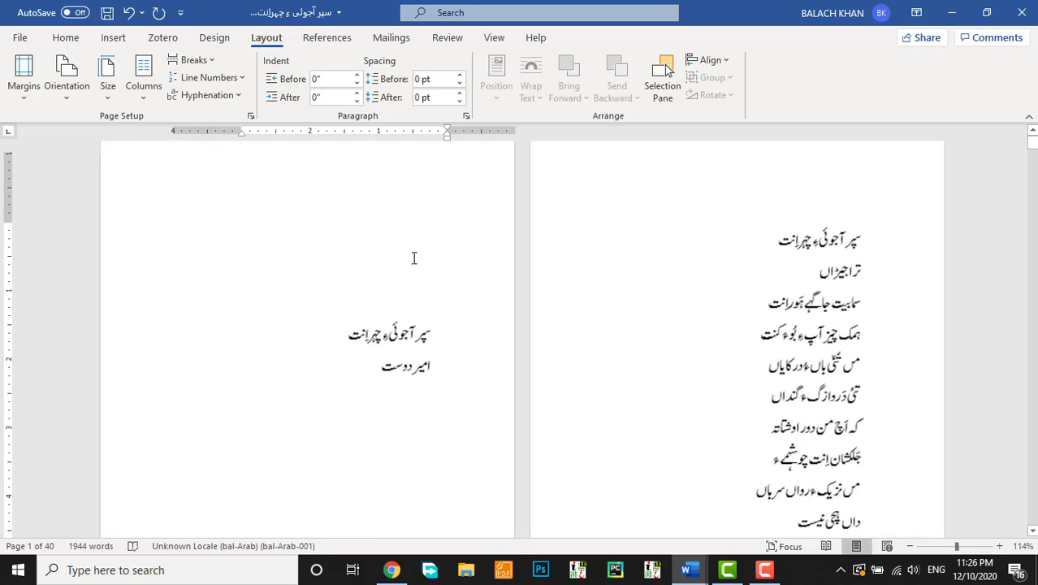
Zoom the title page to 134% and examine how the poems flow across the resized pages, ending back on the title page
ctrl+scroll(414, 258, up, 4)
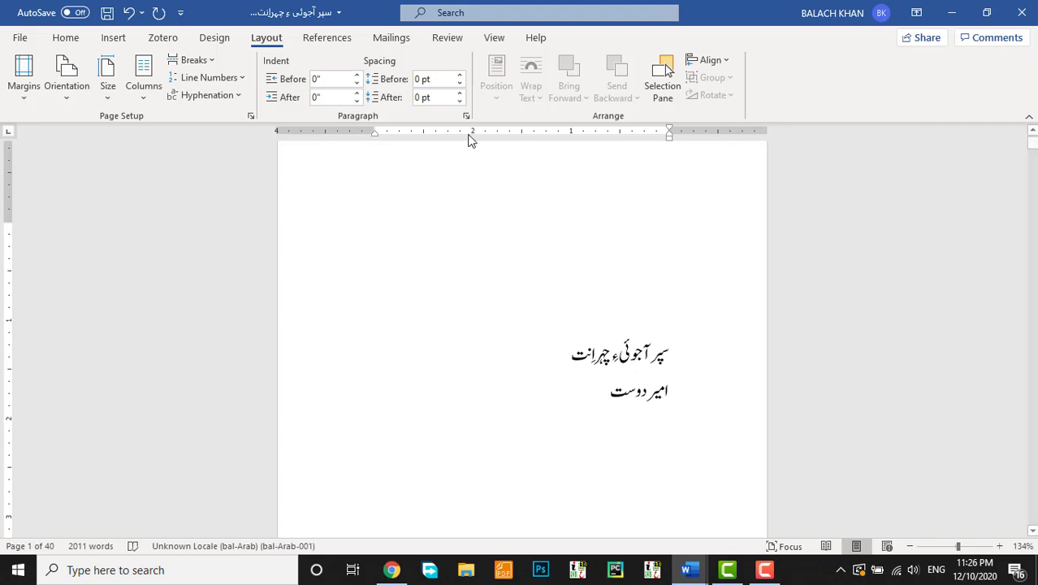
click(495, 39)
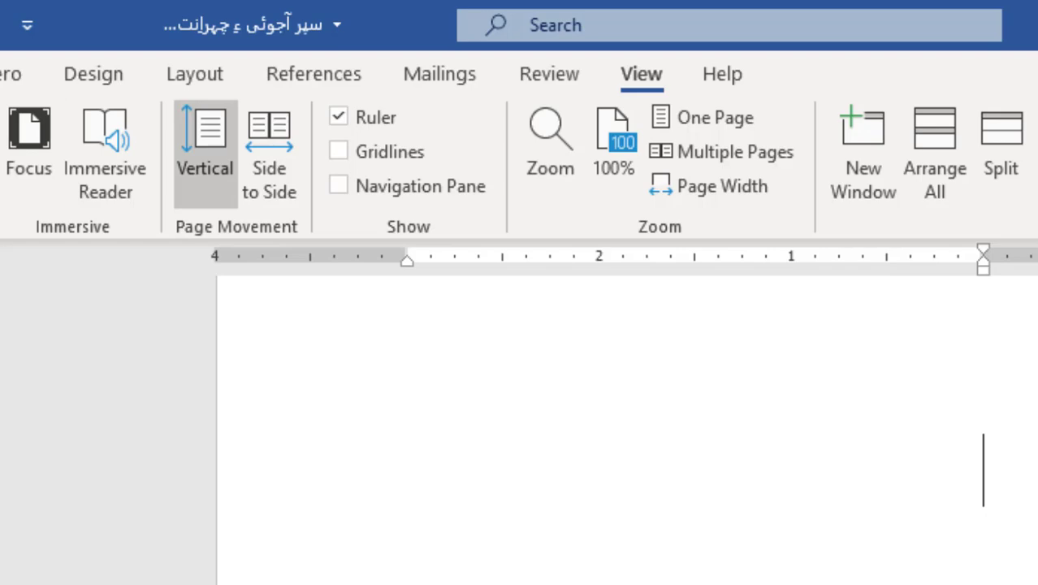
drag(1032, 146, 1035, 234)
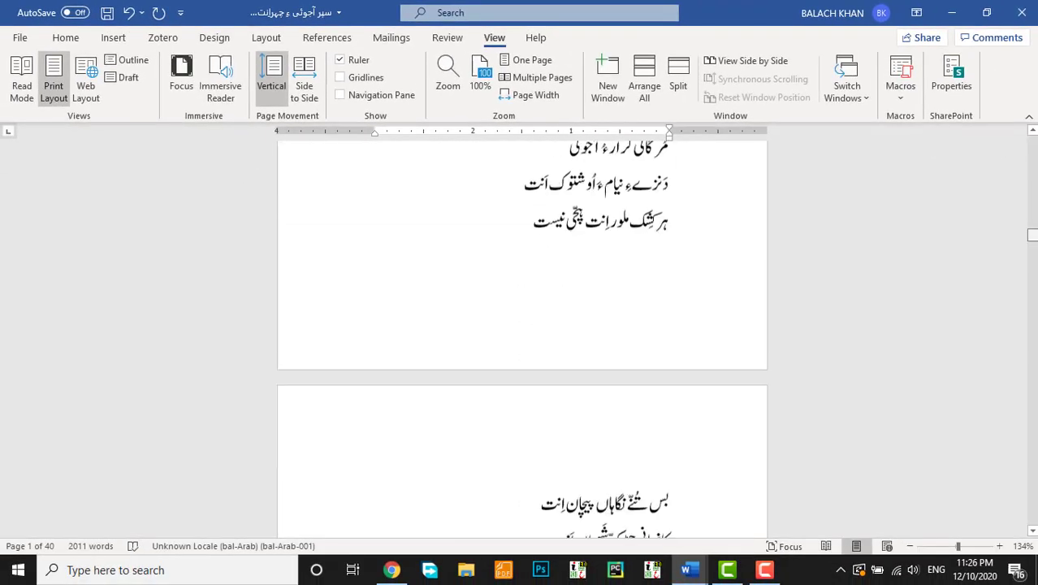
scroll(764, 329, down, 9)
scroll(704, 308, down, 7)
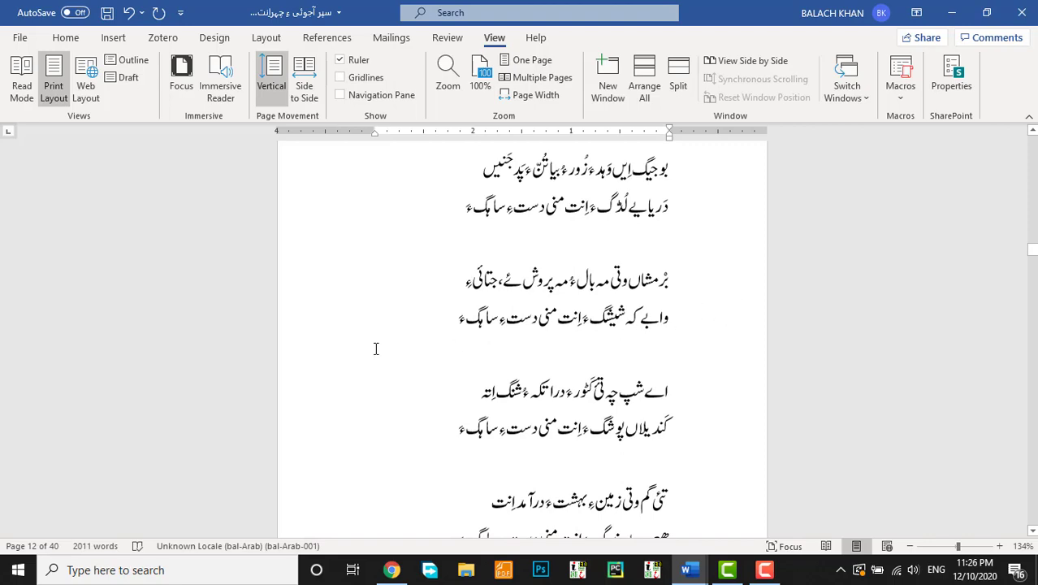
scroll(417, 211, up, 5)
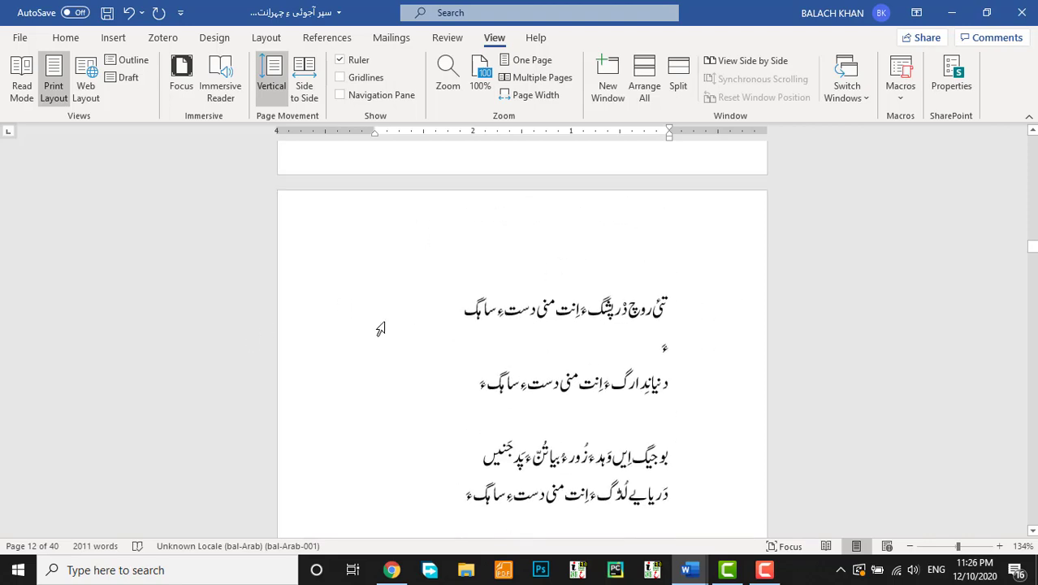
drag(1032, 253, 1032, 134)
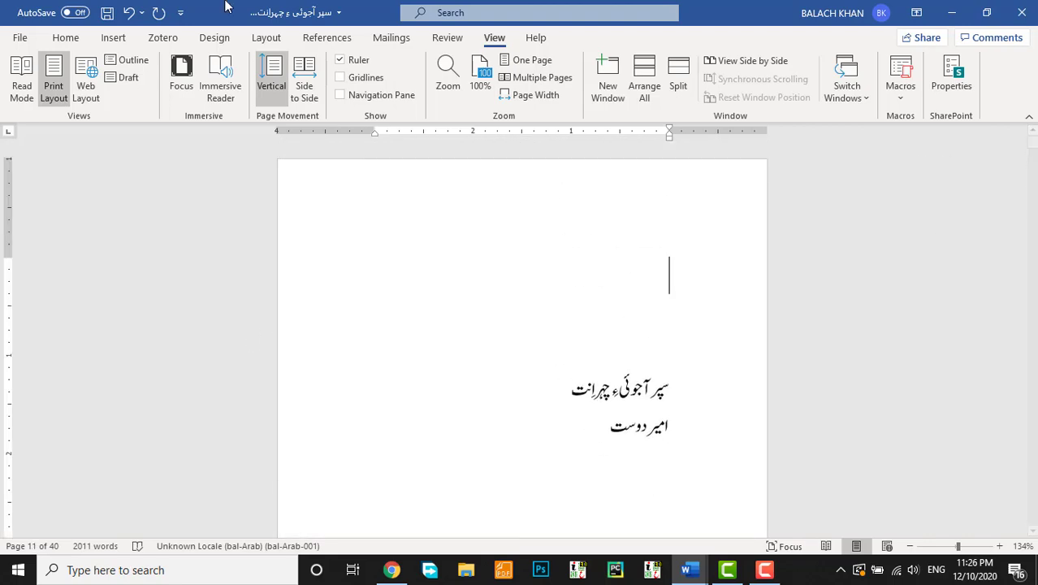
Reopen the Page Setup margin settings and set the top and bottom margins to 0.5 inches
click(267, 40)
click(249, 116)
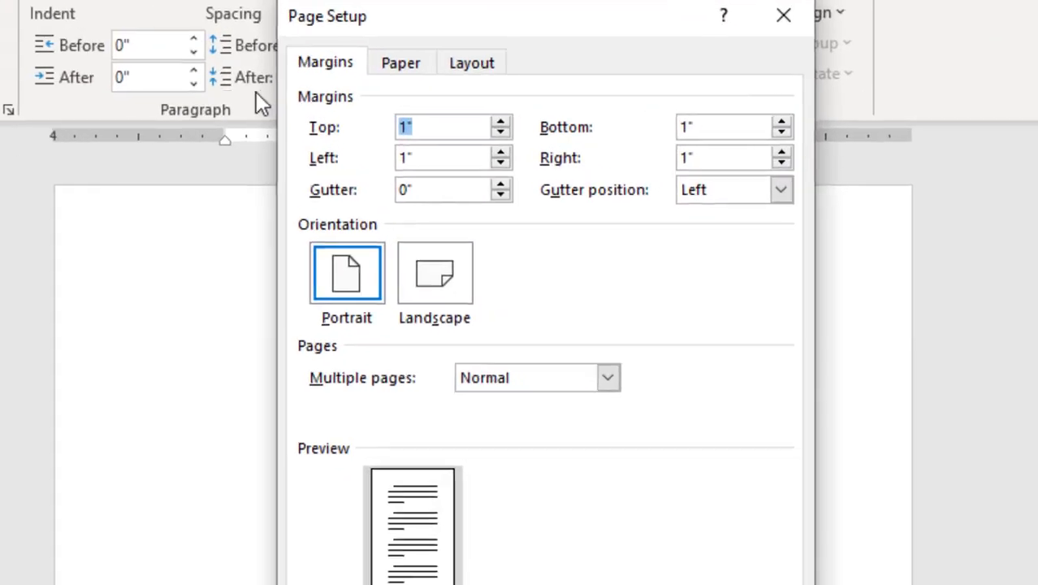
click(324, 66)
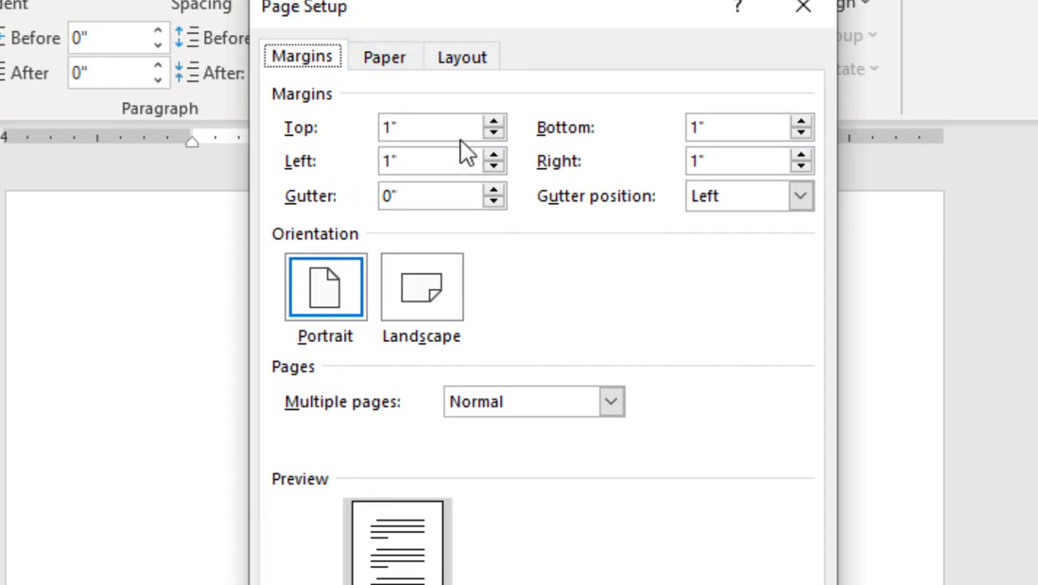
key(Tab)
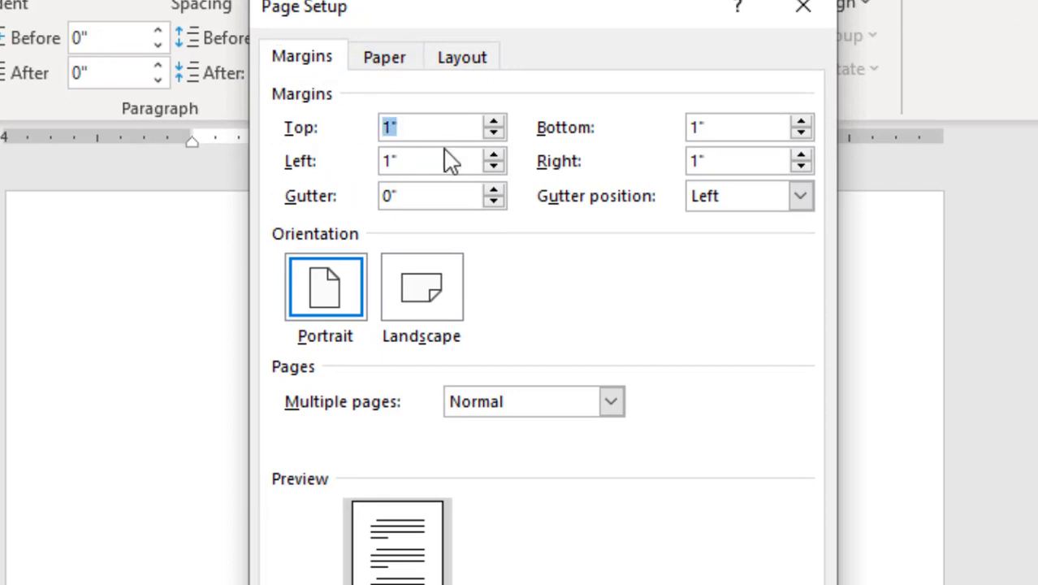
key(BackSpace)
text(.)
text(5)
drag(394, 131, 282, 136)
text(.5)
click(689, 135)
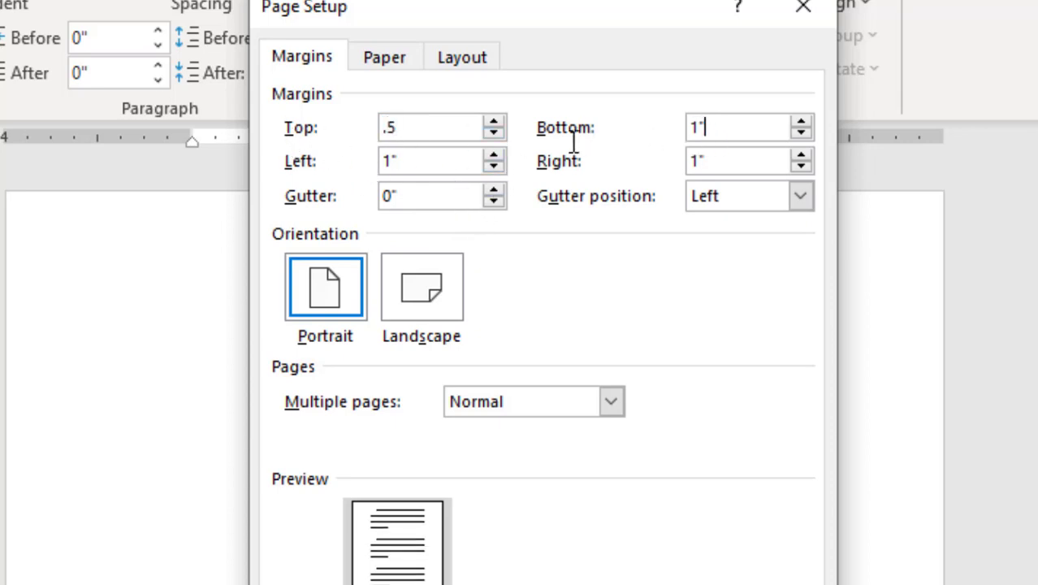
key(shift+Home)
text(.5)
Set the left and right page margins to 0.5 inches
drag(402, 161, 292, 172)
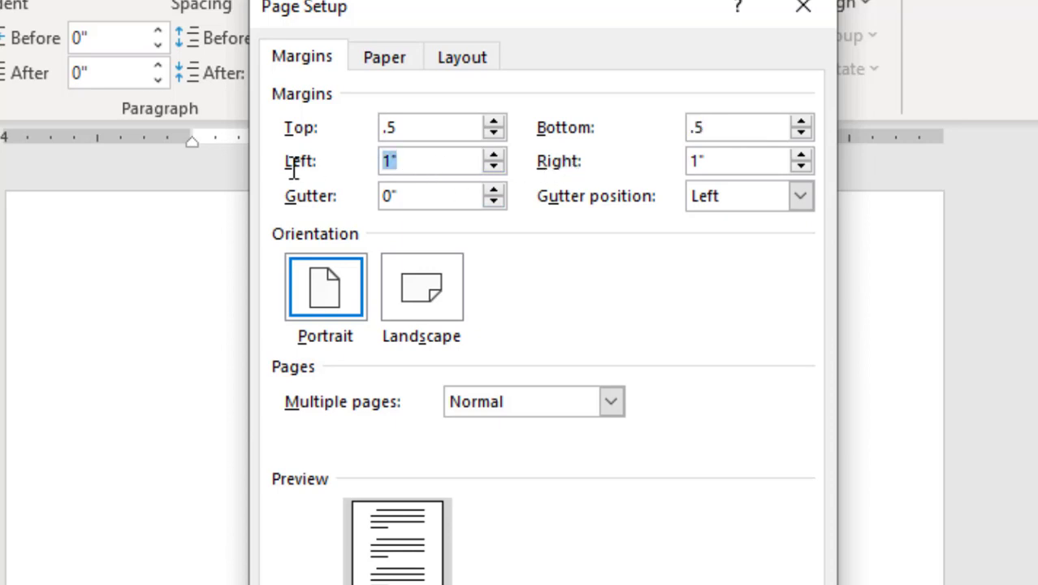
text(0.5)
drag(728, 160, 574, 162)
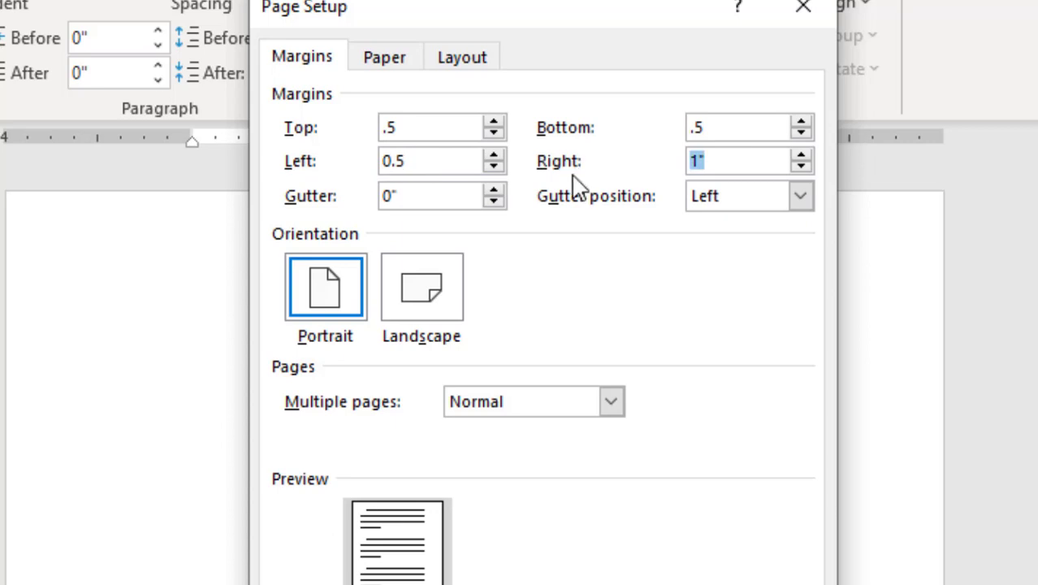
text(0.5)
click(443, 198)
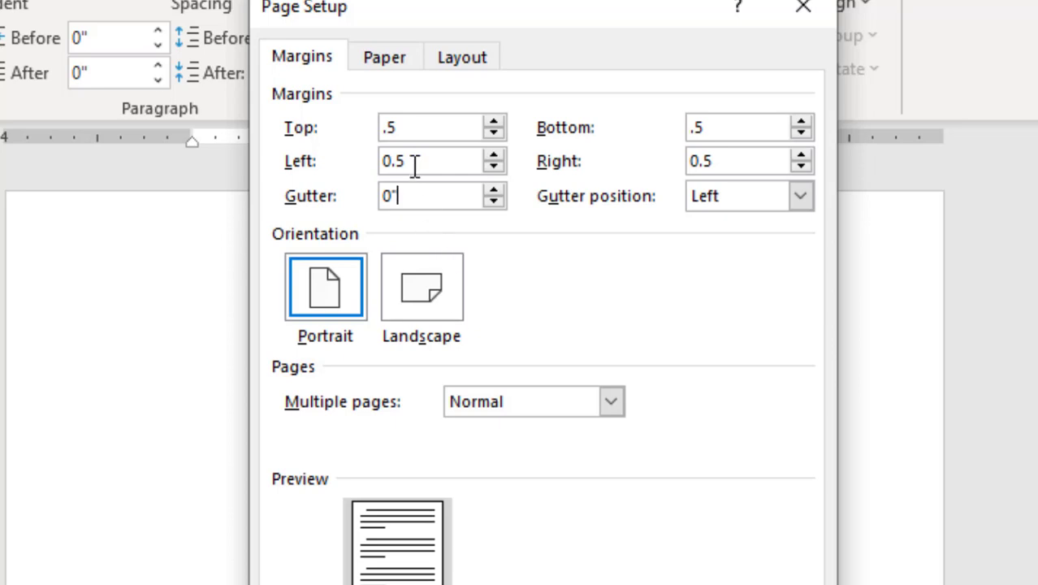
Try a 1-inch top margin
double_click(380, 127)
text(1)
click(450, 165)
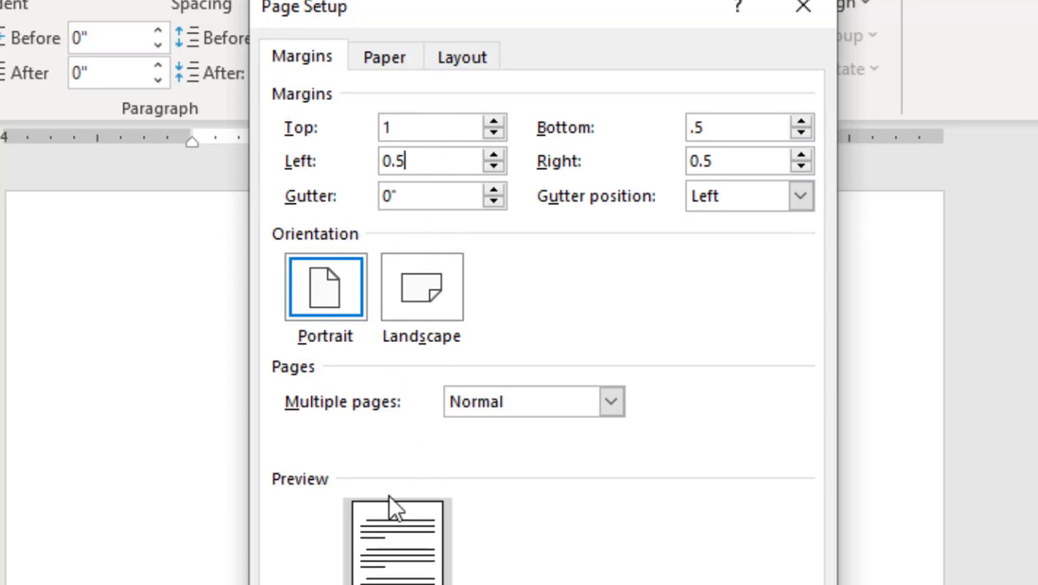
Set the top margin to 0.5 inches and apply the margins to the document
key(shift+Tab)
text(.5)
click(425, 158)
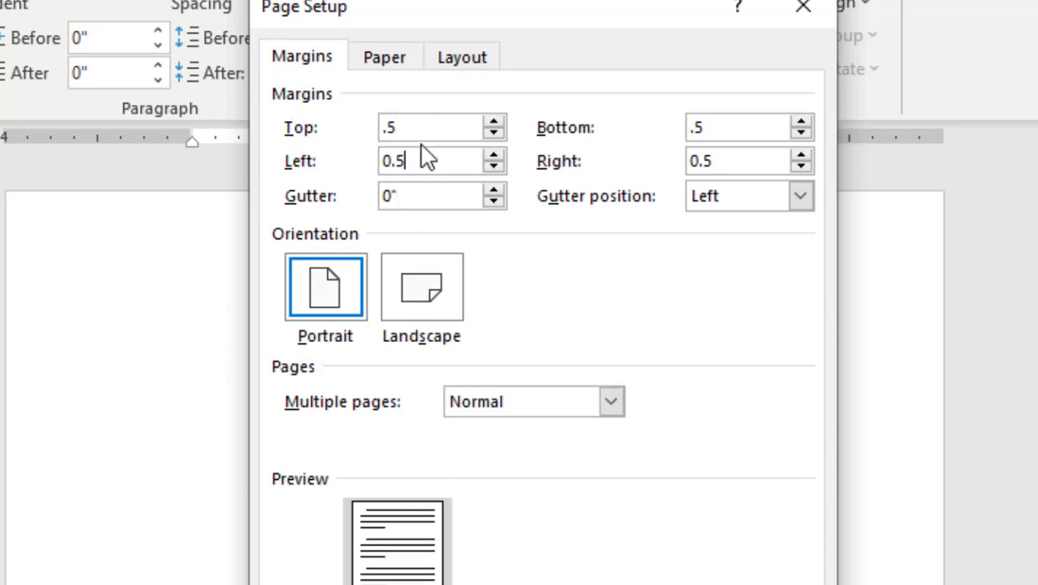
click(424, 124)
key(Return)
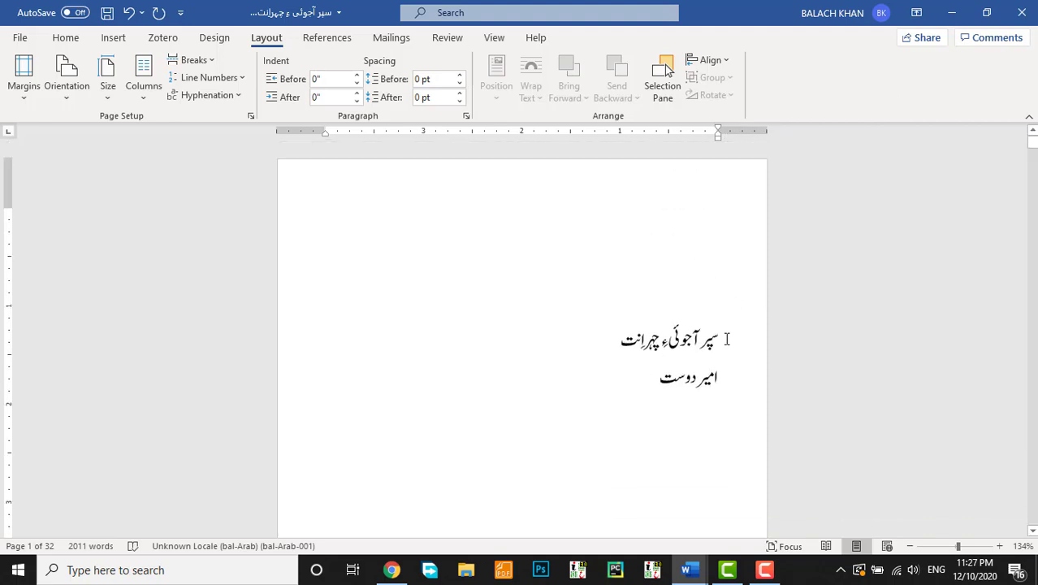
Center the book title and the author line on the title page
scroll(714, 323, down, 5)
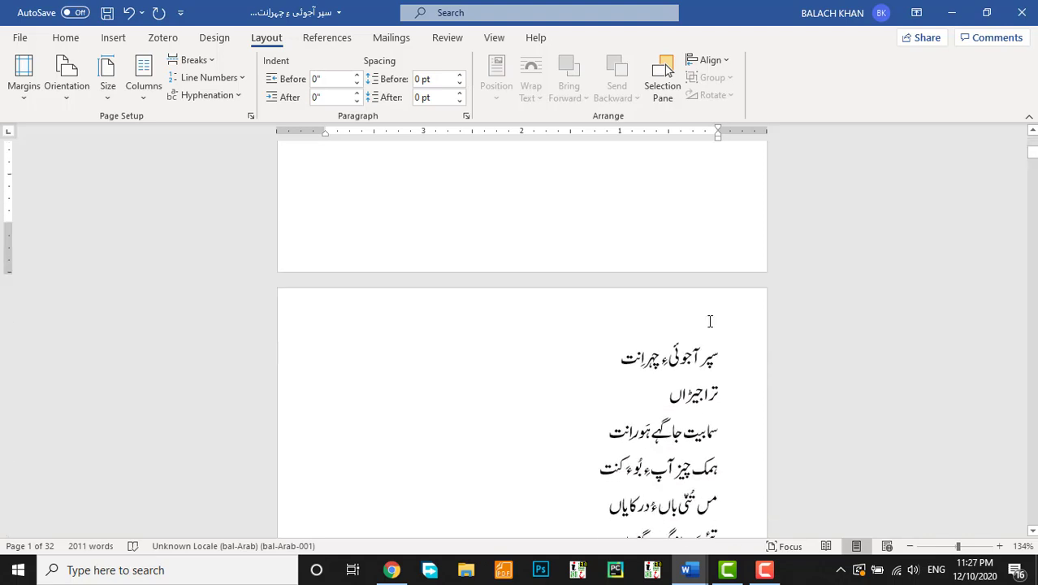
scroll(710, 322, up, 5)
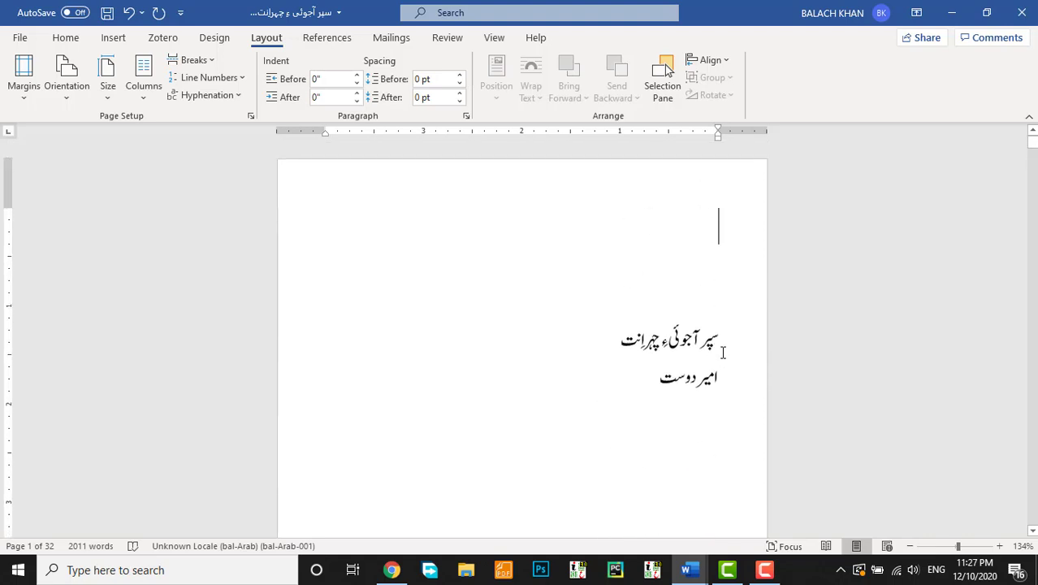
drag(718, 340, 627, 406)
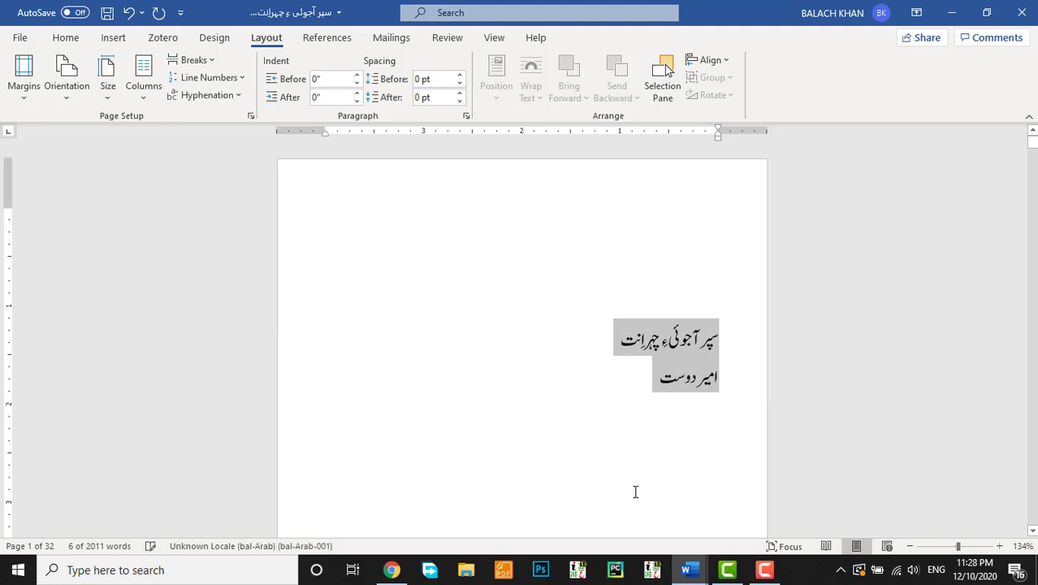
key(ctrl+e)
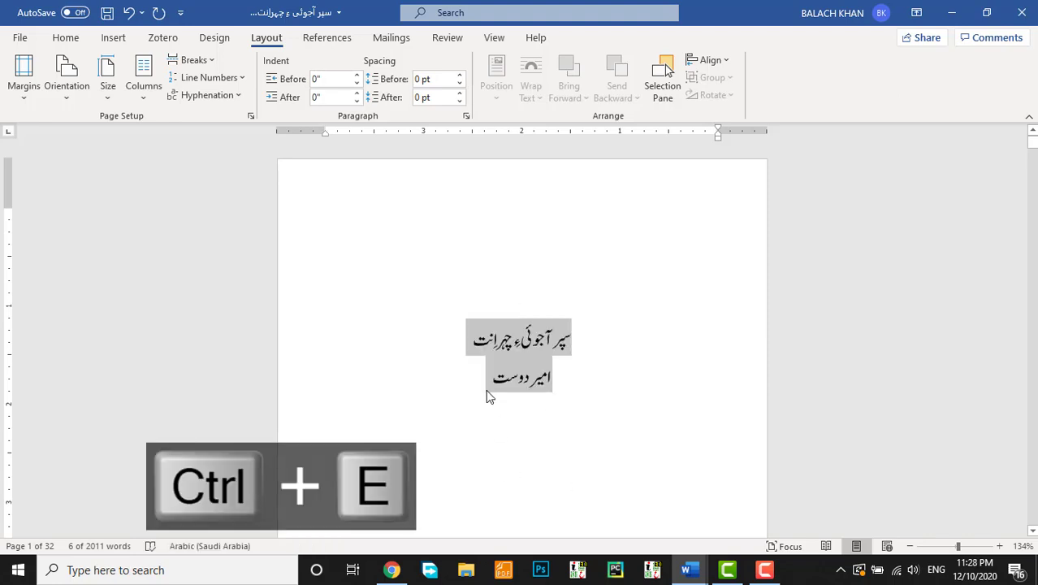
click(488, 396)
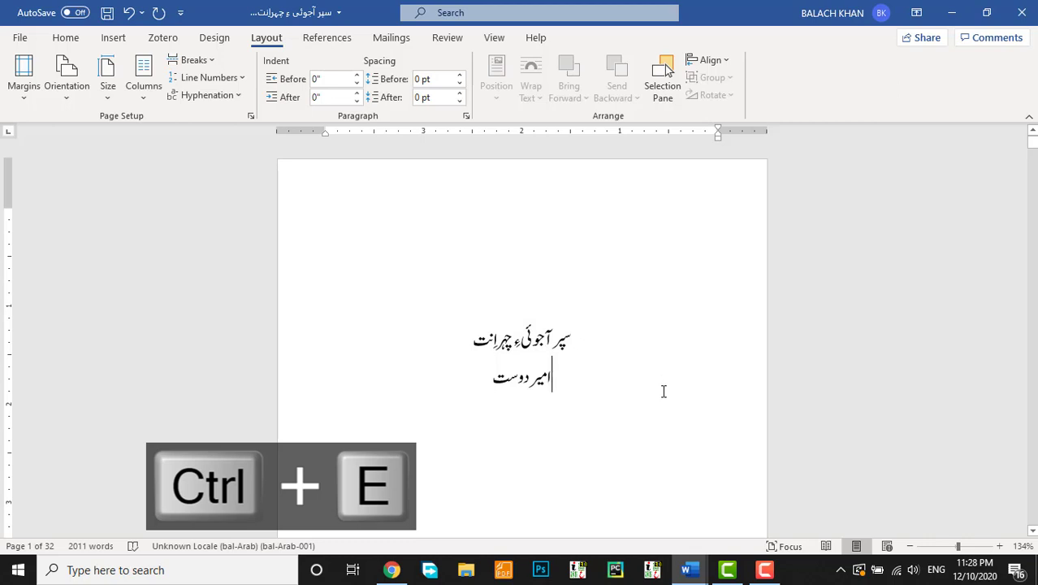
Add a blank line between the book title and the author line, and make the title bold
key(Return)
triple_click(517, 335)
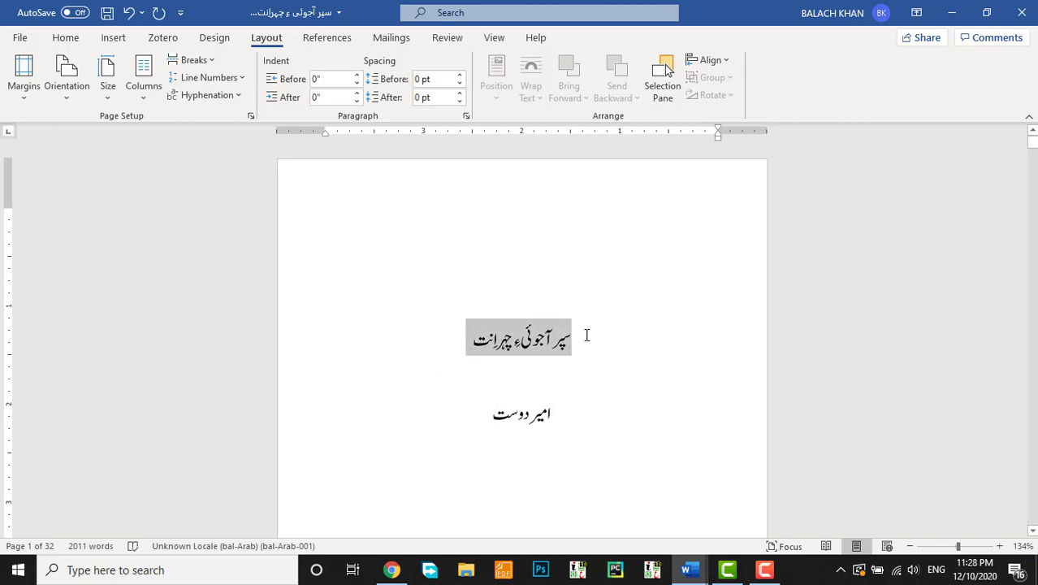
key(ctrl+b)
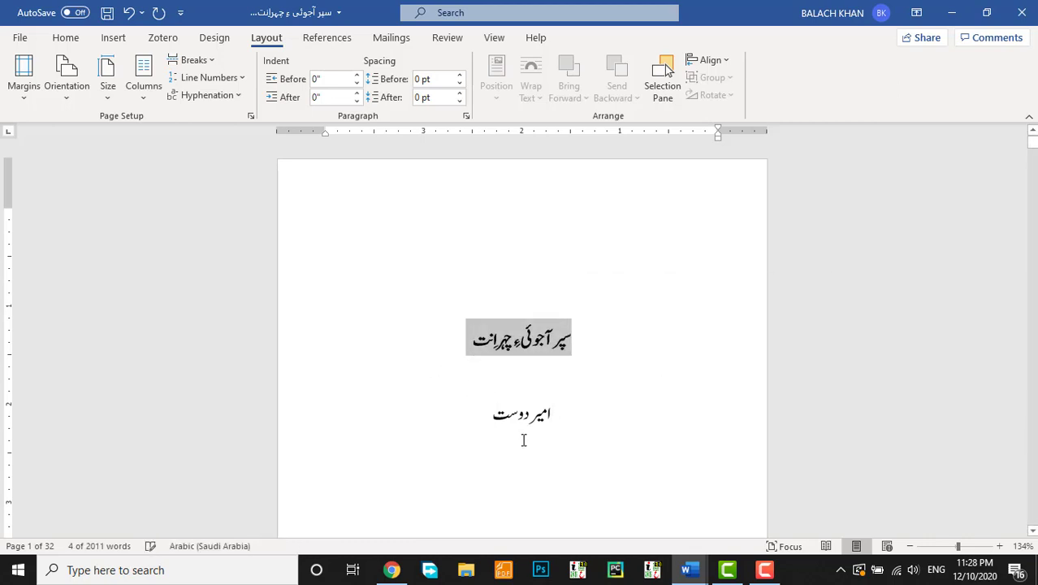
Enlarge the font of the book title until it clearly dominates the author line
key(ctrl+bracketright)
key(ctrl+bracketright)
key(ctrl+bracketright)
key(ctrl+bracketright)
key(ctrl+bracketright)
key(ctrl+bracketright)
key(ctrl+bracketright)
key(ctrl+bracketright)
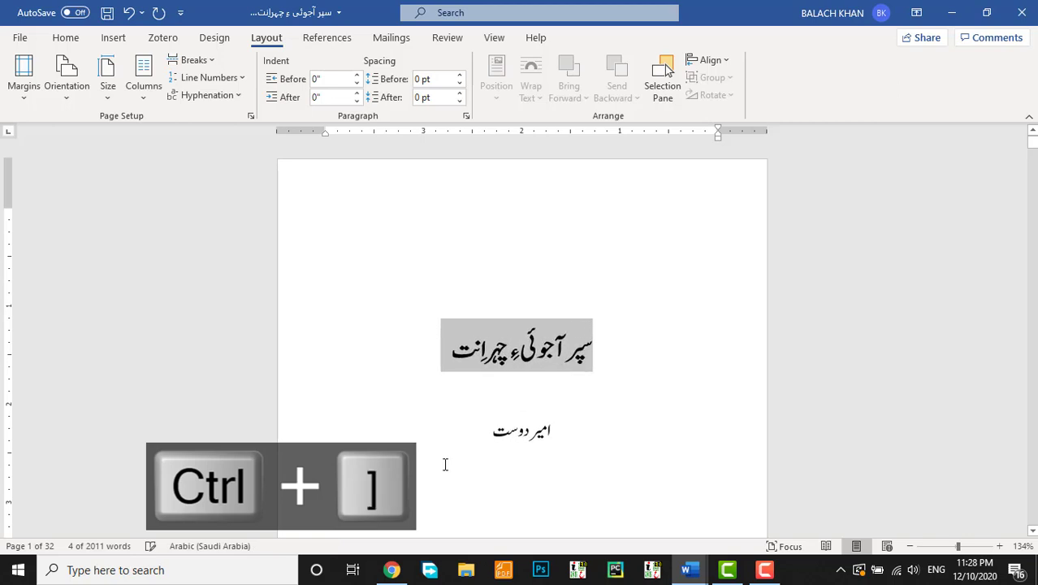
key(ctrl+bracketright)
key(ctrl+bracketright)
key(ctrl+bracketright)
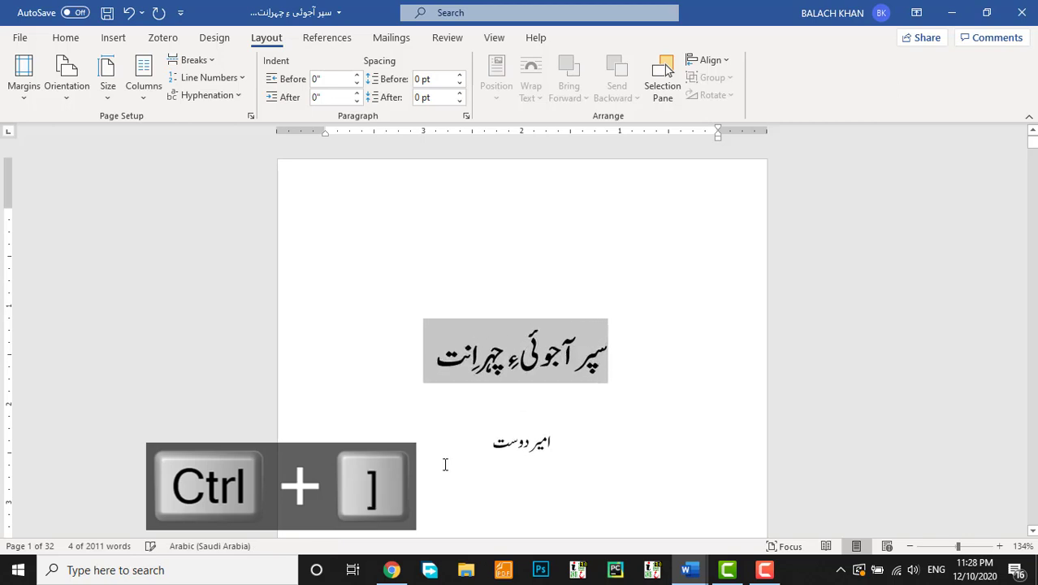
key(ctrl+bracketleft)
key(ctrl+bracketleft)
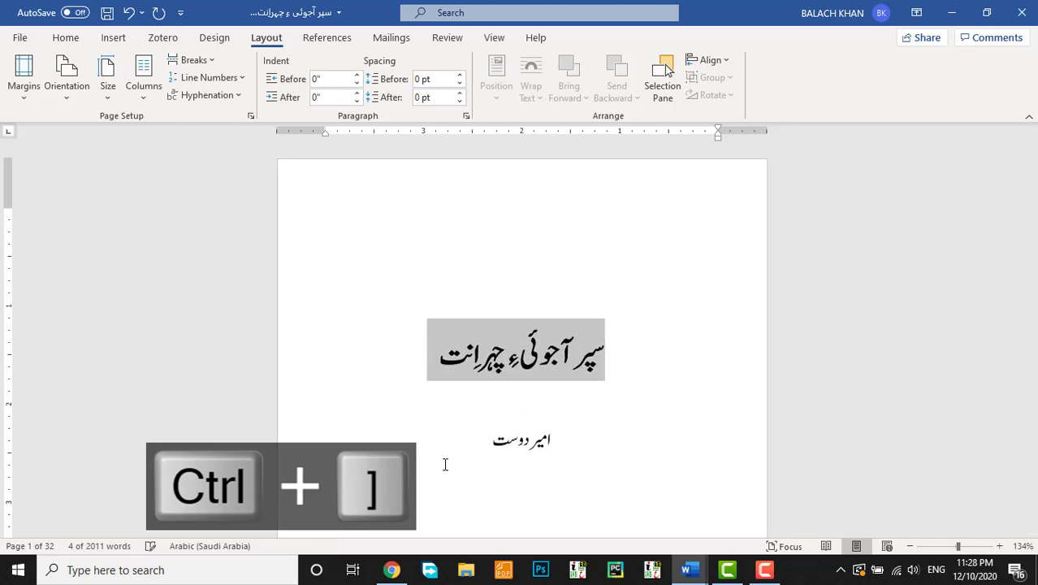
Enlarge the author line on the title page by four font-size increments and make it bold
drag(494, 439, 582, 441)
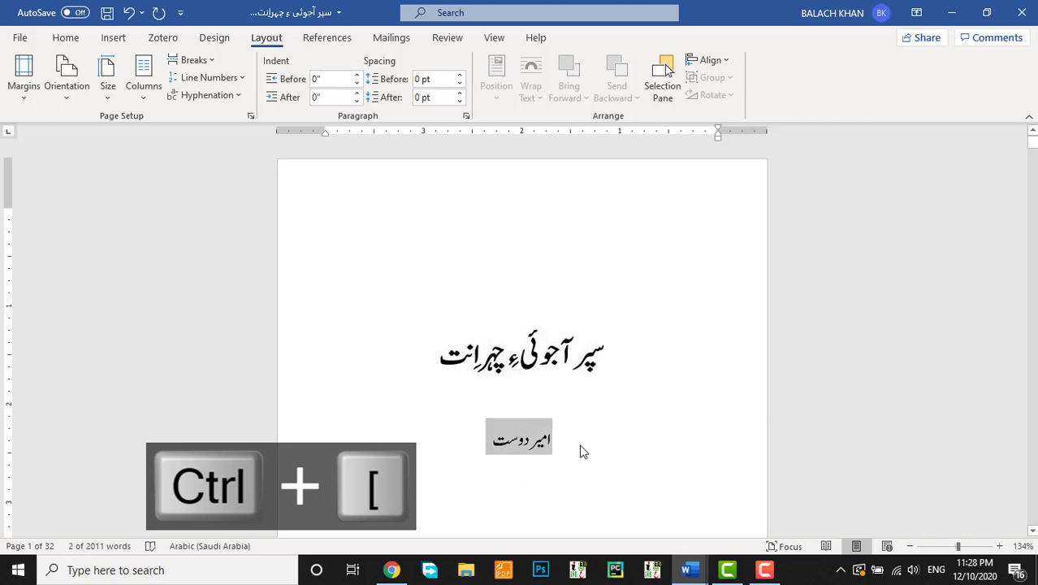
key(ctrl+bracketright)
key(ctrl+bracketright)
key(ctrl+bracketright)
key(ctrl+bracketright)
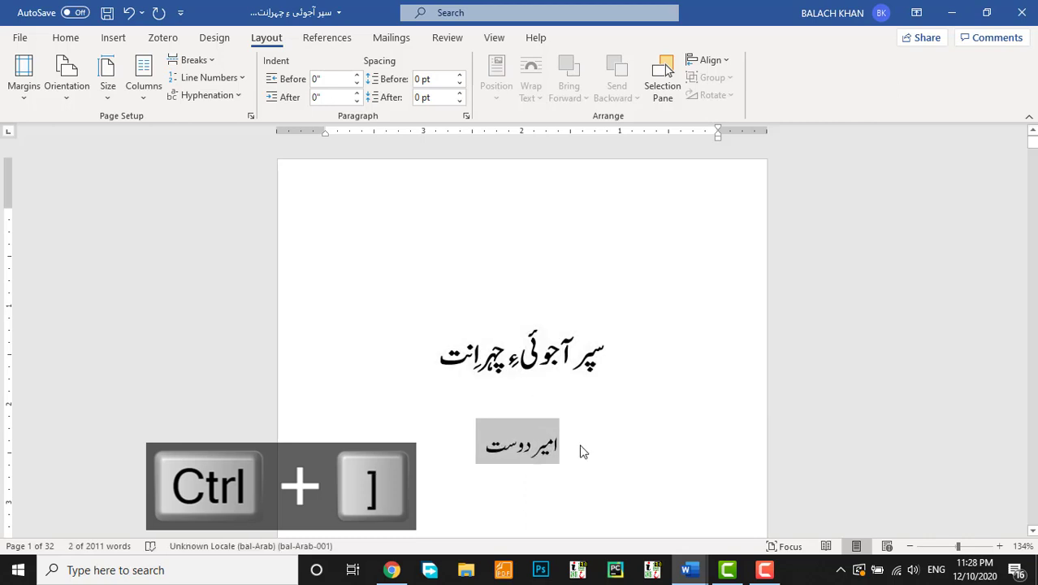
key(ctrl+b)
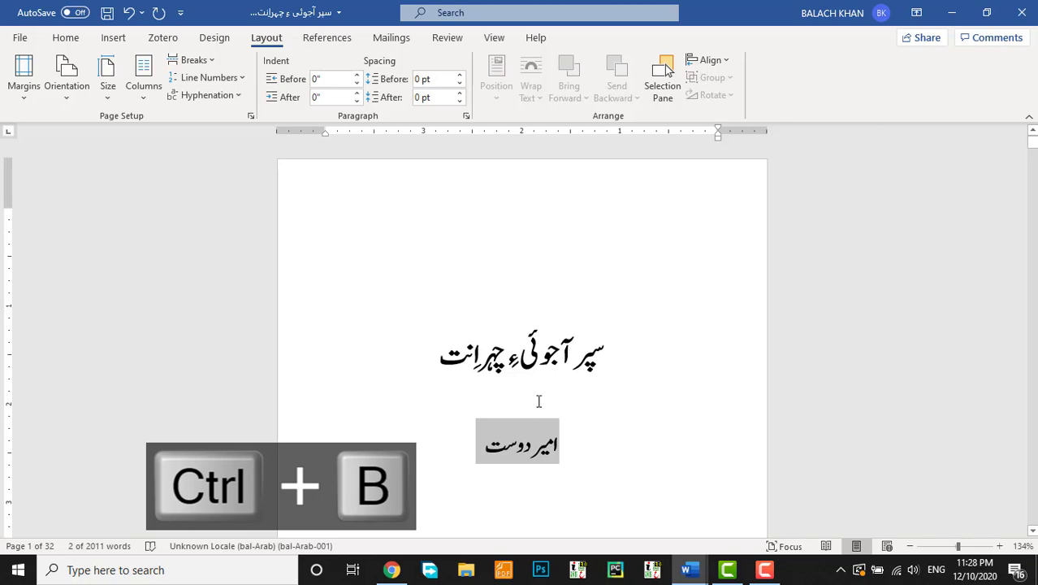
Add another blank line between the book title and the author line
click(539, 401)
key(Return)
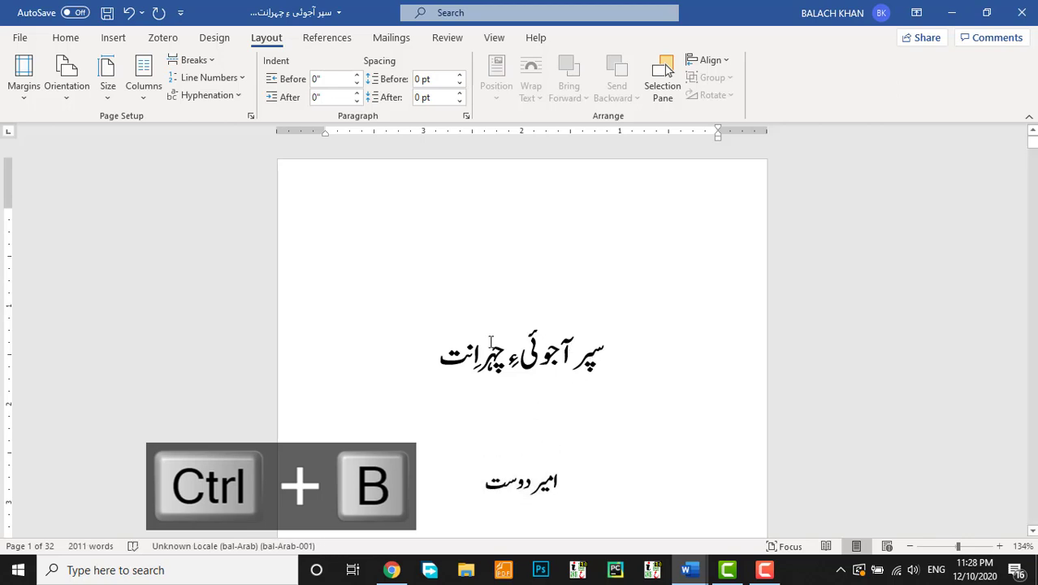
click(517, 354)
drag(440, 353, 617, 359)
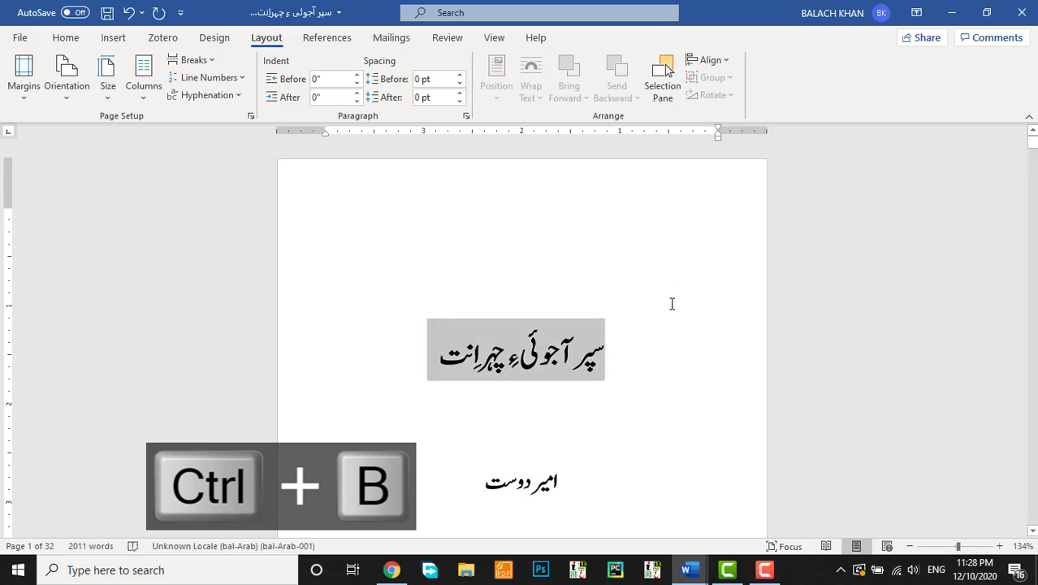
click(552, 315)
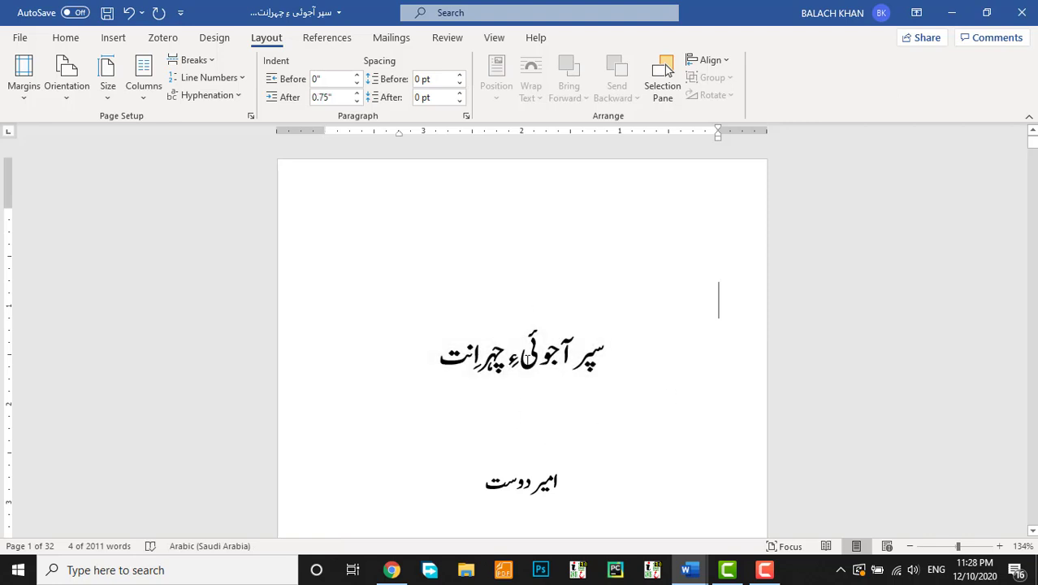
Place the text cursor before the first line of the poem on page 2
scroll(514, 313, down, 10)
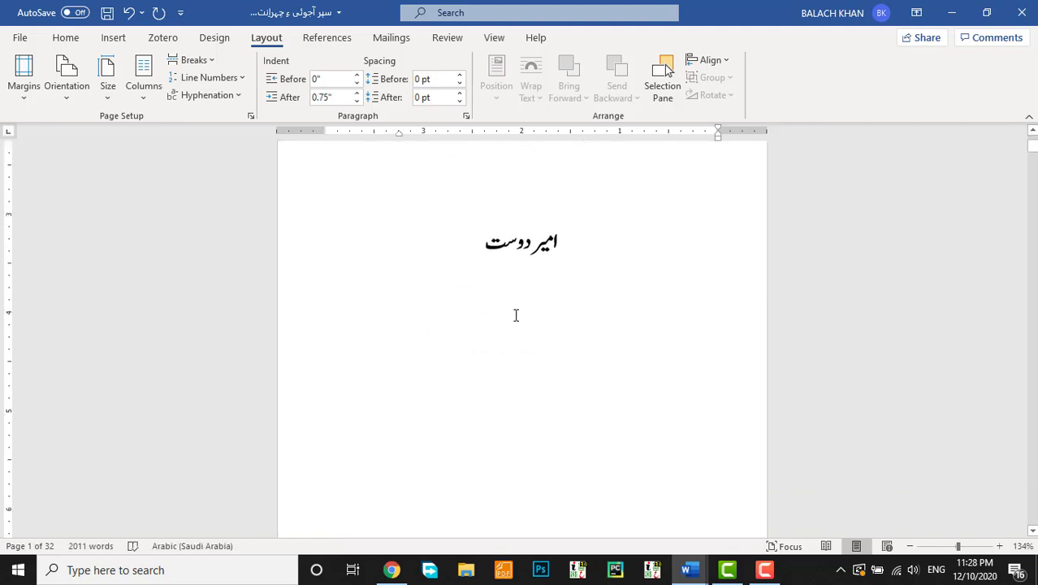
scroll(623, 317, up, 6)
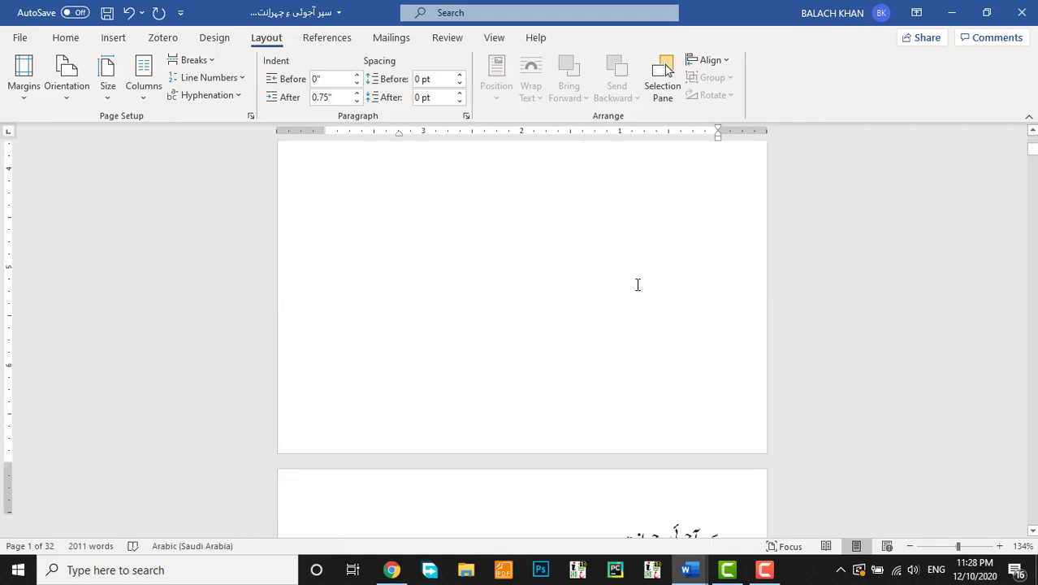
scroll(647, 372, down, 4)
scroll(654, 393, down, 3)
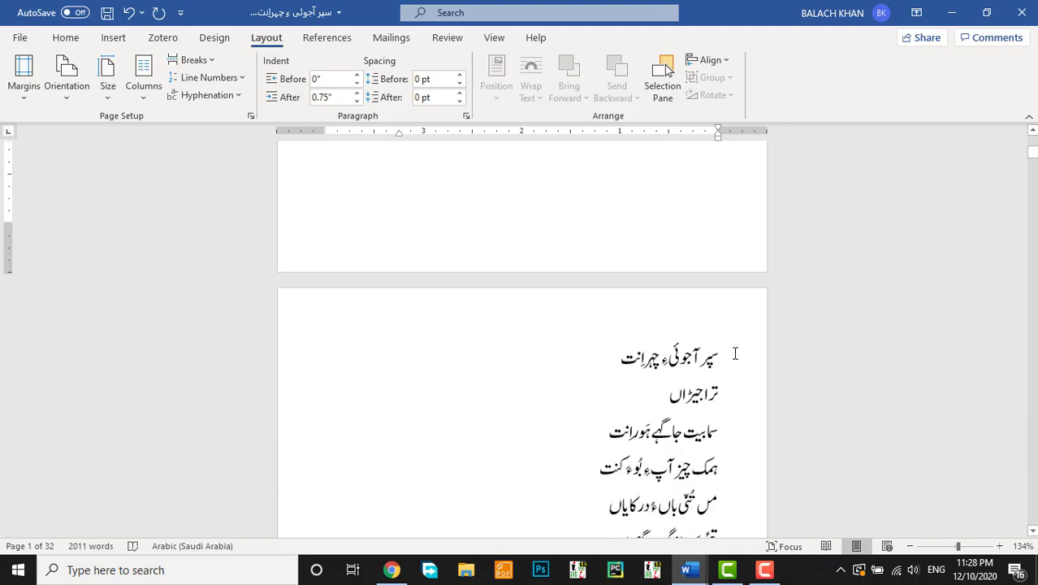
click(732, 349)
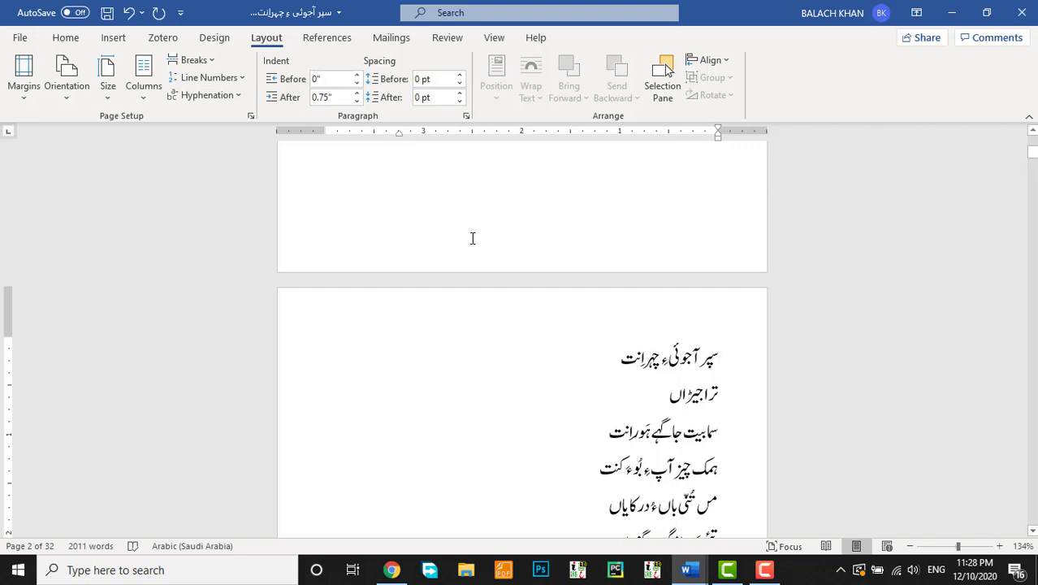
click(656, 388)
click(728, 360)
click(606, 362)
key(Home)
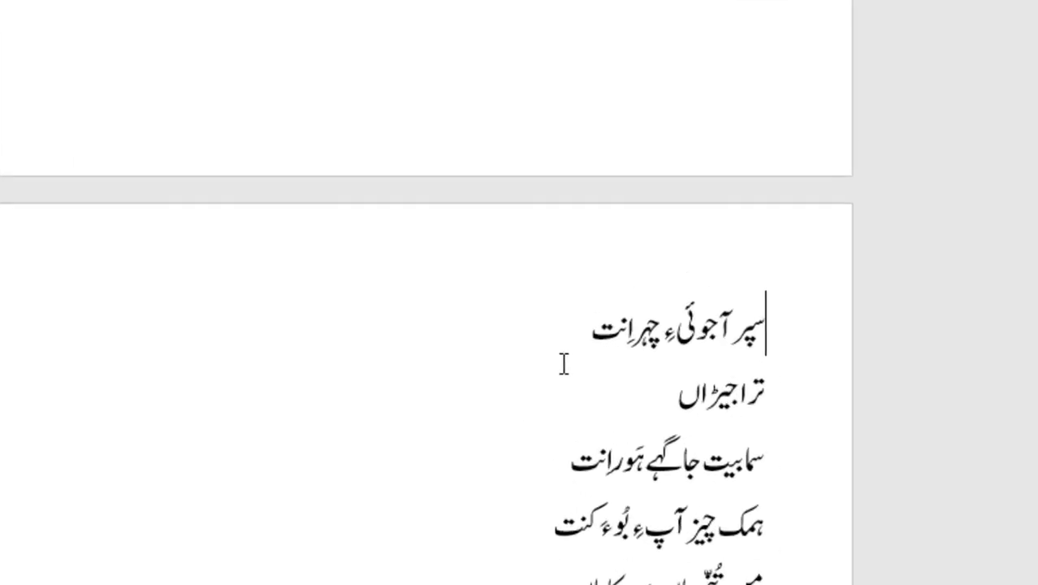
key(Left)
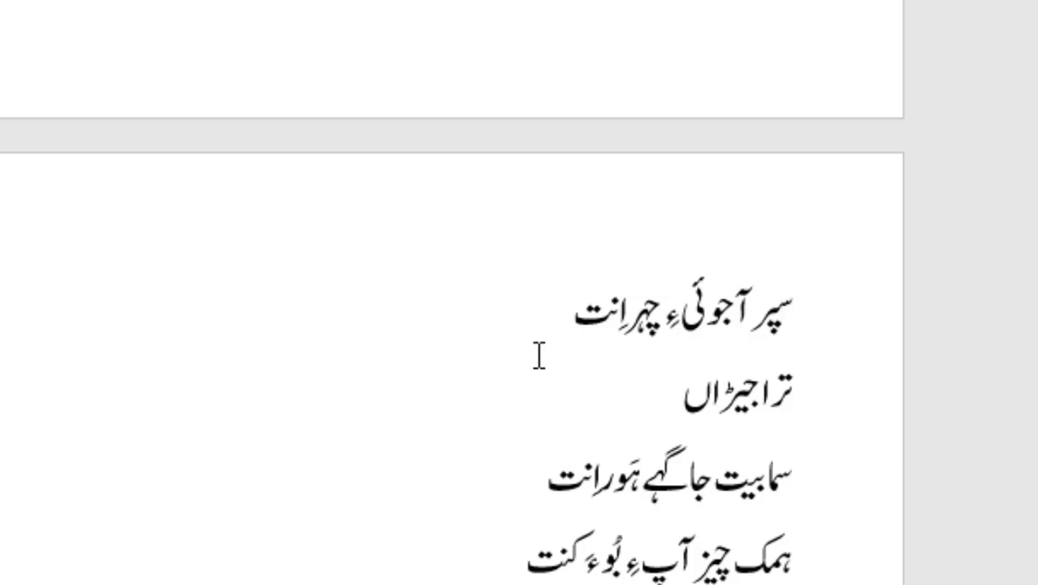
key(Right)
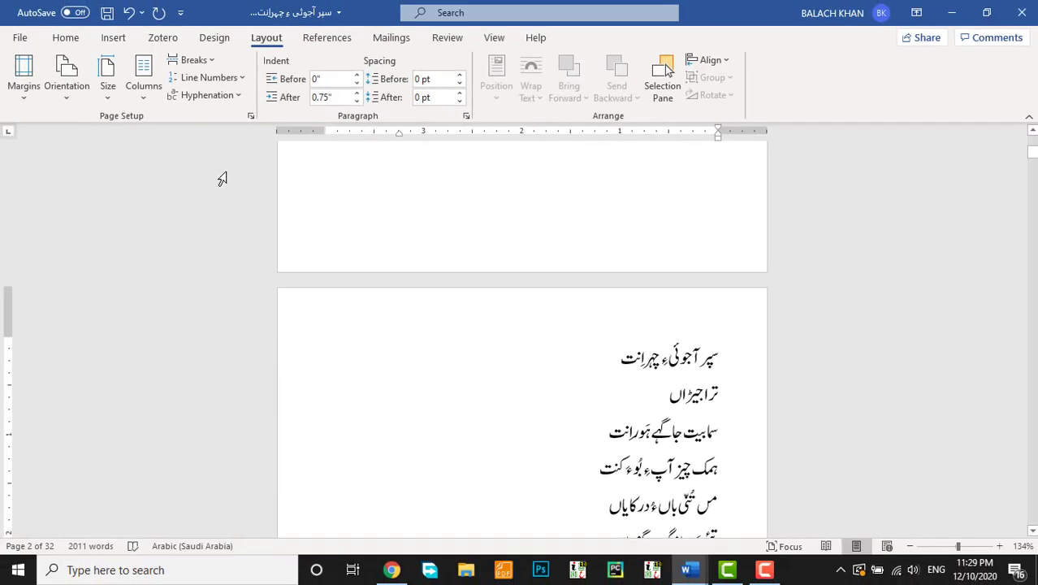
Try a page break before the poem's first line, and undo it after reviewing the added blank page
click(208, 61)
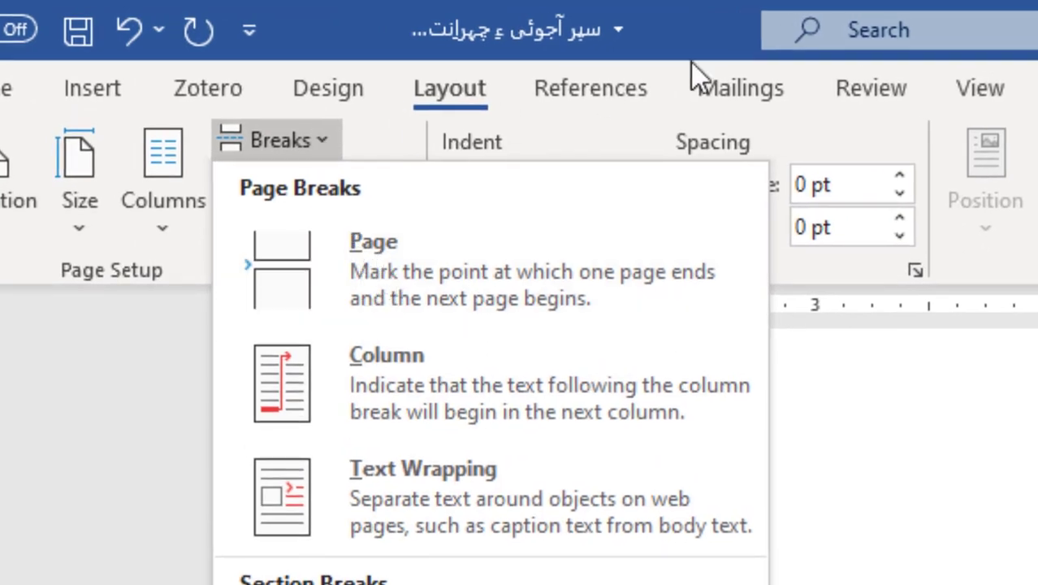
click(435, 243)
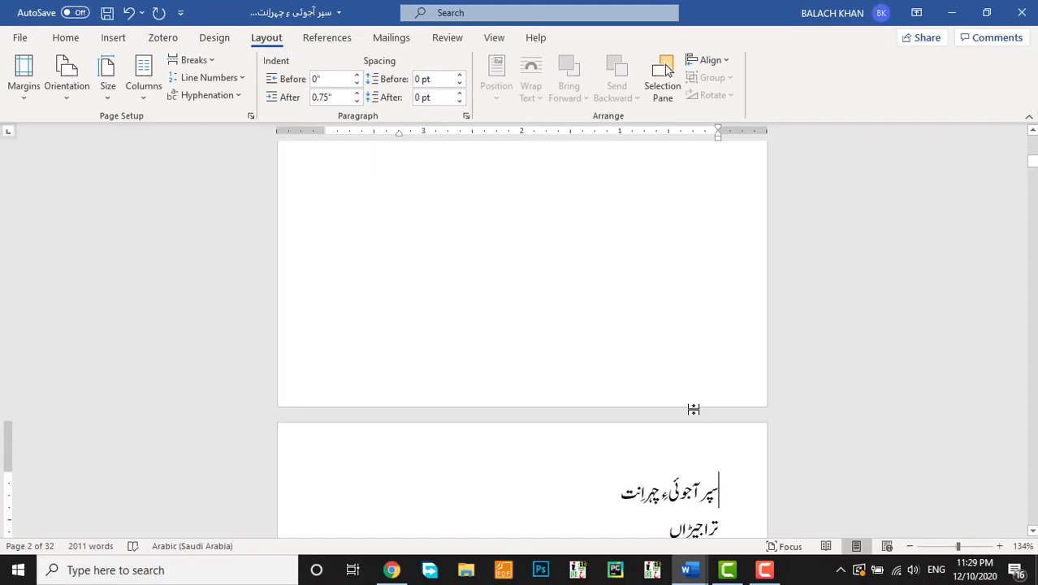
scroll(693, 405, up, 9)
scroll(685, 406, up, 6)
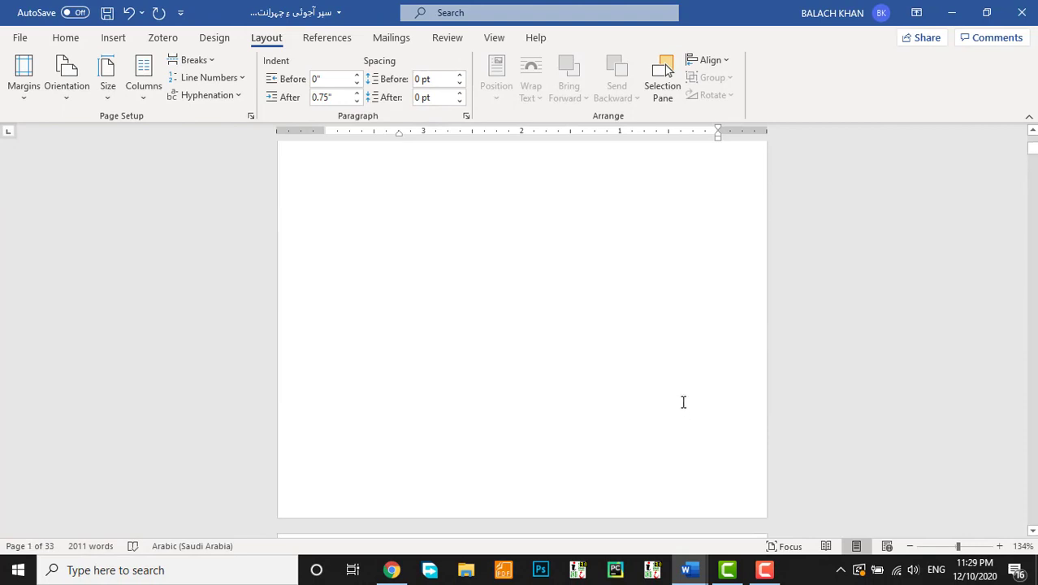
scroll(682, 401, down, 7)
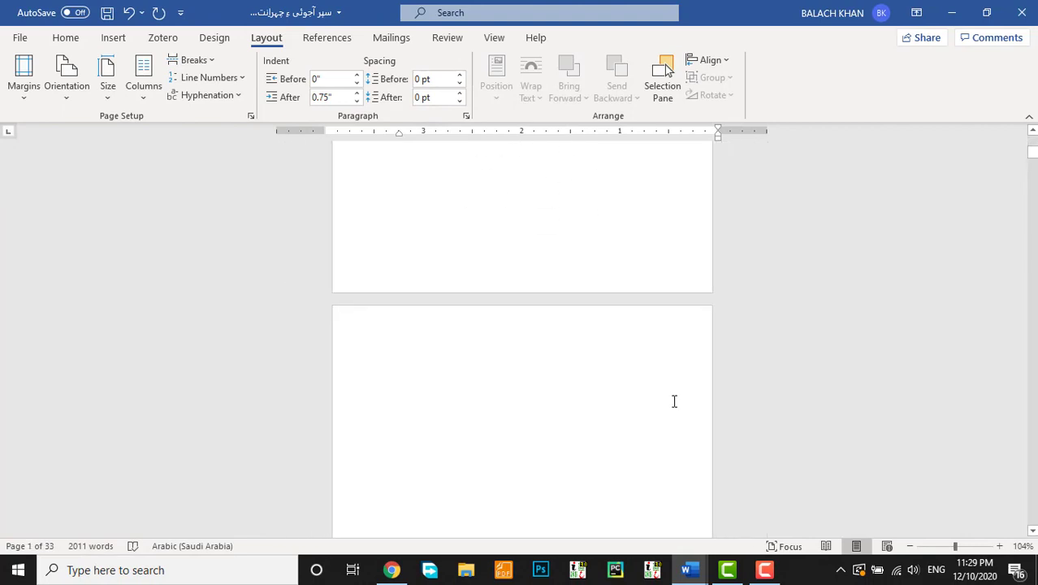
scroll(677, 402, down, 3)
scroll(670, 401, down, 5)
scroll(670, 401, down, 3)
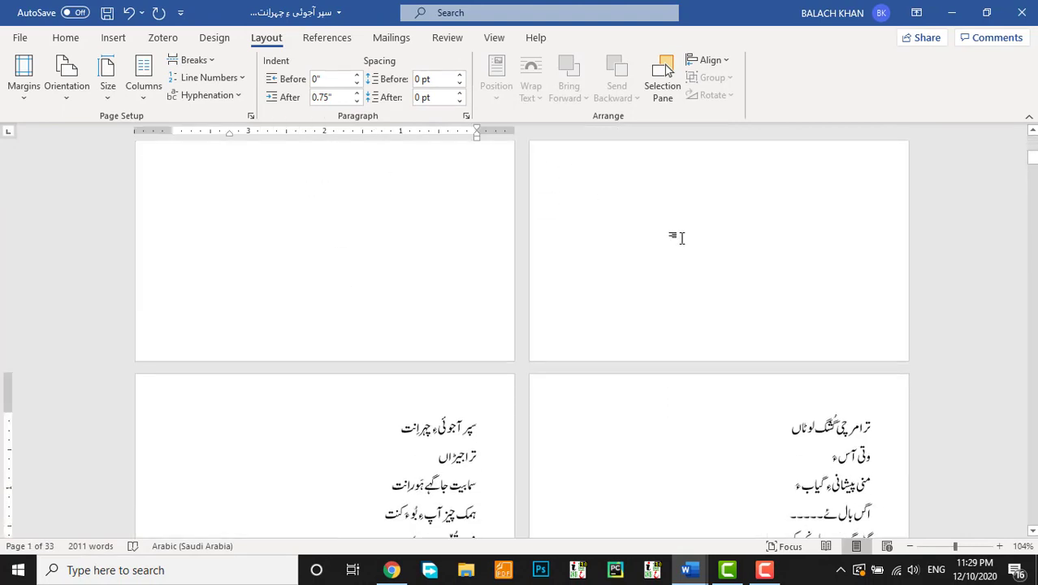
scroll(664, 282, up, 3)
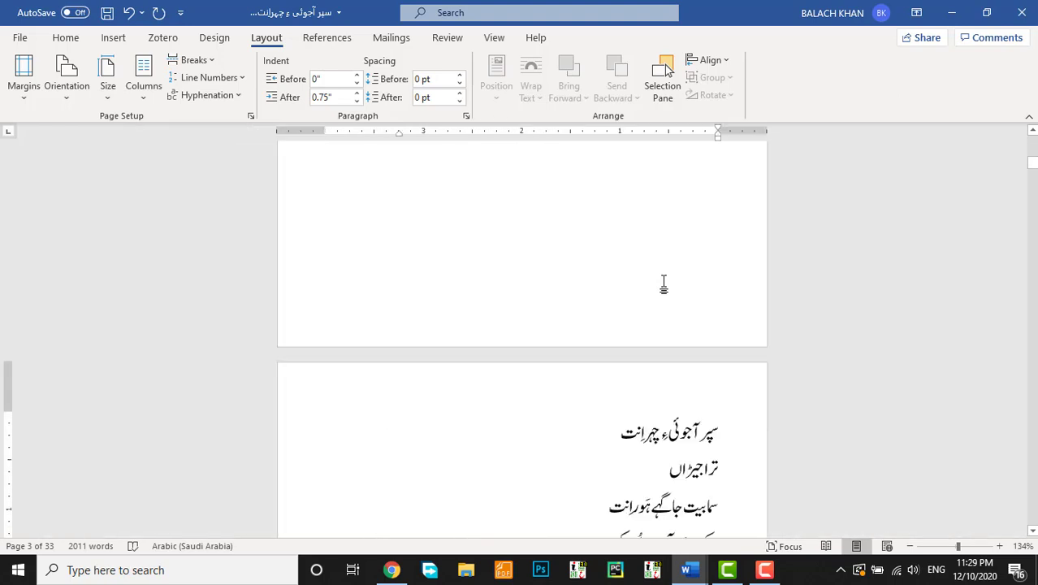
scroll(664, 283, up, 3)
scroll(674, 284, down, 3)
scroll(687, 289, up, 4)
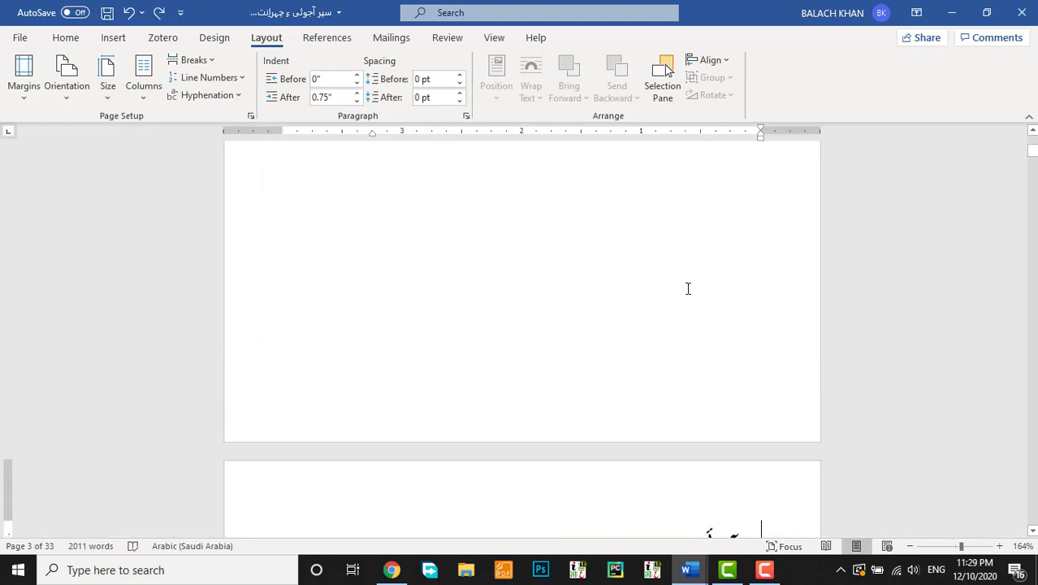
key(ctrl+z)
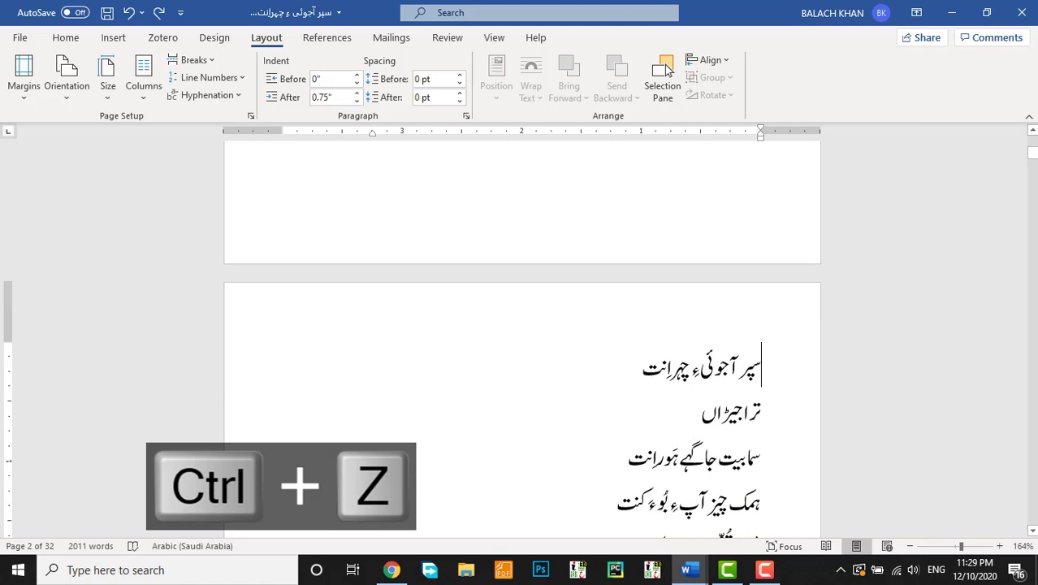
Insert a page break before the poem's first line and set the paragraph's Before indent to 0"
scroll(523, 341, up, 2)
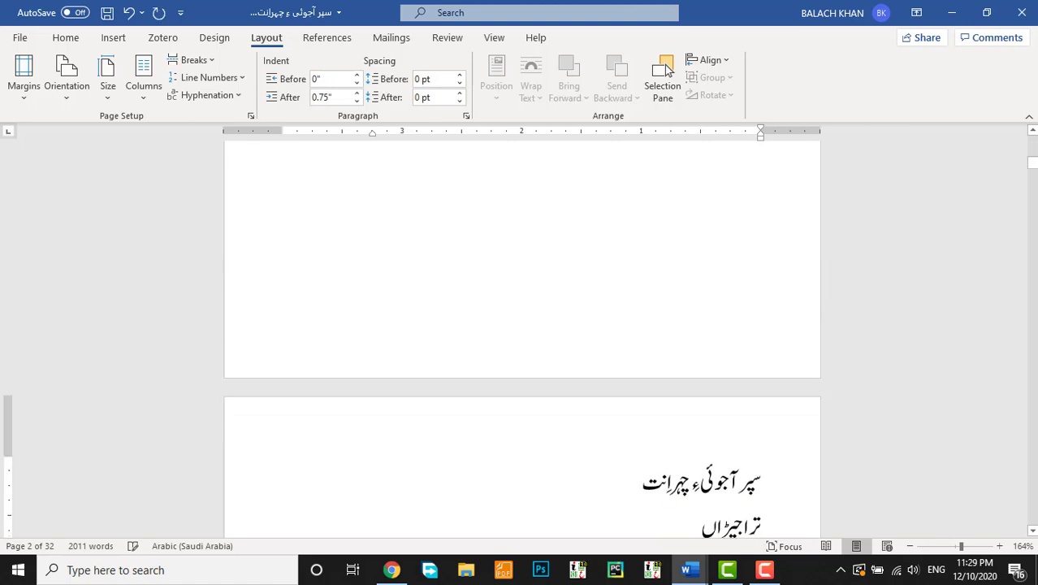
key(ctrl+Return)
scroll(770, 327, up, 3)
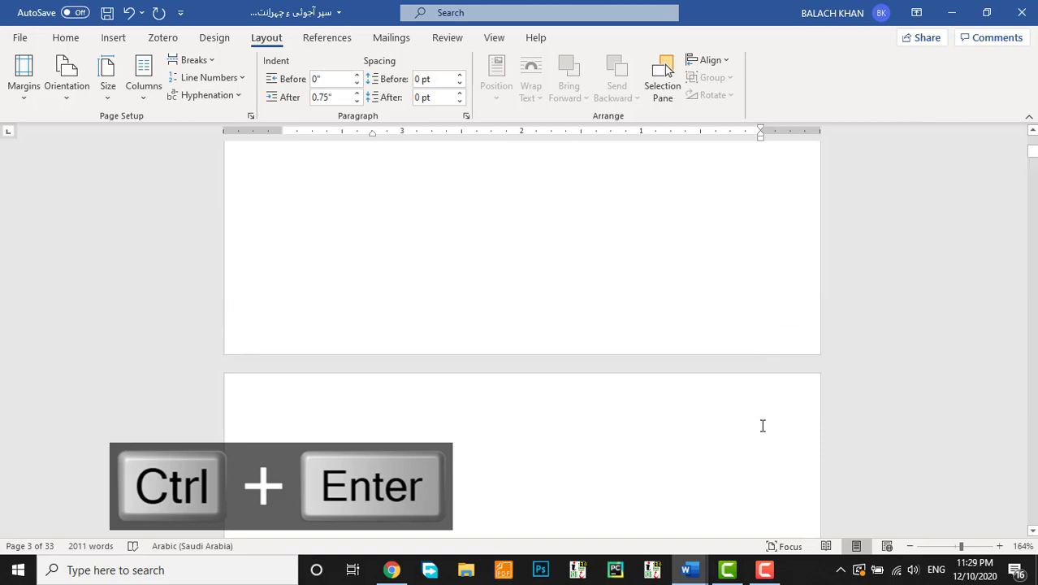
scroll(758, 440, down, 2)
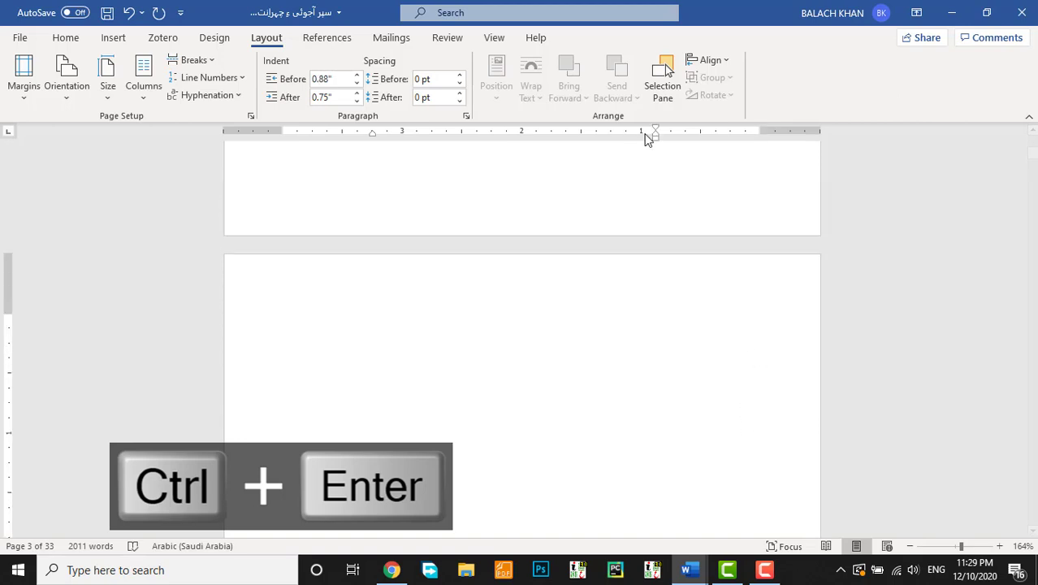
drag(657, 136, 760, 145)
Move the insertion point down the blank page 2 with empty lines and center its paragraph
scroll(746, 419, down, 1)
key(Return)
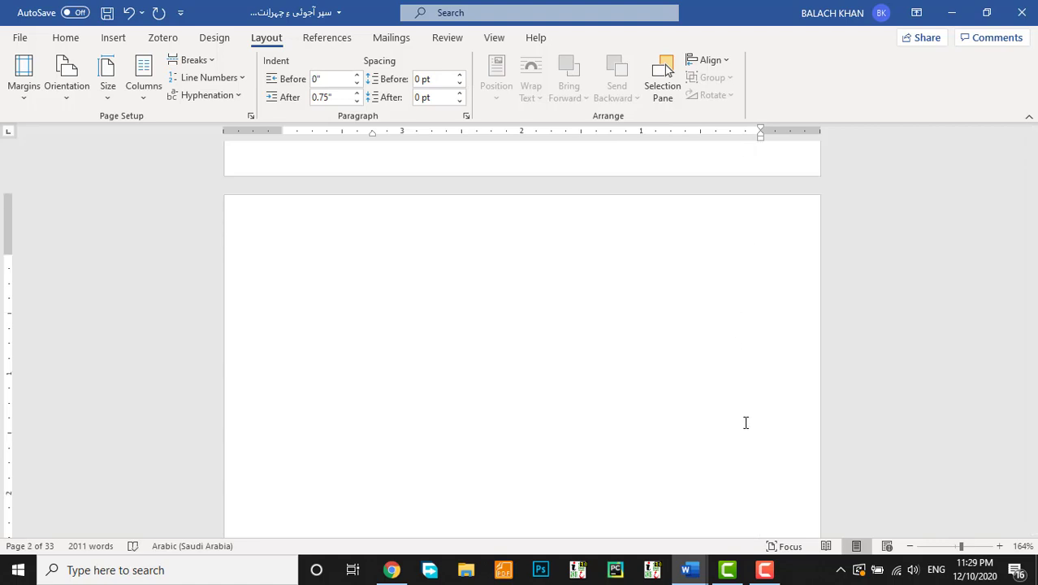
key(ctrl+e)
scroll(779, 454, down, 1)
key(ctrl+a)
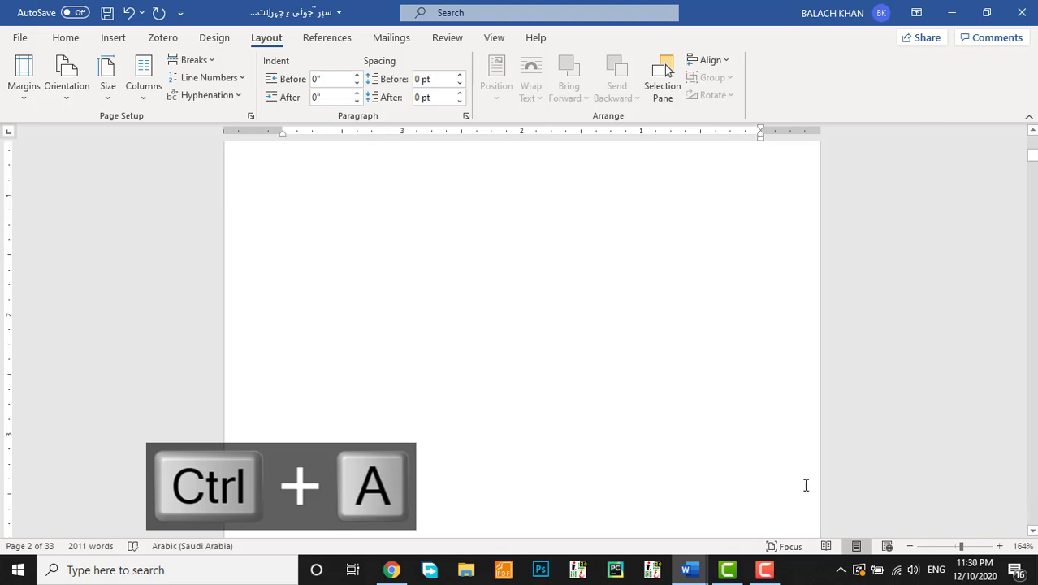
Switch the keyboard language to Balochi and enter the section heading لچّہ on page 2
text(ل)
key(BackSpace)
key(alt+shift)
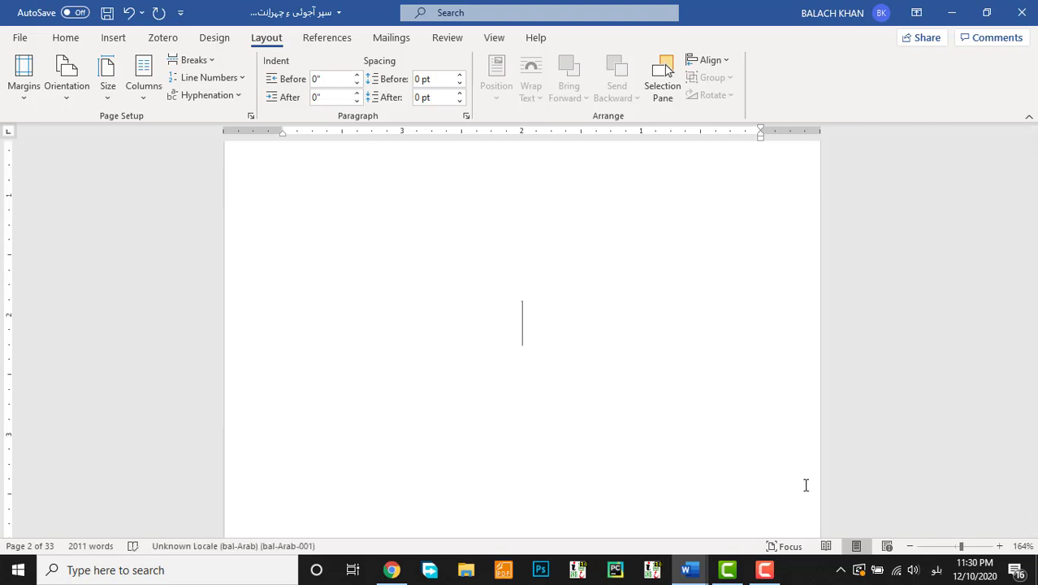
text(لچ)
key(BackSpace)
text(ہ)
key(shift+Home)
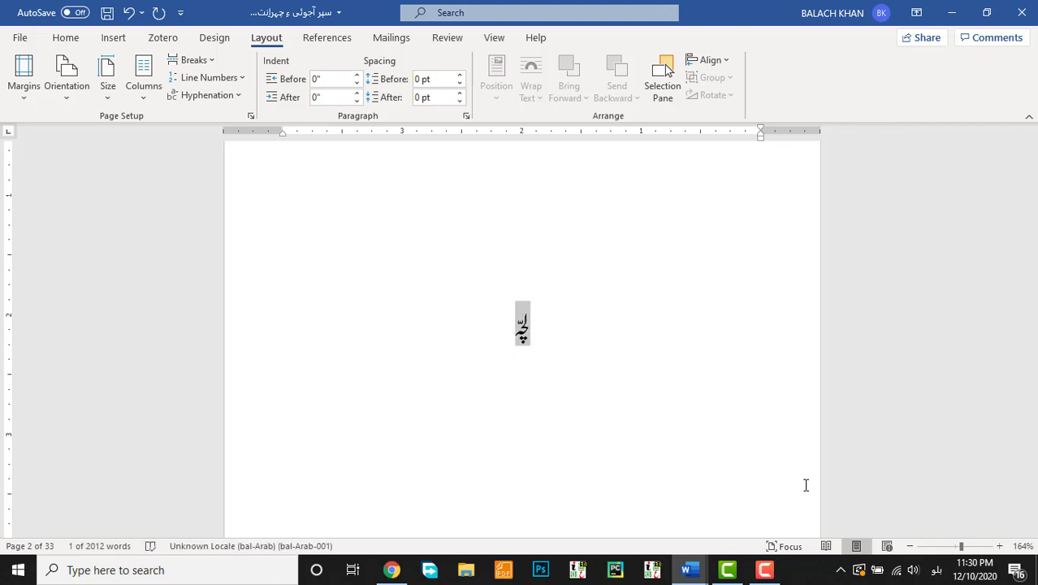
click(484, 336)
Set the font size to 14 for all text from the poem's first line on page 3 to the document's end
scroll(679, 333, down, 5)
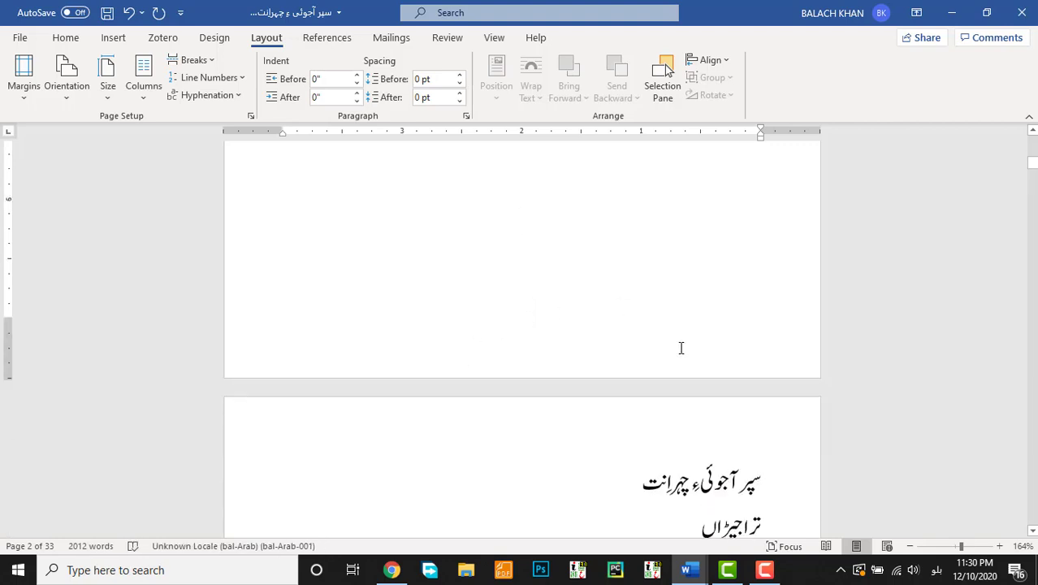
scroll(807, 417, down, 3)
click(761, 360)
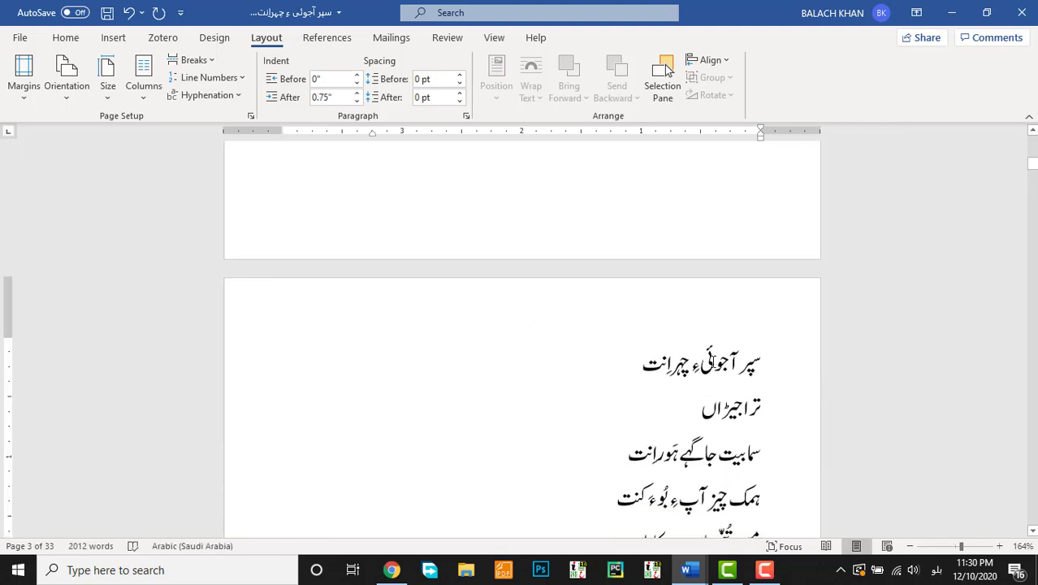
scroll(759, 327, down, 4)
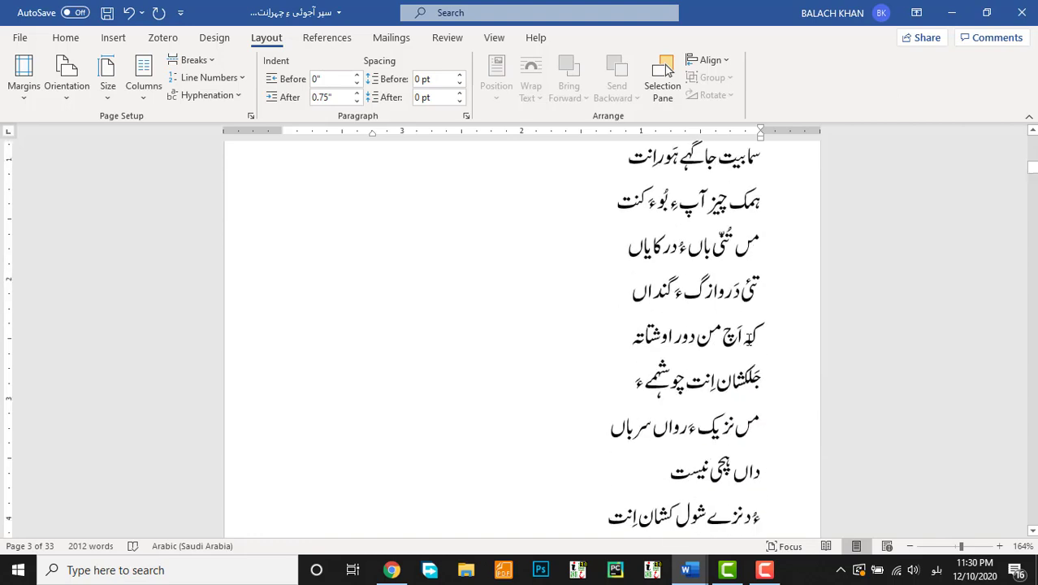
scroll(350, 262, up, 2)
click(65, 37)
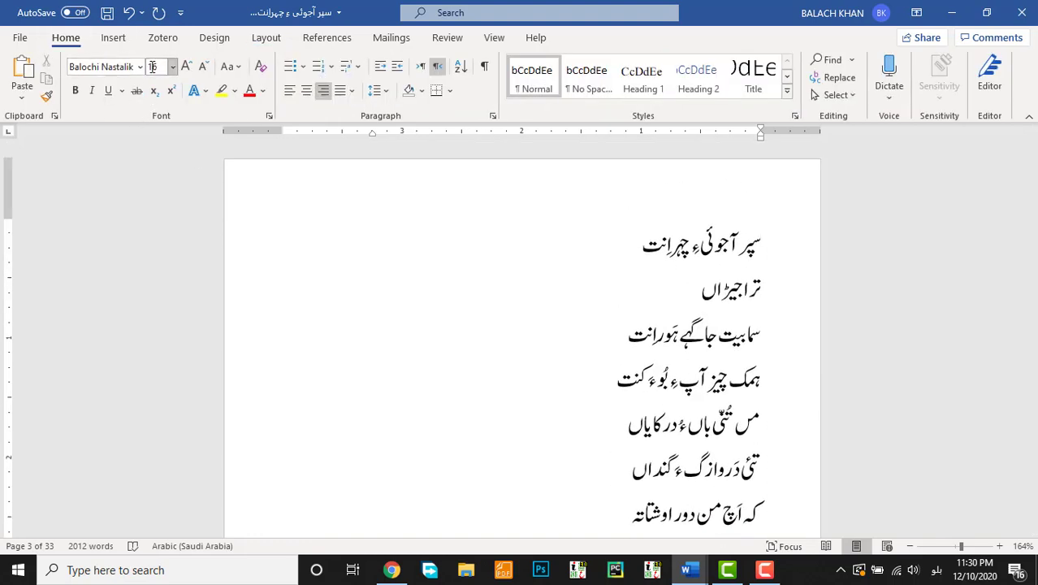
scroll(728, 297, up, 3)
scroll(740, 304, down, 2)
scroll(741, 305, down, 1)
click(763, 240)
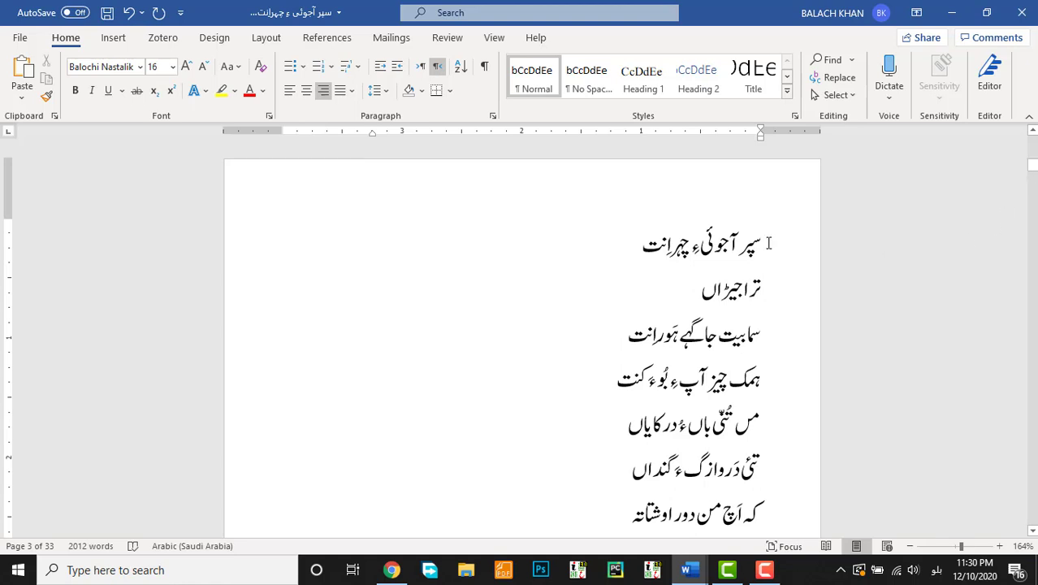
drag(1034, 169, 1034, 536)
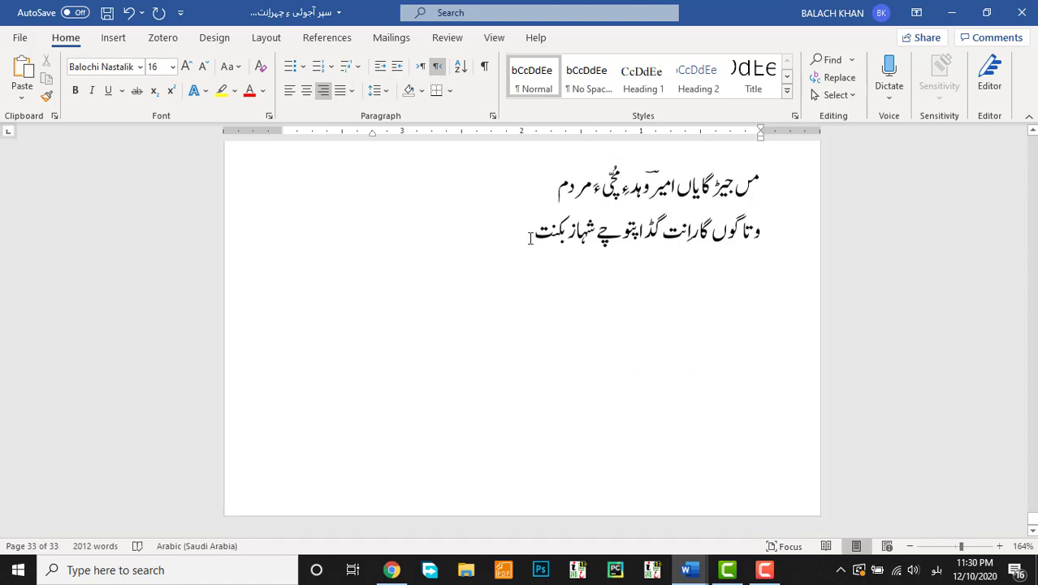
key(ctrl+a)
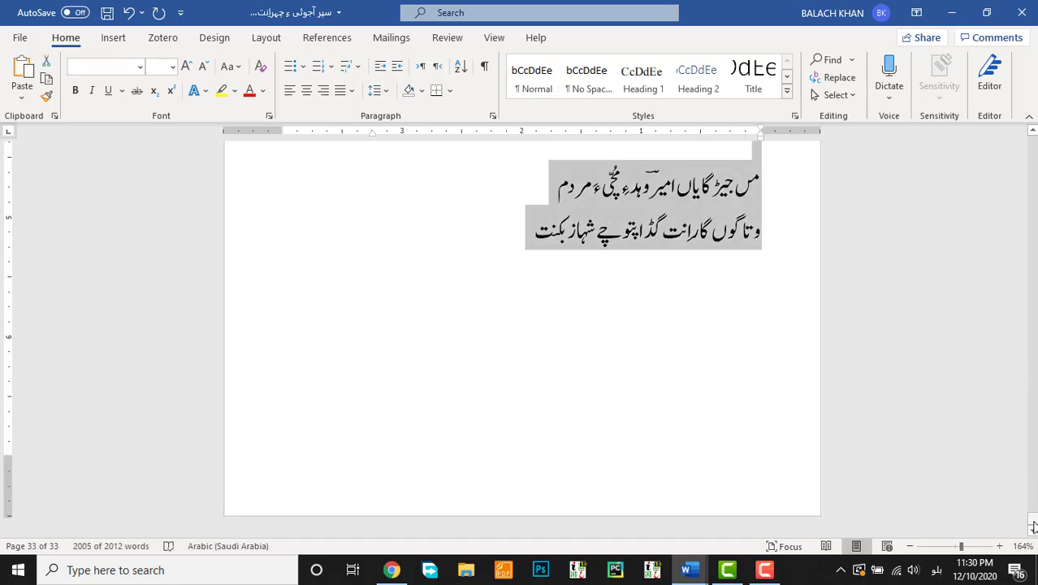
drag(1034, 526, 1034, 163)
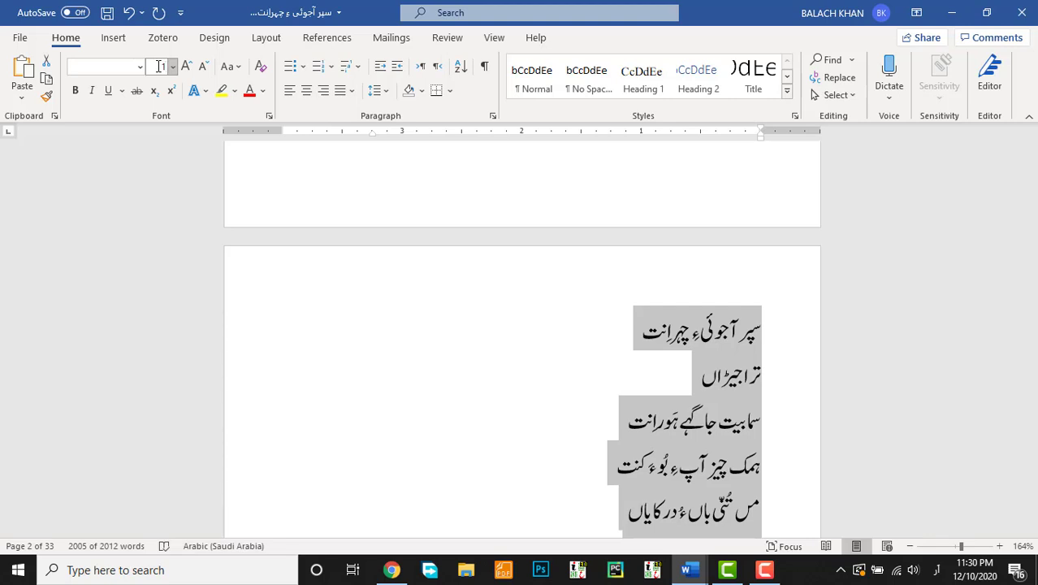
key(Return)
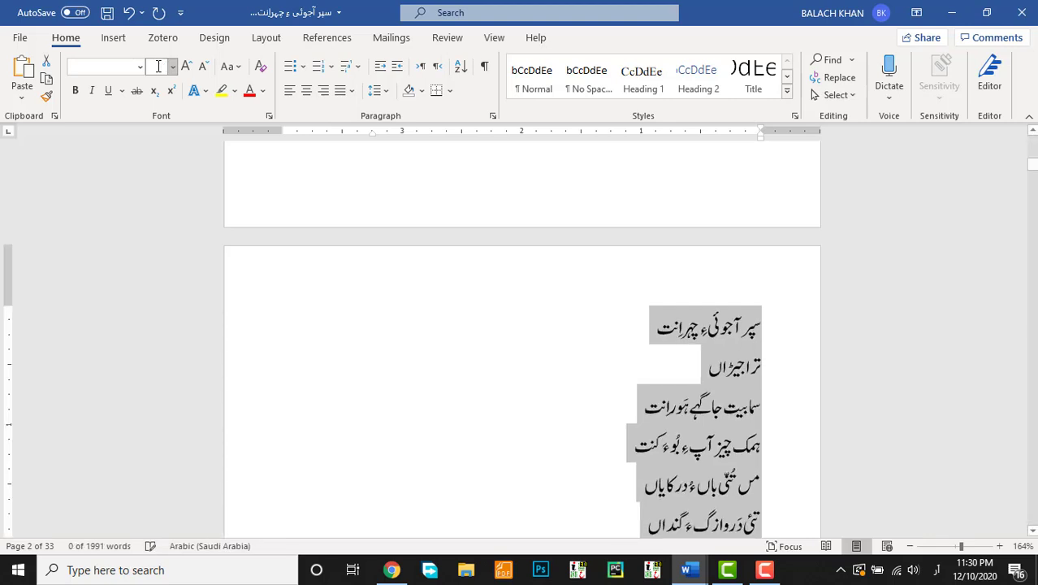
click(703, 377)
Examine the resized poem pages for their line layout and the place where the next poem begins
scroll(703, 378, down, 3)
scroll(679, 362, up, 3)
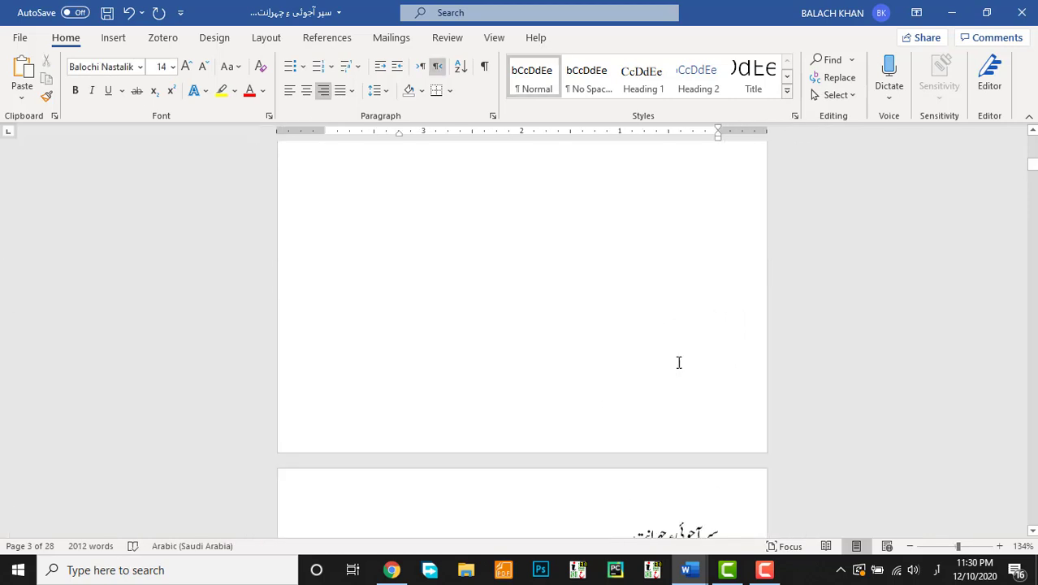
scroll(680, 362, down, 3)
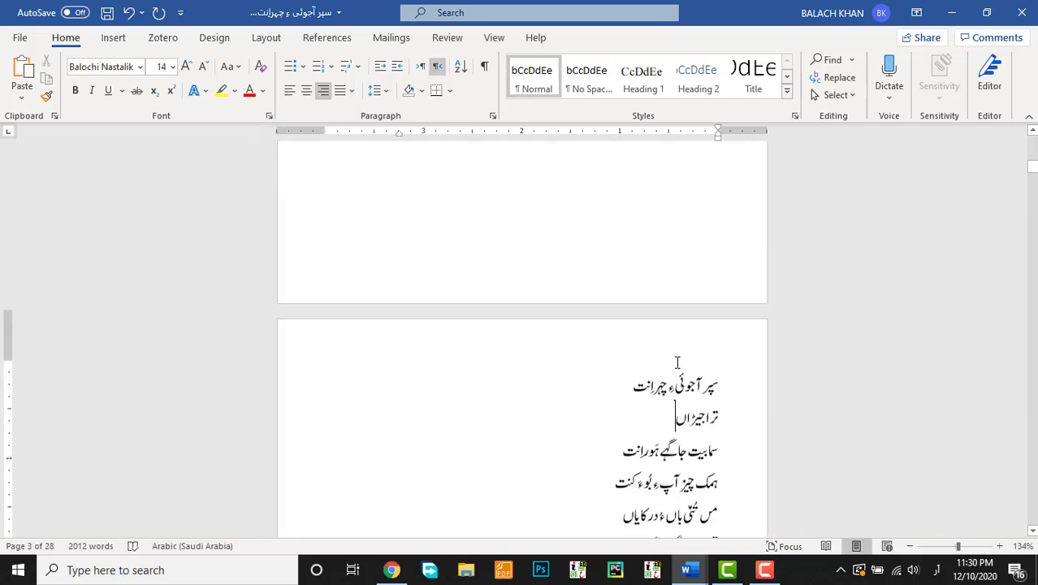
scroll(678, 362, down, 3)
scroll(678, 363, up, 2)
scroll(677, 362, down, 6)
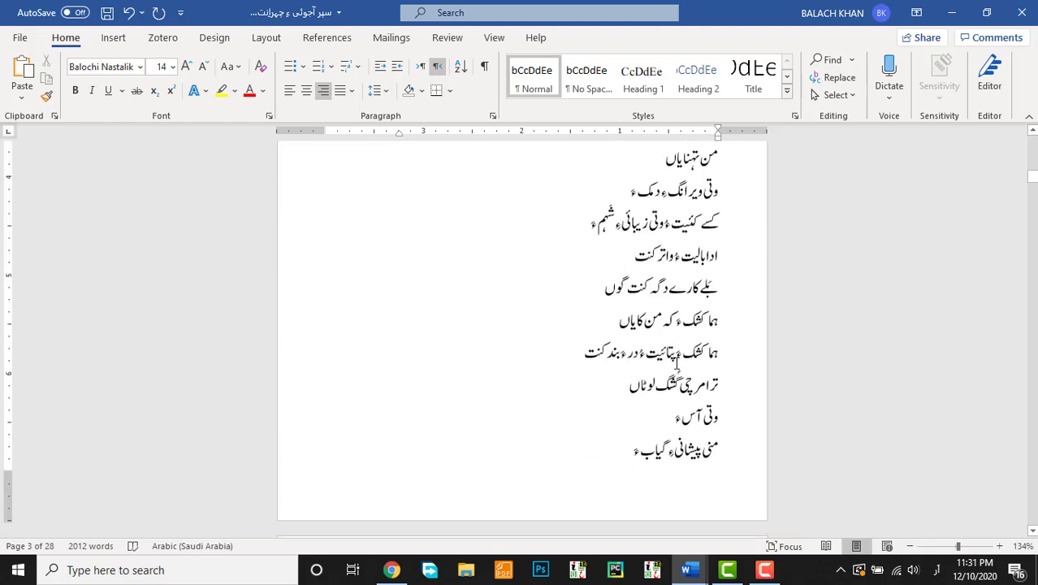
scroll(678, 362, down, 3)
scroll(681, 360, down, 5)
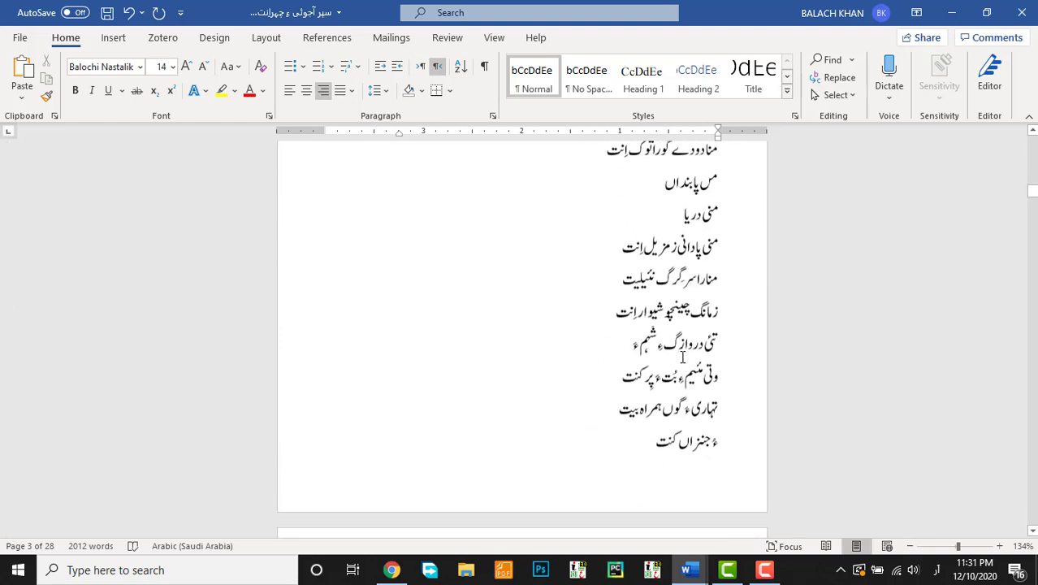
scroll(683, 358, down, 10)
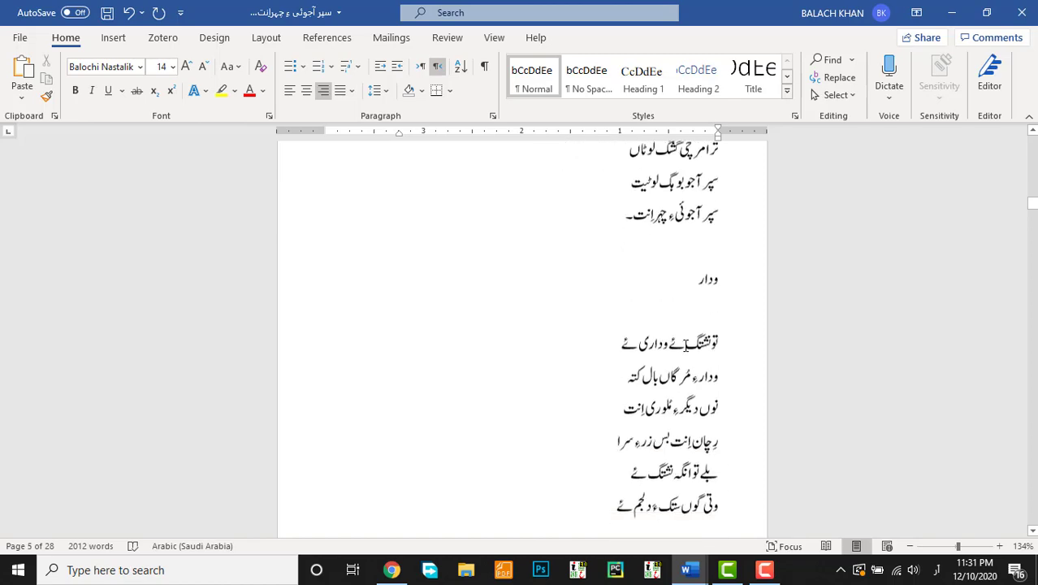
scroll(685, 346, down, 1)
click(728, 243)
scroll(753, 357, up, 10)
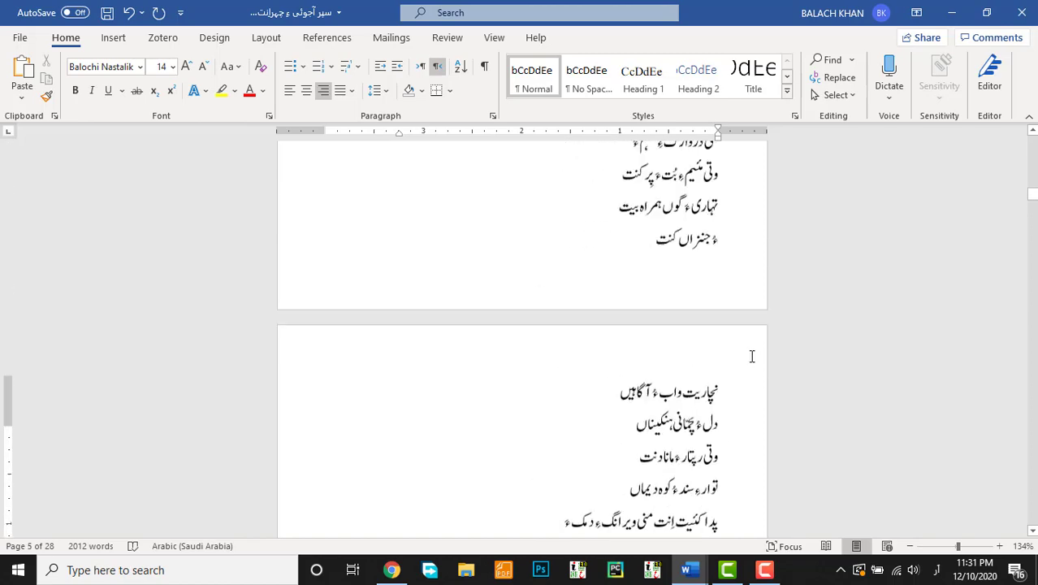
scroll(733, 360, up, 10)
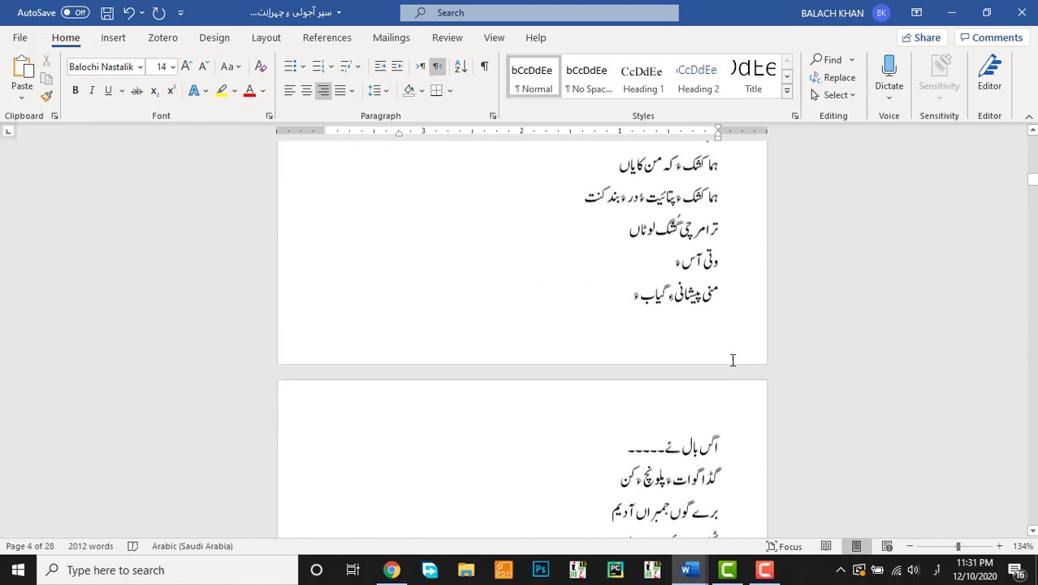
scroll(733, 360, down, 2)
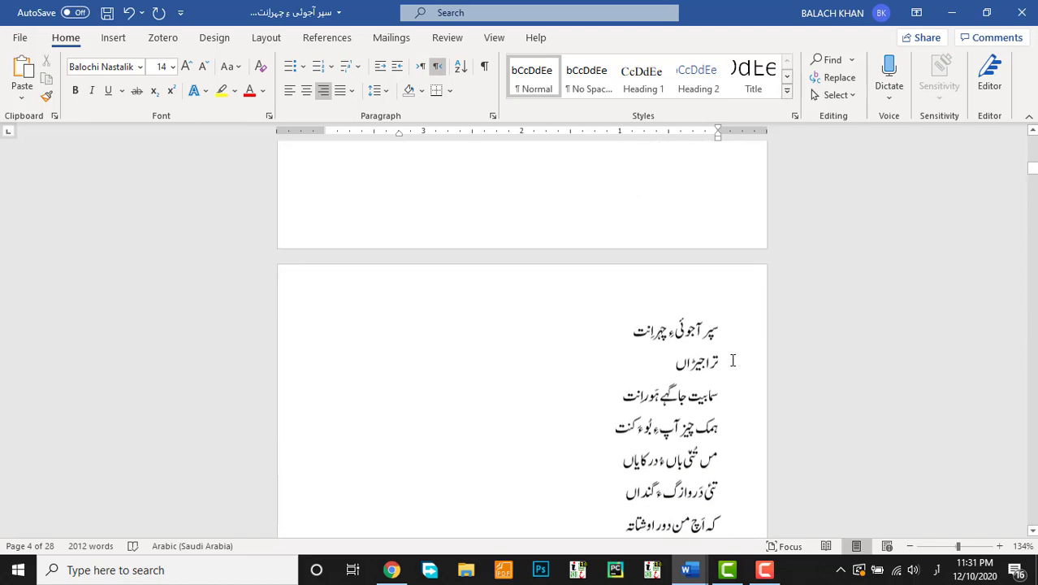
scroll(732, 360, up, 3)
scroll(731, 359, down, 4)
scroll(731, 360, up, 6)
scroll(733, 341, down, 3)
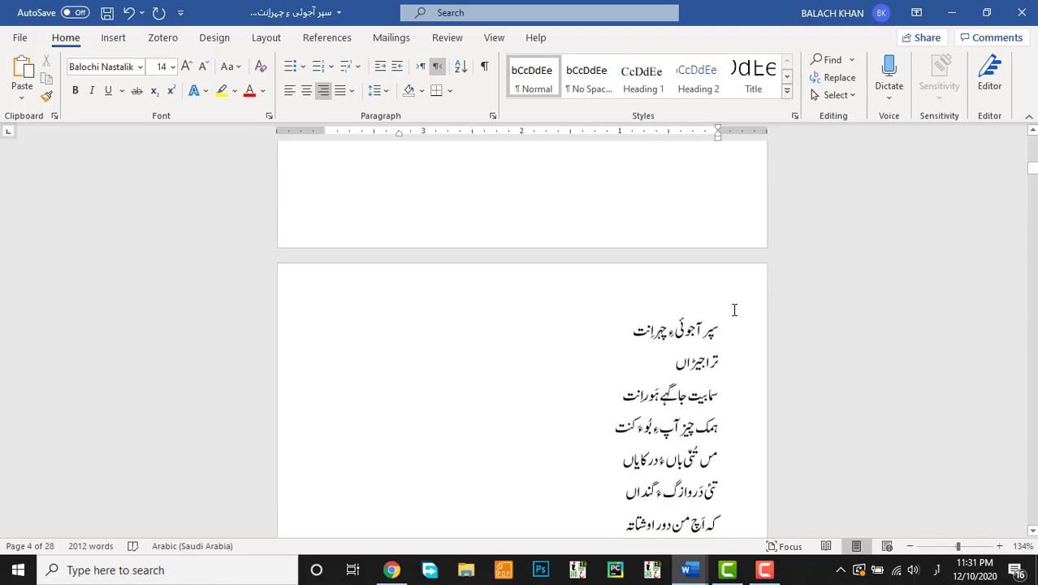
Insert a page break before the poem title ودار on page 5
click(735, 330)
scroll(731, 341, down, 8)
double_click(712, 383)
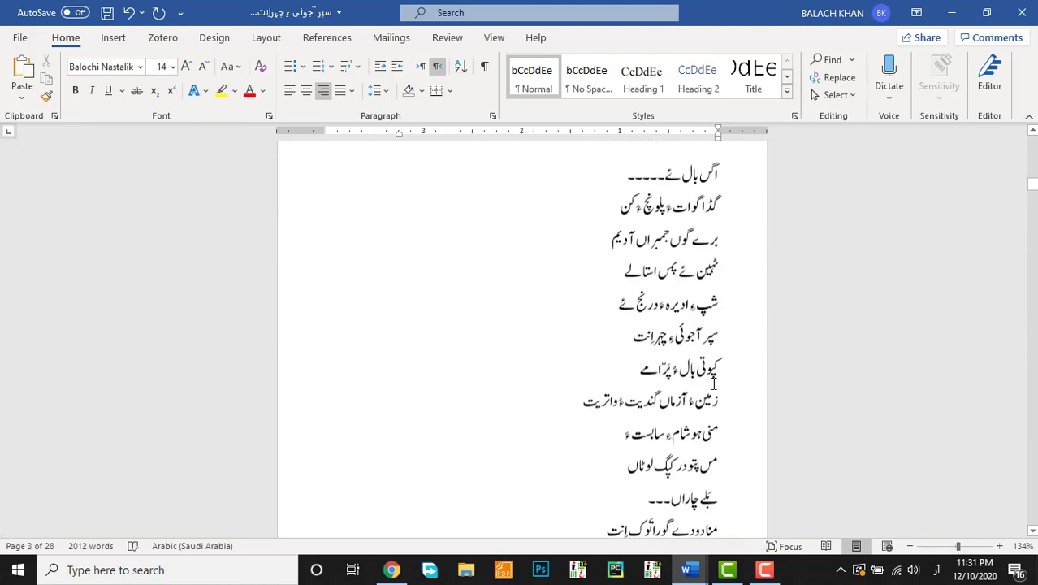
scroll(723, 382, down, 10)
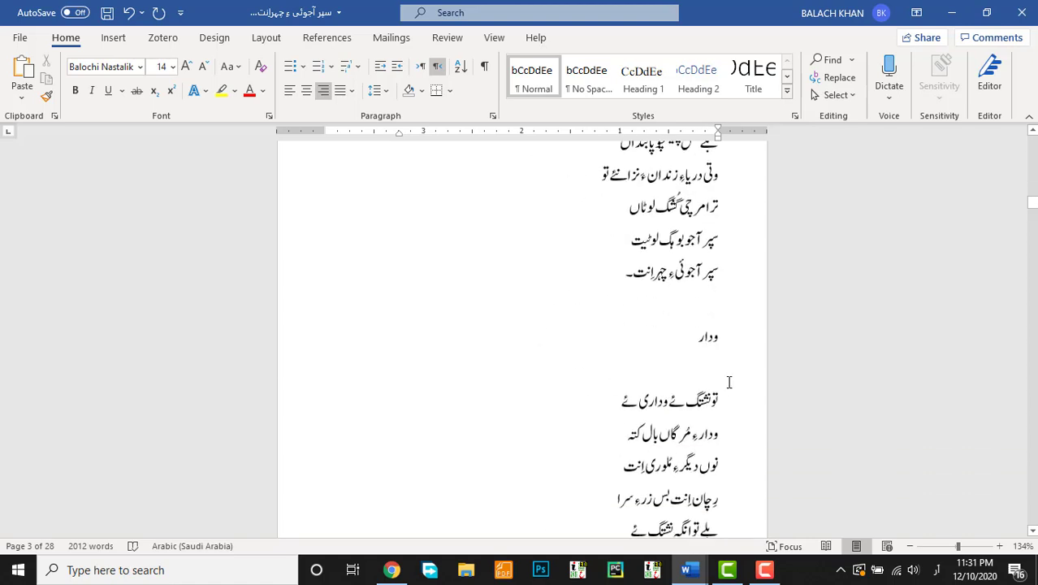
click(728, 336)
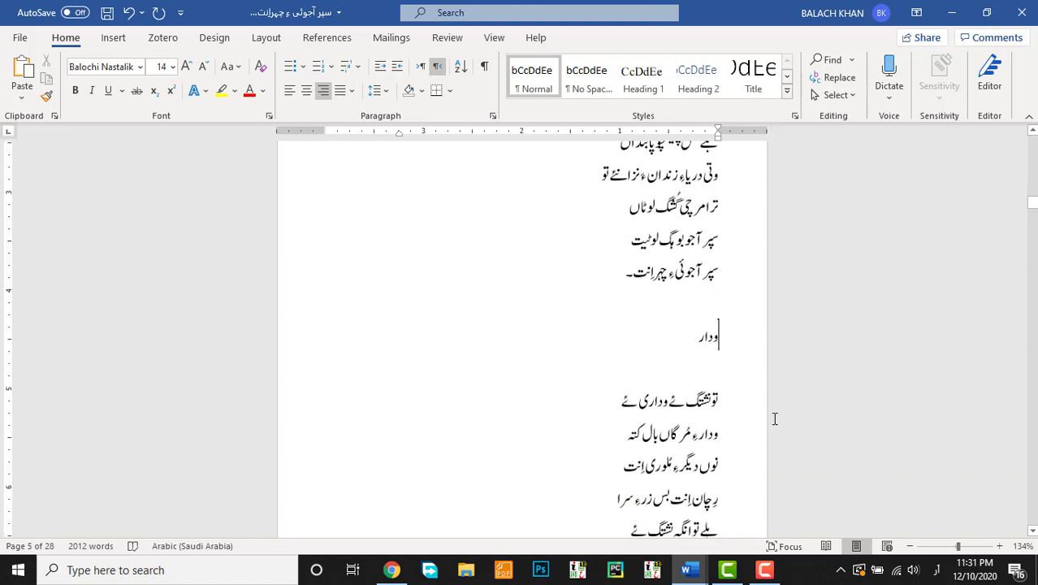
key(ctrl+Return)
scroll(773, 419, down, 3)
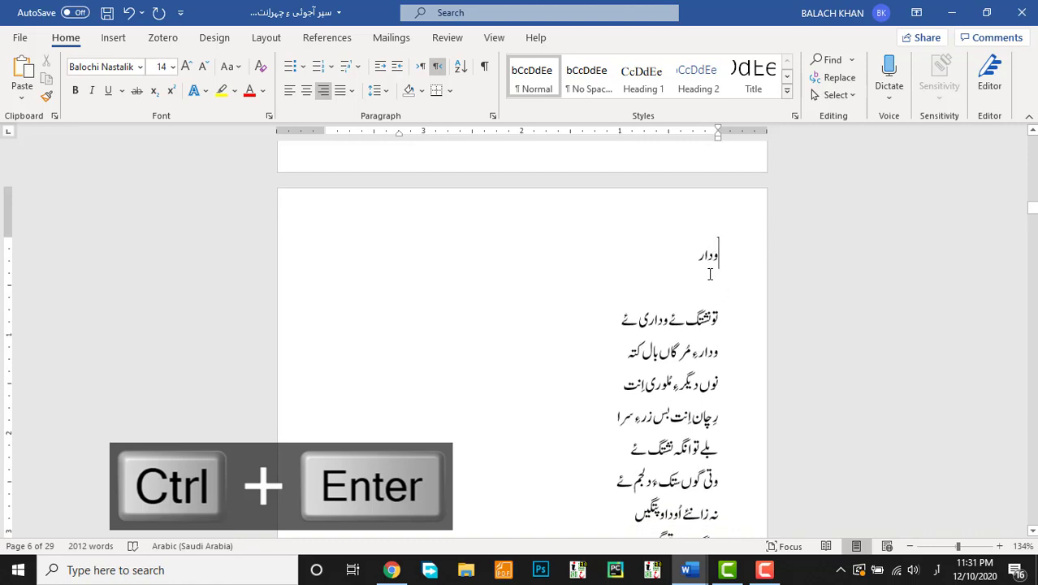
Insert a page break before the first line سارباں! on page 6 so that this poem starts on a new page
scroll(710, 368, down, 9)
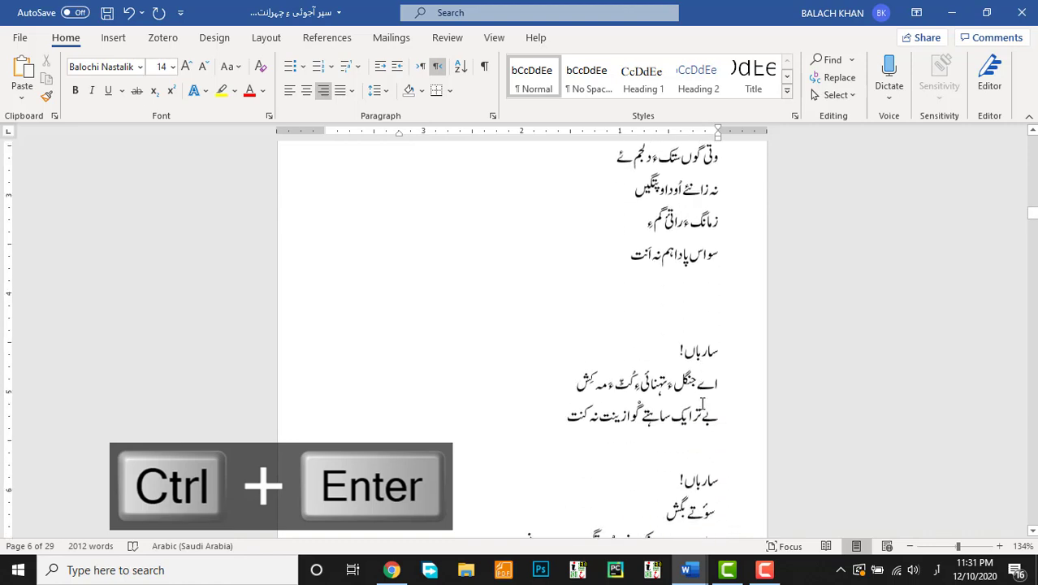
scroll(716, 337, up, 3)
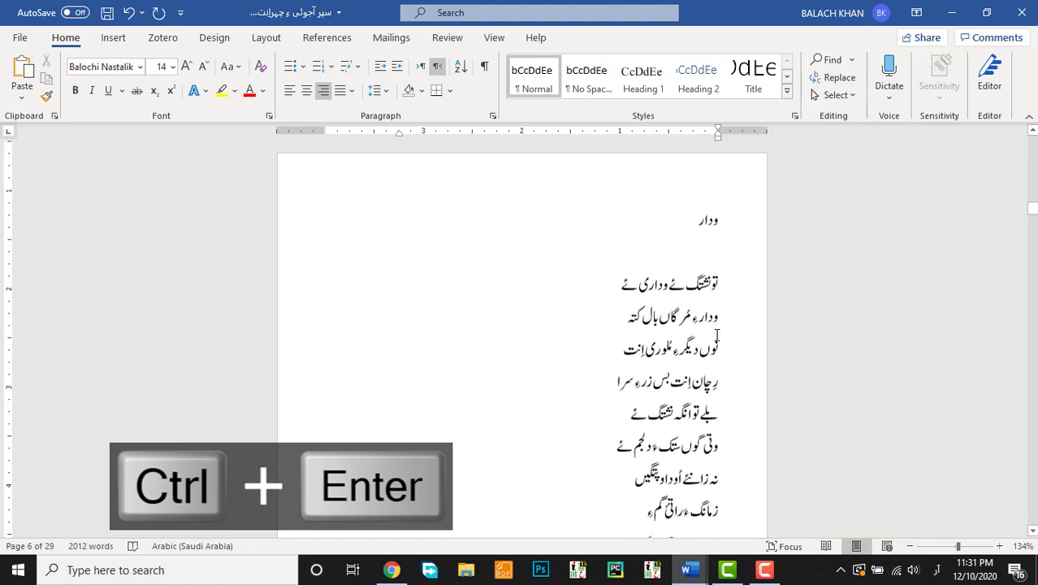
scroll(721, 435, down, 2)
click(723, 435)
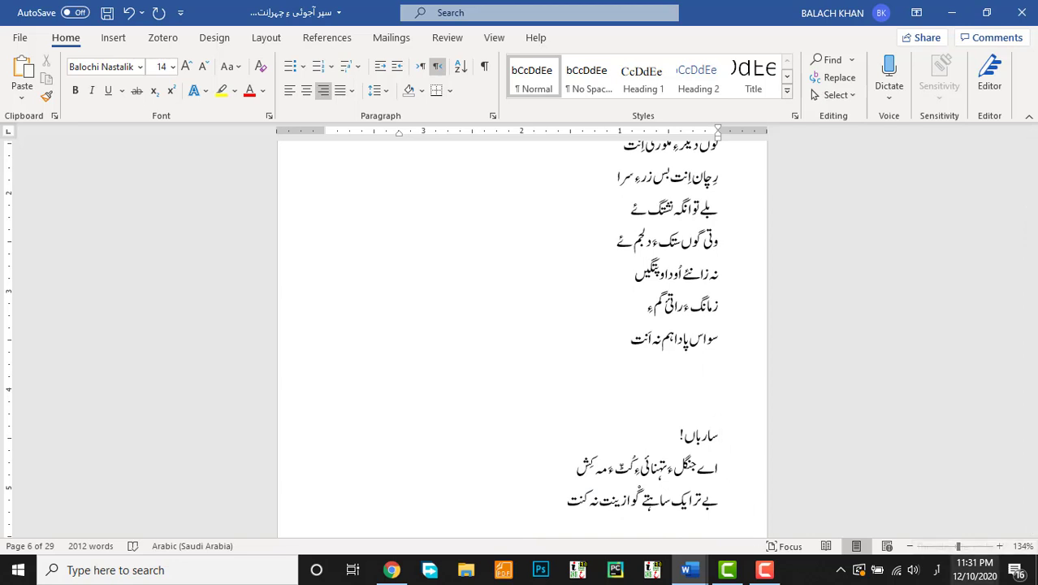
key(ctrl+Return)
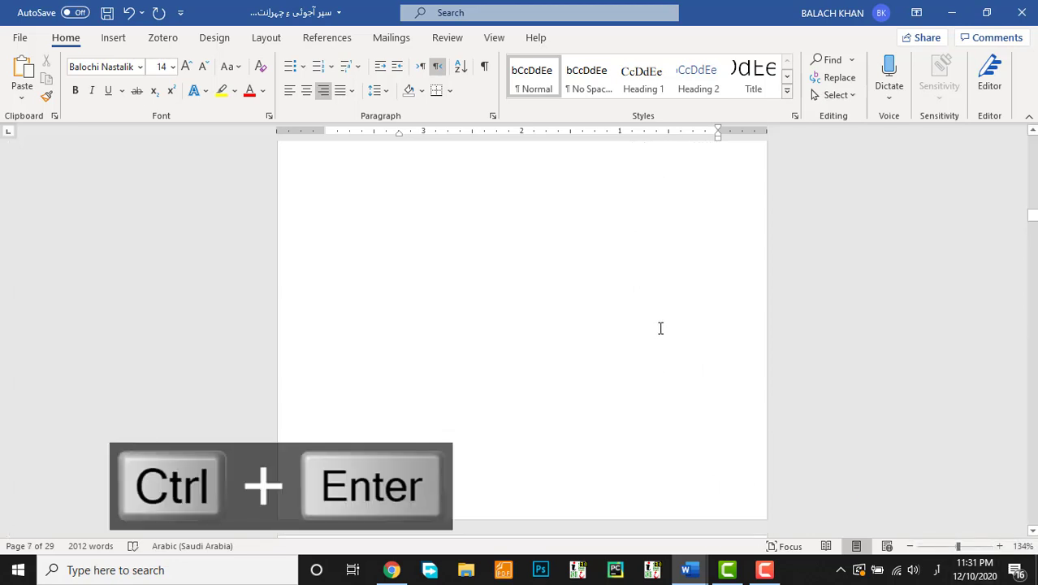
scroll(660, 327, up, 5)
scroll(665, 336, down, 6)
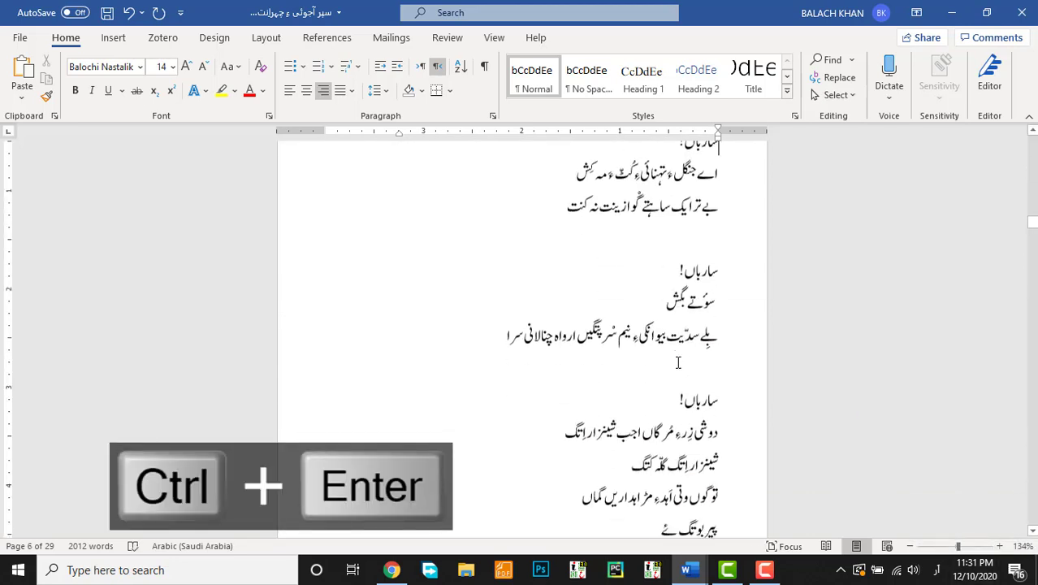
Insert a page break before the title منارا مُرگے توار پِر کنت on page 8 and delete the poet's name beneath it
scroll(679, 362, down, 15)
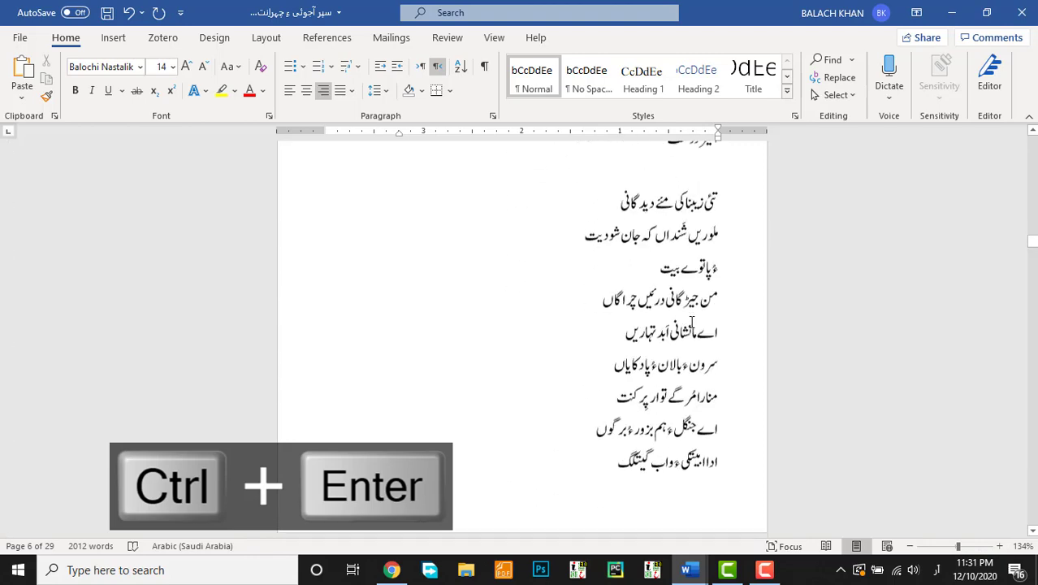
scroll(691, 323, down, 10)
click(731, 292)
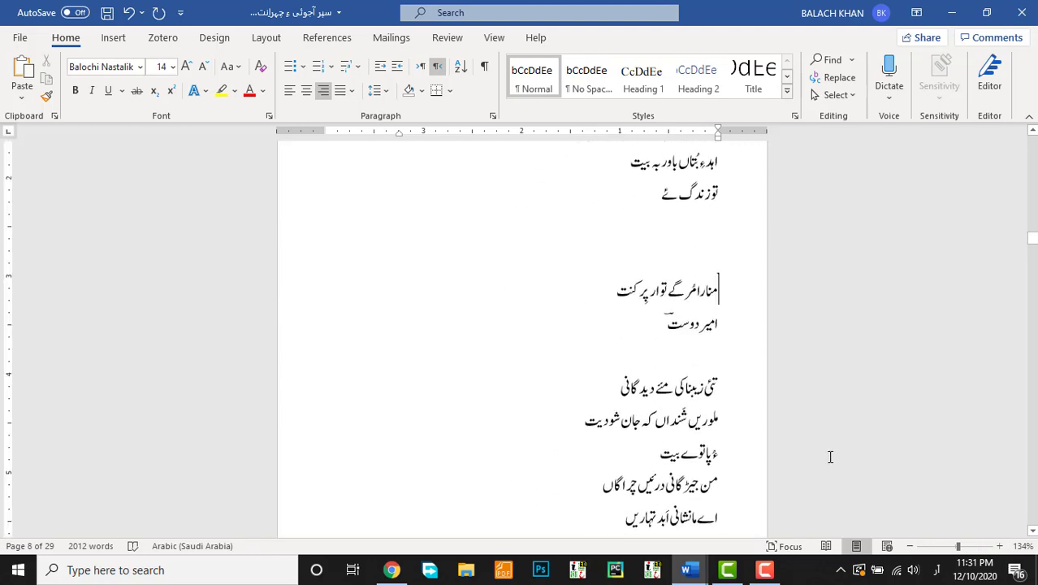
key(ctrl+Return)
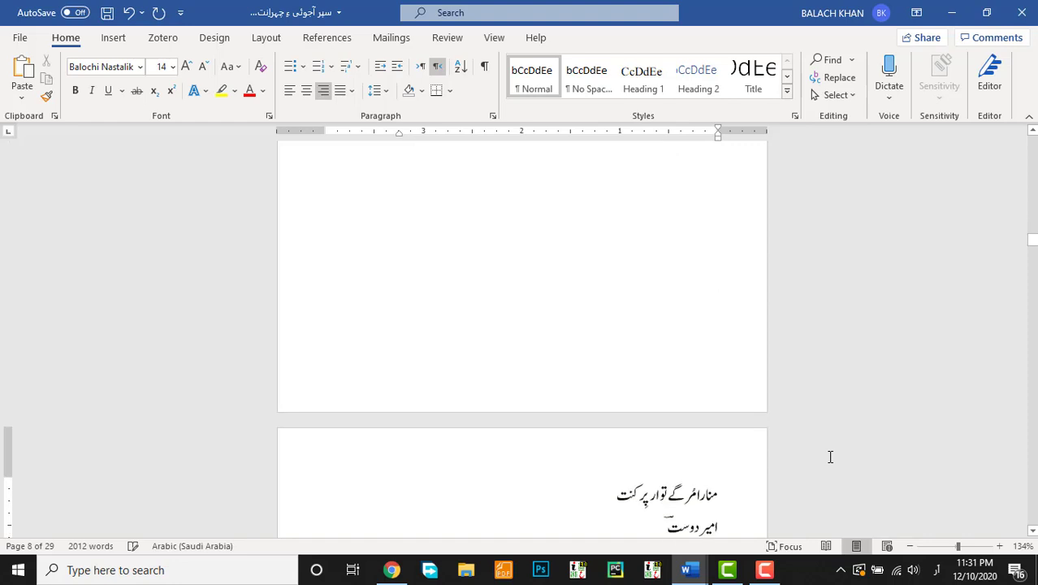
drag(652, 287, 721, 286)
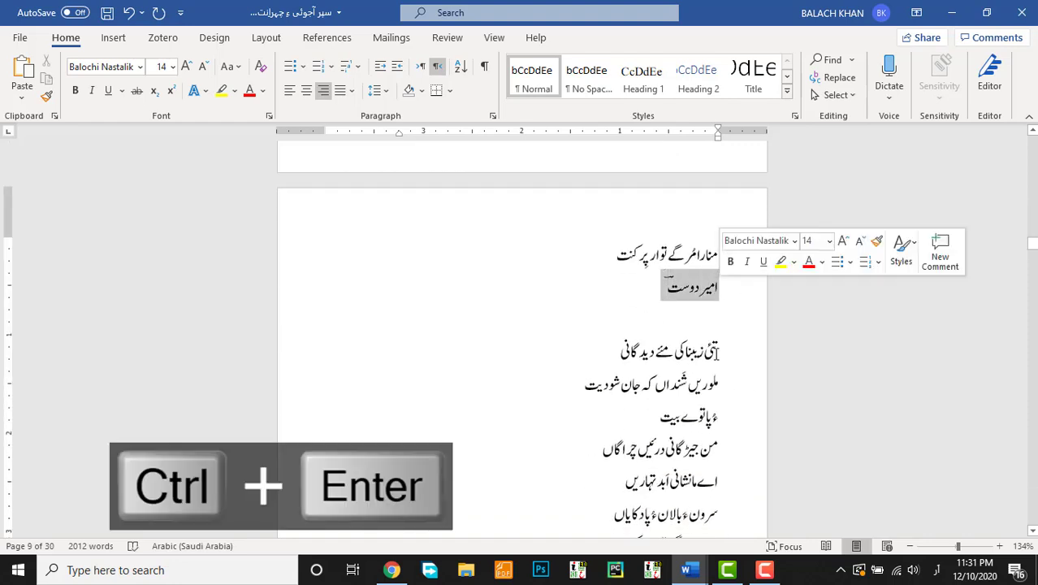
key(Delete)
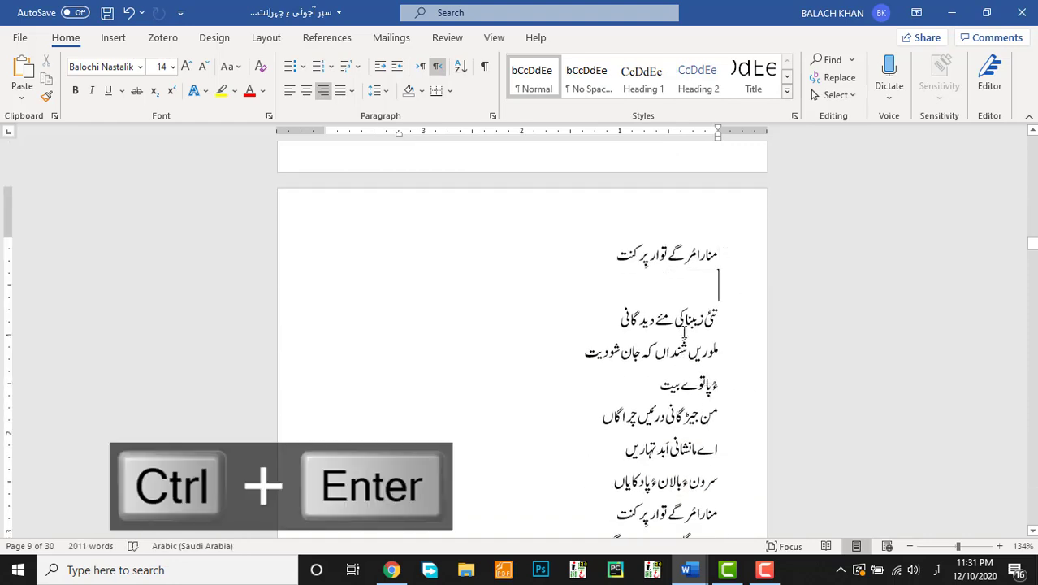
Try moving the current line's After indent to the margin, and insert a page break before the title وَھمانی بشارت
scroll(721, 293, down, 10)
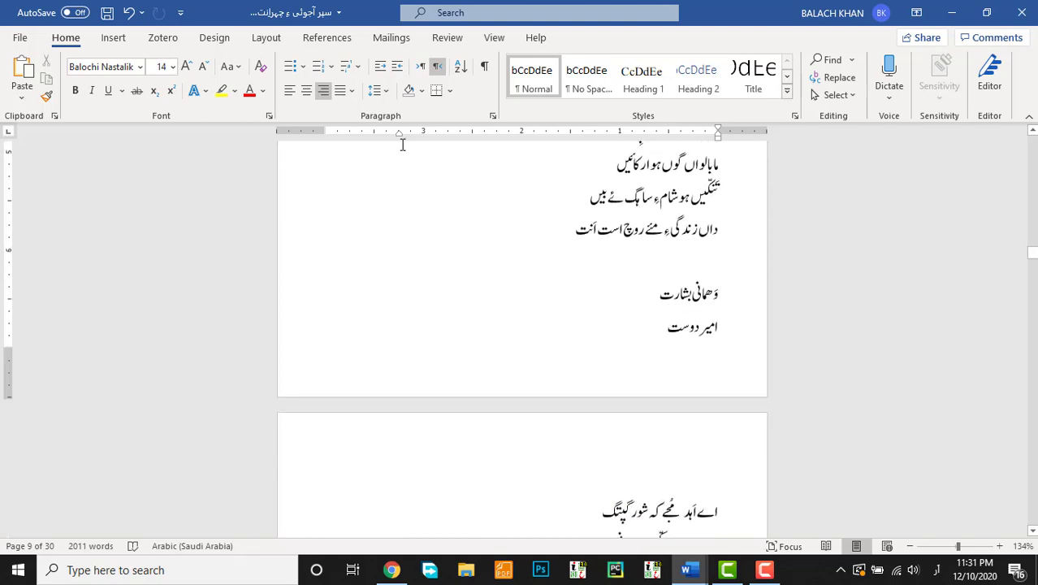
mouse_move(399, 133)
mouse_down()
mouse_move(367, 134)
mouse_move(370, 163)
mouse_move(375, 134)
mouse_move(325, 143)
mouse_up()
scroll(737, 340, up, 3)
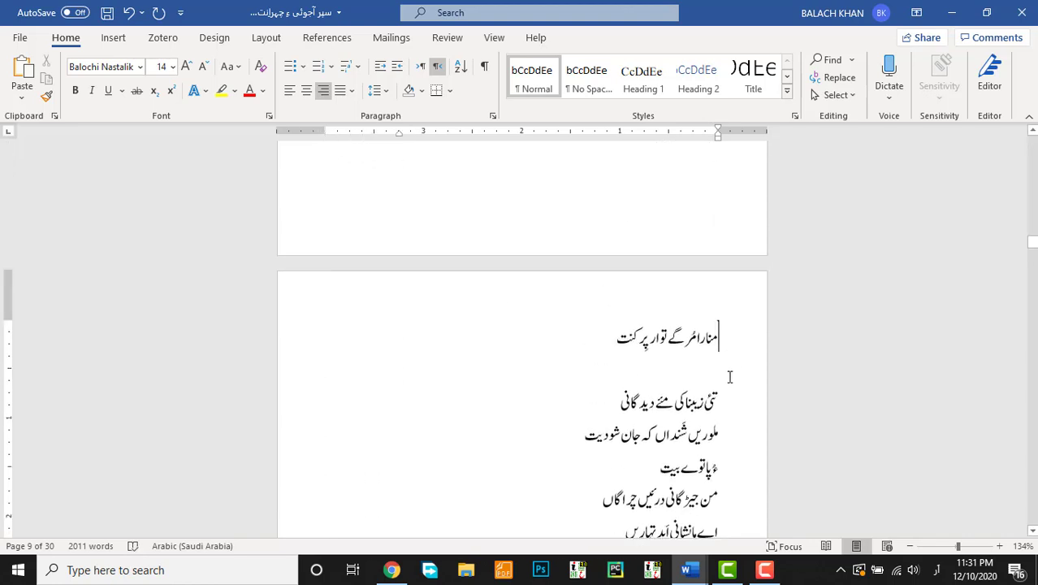
scroll(698, 318, down, 10)
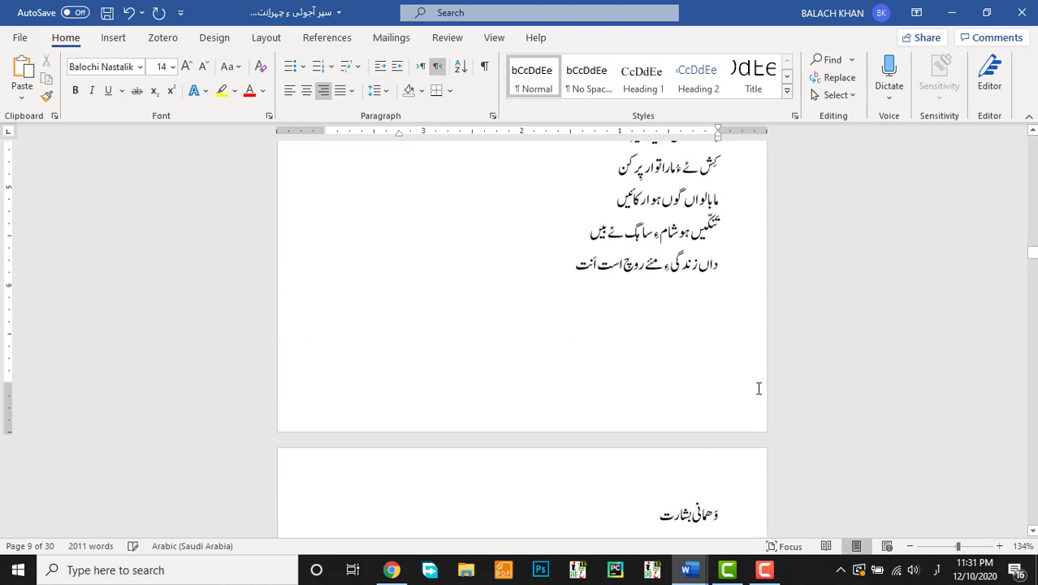
Start the poem وَھمانی بشارت on a new page and delete the poet's name beneath its title
key(ctrl+Return)
scroll(731, 349, down, 10)
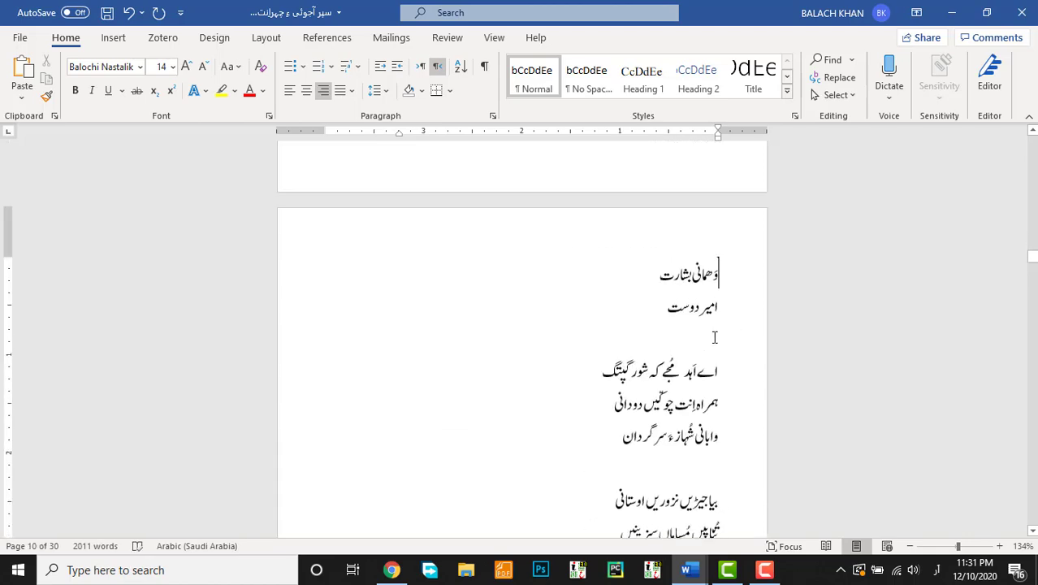
scroll(713, 307, down, 15)
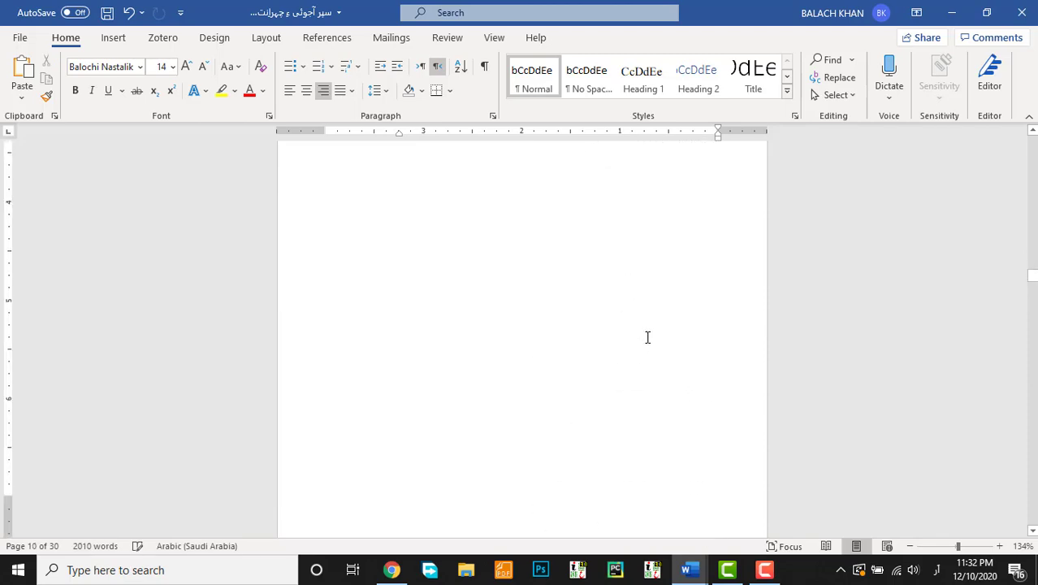
Continue through the following poems, using page breaks so that each one starts on its own page
scroll(754, 367, down, 20)
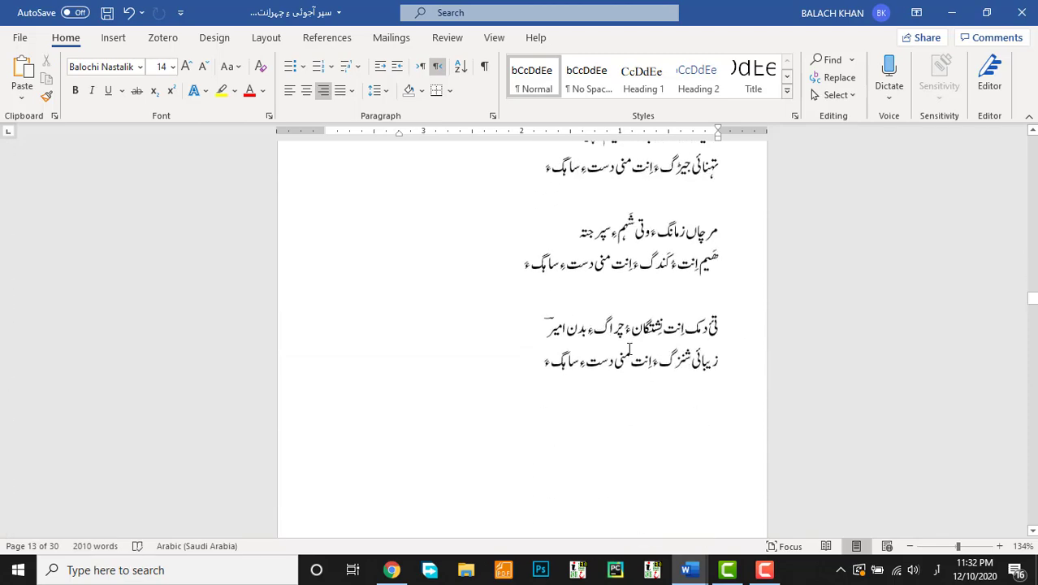
scroll(731, 358, down, 20)
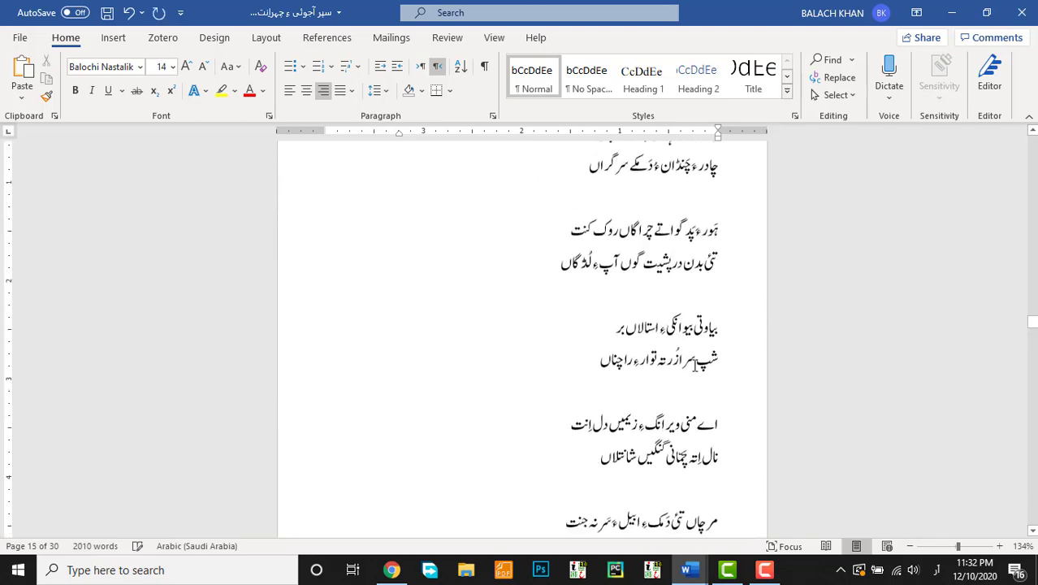
scroll(718, 390, down, 20)
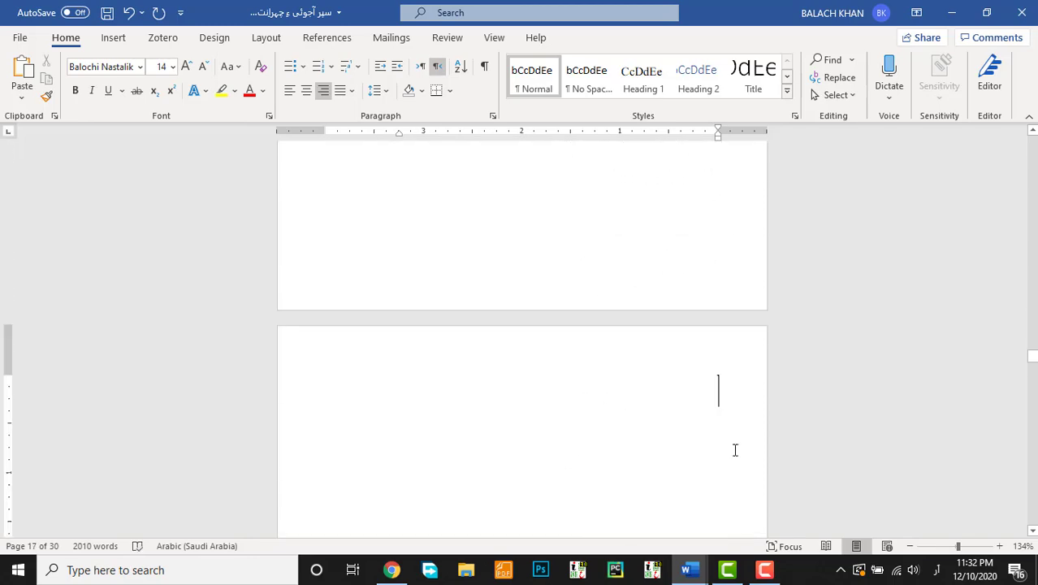
scroll(695, 403, down, 15)
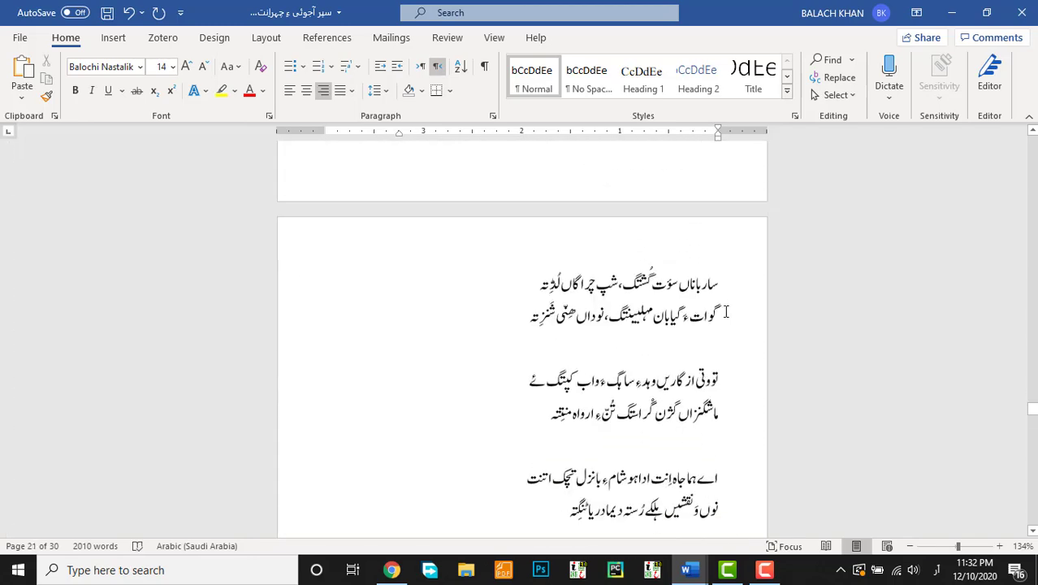
key(alt+Tab)
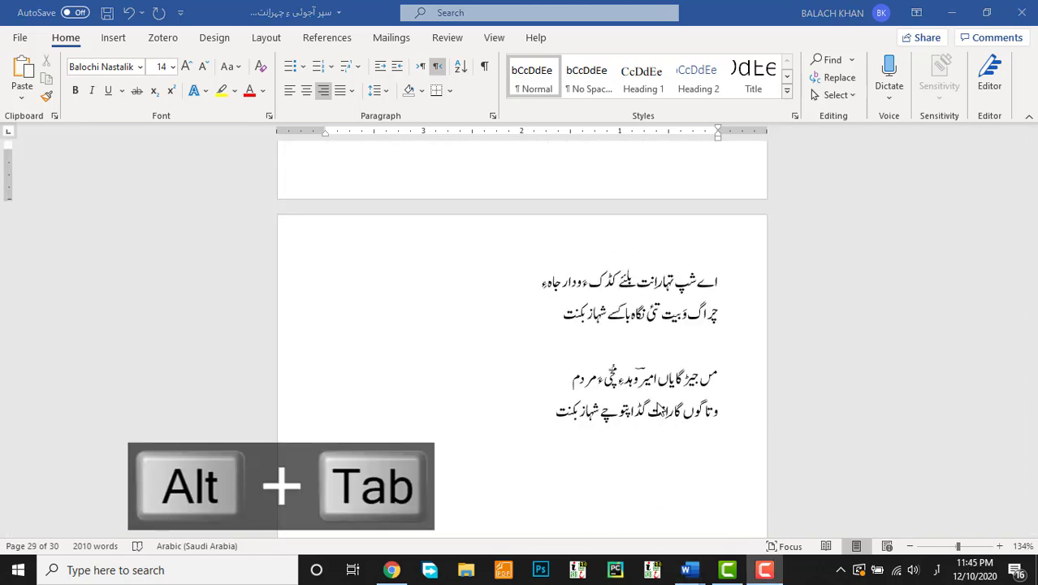
Review the page layout of the poems from page 29 back to the first poem on page 3
scroll(662, 407, up, 10)
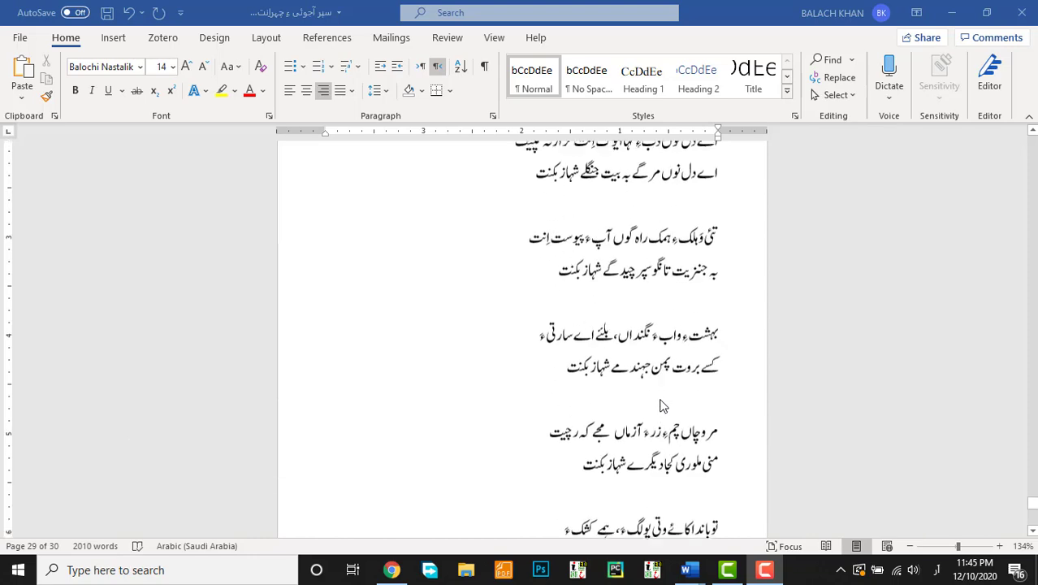
scroll(663, 407, up, 1)
click(717, 299)
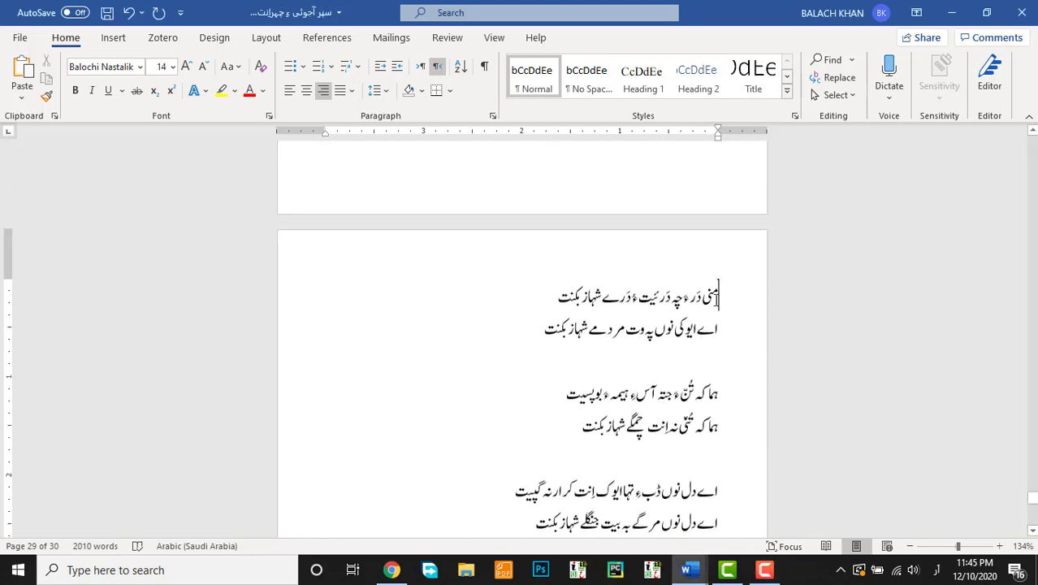
scroll(683, 364, up, 10)
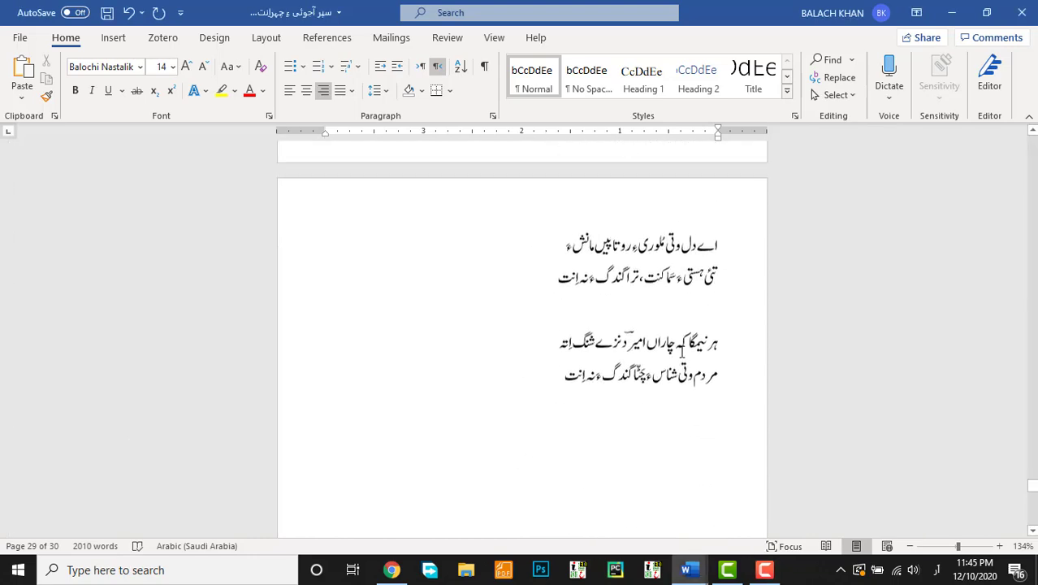
scroll(682, 352, up, 10)
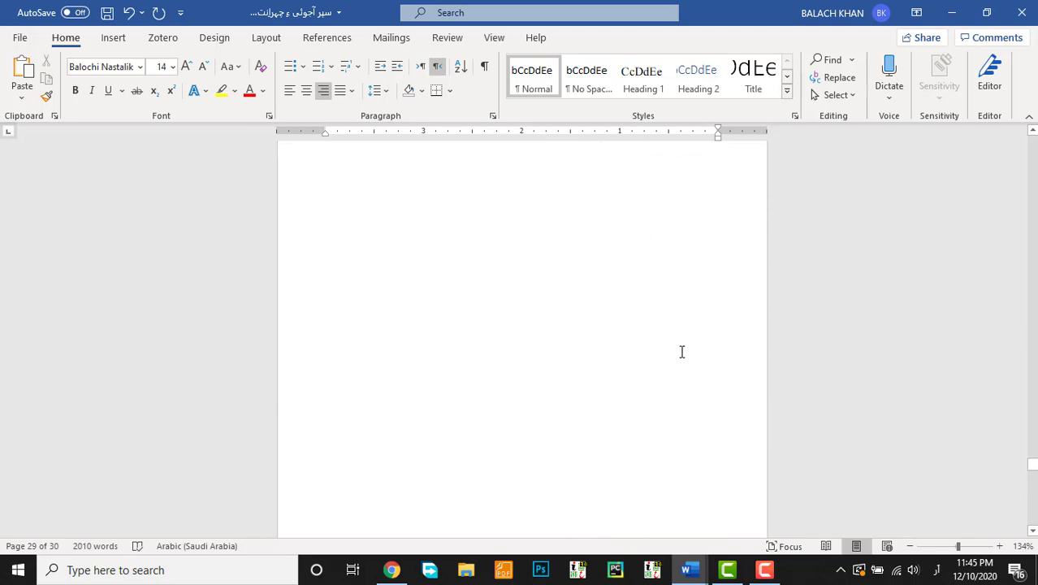
scroll(683, 351, up, 10)
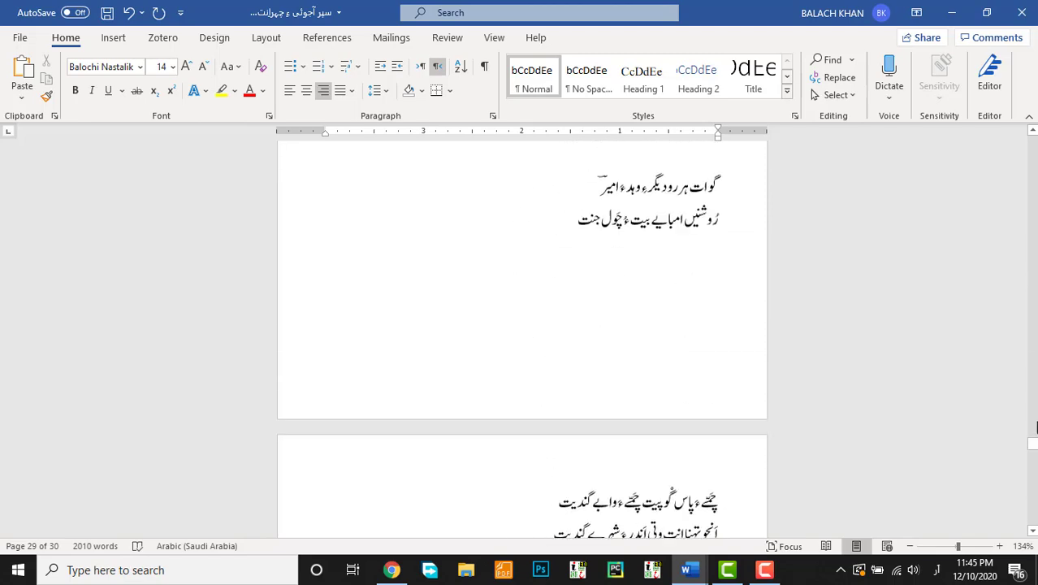
drag(1033, 445, 894, 268)
scroll(801, 322, down, 6)
scroll(795, 328, down, 5)
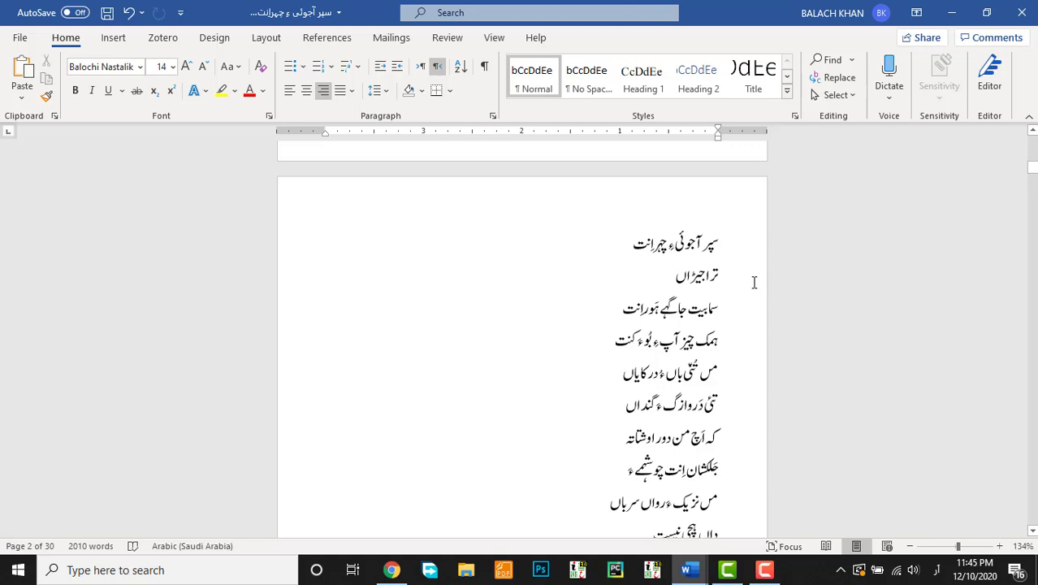
Indent all poems from the title سپر آجوئی ءِ چہرانت on page 3 through the end of وَھمانی بشارت by about 1.25 inches from the right margin
click(722, 248)
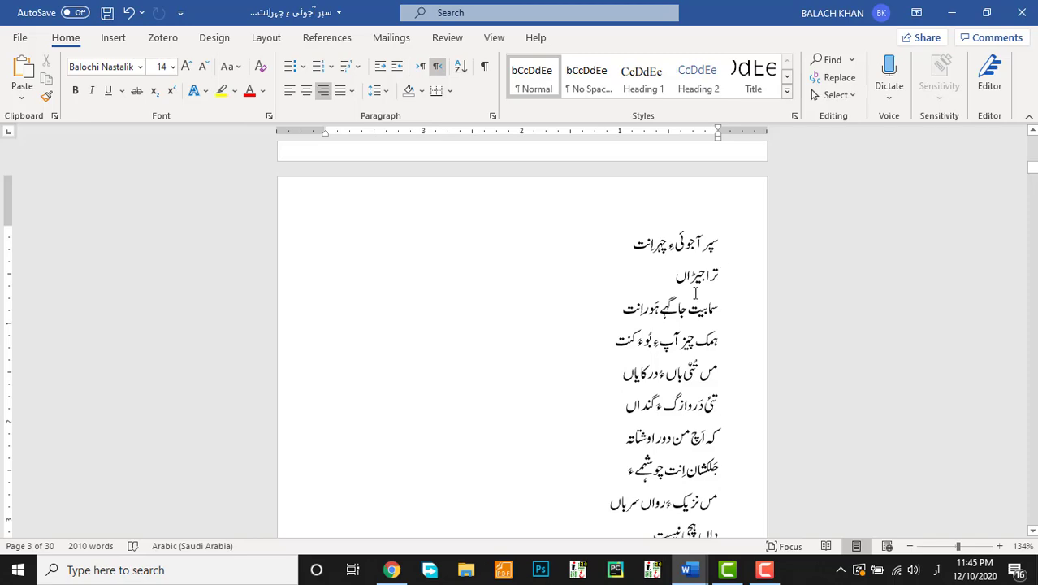
scroll(689, 277, down, 20)
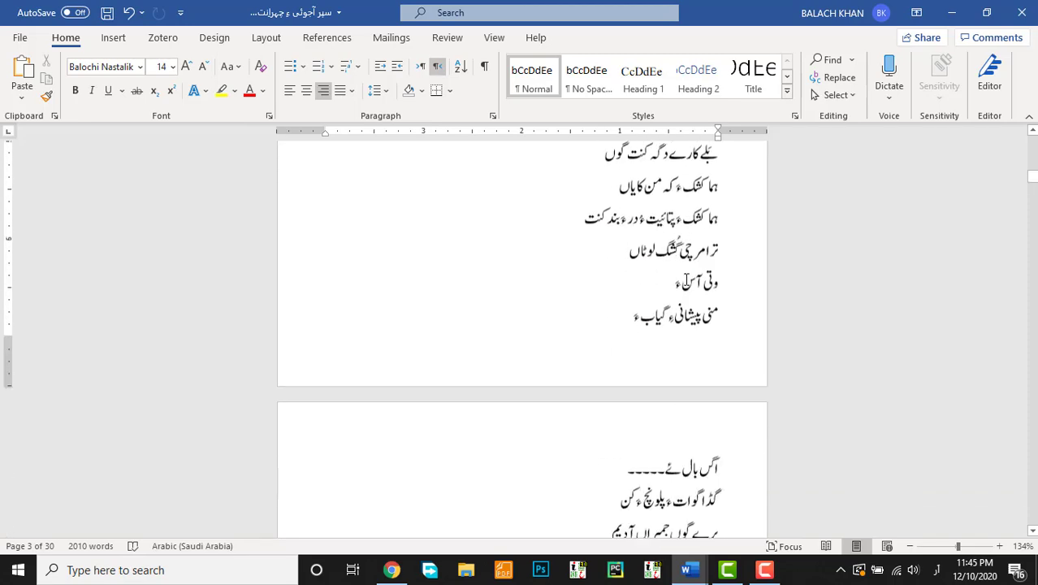
scroll(684, 279, down, 15)
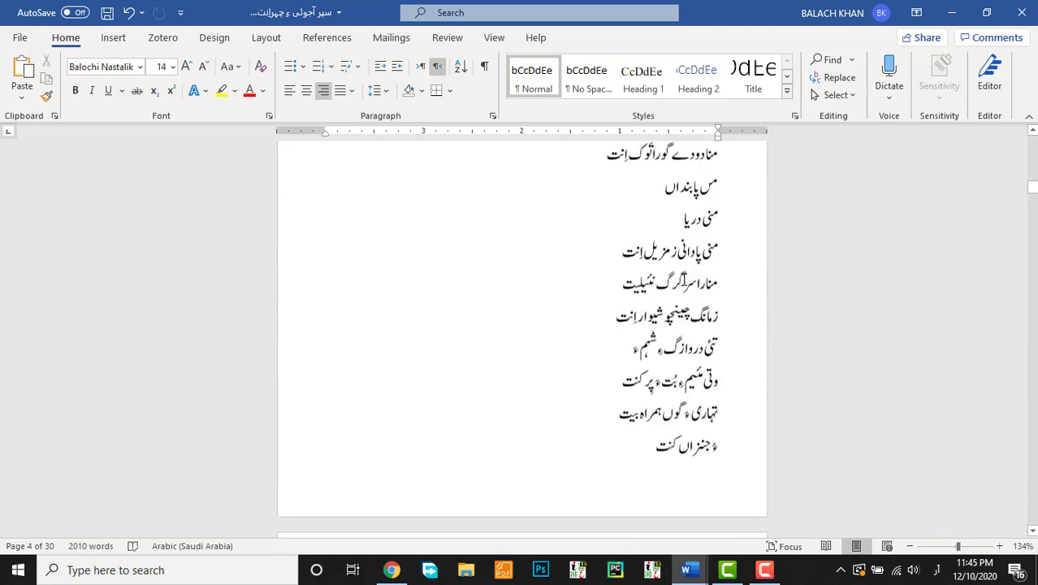
scroll(684, 279, up, 15)
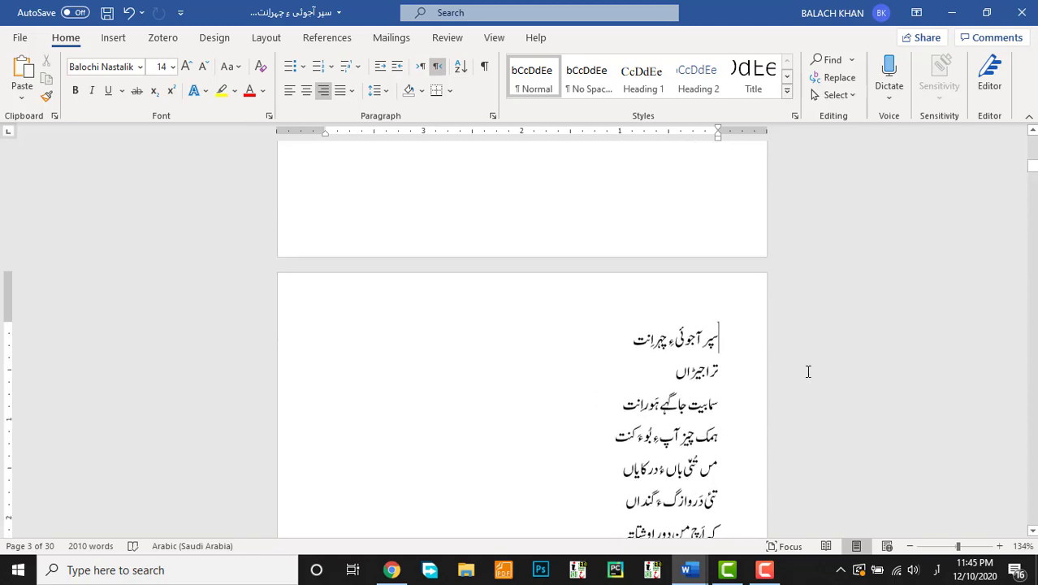
scroll(718, 340, down, 15)
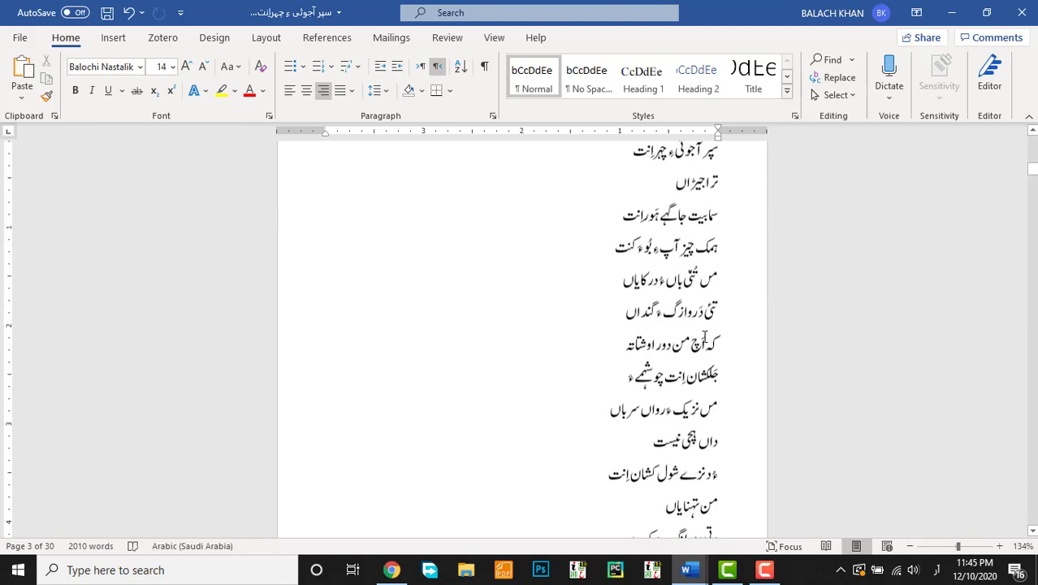
scroll(703, 329, down, 20)
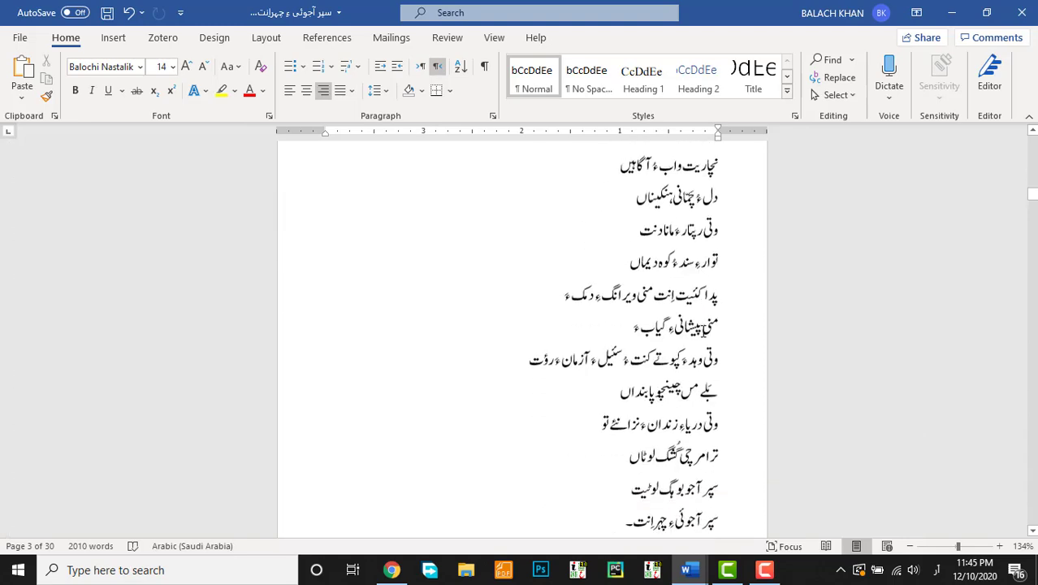
scroll(702, 333, down, 15)
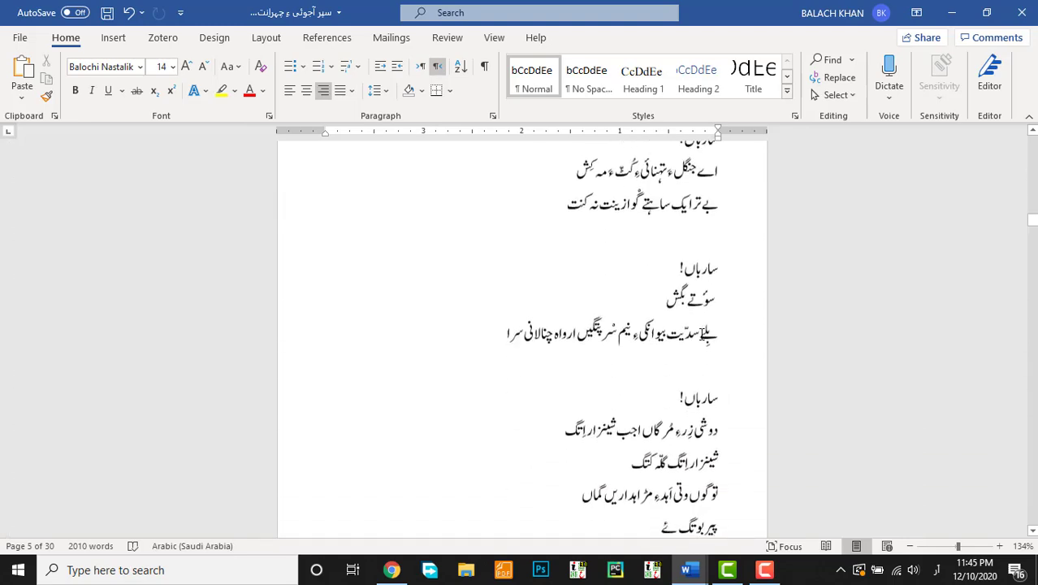
scroll(701, 329, down, 15)
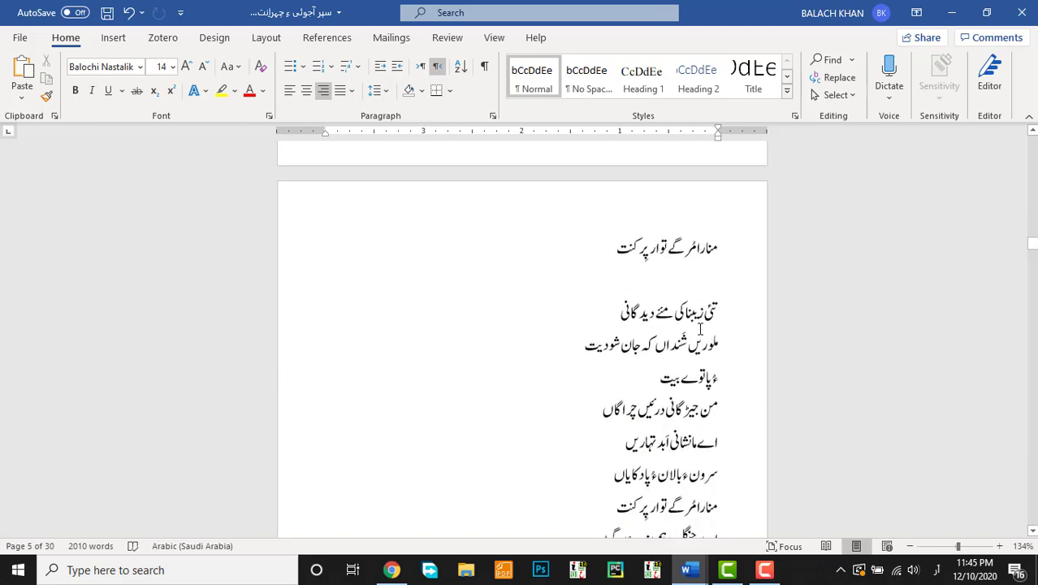
scroll(700, 329, down, 15)
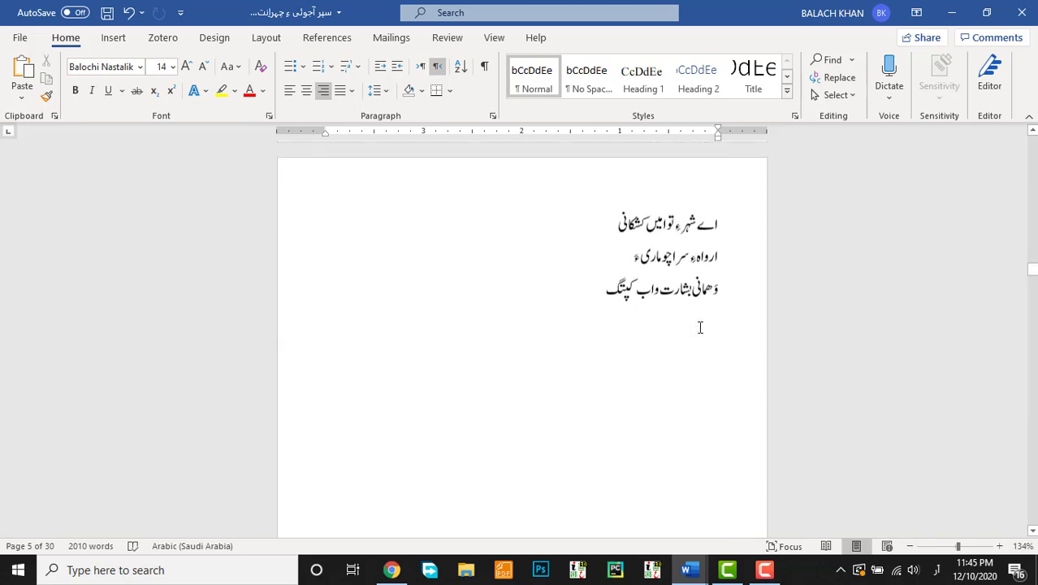
scroll(700, 327, down, 8)
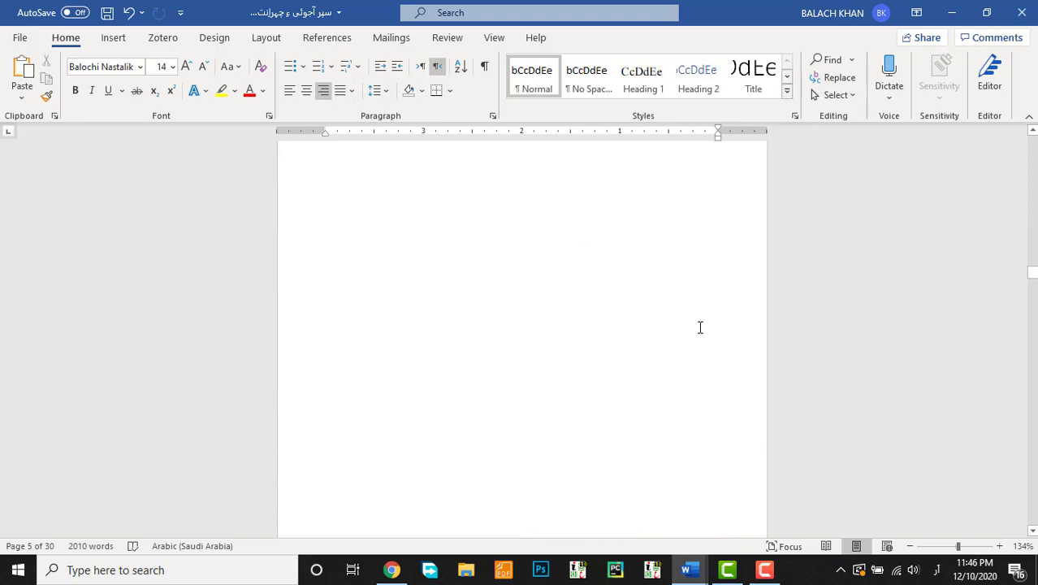
shift+click(572, 385)
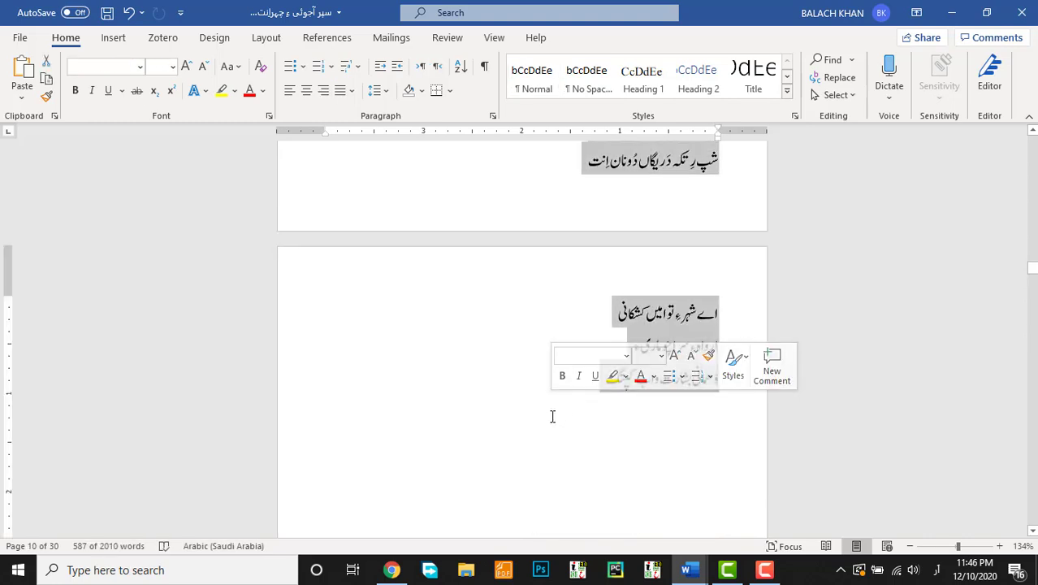
scroll(630, 351, up, 15)
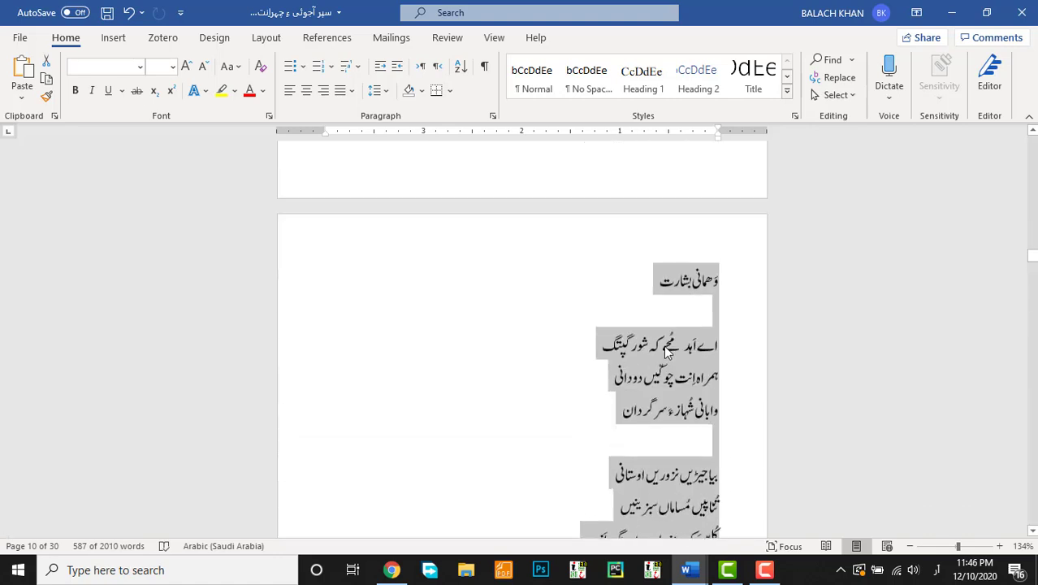
key(ctrl+m)
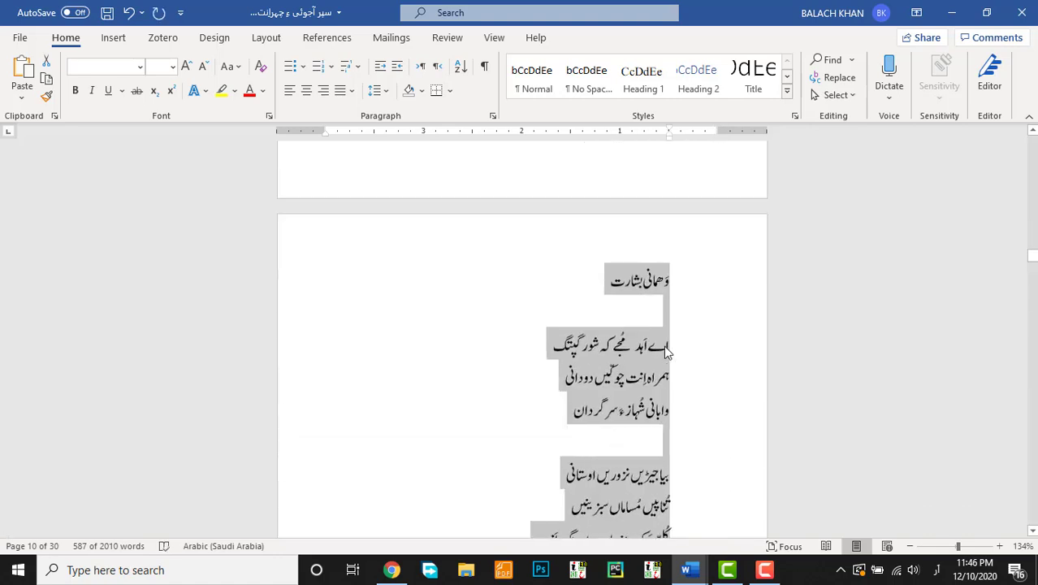
key(ctrl+m)
key(ctrl+m)
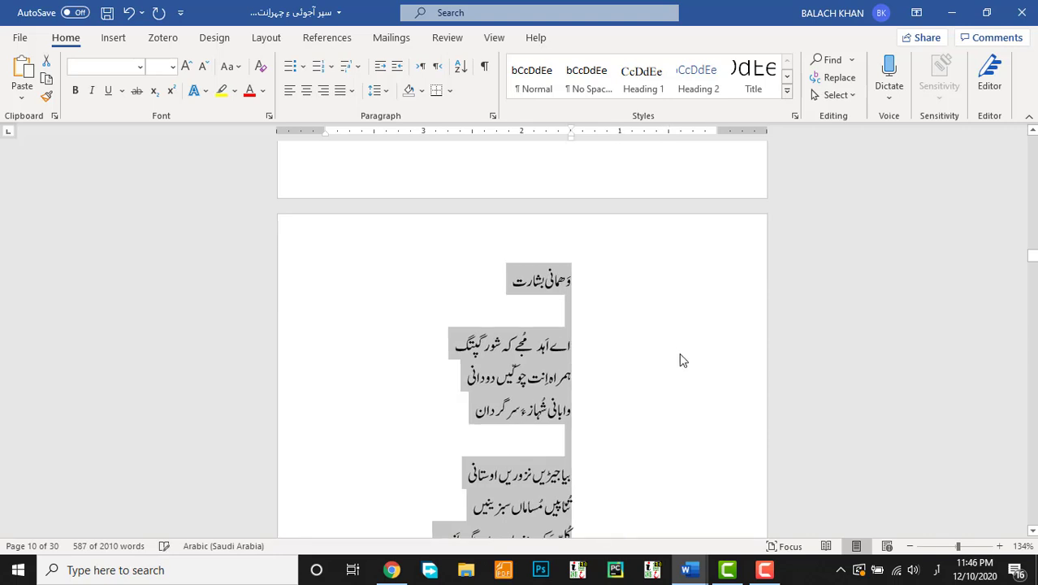
key(ctrl+shift+m)
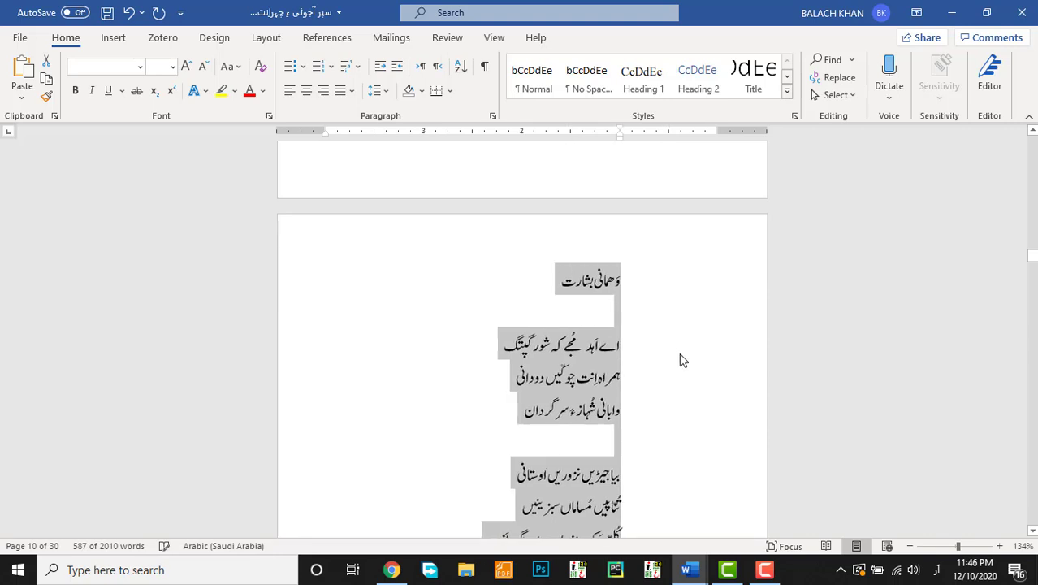
key(ctrl+m)
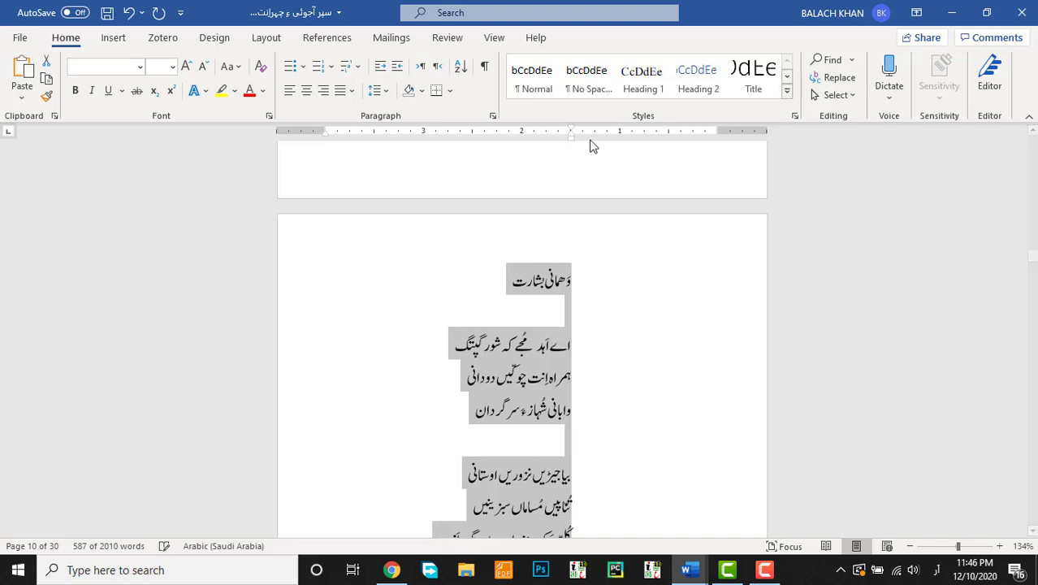
drag(571, 137, 595, 143)
scroll(606, 302, down, 5)
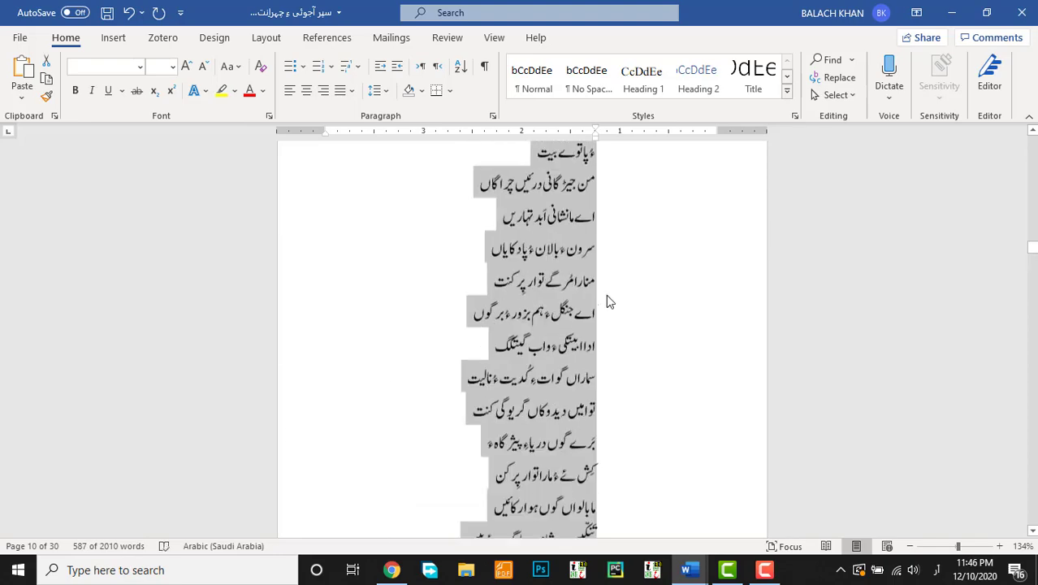
scroll(606, 294, up, 5)
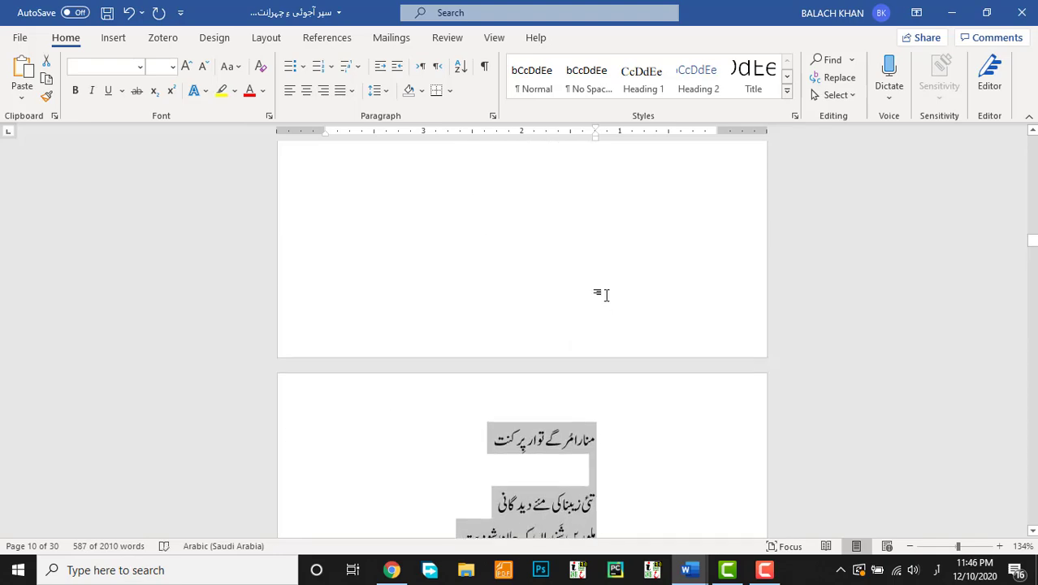
scroll(606, 294, down, 10)
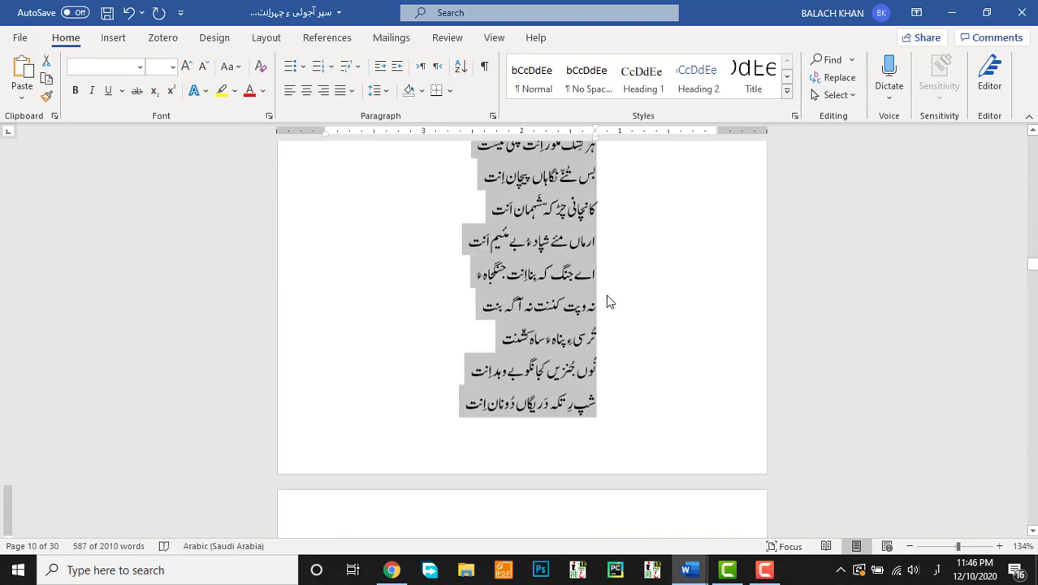
Distribute the verse lines evenly across the text width, from the poem beginning تئی روچ after وَھمانی بشارت through the document's last verse
scroll(606, 294, down, 10)
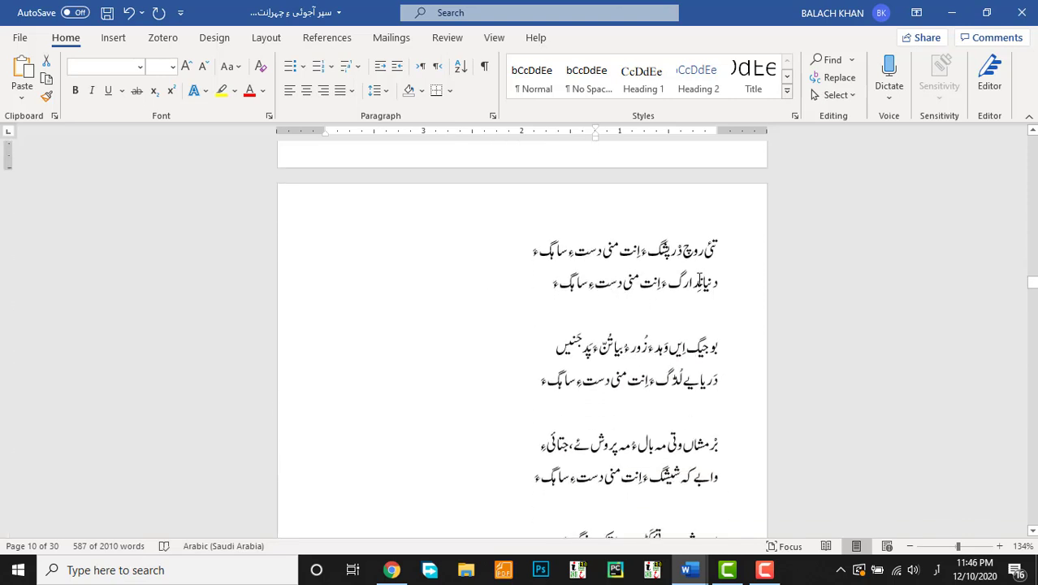
click(726, 246)
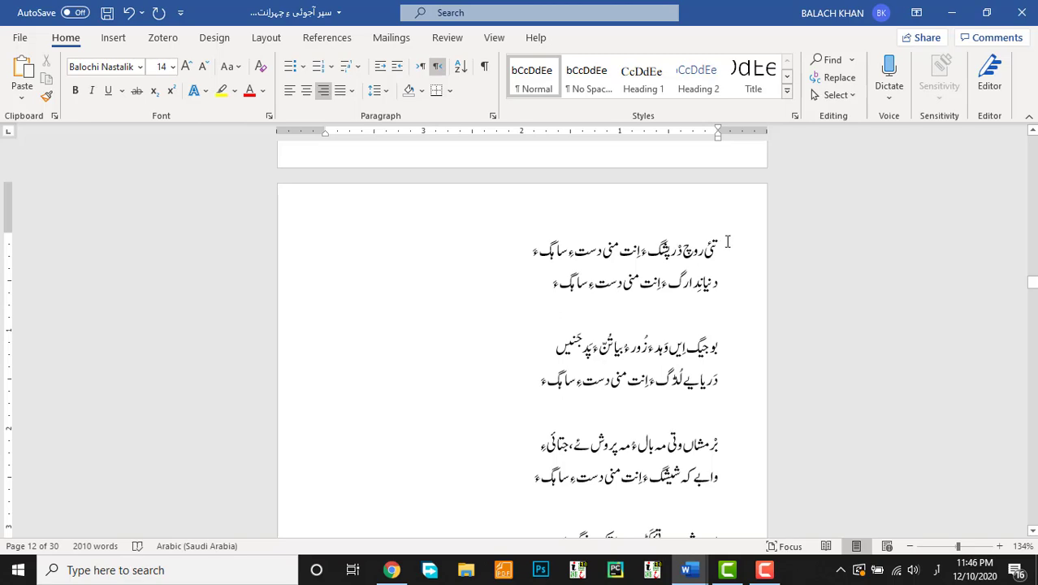
scroll(680, 288, down, 10)
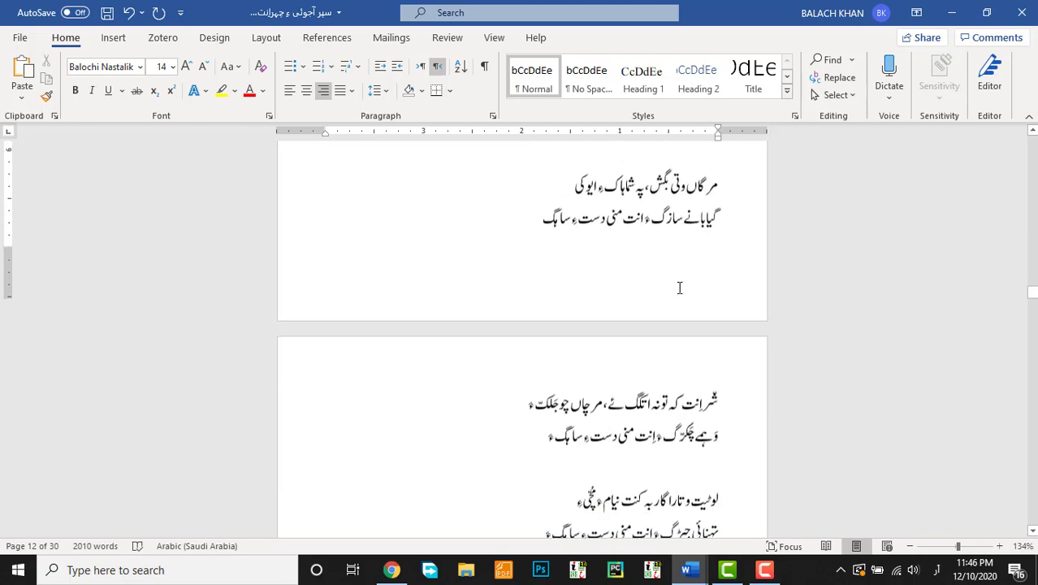
scroll(680, 287, down, 15)
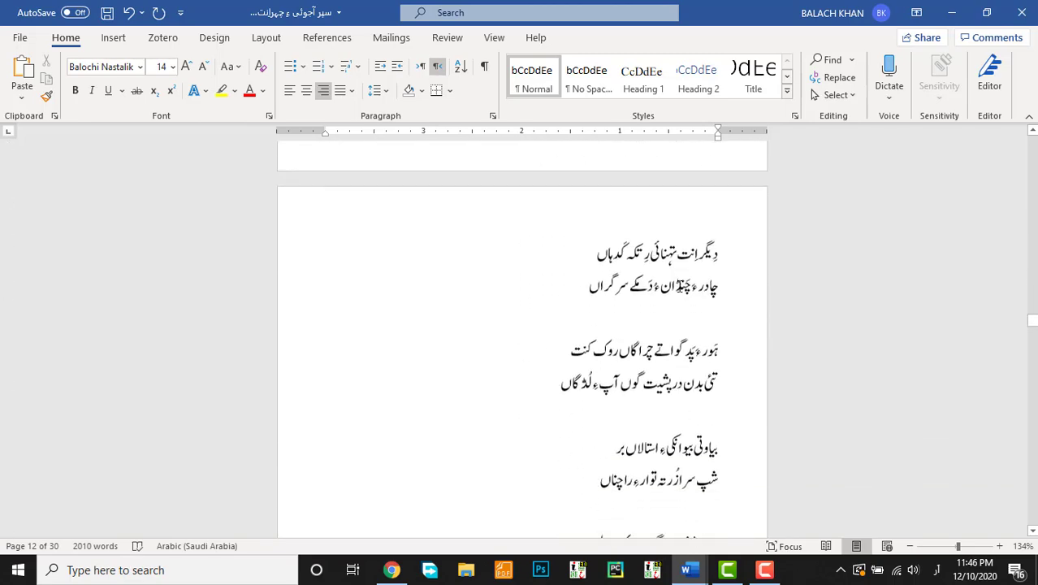
scroll(680, 285, down, 15)
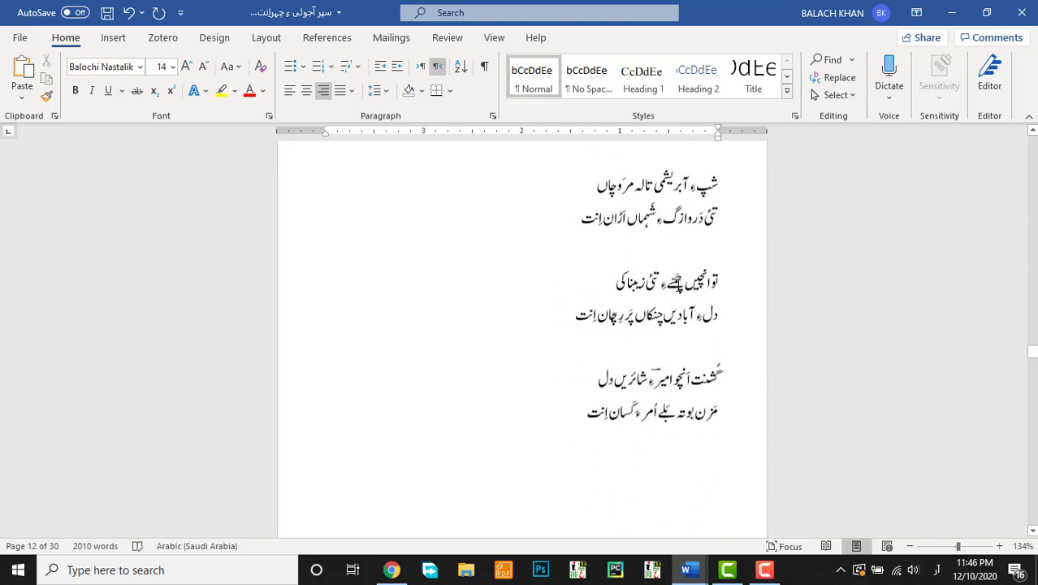
scroll(677, 282, down, 5)
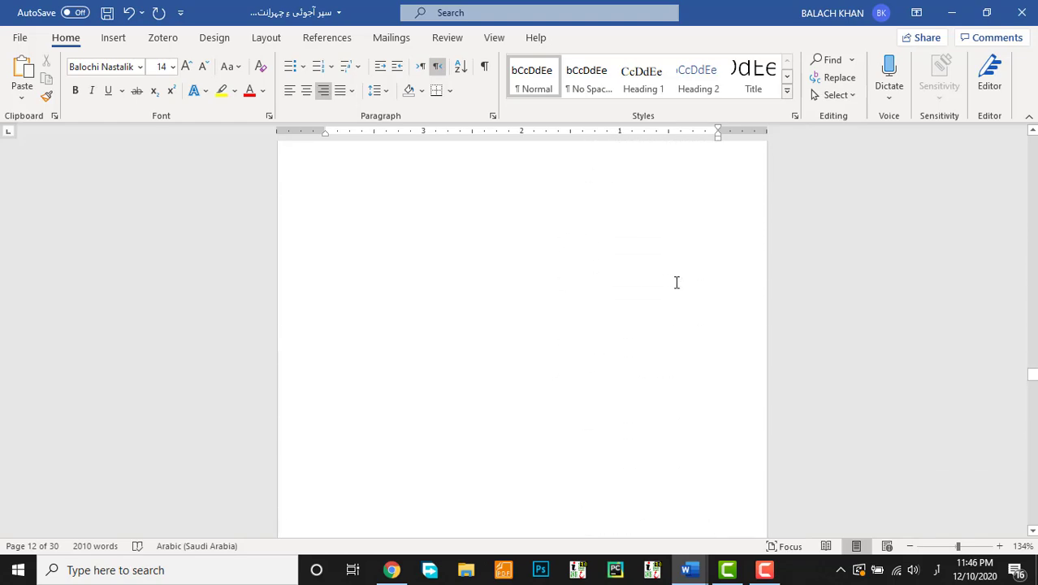
scroll(676, 282, down, 20)
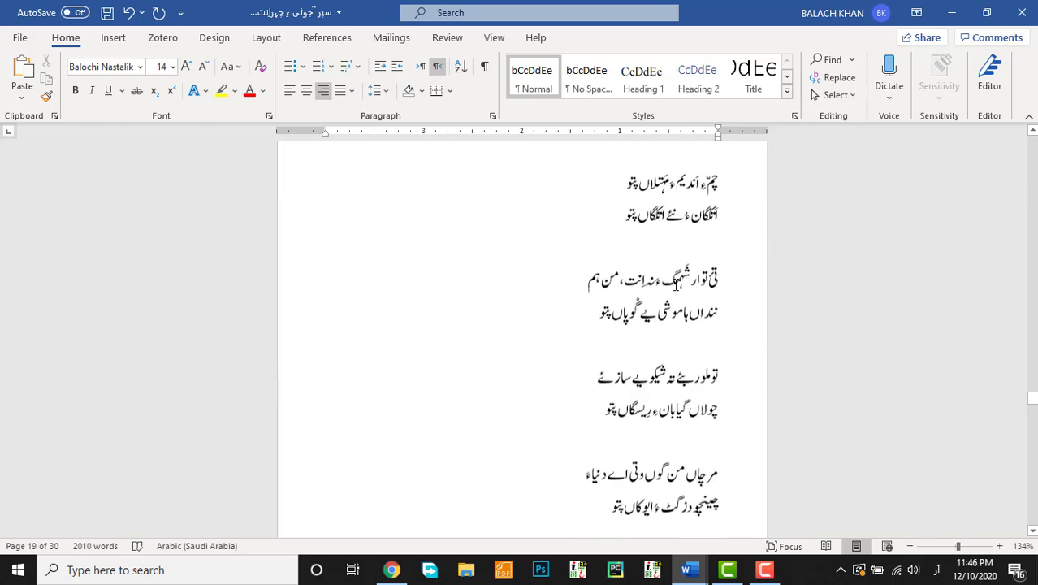
scroll(676, 286, down, 20)
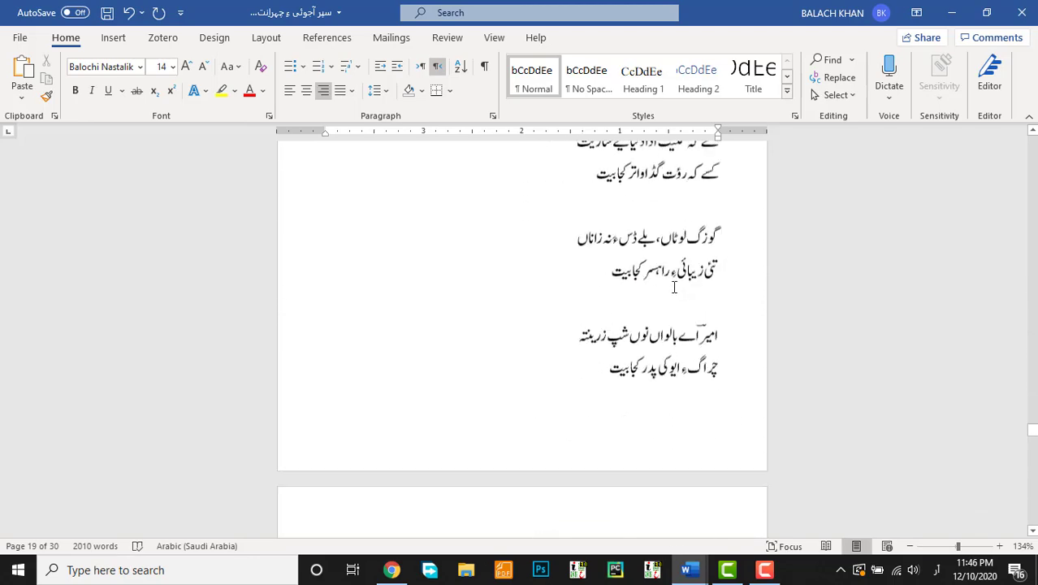
drag(1034, 446, 1032, 513)
scroll(755, 437, down, 3)
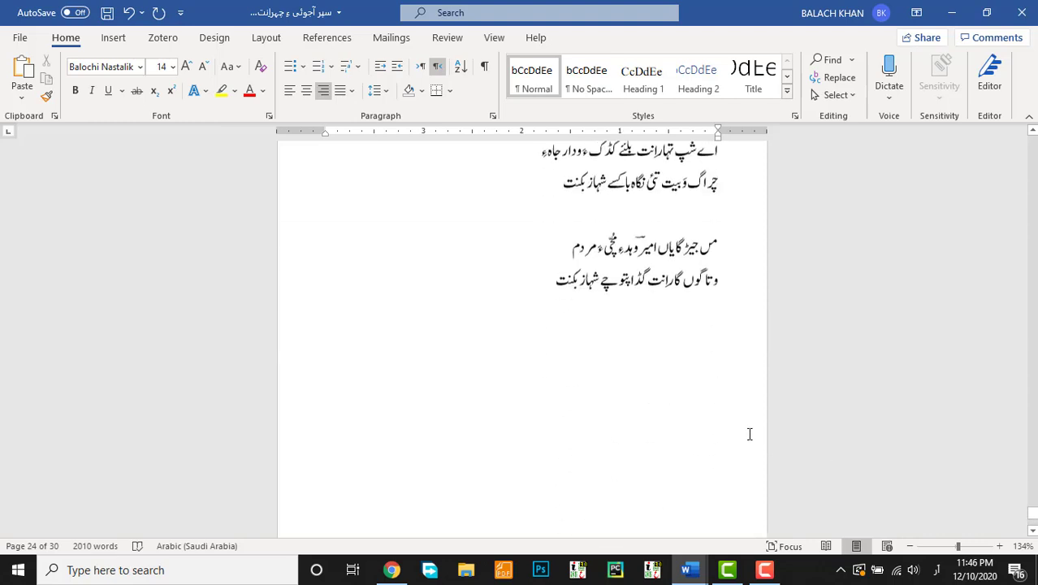
shift+click(557, 269)
scroll(572, 380, up, 4)
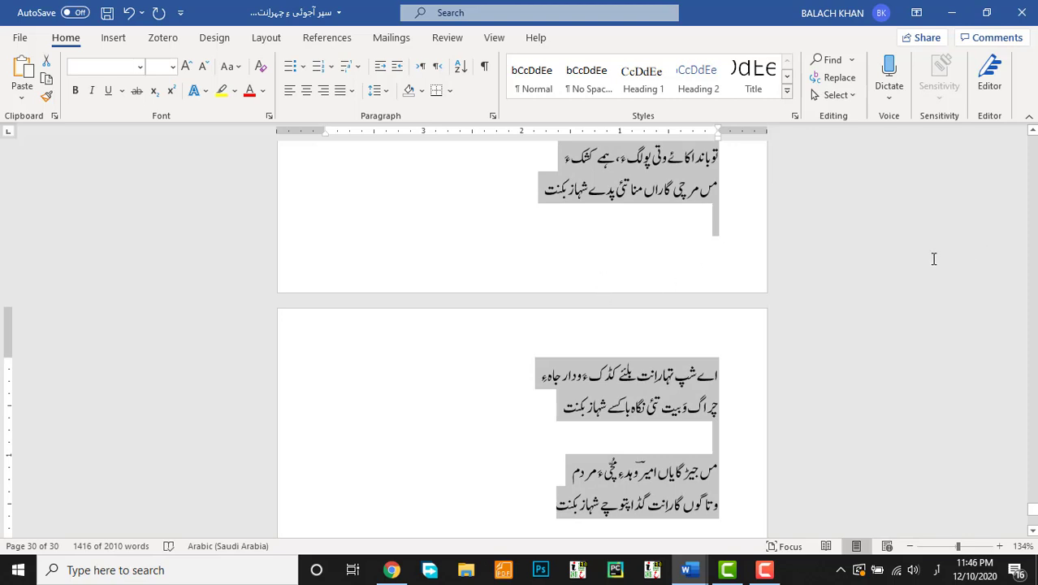
scroll(570, 441, down, 2)
scroll(586, 372, up, 2)
key(ctrl+shift+j)
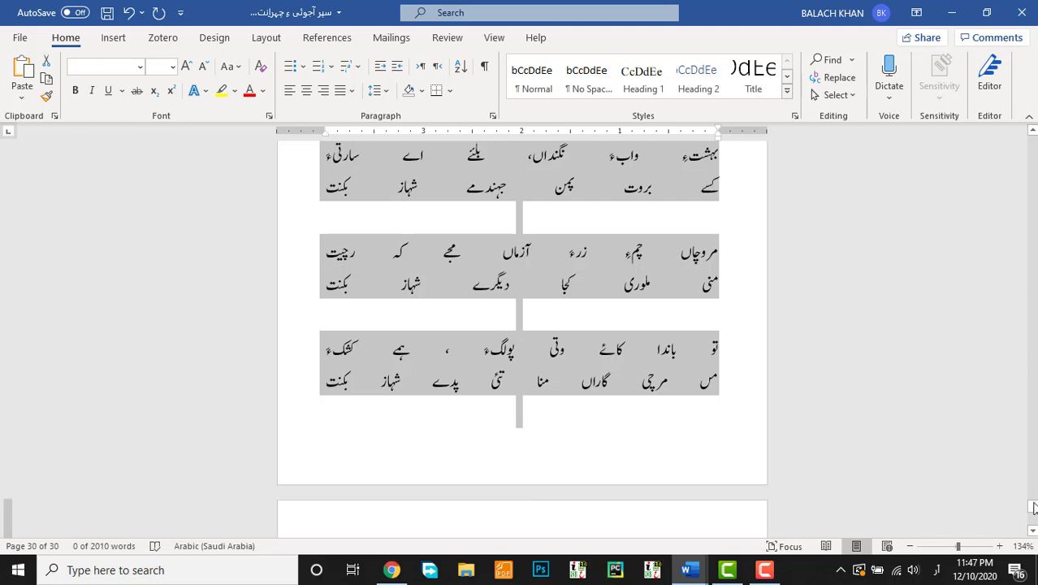
Indent the distributed verses by about 1 inch from the left margin and 0.5 inch from the right margin
drag(1033, 502, 1034, 284)
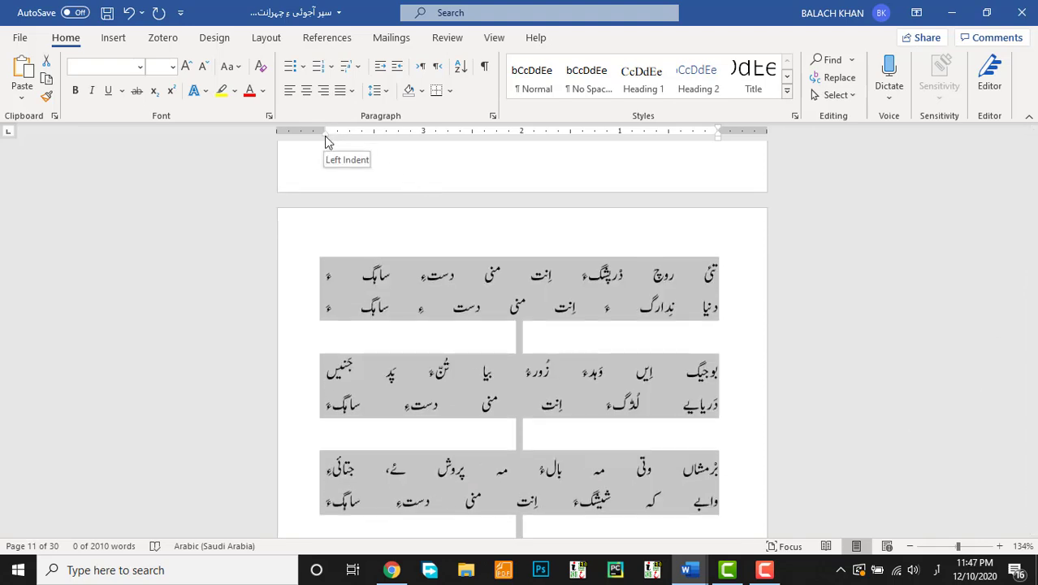
mouse_move(326, 132)
mouse_down()
mouse_move(431, 148)
mouse_move(421, 147)
mouse_up()
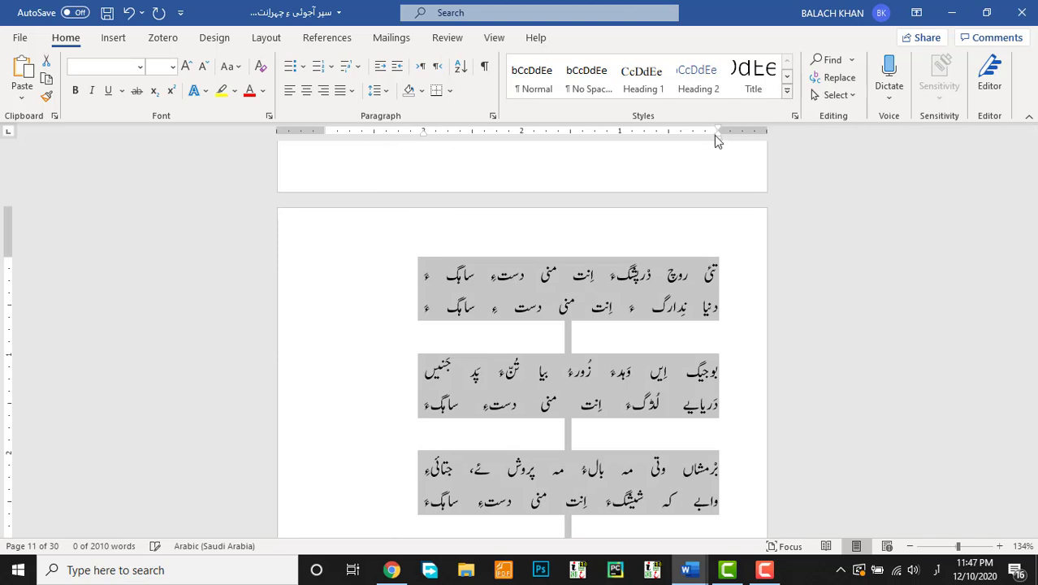
drag(719, 145, 666, 148)
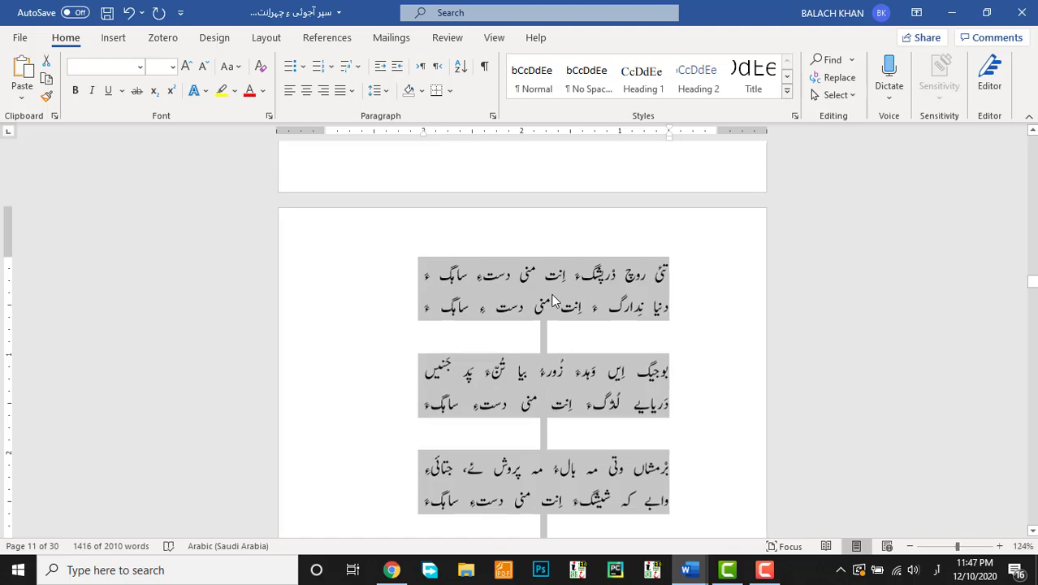
Examine the indented, distributed poems in a zoomed-out multi-page overview through to page 30
scroll(551, 300, down, 7)
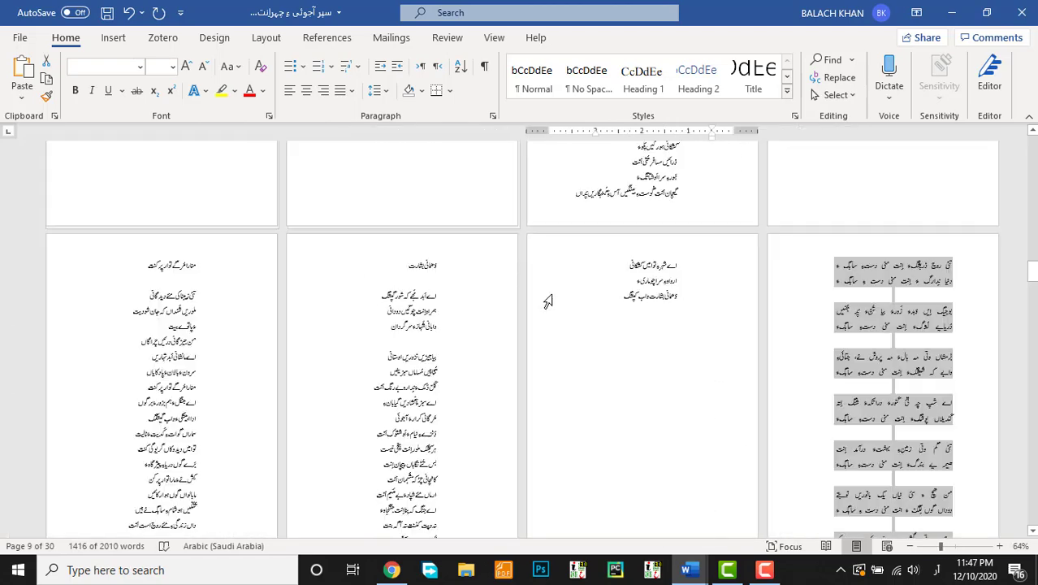
scroll(550, 301, down, 8)
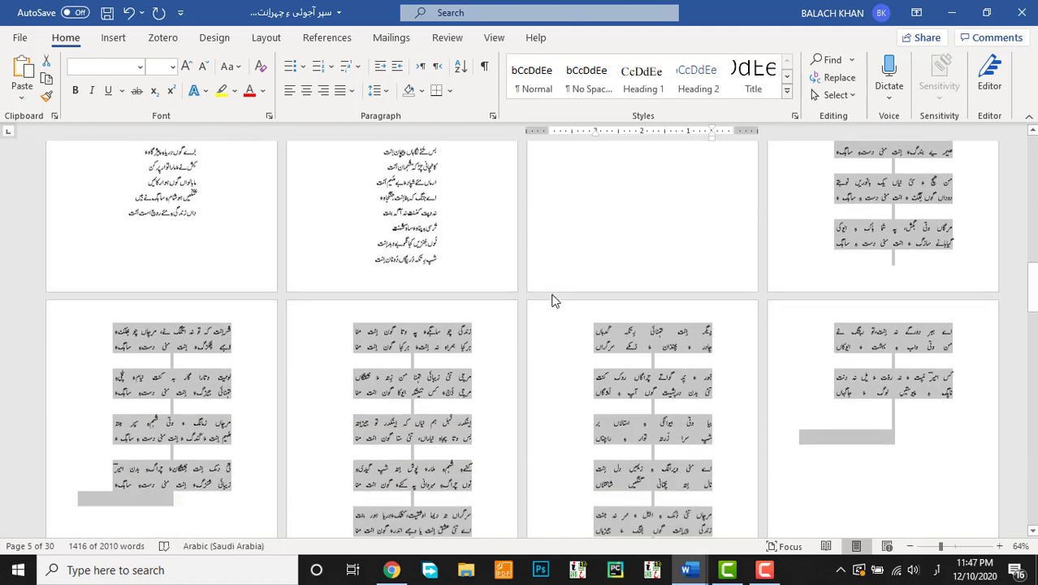
scroll(551, 301, down, 8)
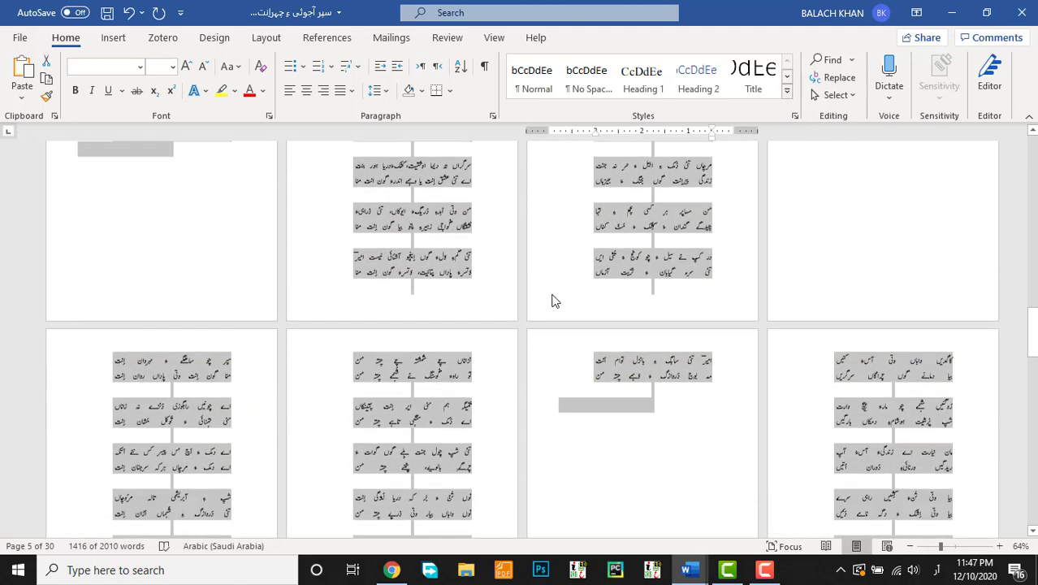
scroll(552, 302, down, 10)
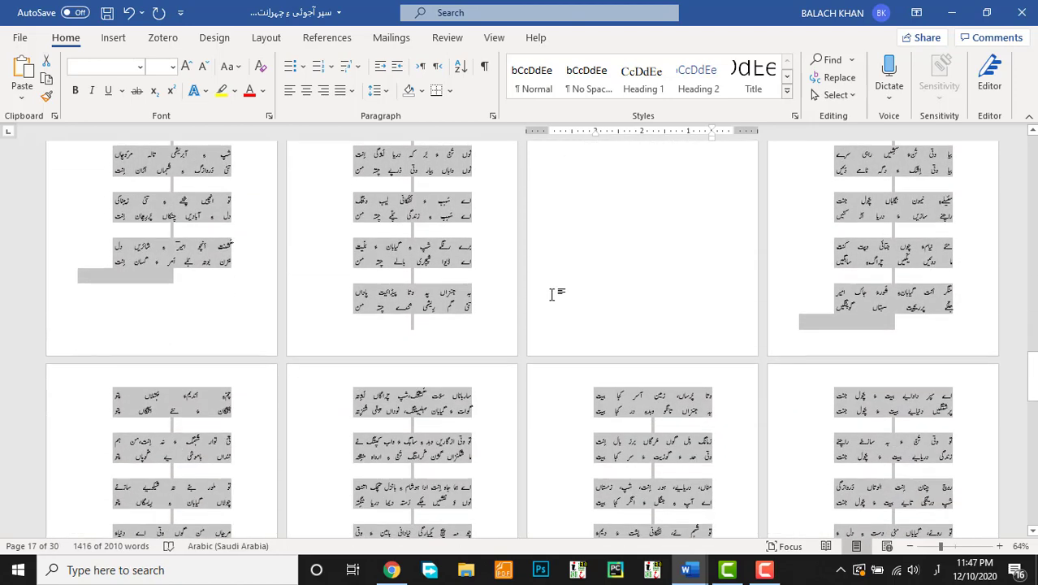
scroll(551, 302, down, 10)
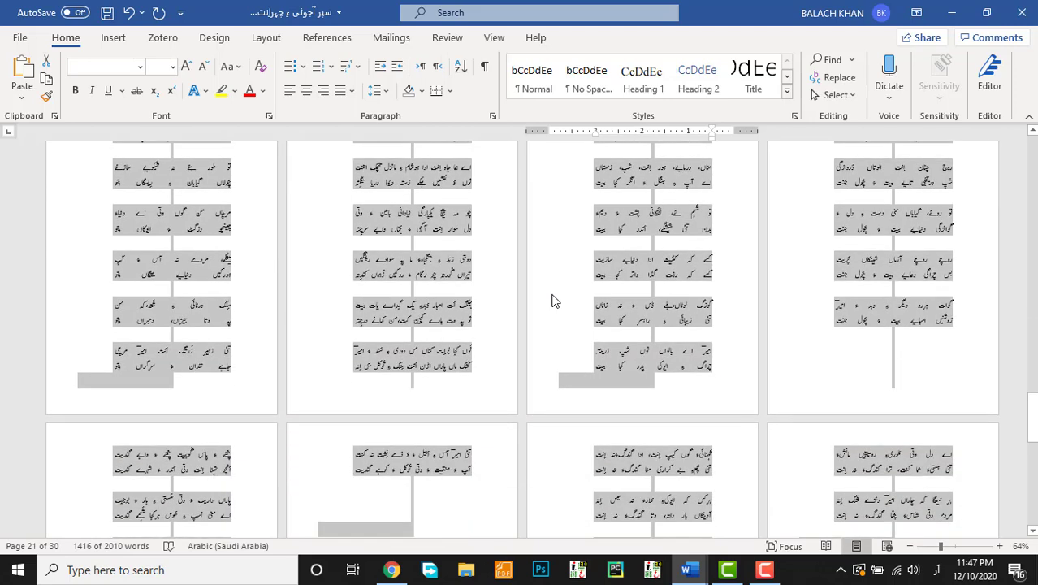
scroll(551, 301, down, 10)
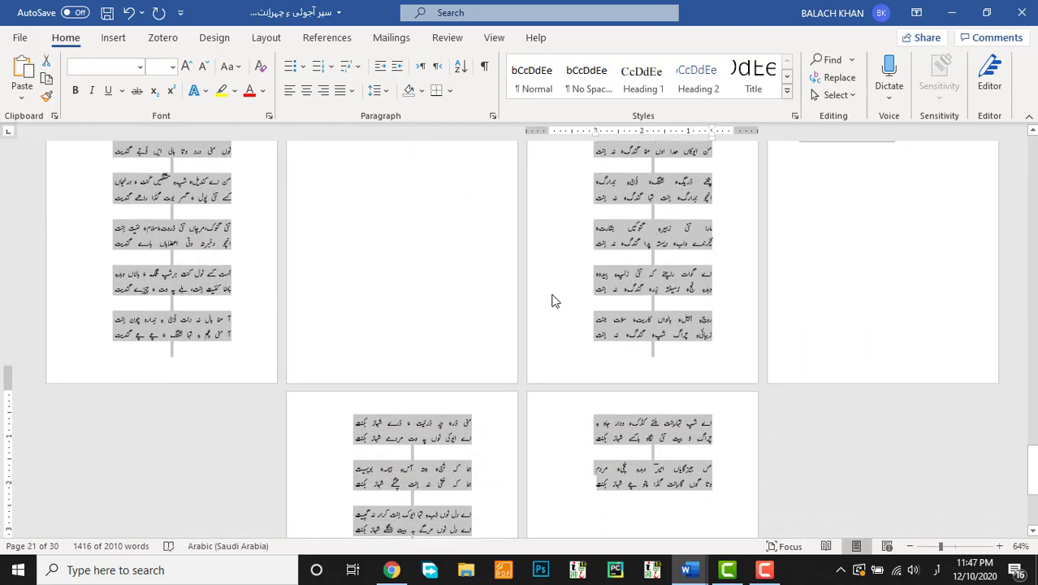
scroll(552, 301, down, 3)
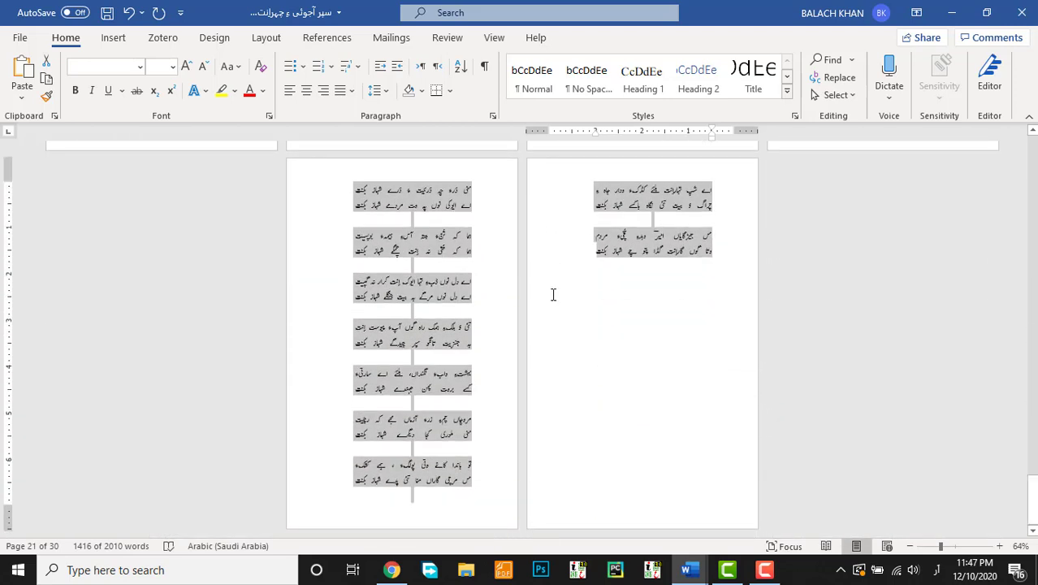
Inspect the word spacing and line widths of the poems on the final pages at a closer zoom
ctrl+scroll(553, 294, up, 5)
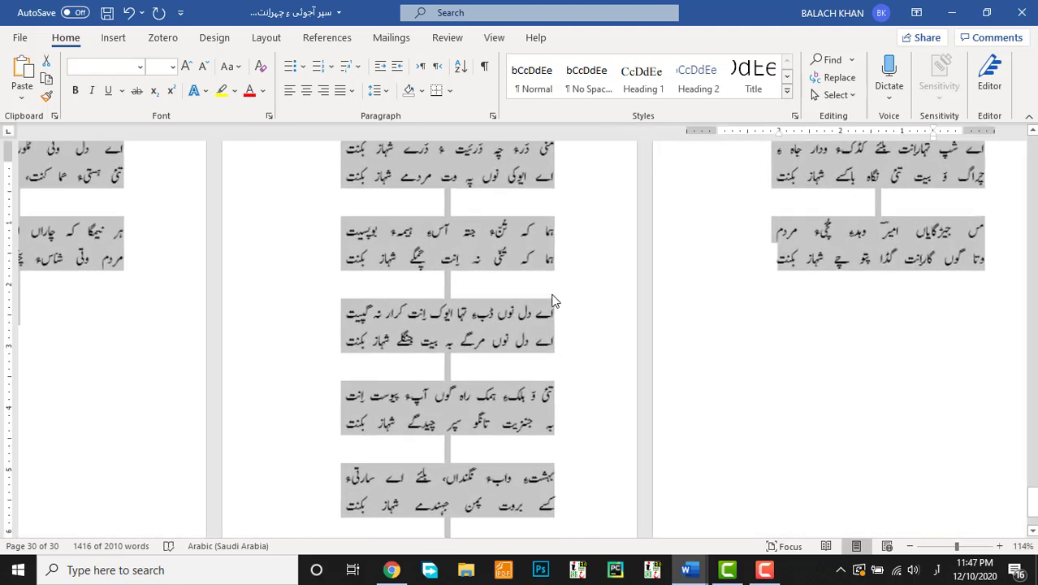
ctrl+scroll(551, 302, up, 2)
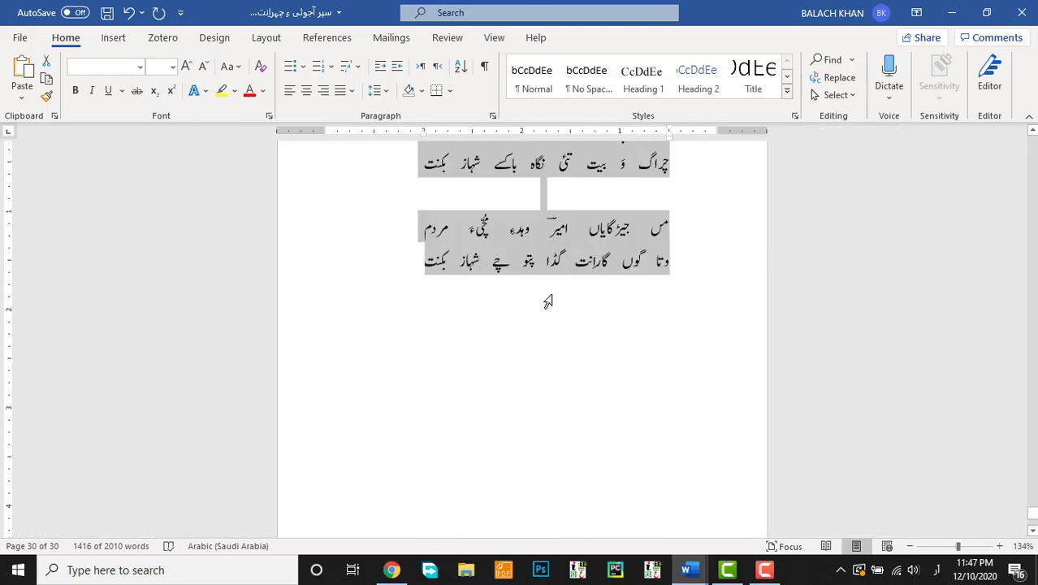
ctrl+scroll(553, 294, up, 1)
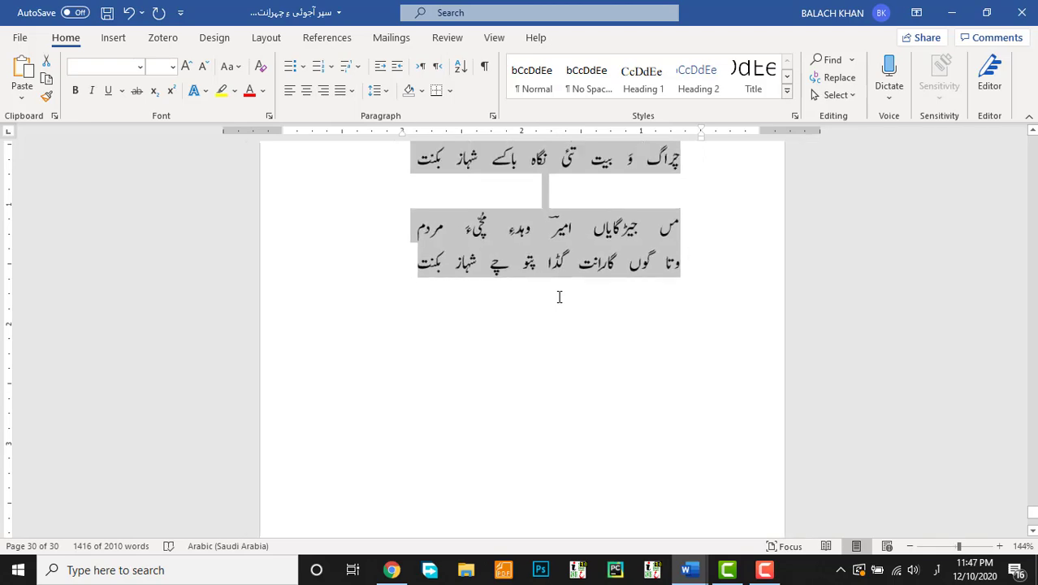
scroll(625, 321, up, 3)
scroll(626, 317, down, 2)
scroll(625, 319, up, 3)
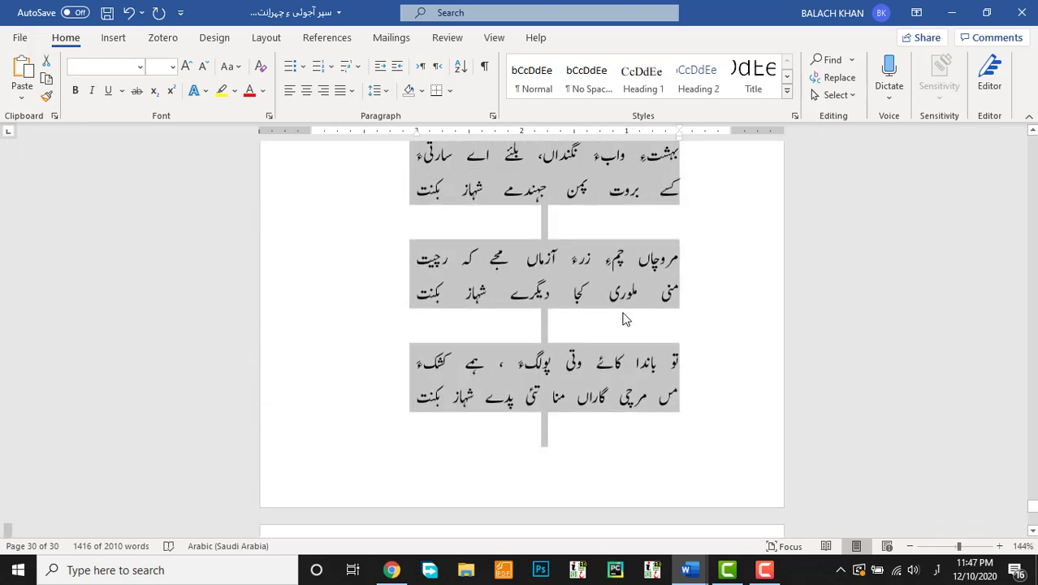
scroll(607, 307, up, 12)
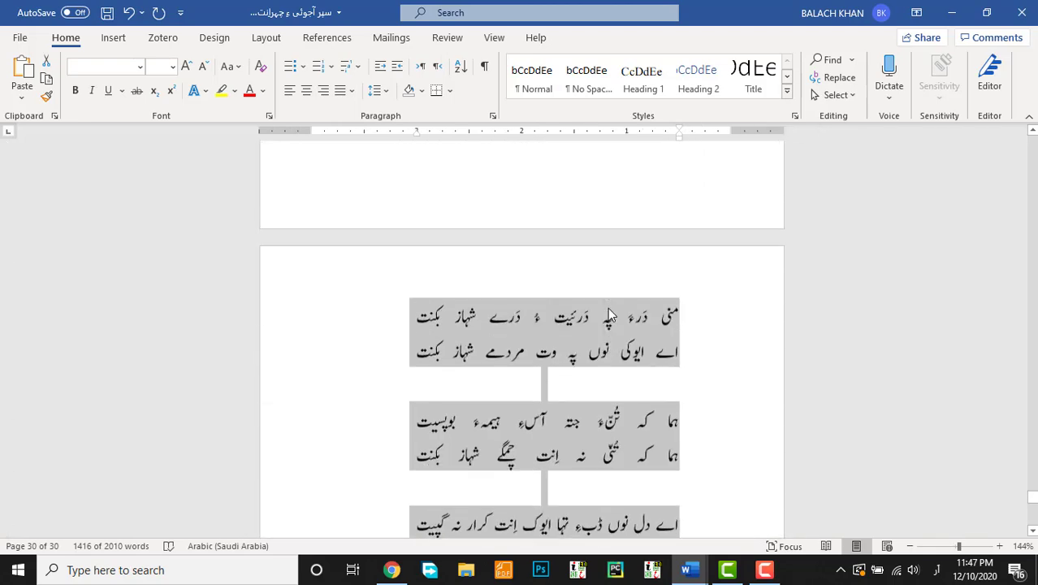
ctrl+scroll(608, 307, down, 7)
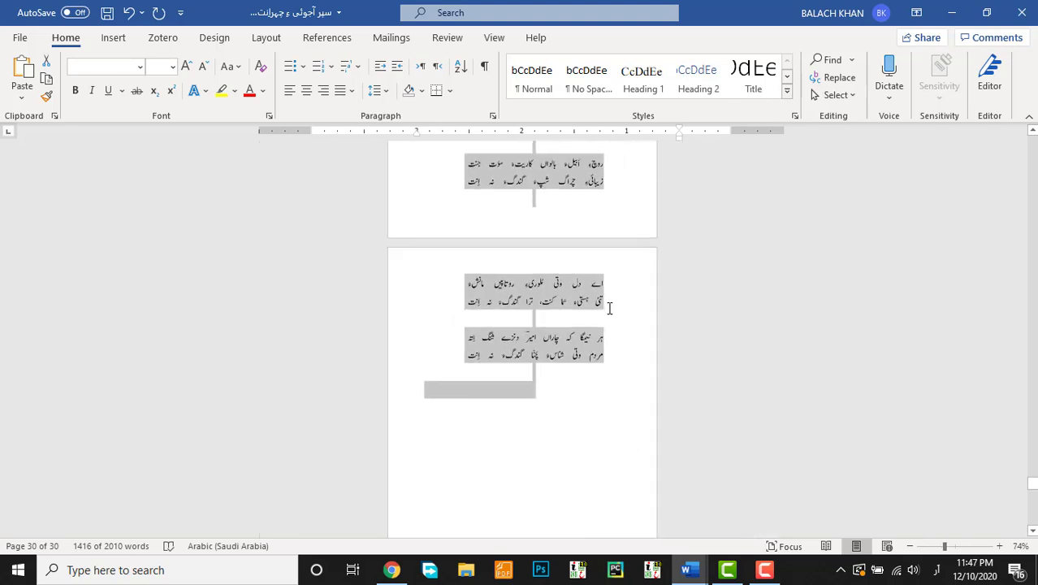
ctrl+scroll(607, 312, up, 6)
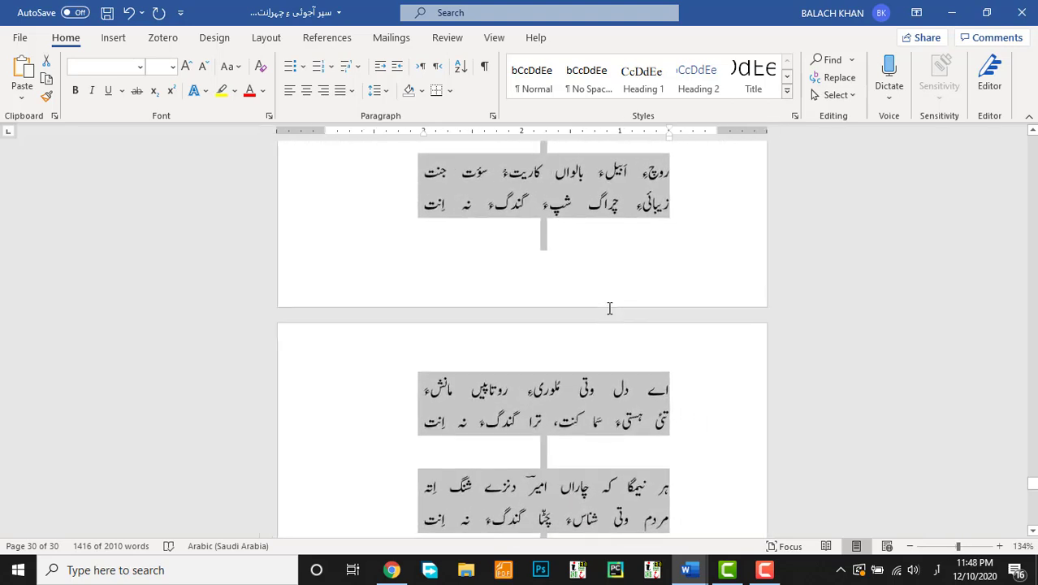
ctrl+scroll(610, 307, up, 1)
scroll(609, 307, up, 5)
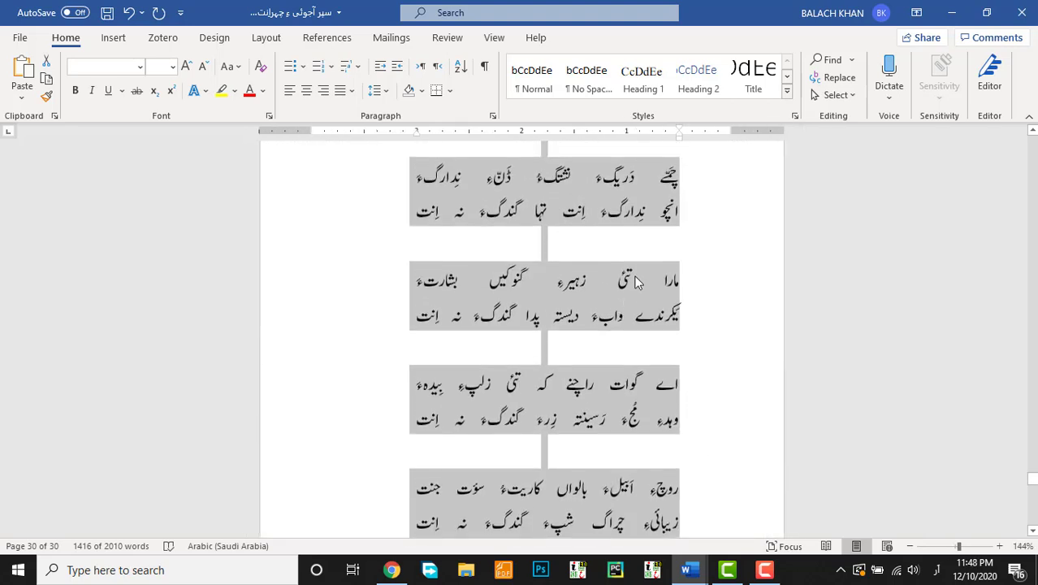
scroll(636, 278, up, 3)
scroll(635, 276, down, 10)
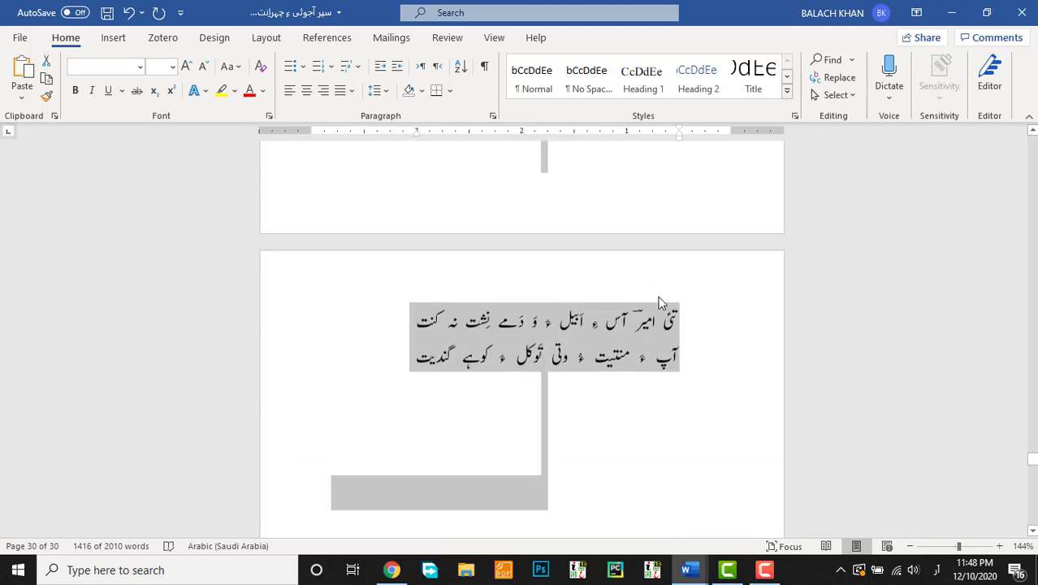
Clear the selection and review the distributed verses from page 24 back to page 10
click(687, 271)
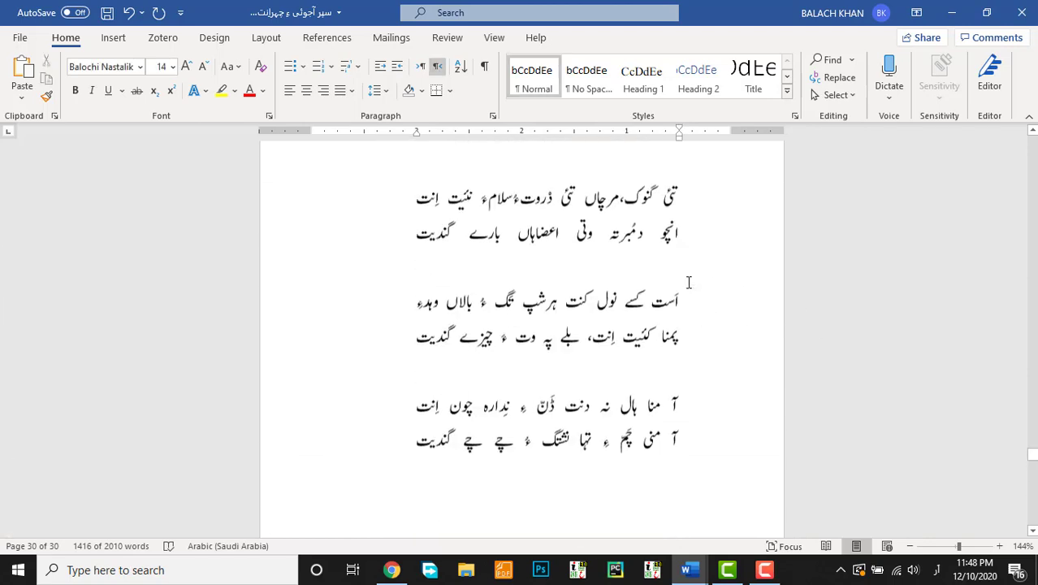
scroll(688, 280, up, 10)
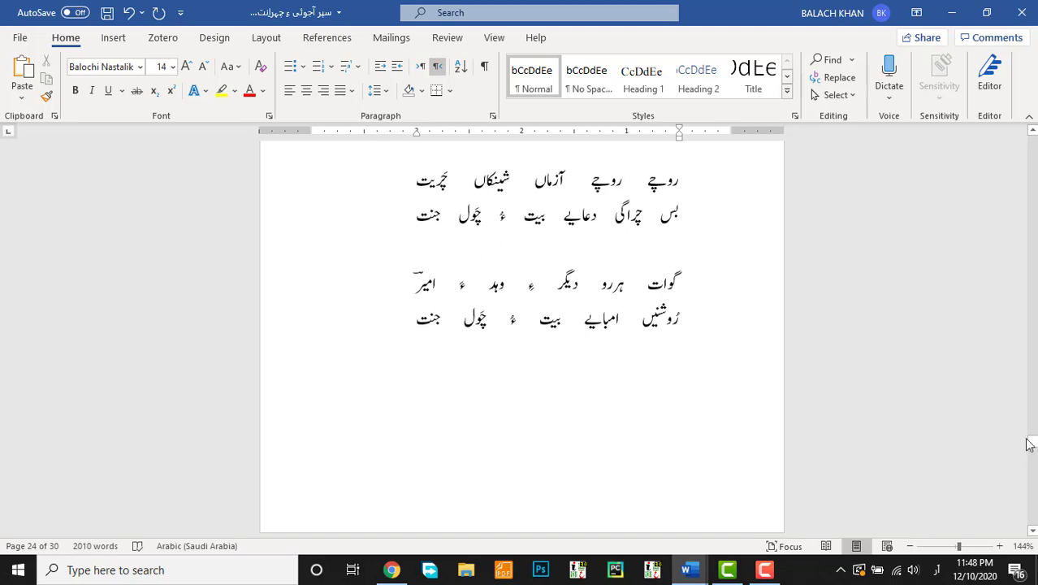
drag(1034, 443, 1034, 395)
scroll(695, 298, up, 10)
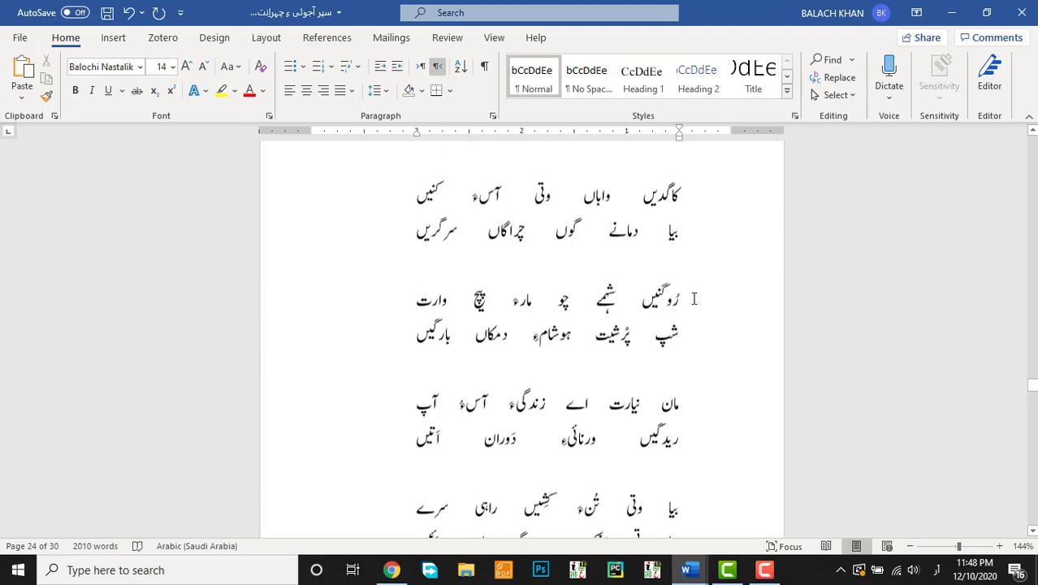
scroll(694, 298, up, 10)
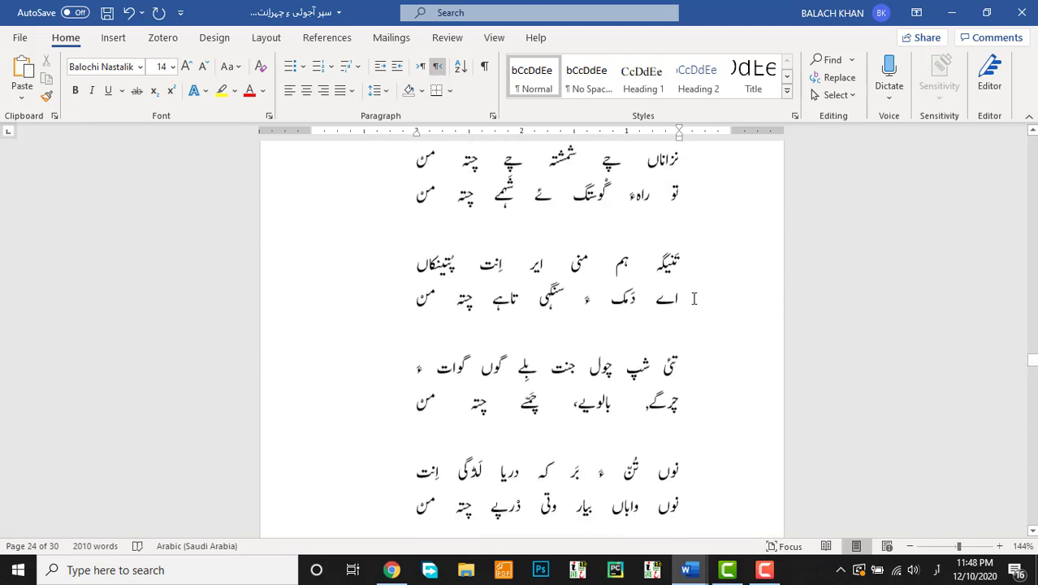
scroll(801, 309, up, 1)
drag(1034, 357, 1030, 277)
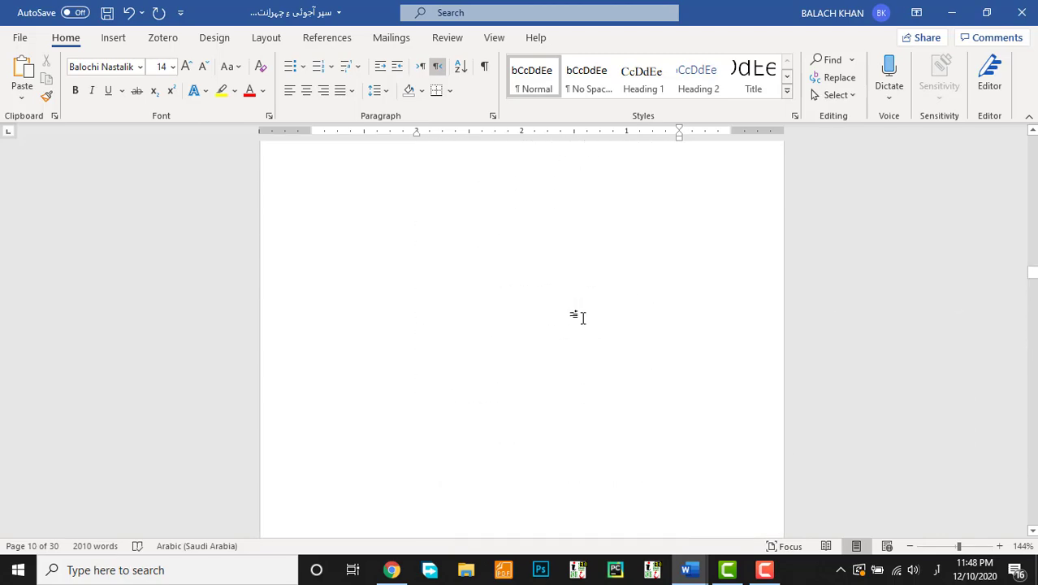
Review the distributed couplets and where each poem starts and continues from page 12 through page 15
click(690, 213)
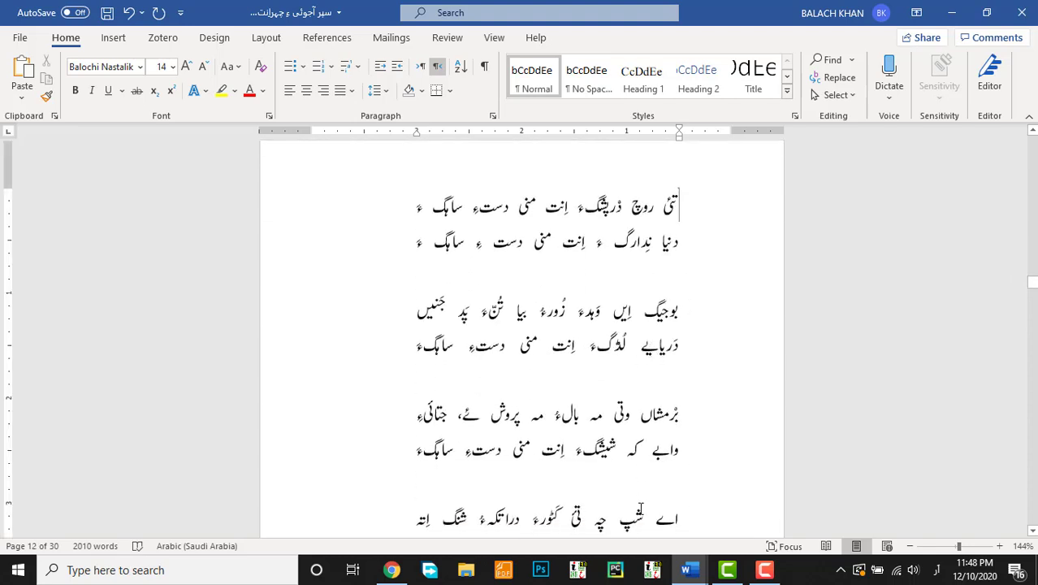
scroll(638, 373, up, 2)
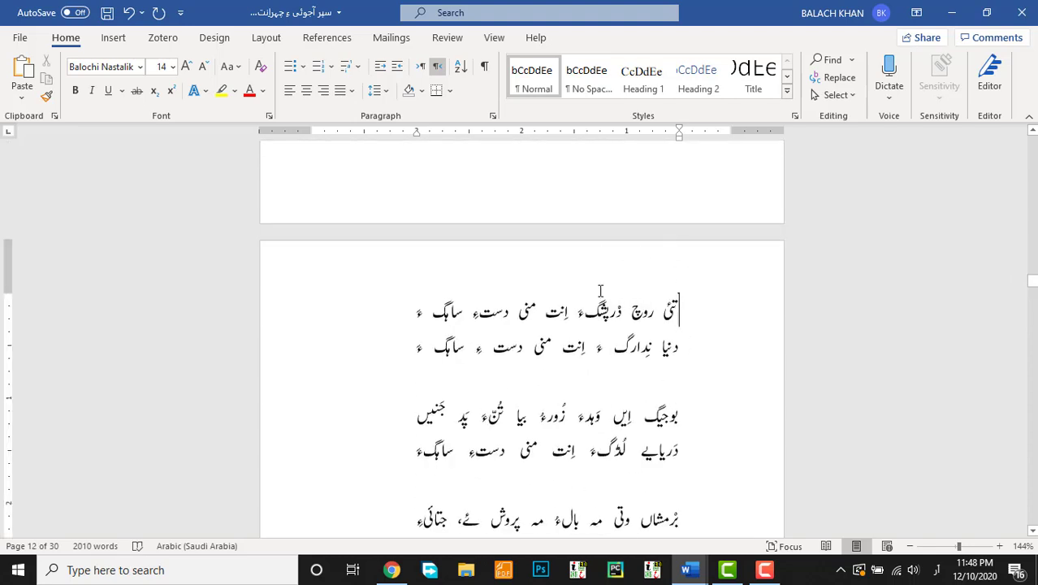
scroll(697, 358, down, 12)
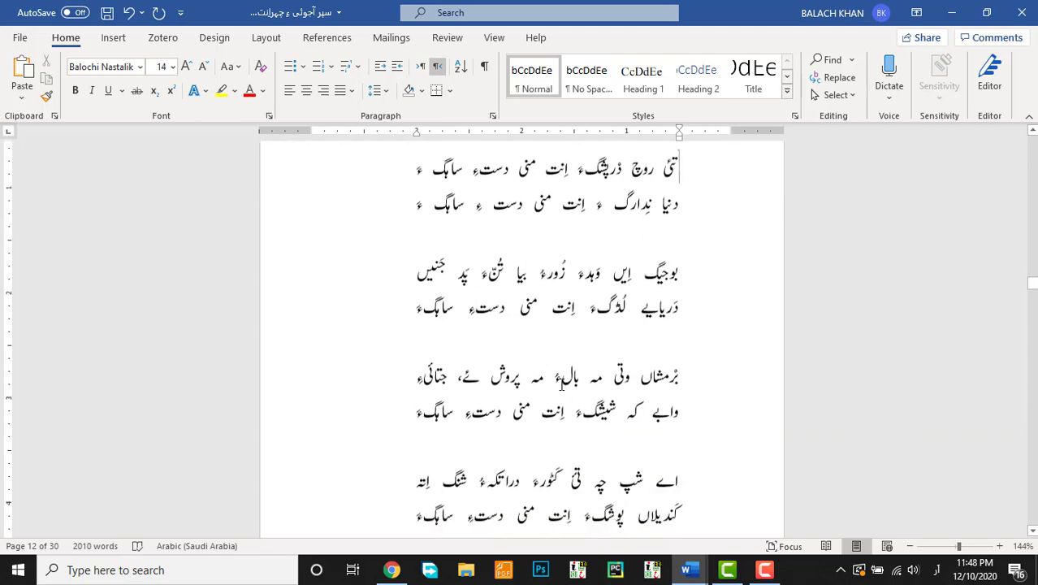
scroll(567, 359, down, 10)
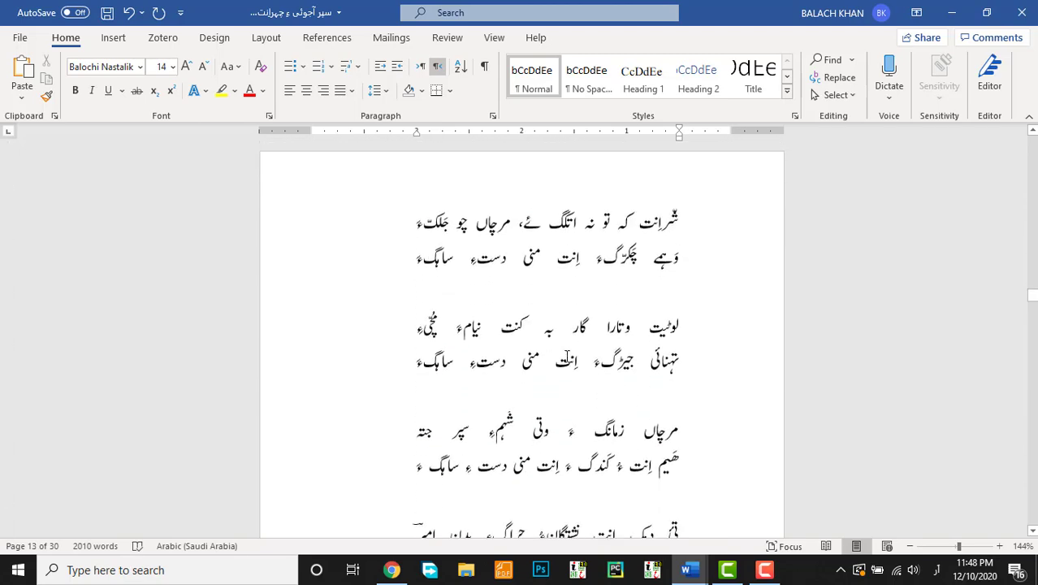
scroll(560, 341, up, 6)
scroll(561, 341, up, 3)
scroll(560, 340, down, 7)
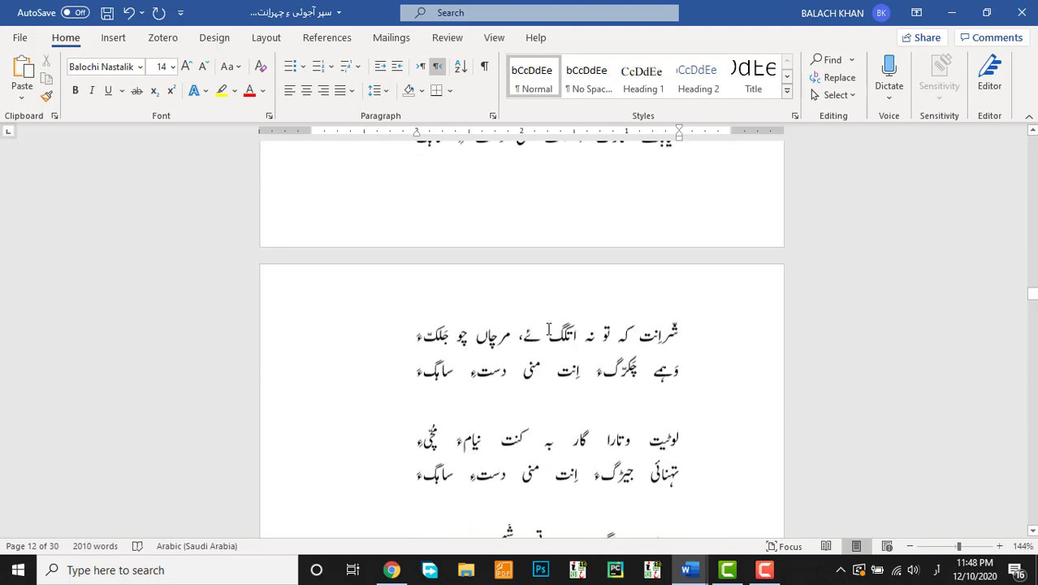
scroll(412, 332, down, 10)
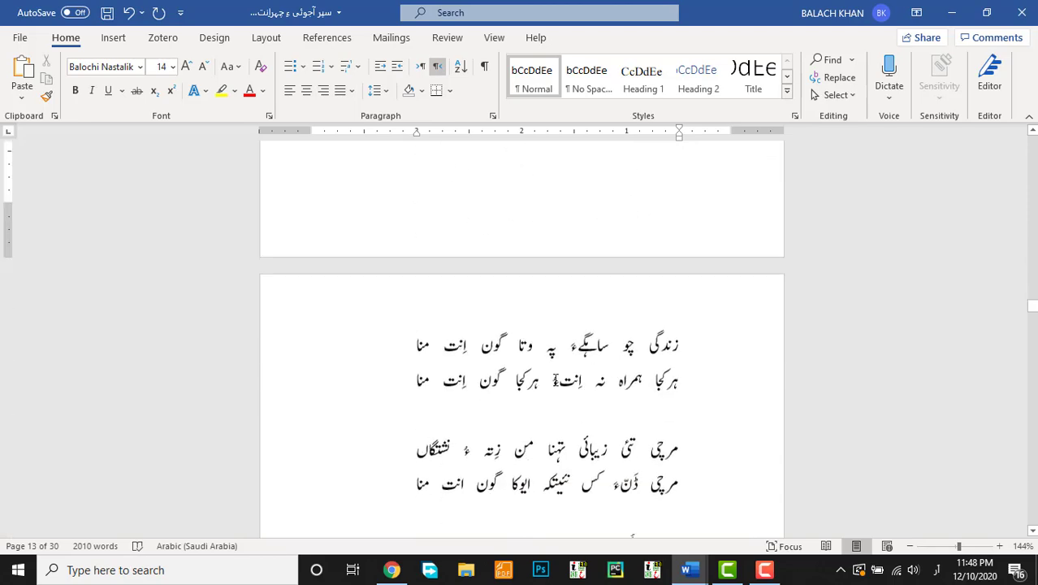
scroll(607, 353, down, 10)
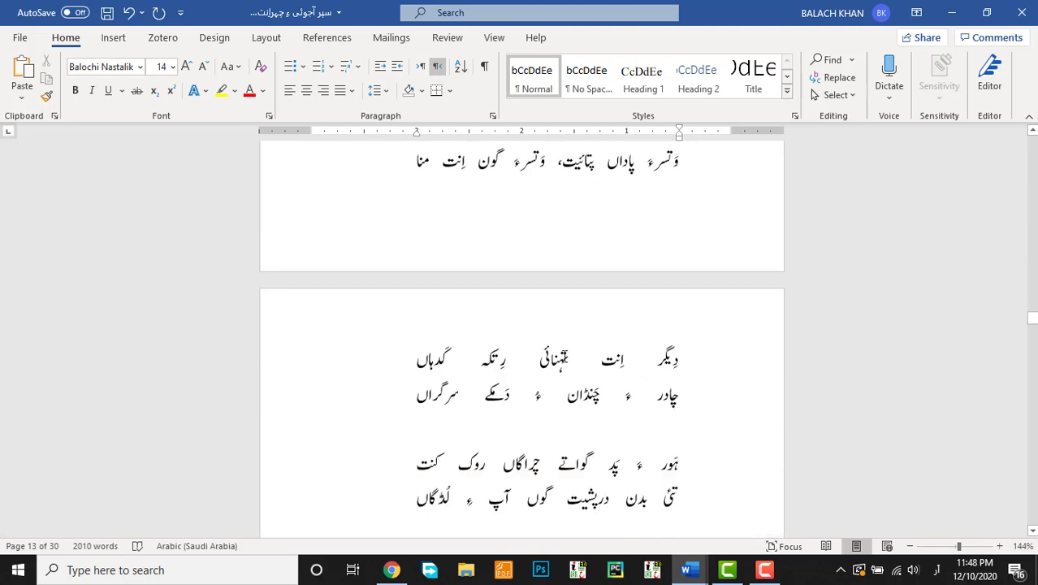
scroll(562, 355, up, 4)
scroll(574, 375, down, 5)
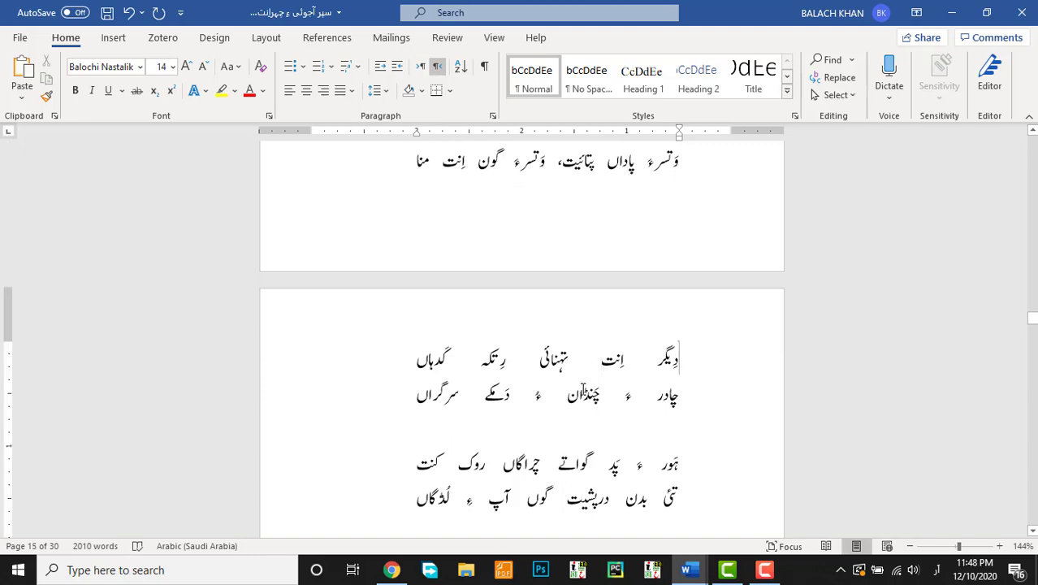
Examine how the poem beginning on page 15 divides its couplets between pages 15 and 16
scroll(583, 390, down, 20)
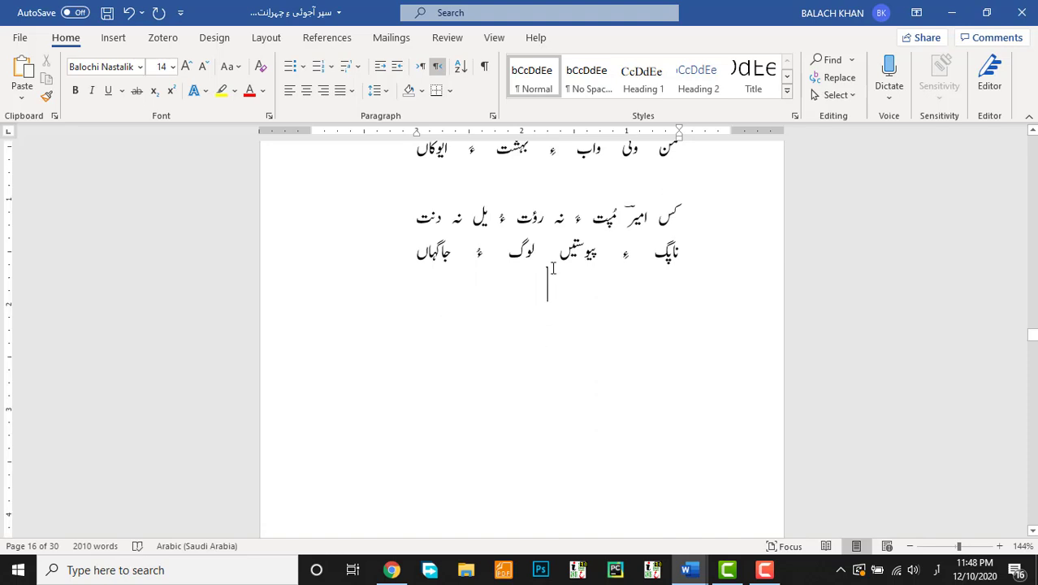
scroll(547, 341, up, 5)
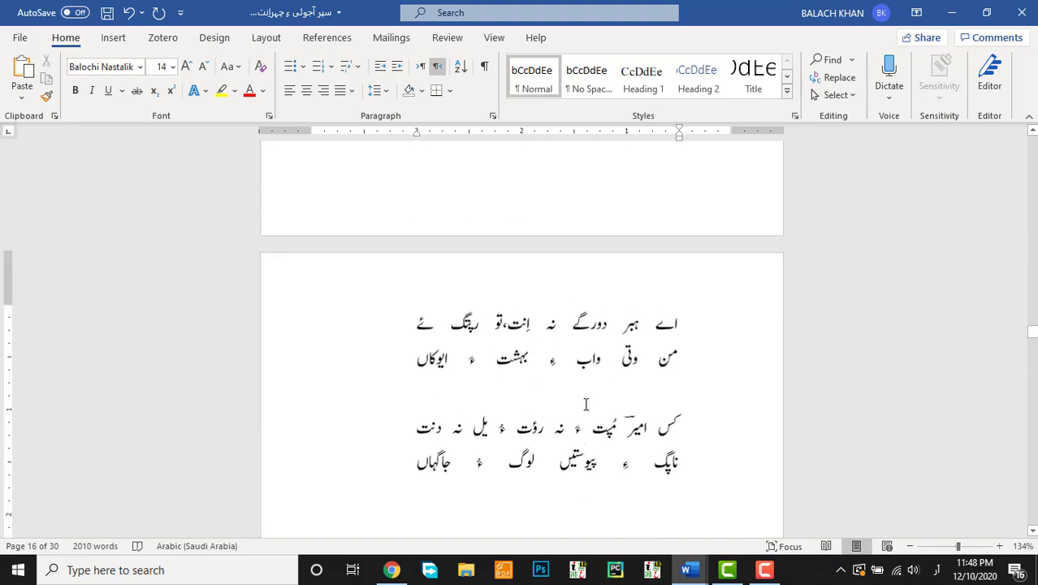
ctrl+scroll(586, 403, down, 1)
scroll(586, 403, up, 14)
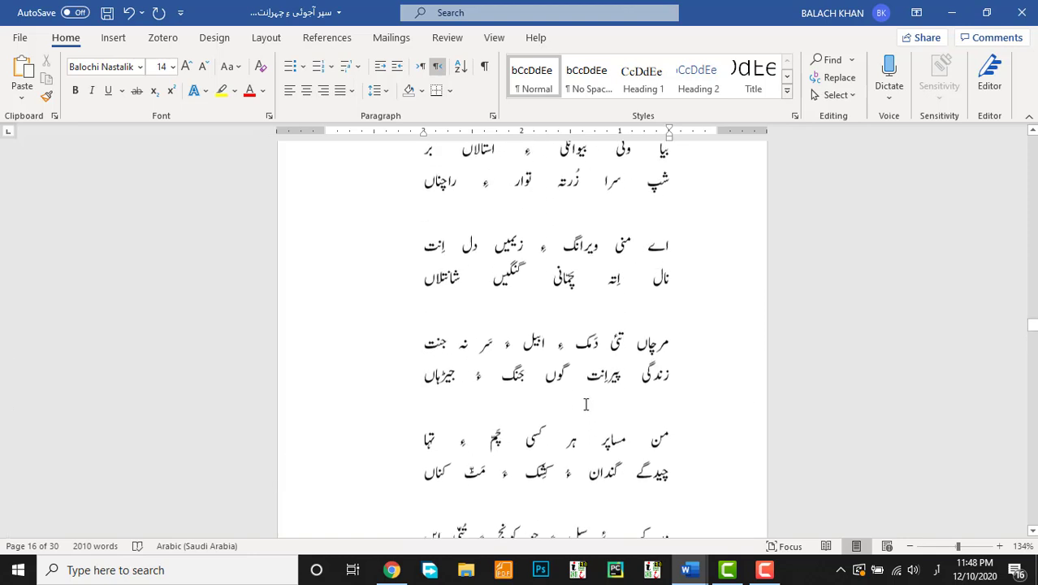
scroll(617, 326, up, 3)
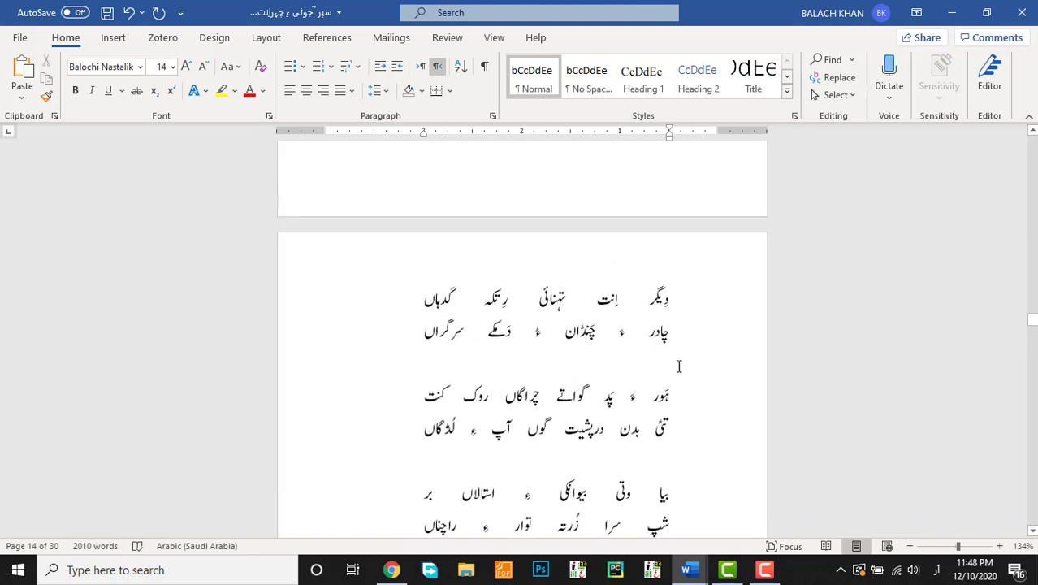
scroll(532, 371, down, 20)
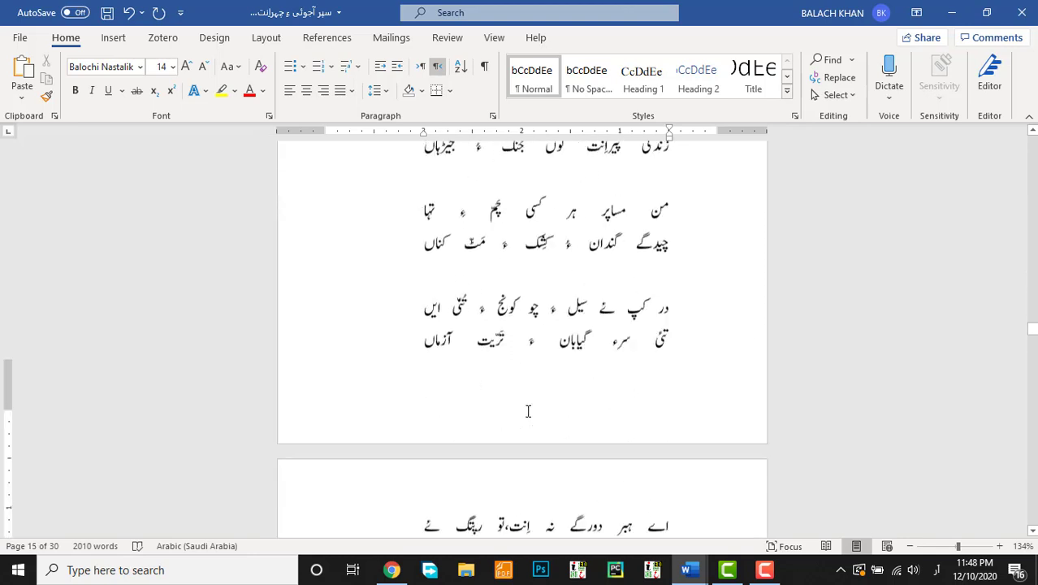
scroll(529, 412, down, 2)
scroll(560, 366, up, 5)
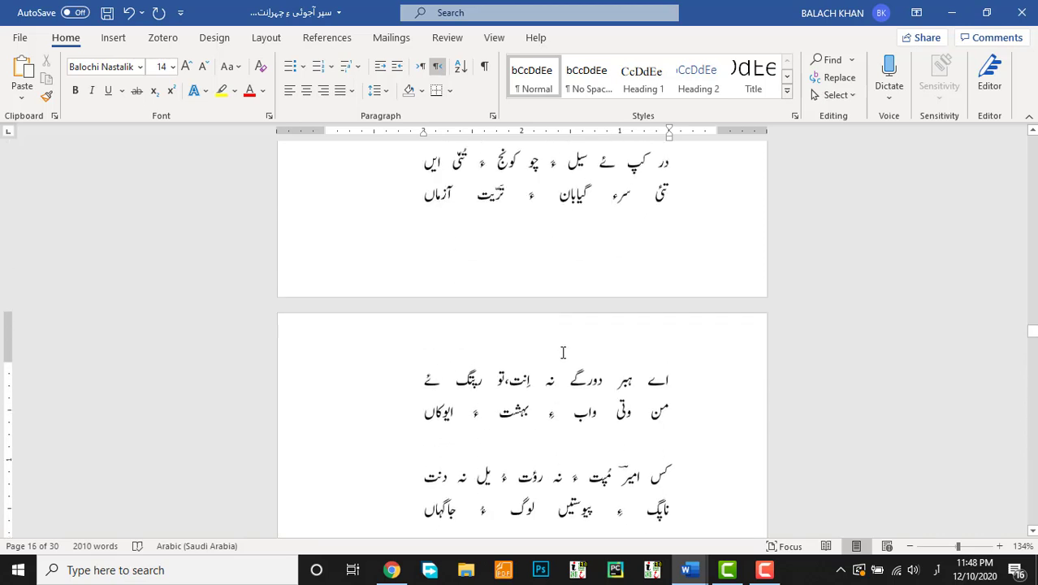
scroll(556, 412, up, 2)
scroll(557, 412, up, 4)
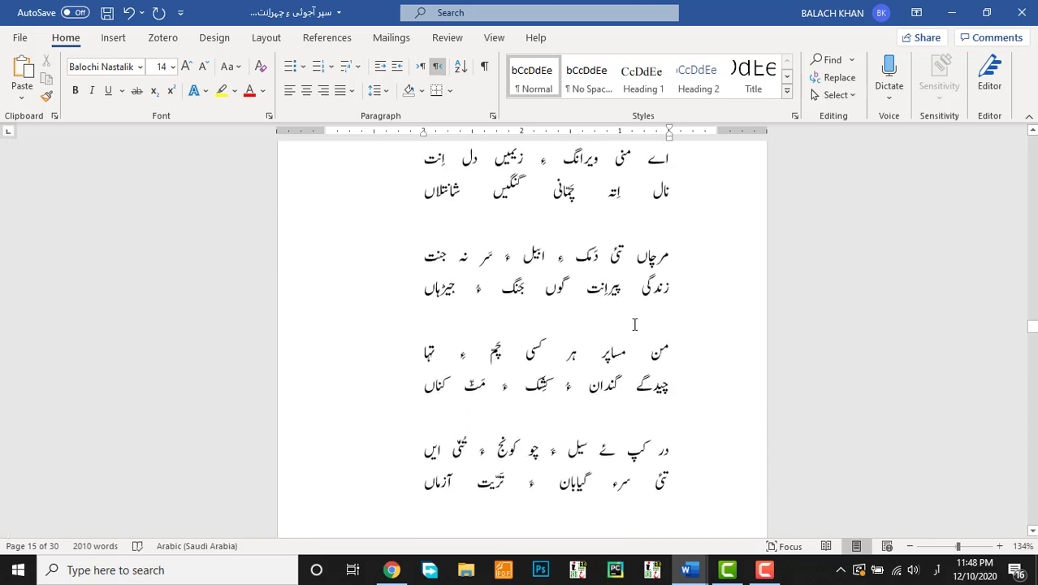
click(662, 315)
scroll(573, 353, down, 5)
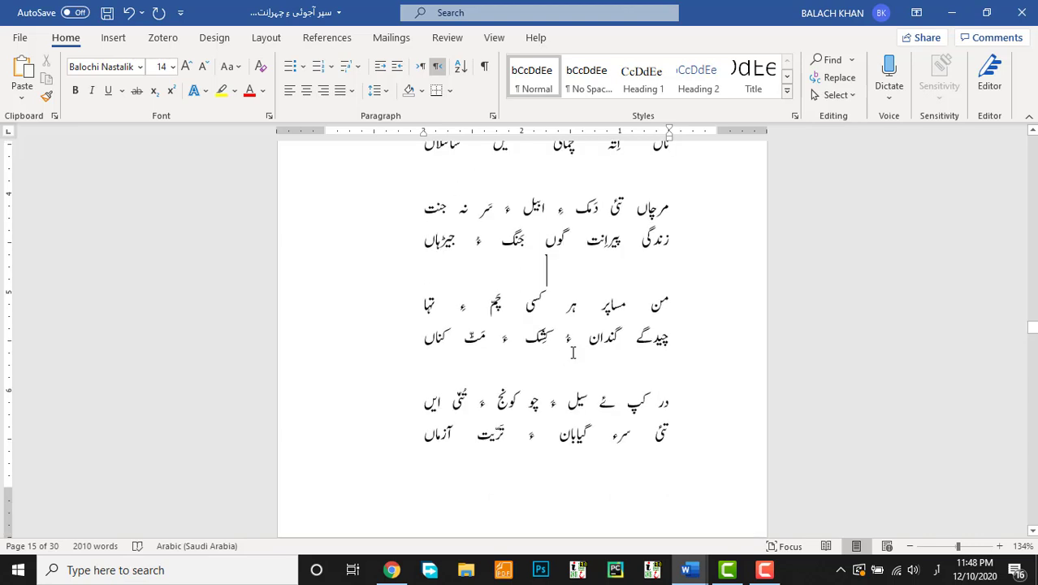
scroll(568, 337, down, 3)
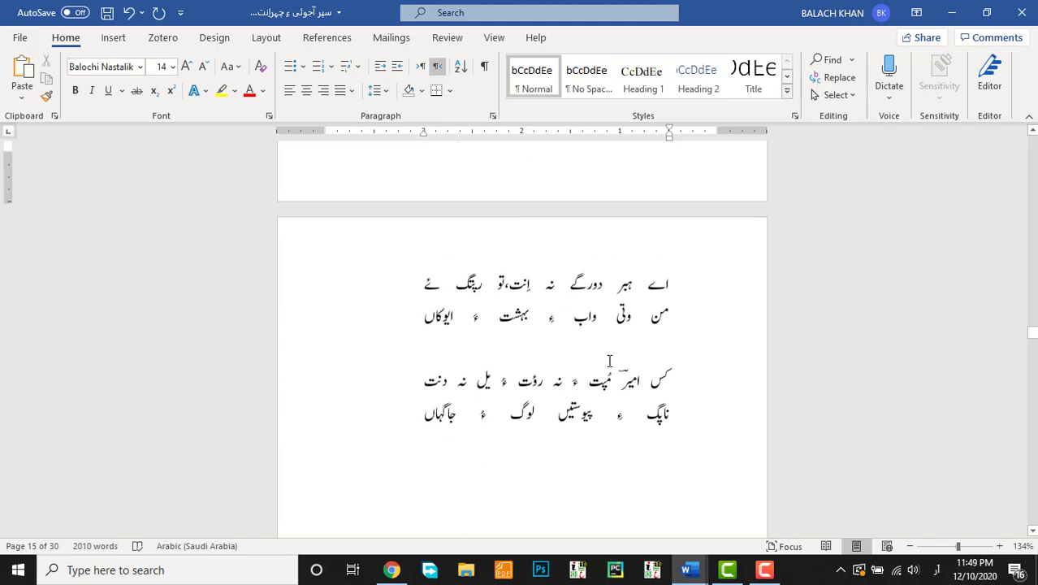
Insert five blank lines above the opening couplet on page 15 to lower the poem on the page
scroll(609, 361, up, 15)
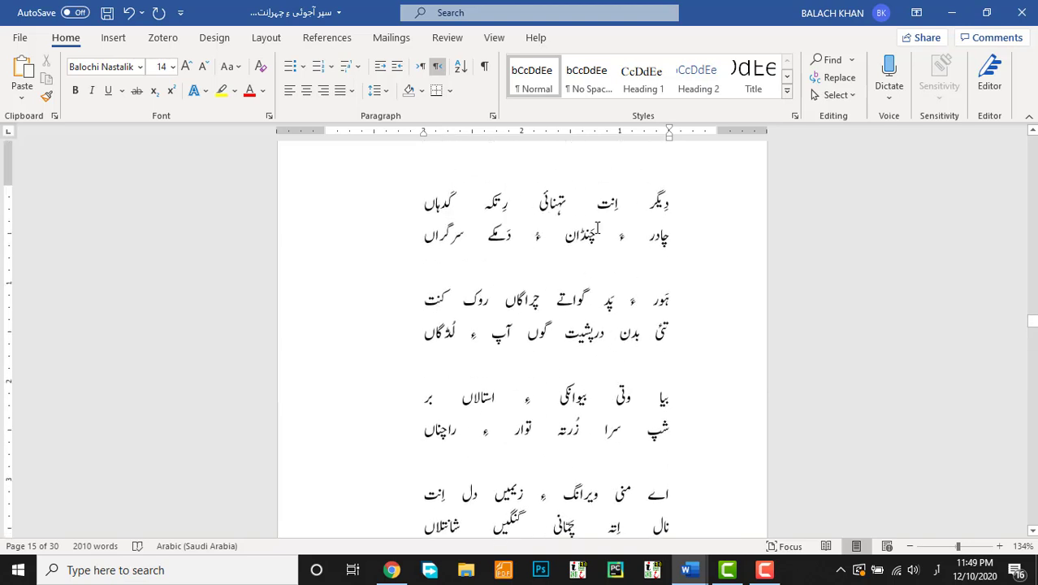
scroll(598, 229, up, 2)
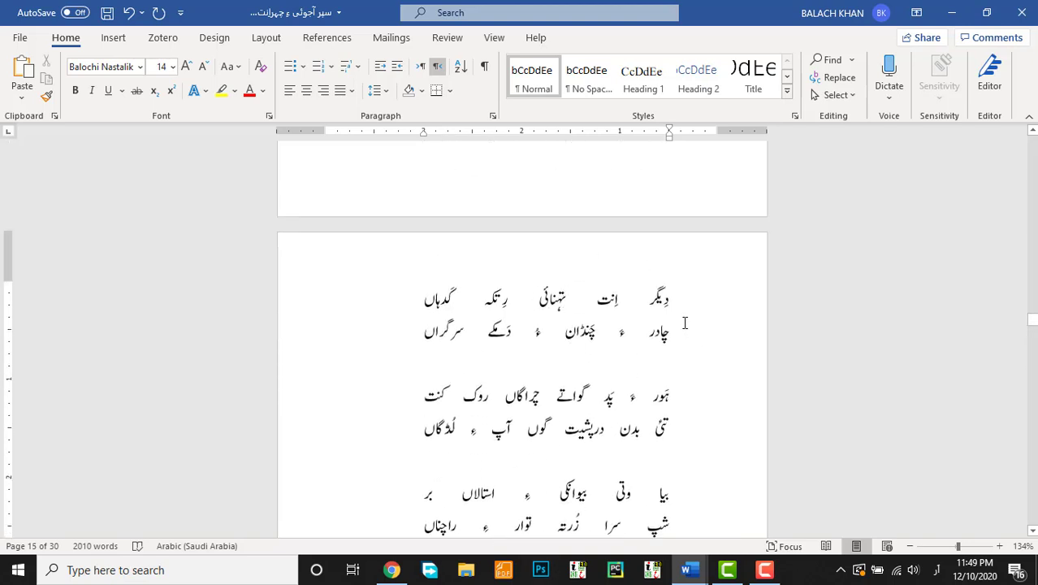
key(Return)
key(Return)
key(Return)
key(Return)
key(Return)
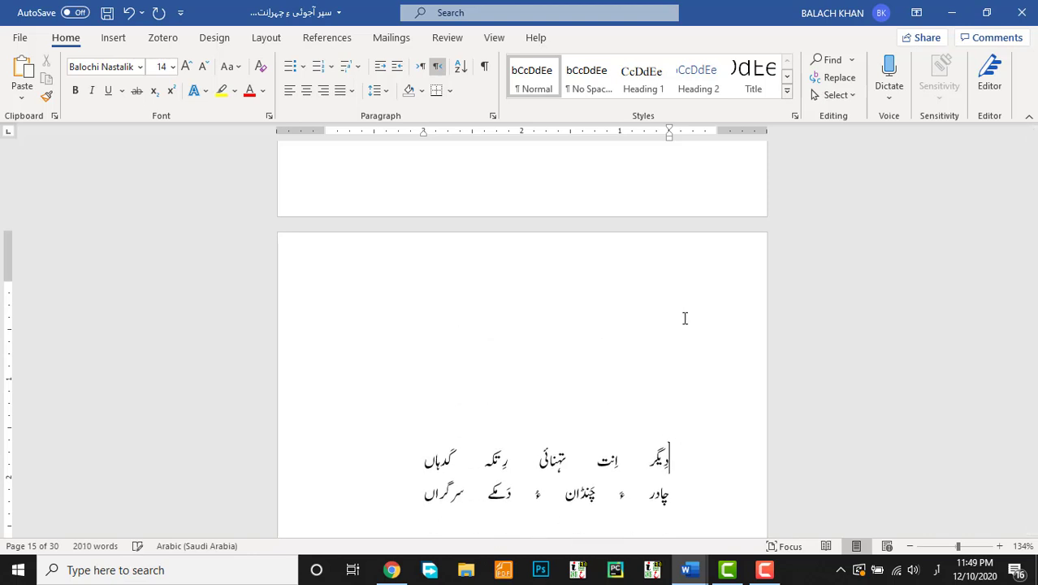
Check how the lowered poem's couplets break between pages 15 and 16, viewing both pages side by side
scroll(685, 319, down, 3)
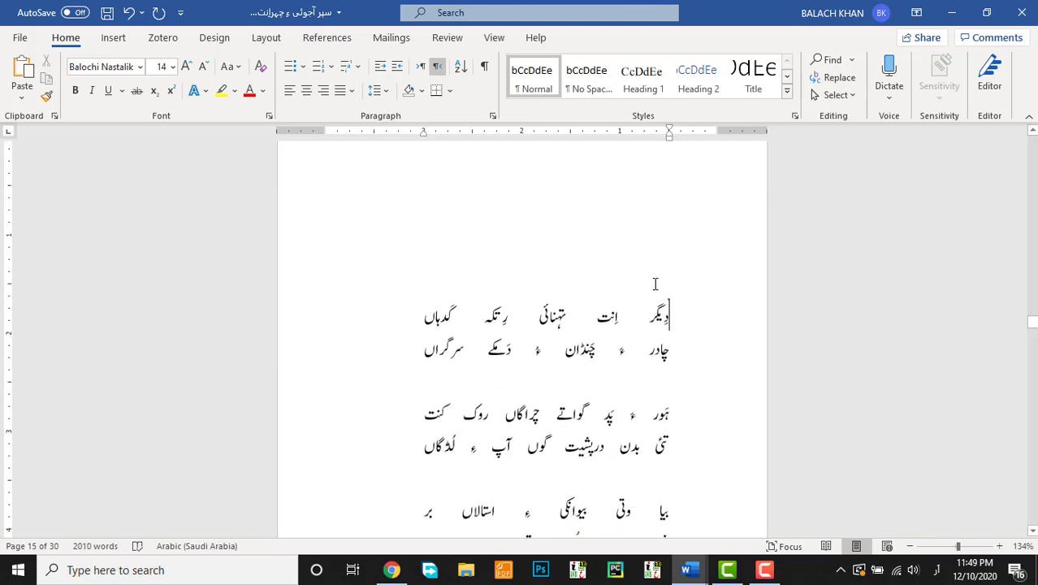
scroll(654, 283, down, 1)
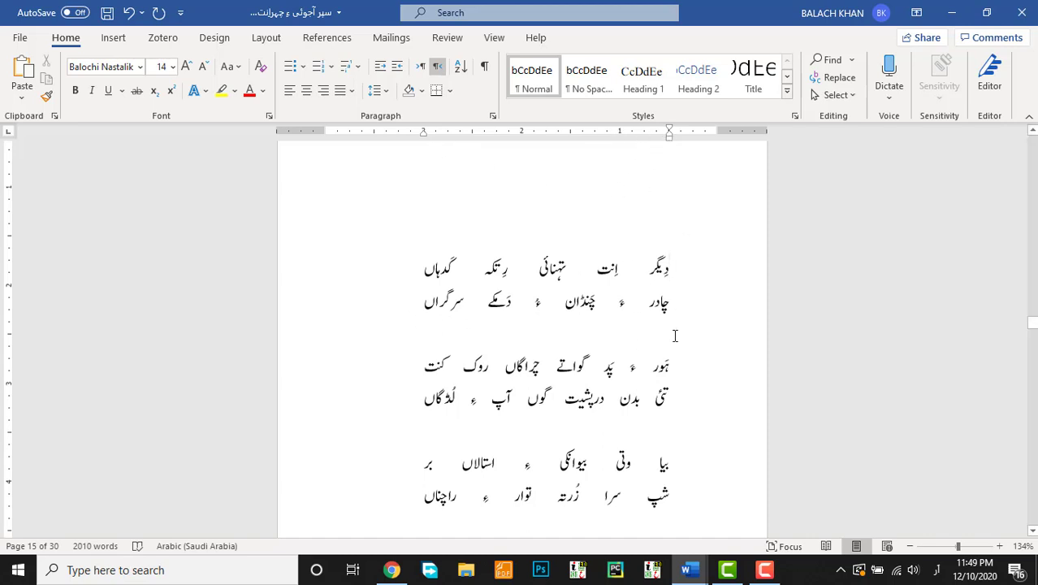
scroll(640, 342, down, 7)
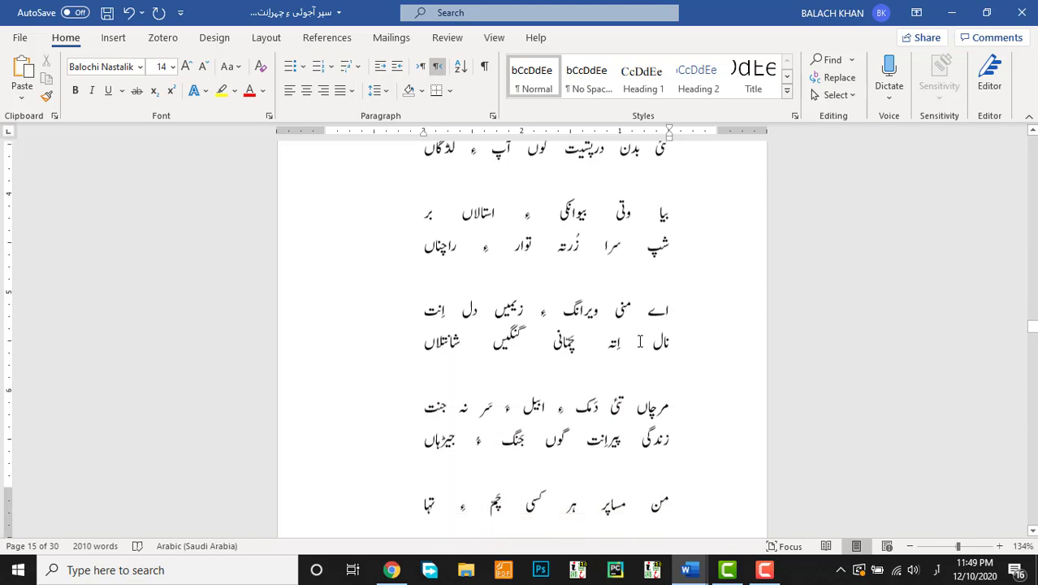
scroll(754, 338, up, 5)
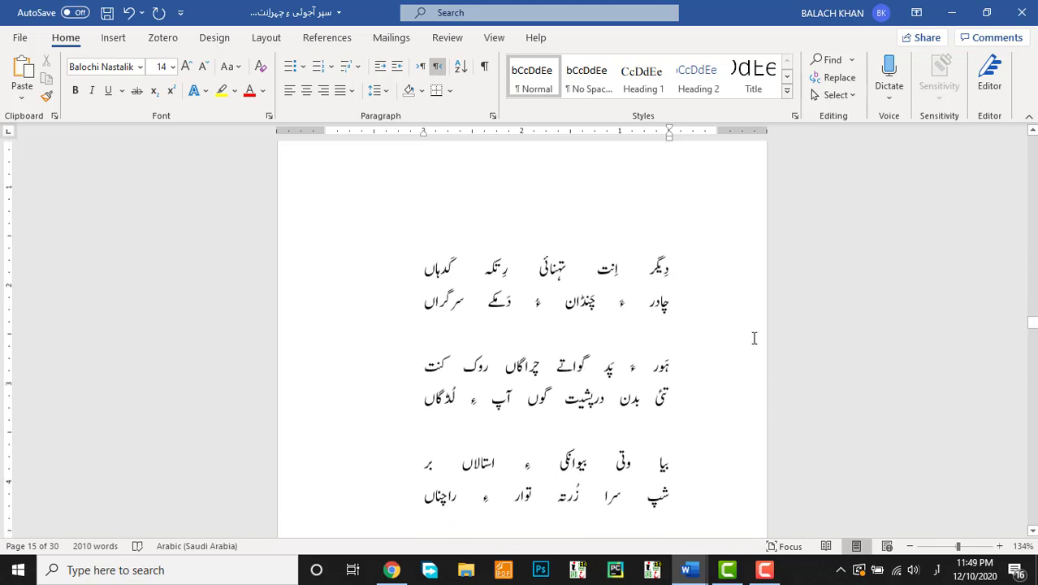
scroll(688, 337, down, 5)
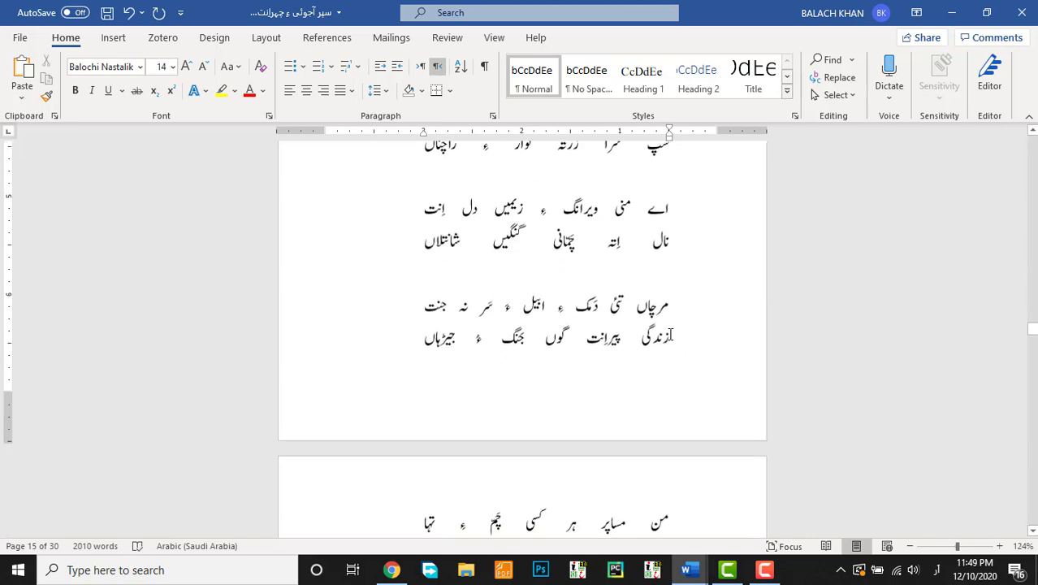
ctrl+scroll(669, 334, down, 4)
scroll(601, 333, down, 6)
scroll(583, 335, up, 4)
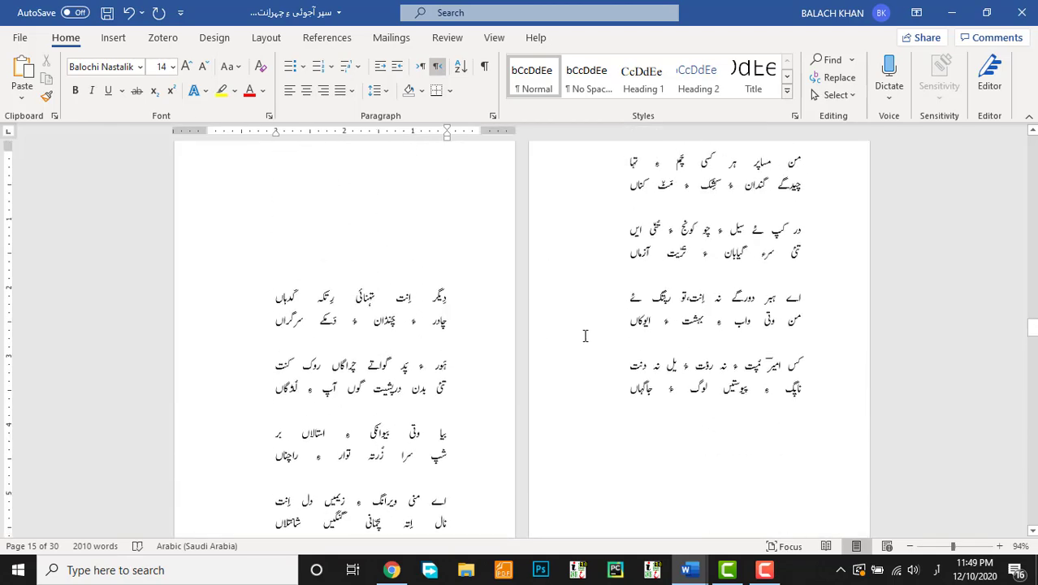
scroll(454, 439, down, 7)
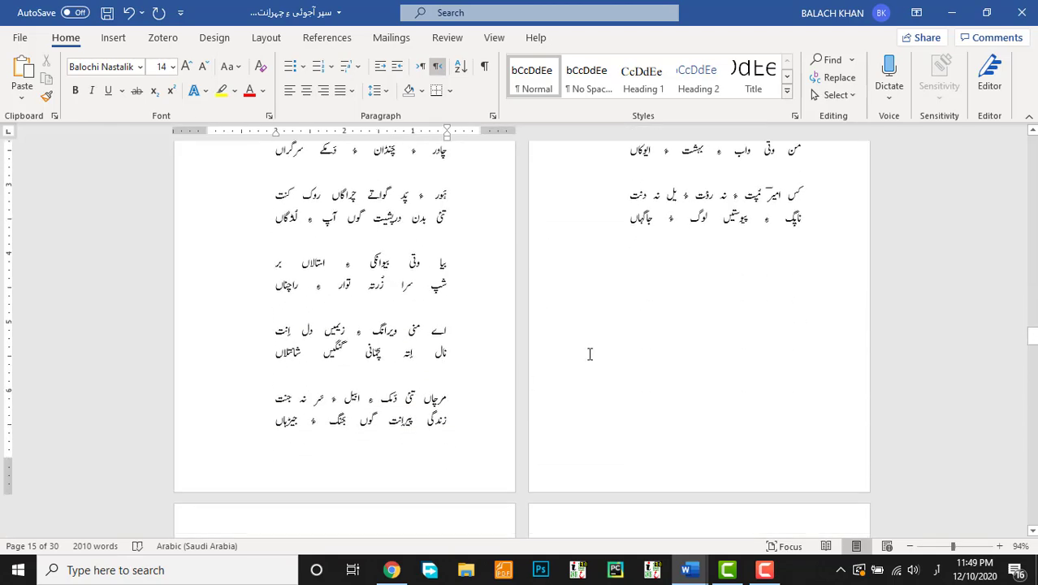
Add three more blank lines above page 15's opening couplet and review the balance of couplets between pages 15 and 16
scroll(589, 352, up, 6)
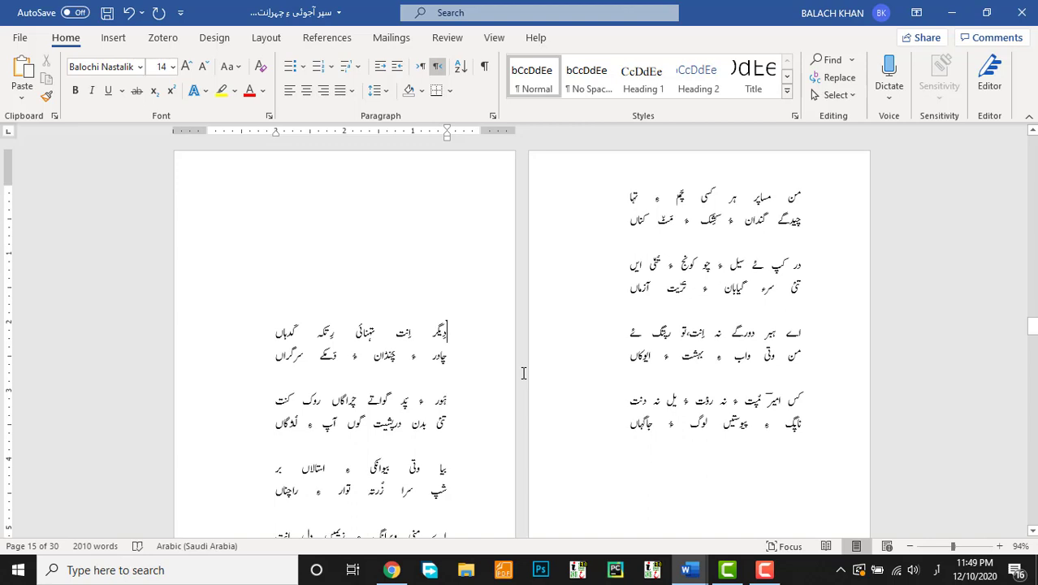
scroll(524, 373, up, 1)
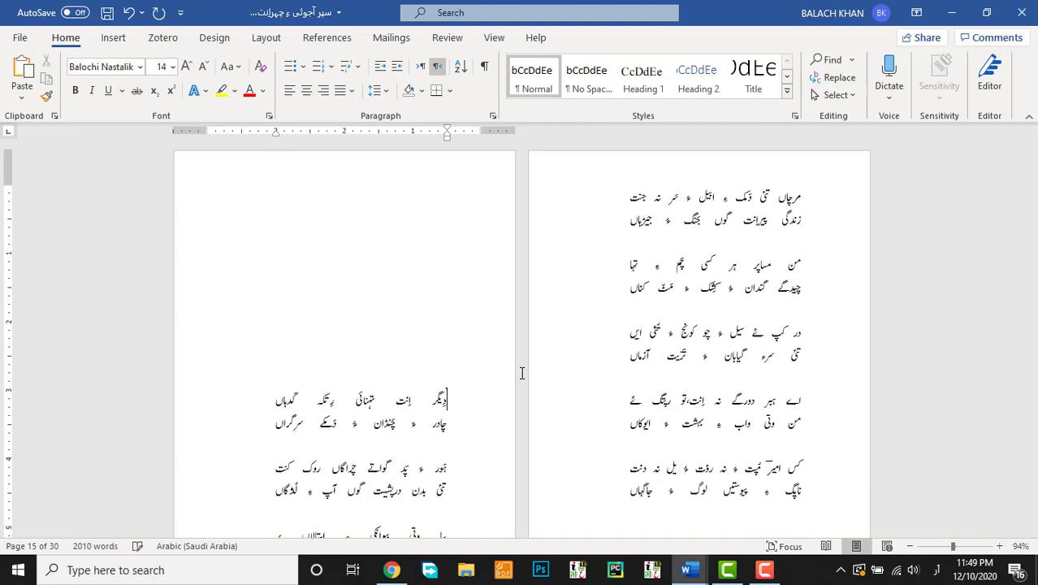
scroll(538, 349, down, 4)
scroll(455, 345, up, 2)
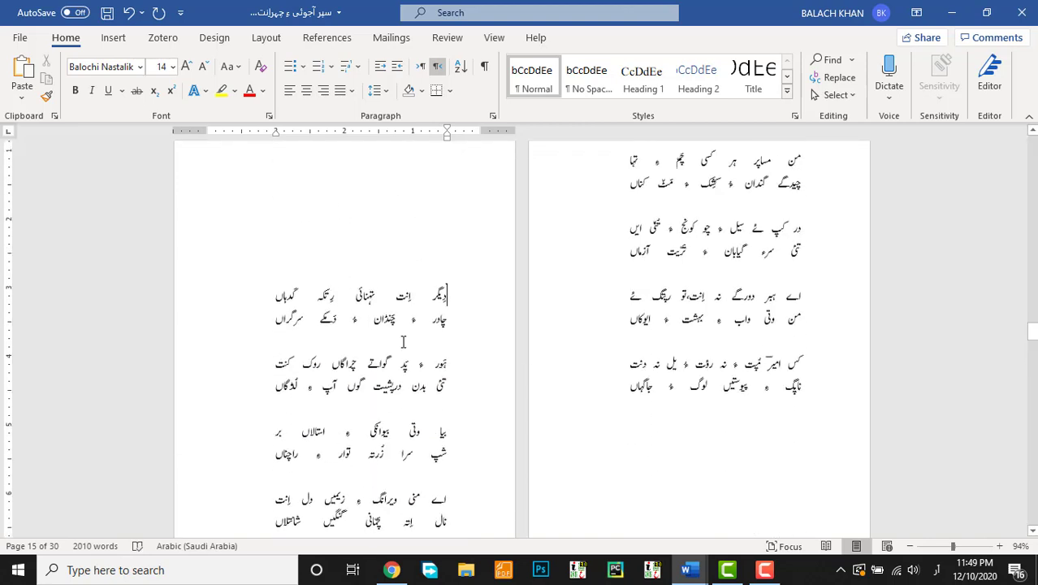
scroll(727, 300, up, 2)
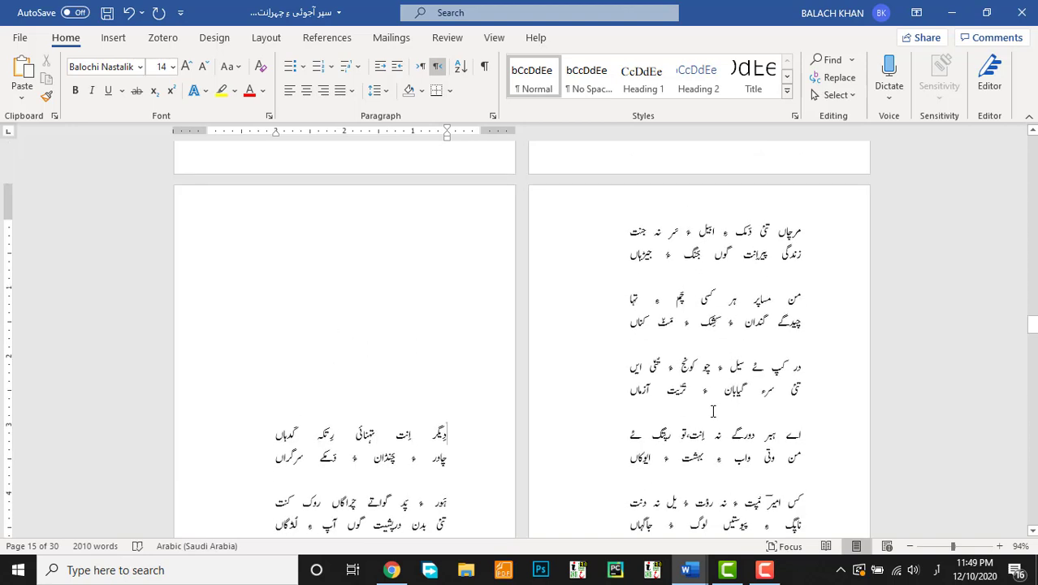
scroll(713, 411, down, 2)
Place the cursor before the first verse on page 17 and inspect that poem's opening couplets at a closer zoom
scroll(728, 366, down, 4)
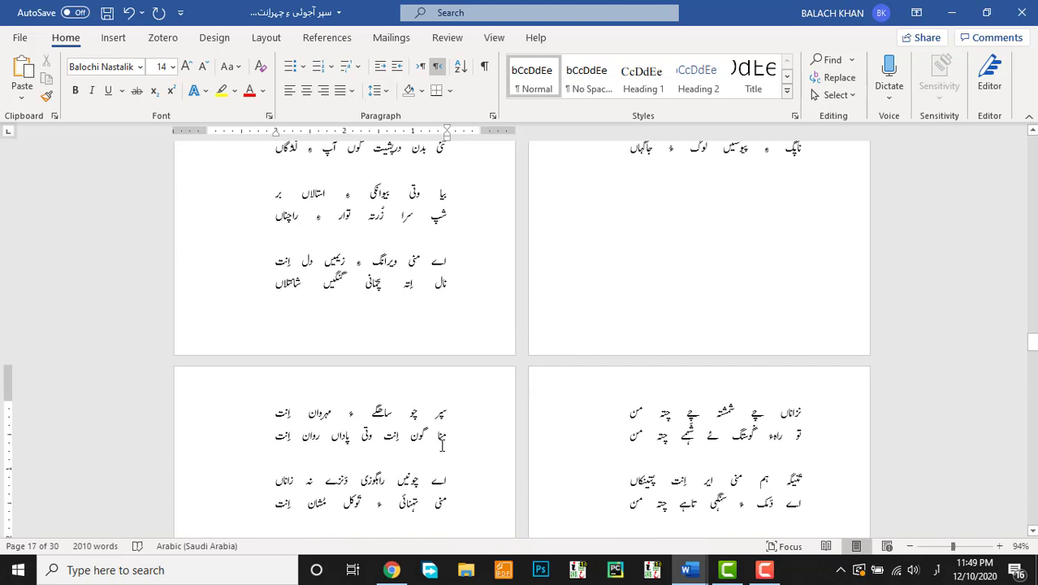
scroll(438, 450, down, 2)
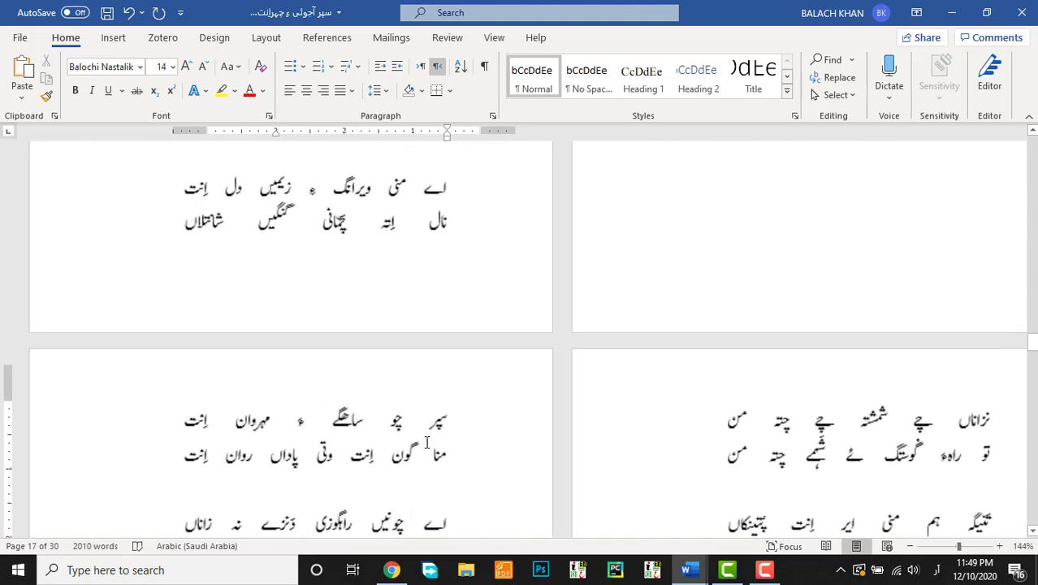
ctrl+scroll(526, 428, up, 8)
click(718, 405)
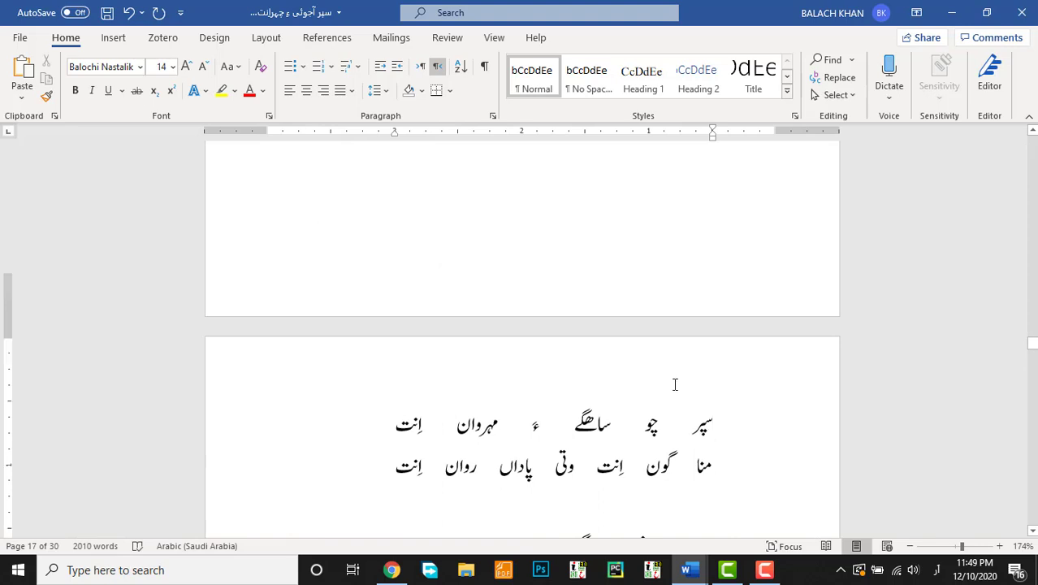
scroll(675, 384, down, 4)
scroll(702, 387, up, 3)
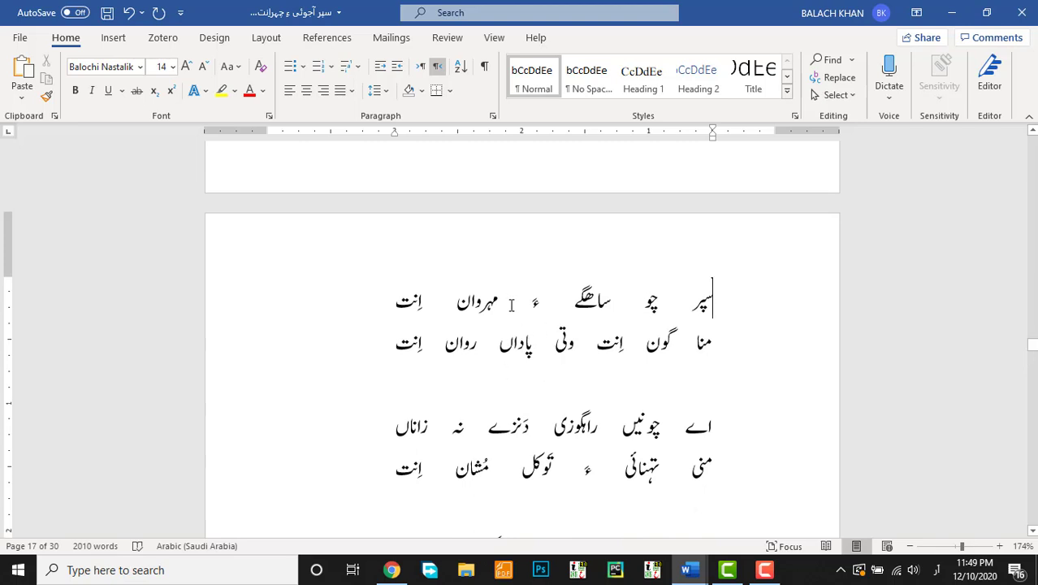
Increase the right indent of the whole poem on page 17 to about 0.9 inch, narrowing its couplets, and check the spacing through its last line
scroll(454, 313, down, 10)
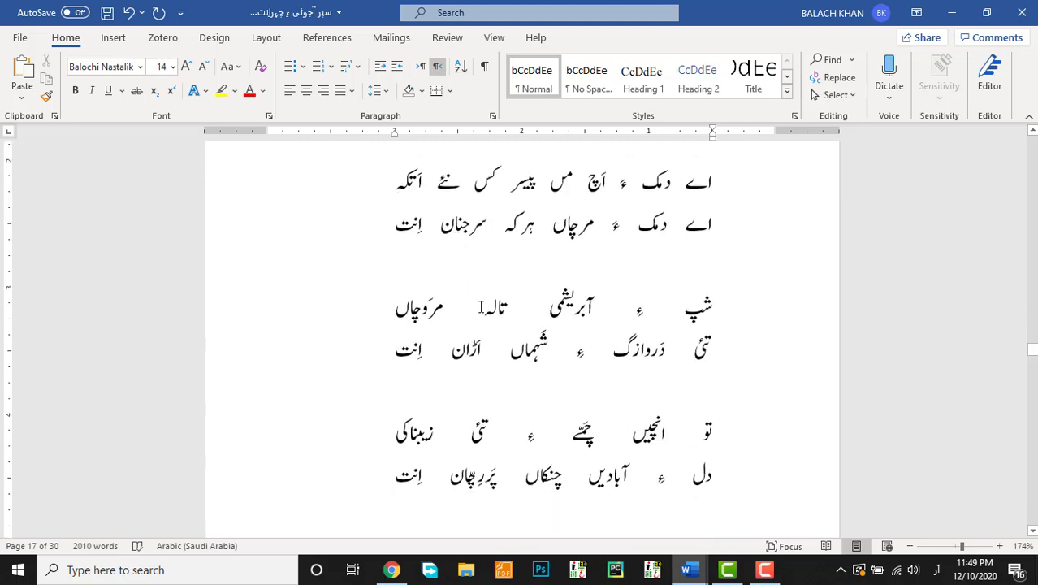
scroll(480, 306, up, 4)
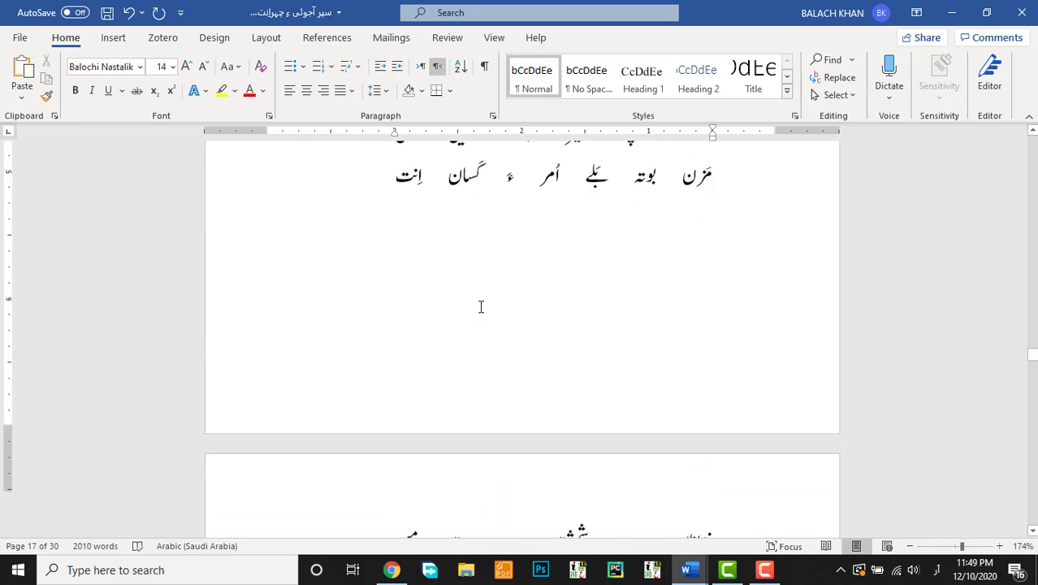
scroll(417, 288, down, 12)
scroll(668, 241, up, 5)
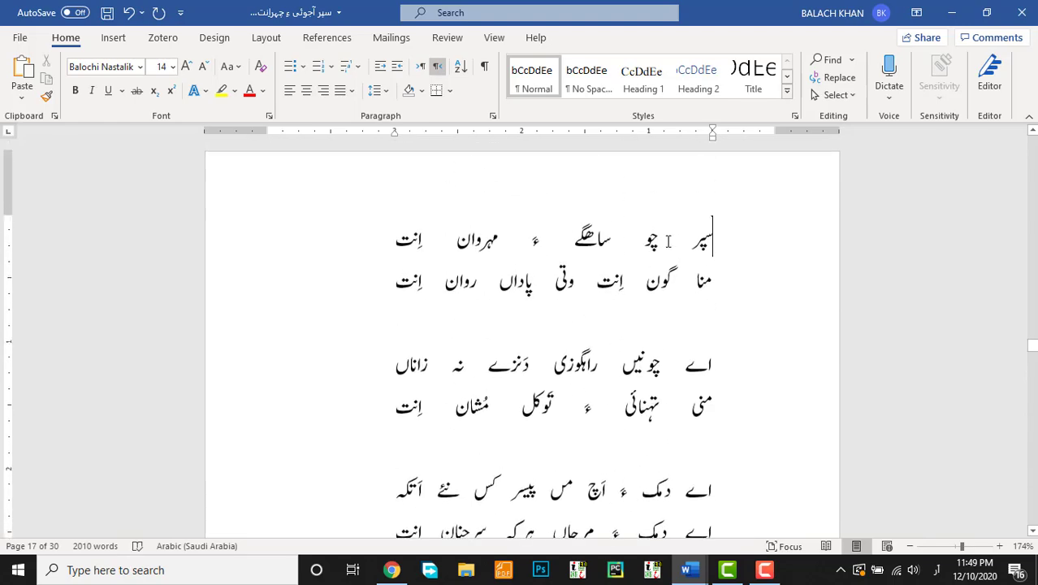
scroll(699, 282, down, 11)
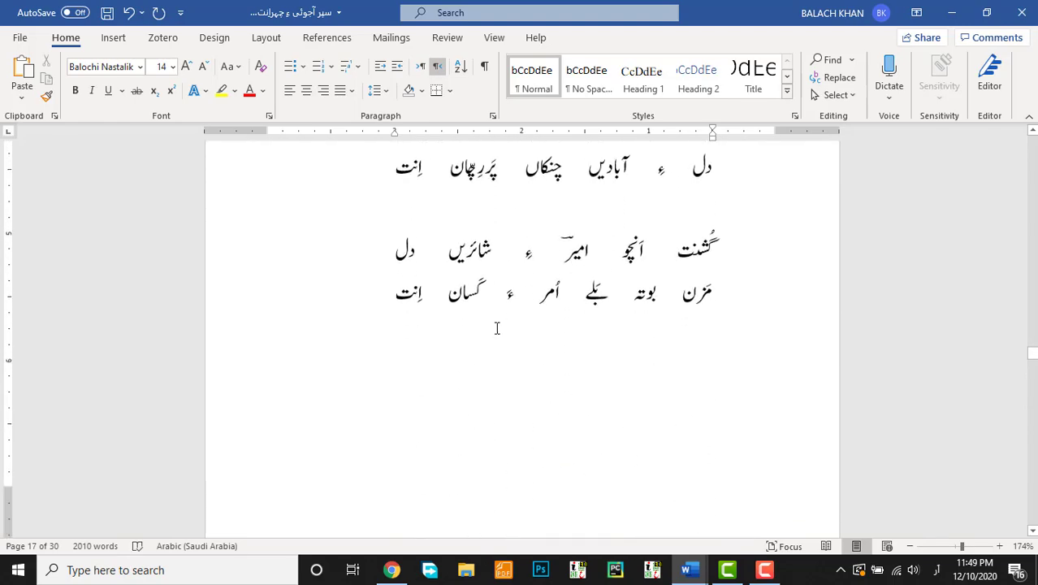
mouse_move(397, 298)
mouse_down()
mouse_move(512, 329)
mouse_move(639, 241)
mouse_move(713, 140)
mouse_move(664, 150)
mouse_up()
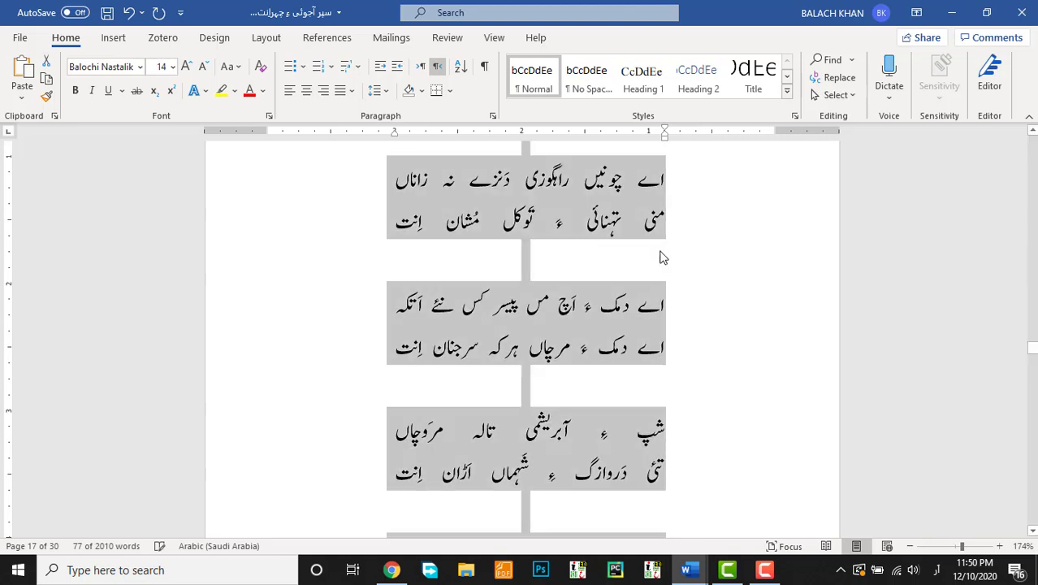
scroll(674, 276, down, 10)
scroll(681, 302, up, 5)
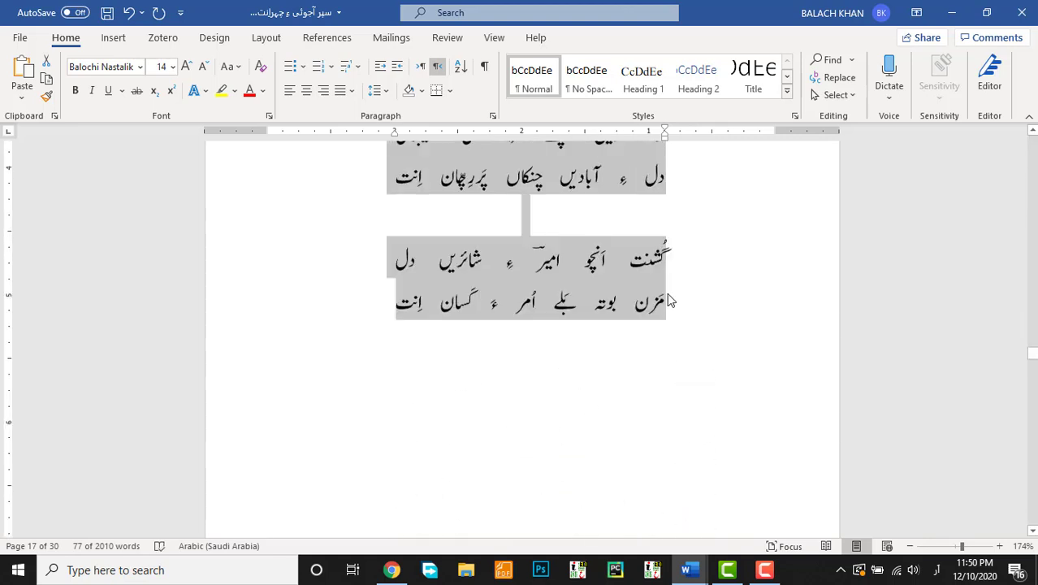
scroll(641, 415, down, 5)
Apply a right indent of about 0.9 inch to all the poems from the first verse on page 18 through the document's last line
click(727, 409)
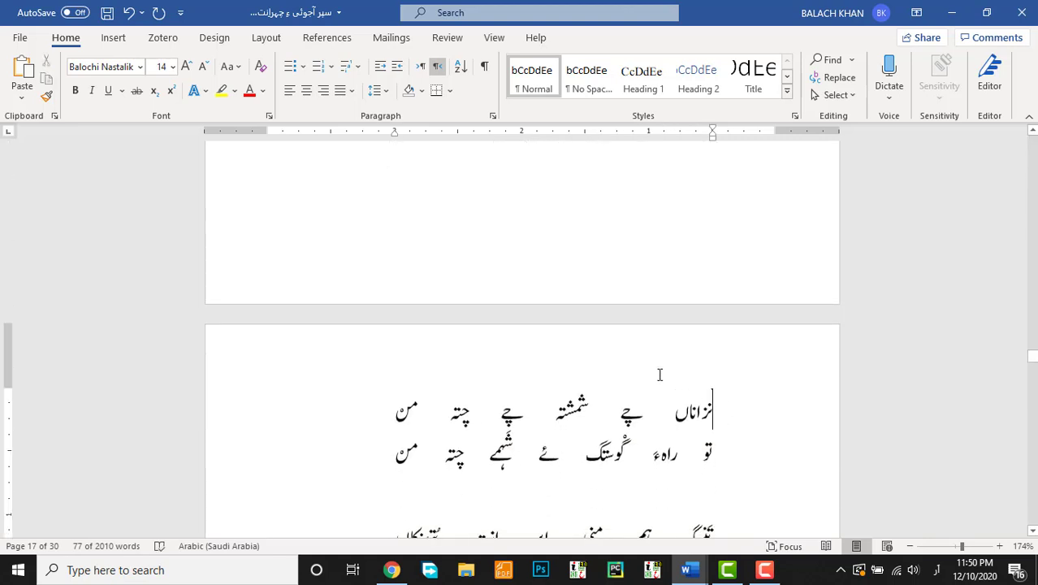
scroll(660, 363, down, 10)
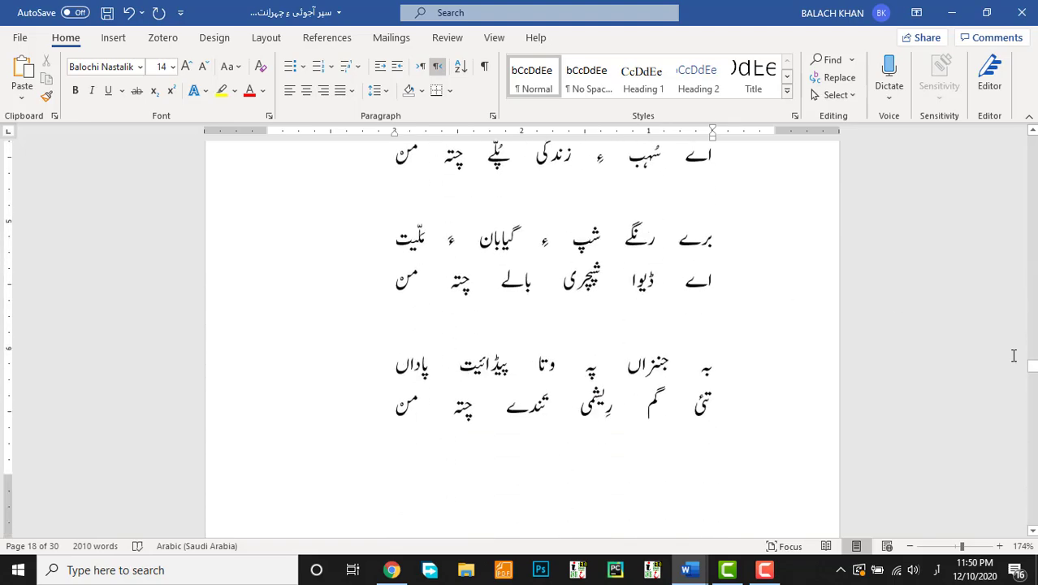
drag(1033, 369, 1035, 384)
scroll(655, 343, down, 10)
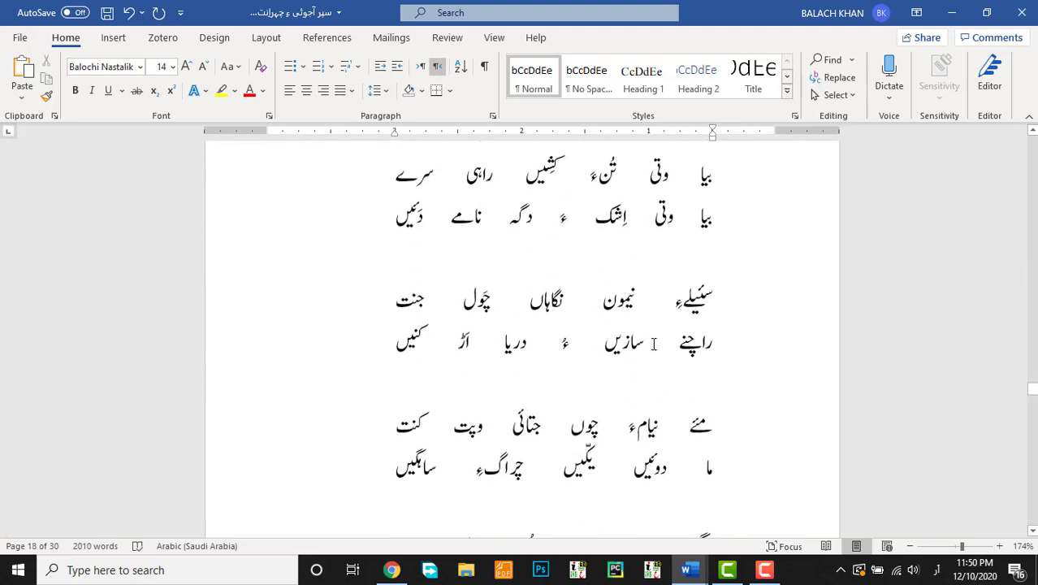
scroll(720, 354, down, 1)
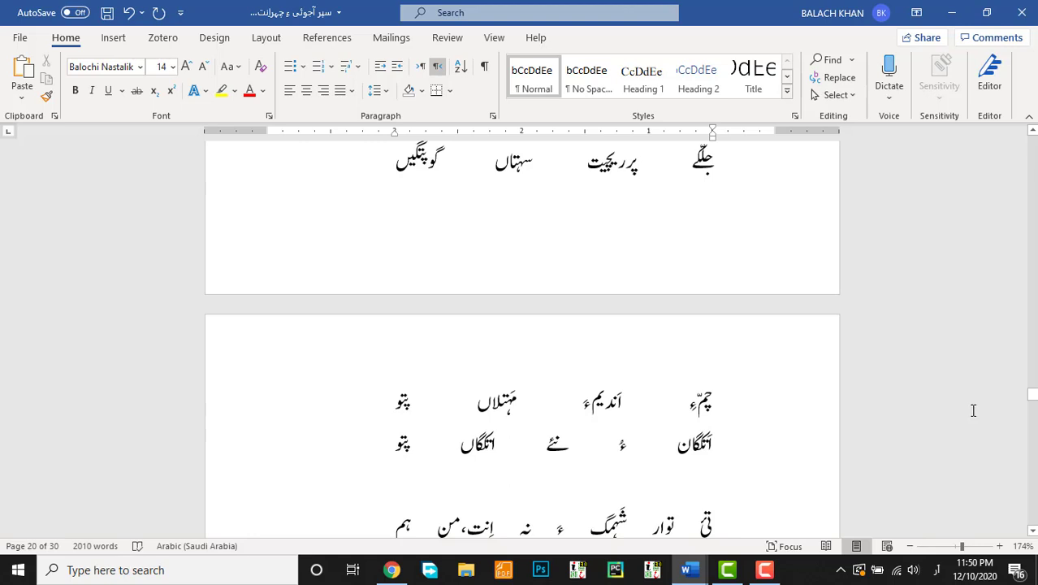
drag(1034, 395, 1033, 518)
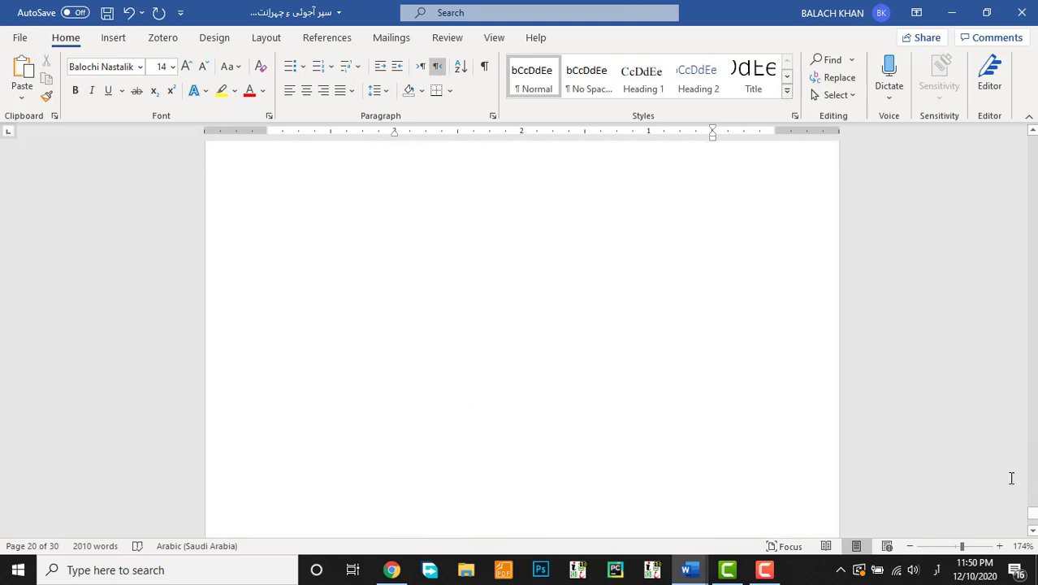
scroll(751, 348, up, 5)
shift+click(397, 372)
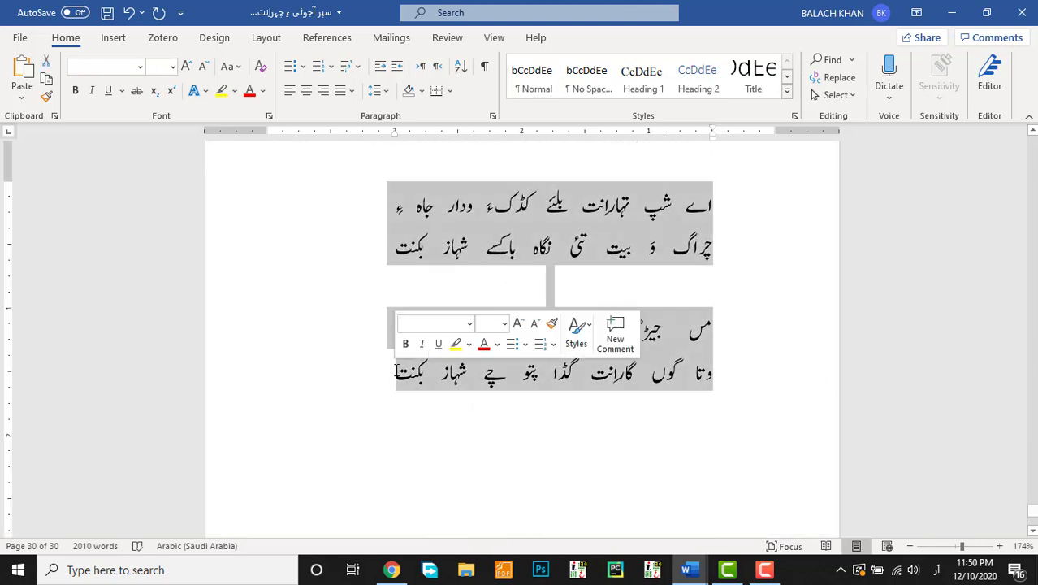
drag(714, 136, 668, 139)
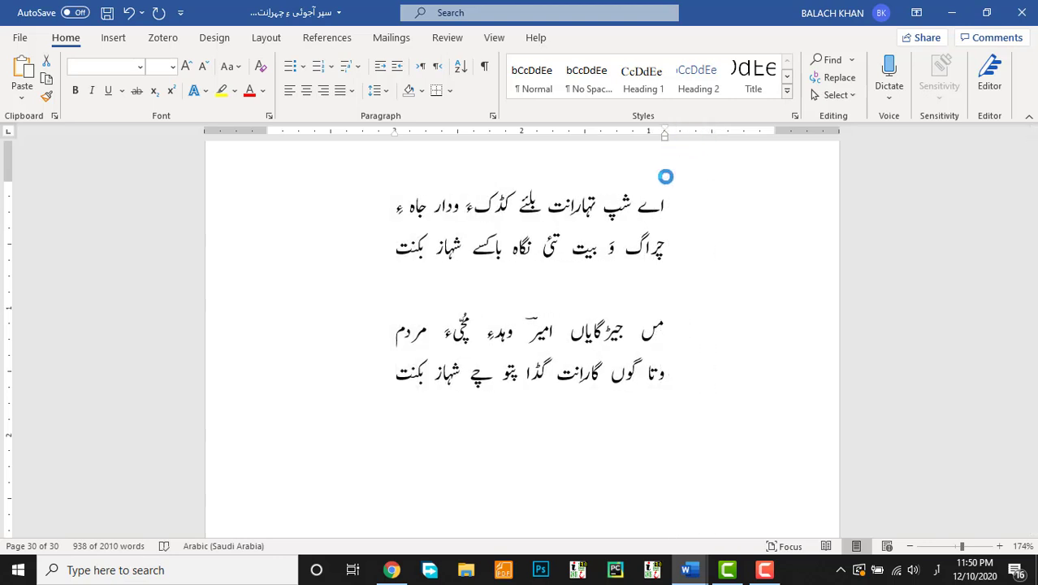
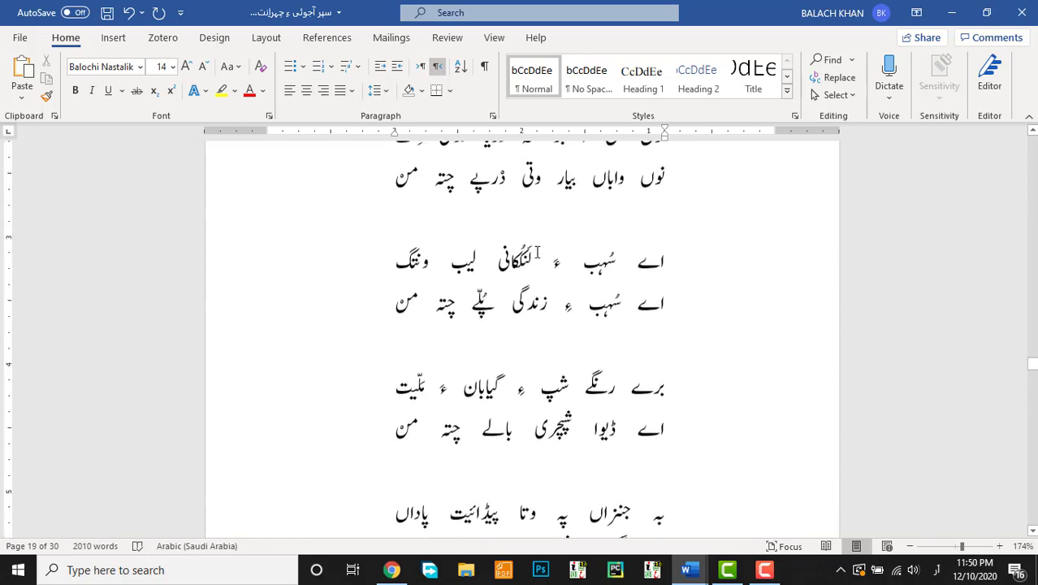
Review the poem pages from page 19 through to the end of the document
scroll(539, 253, up, 5)
scroll(542, 251, down, 2)
scroll(585, 284, down, 10)
click(648, 320)
scroll(649, 312, down, 8)
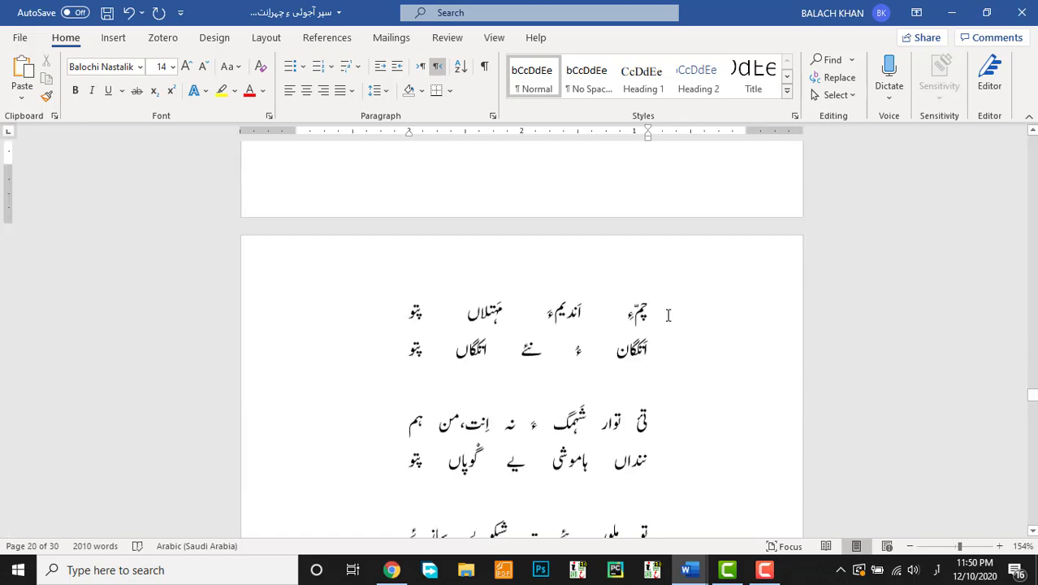
scroll(667, 318, down, 20)
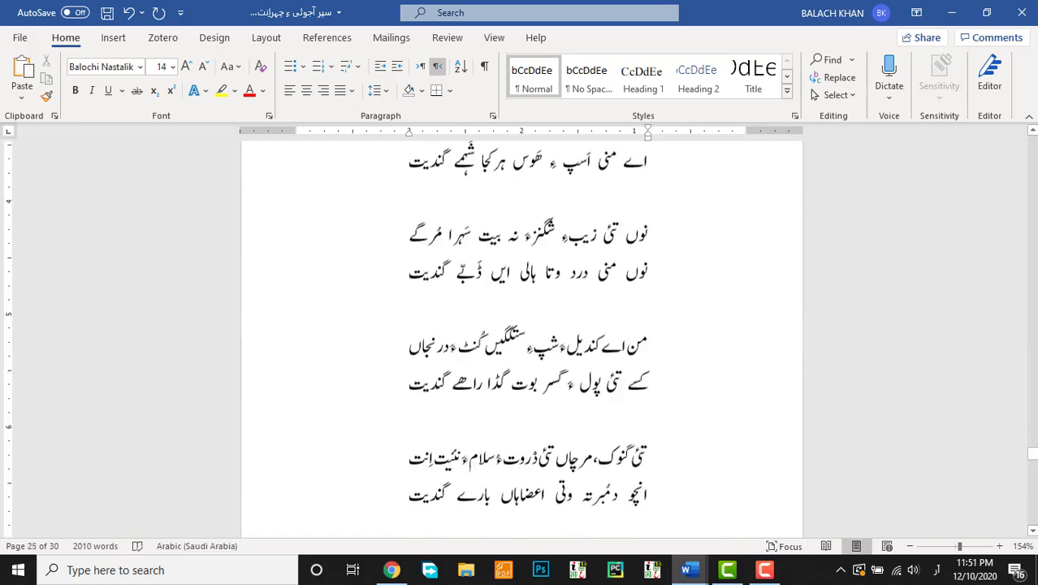
scroll(660, 347, down, 20)
click(702, 335)
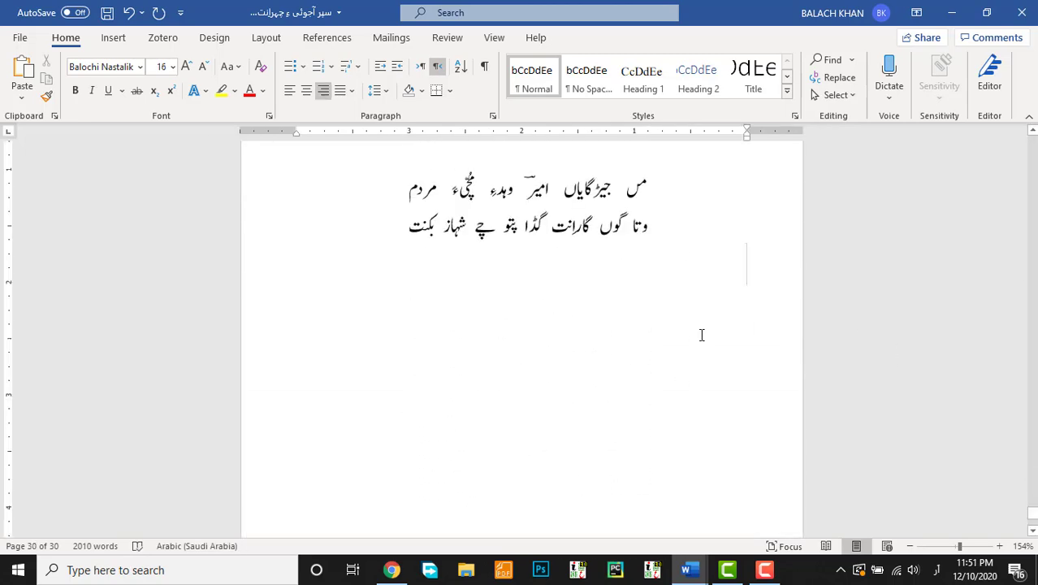
Examine the layout of all pages in a zoomed-out multi-page overview, from the last page back to the first
scroll(516, 425, up, 3)
ctrl+scroll(503, 326, down, 9)
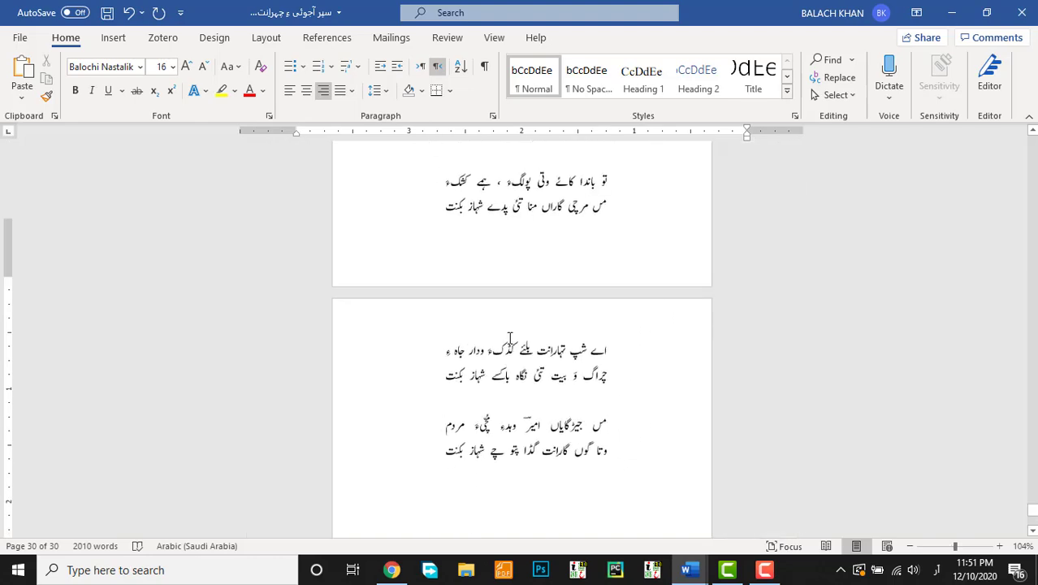
ctrl+scroll(503, 326, down, 2)
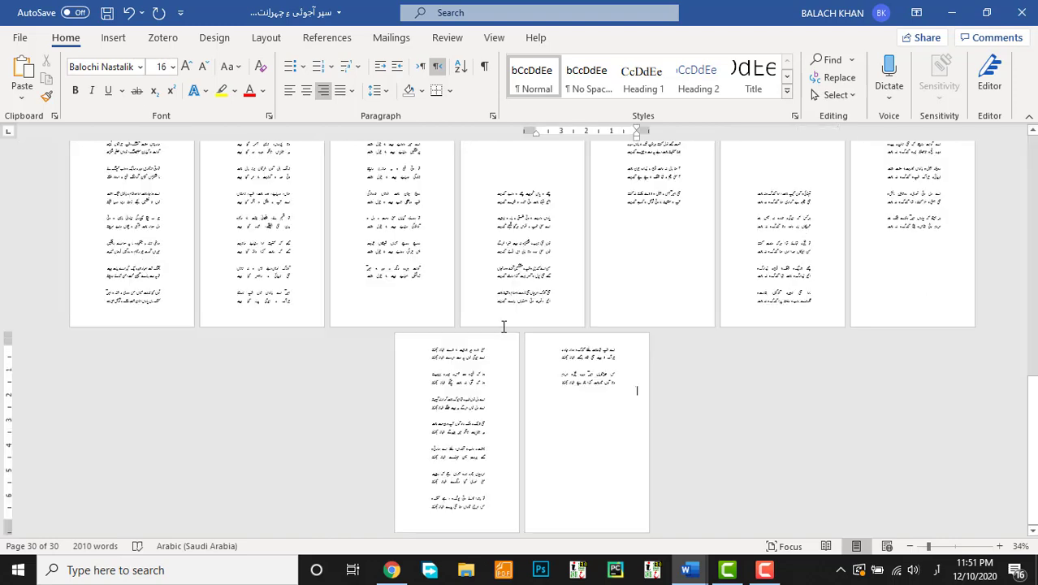
scroll(500, 325, up, 5)
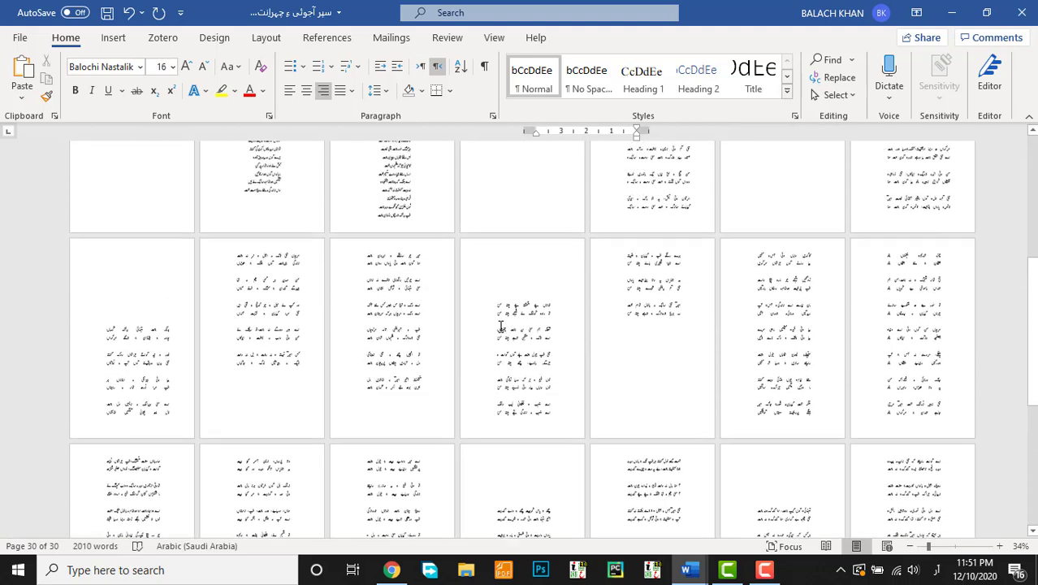
scroll(499, 326, up, 3)
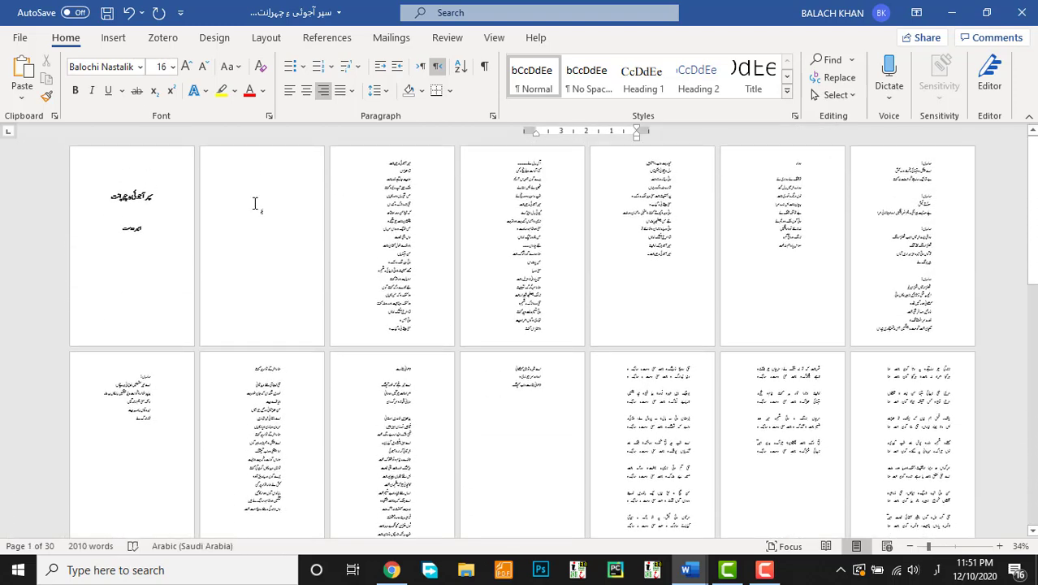
scroll(563, 327, down, 2)
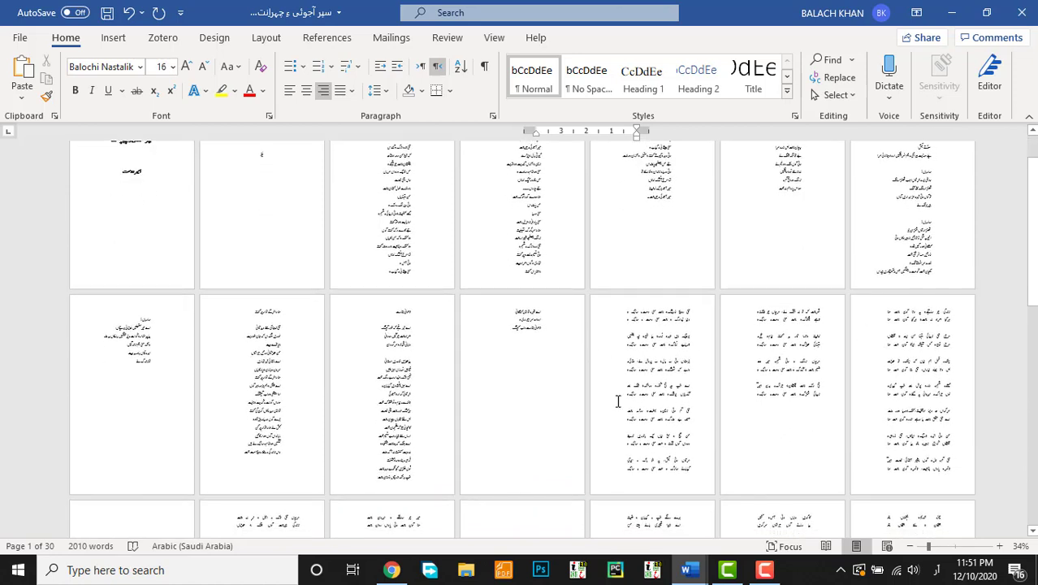
scroll(300, 255, up, 1)
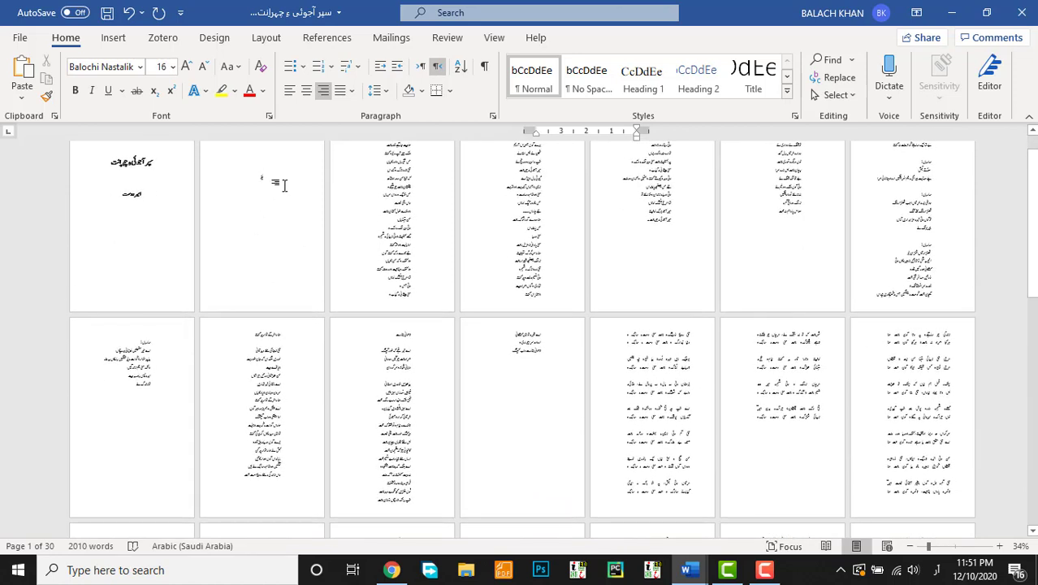
Browse the poems from page 2 onward to find where the free-verse section ends and the couplet poems begin
click(254, 210)
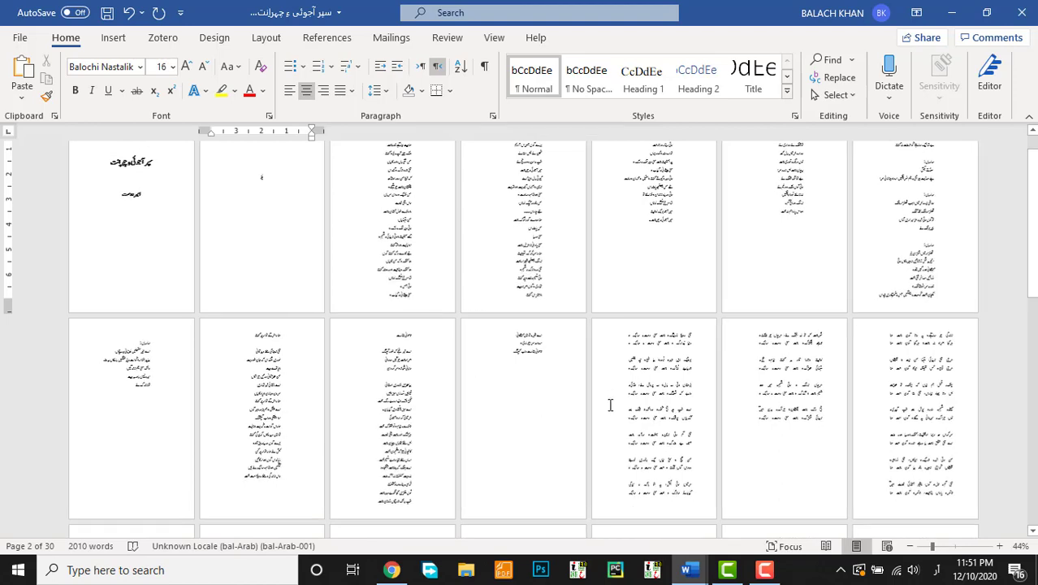
scroll(641, 402, up, 6)
scroll(675, 416, down, 10)
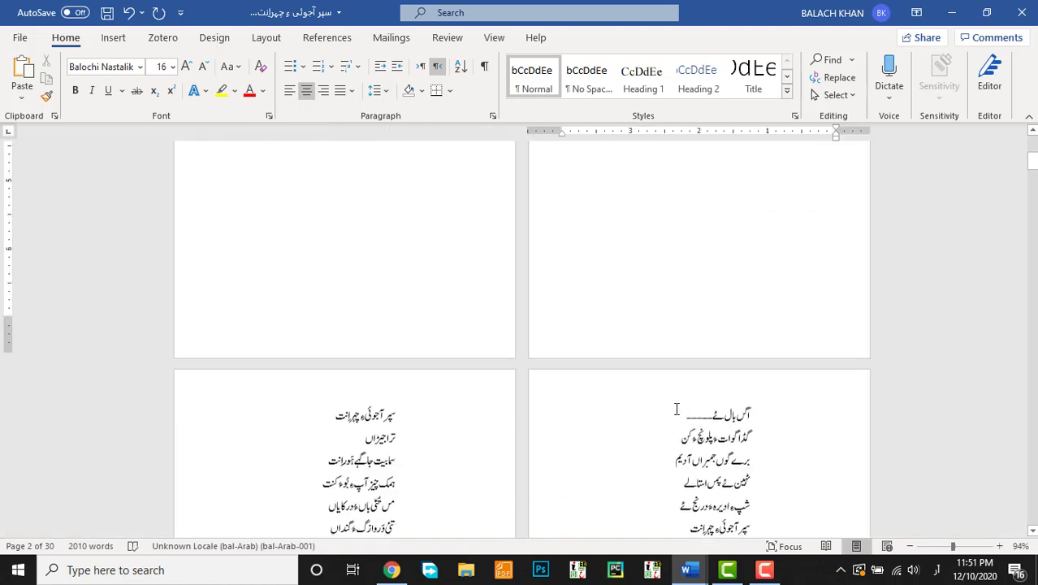
scroll(667, 414, down, 15)
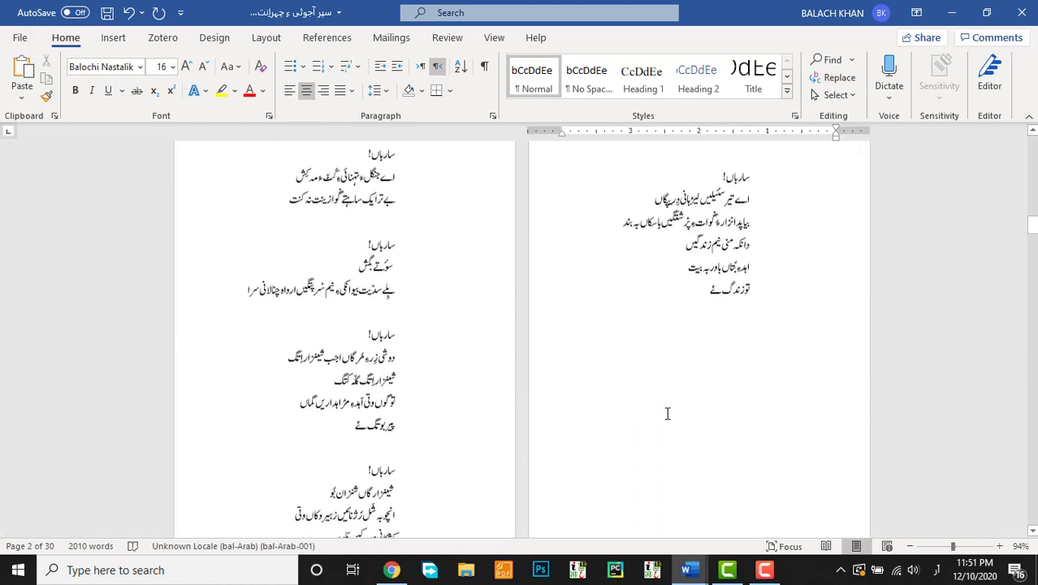
scroll(662, 411, down, 3)
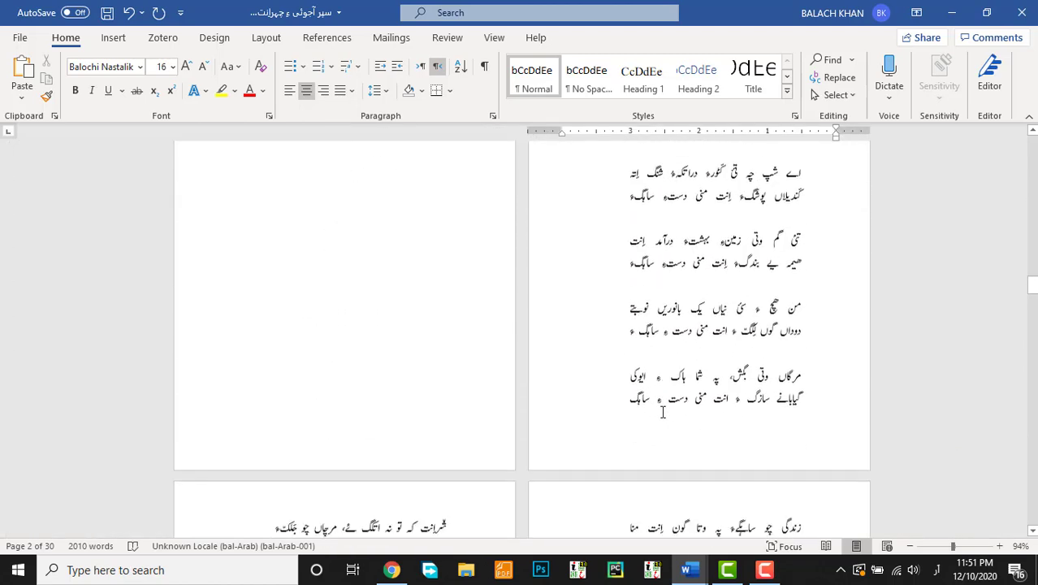
scroll(618, 406, up, 3)
scroll(585, 402, up, 3)
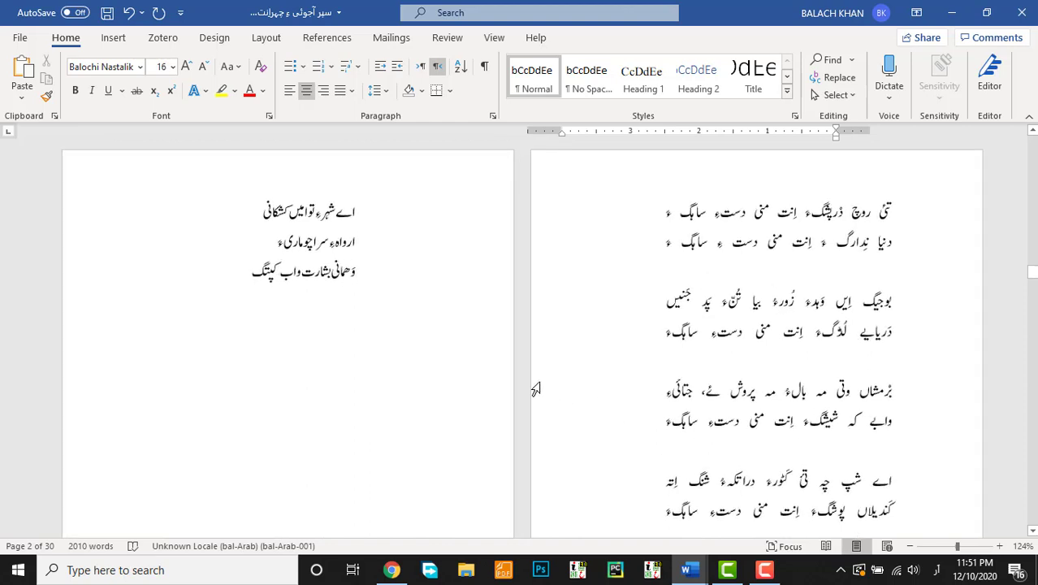
scroll(536, 391, up, 1)
scroll(517, 369, down, 8)
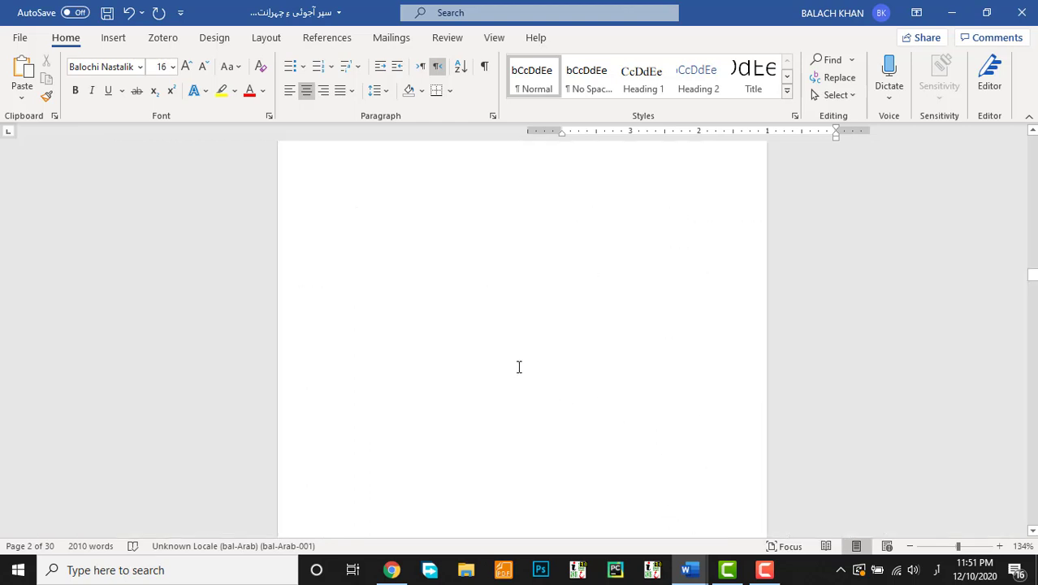
Insert a page break after the last line of the three-line text on page 11
scroll(560, 383, up, 8)
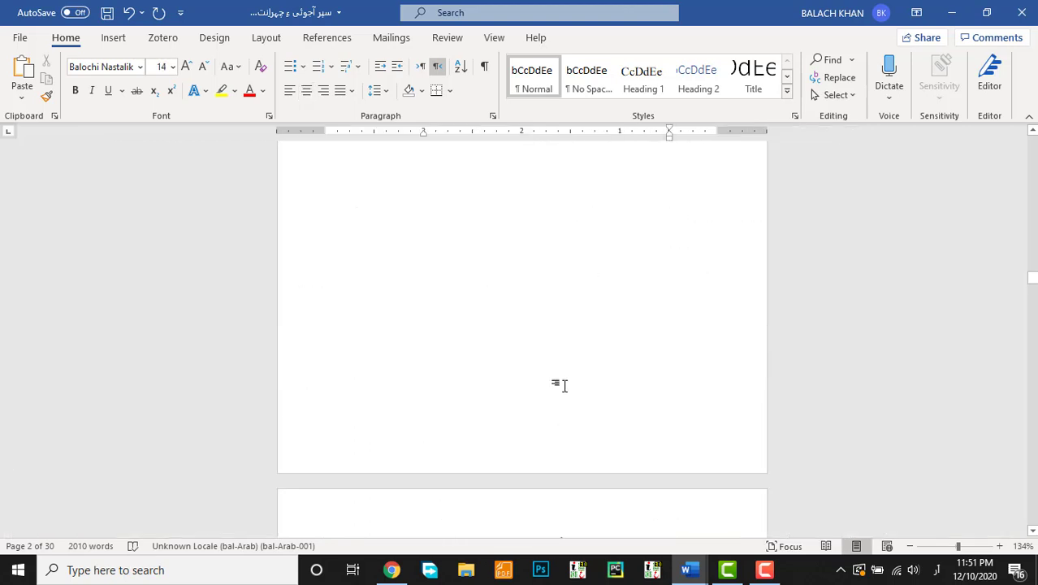
click(554, 342)
scroll(557, 351, down, 8)
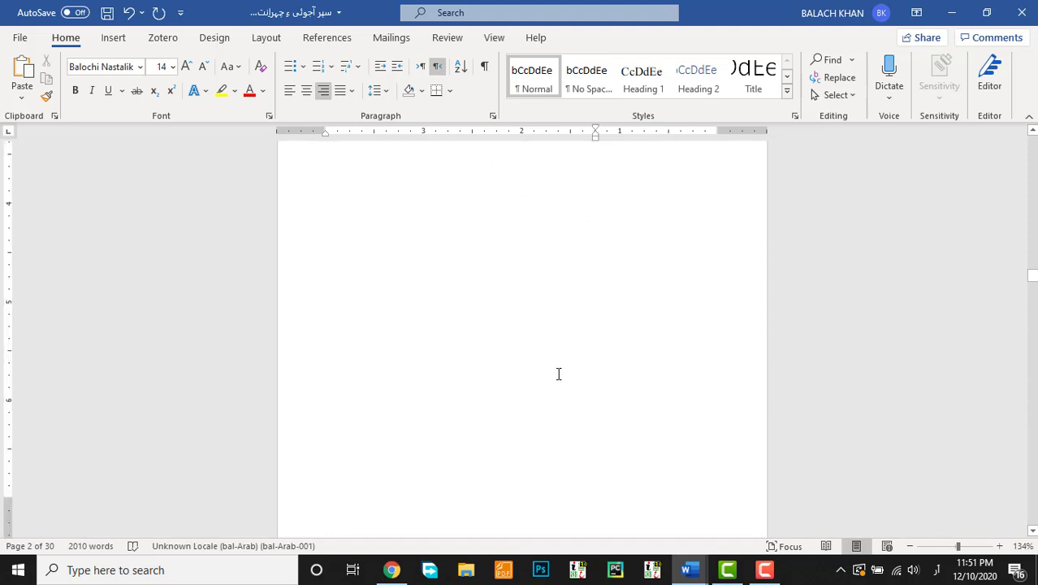
scroll(515, 314, up, 3)
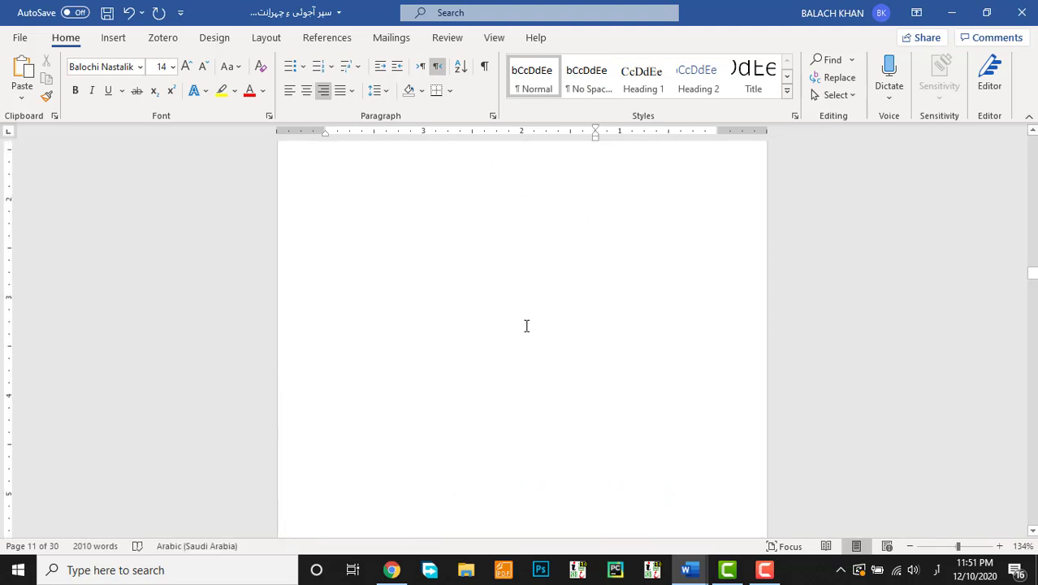
scroll(526, 325, up, 3)
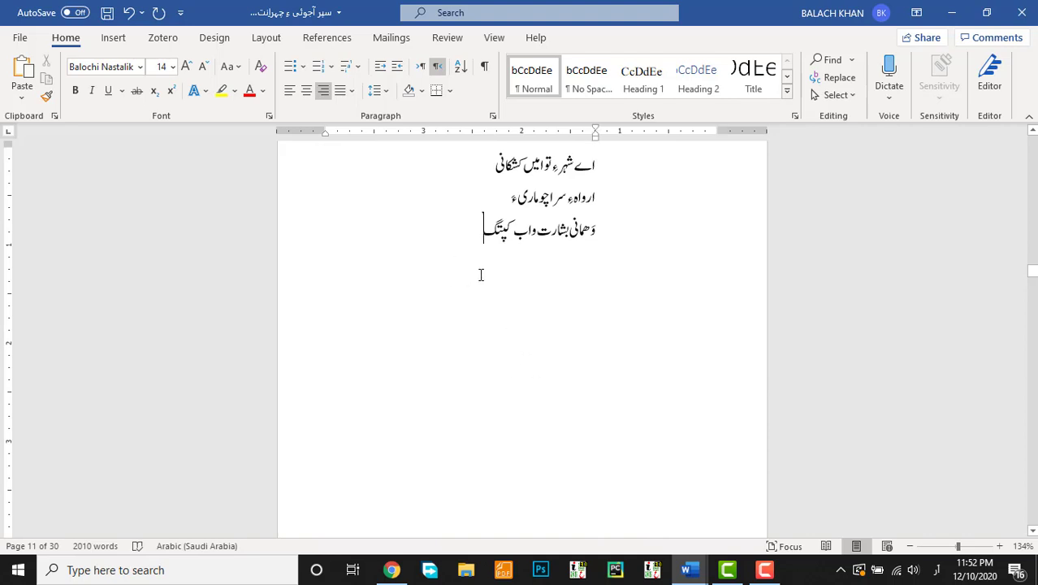
click(266, 38)
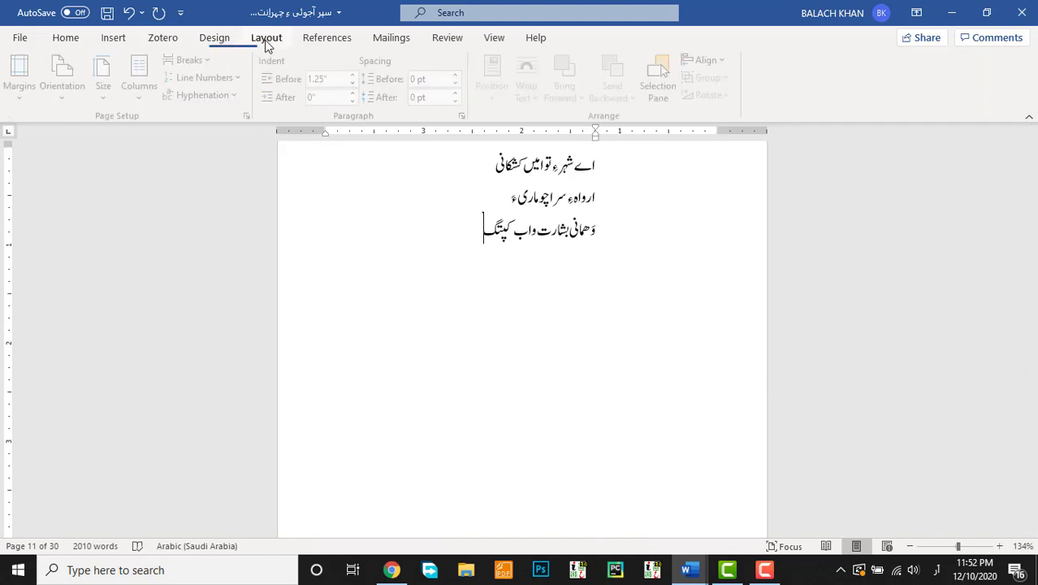
click(195, 60)
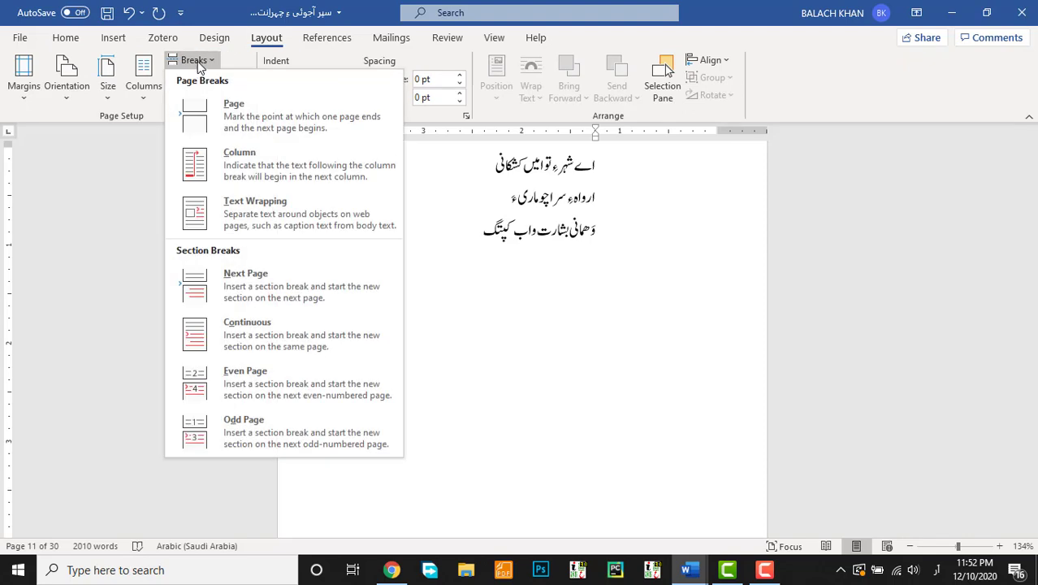
click(245, 118)
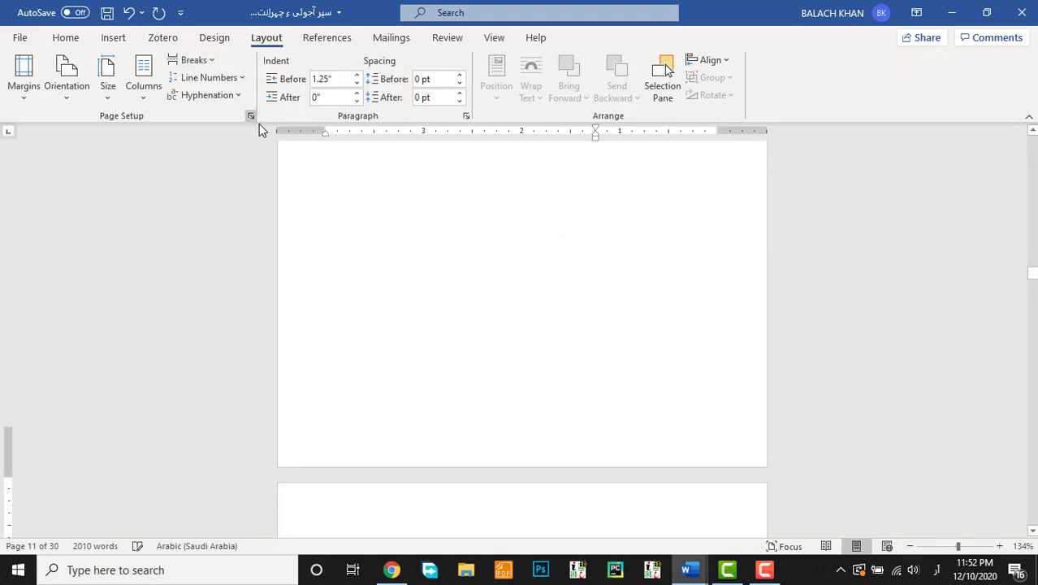
Check the blank page added after page 11 and the couplet pages that follow it
scroll(479, 213, down, 10)
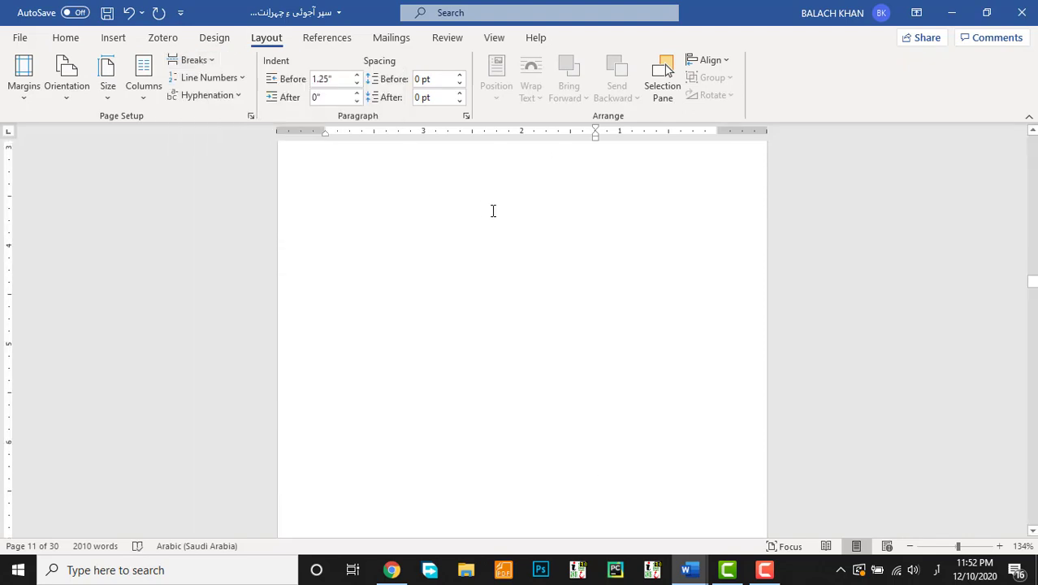
ctrl+scroll(493, 212, down, 2)
ctrl+scroll(493, 212, down, 2)
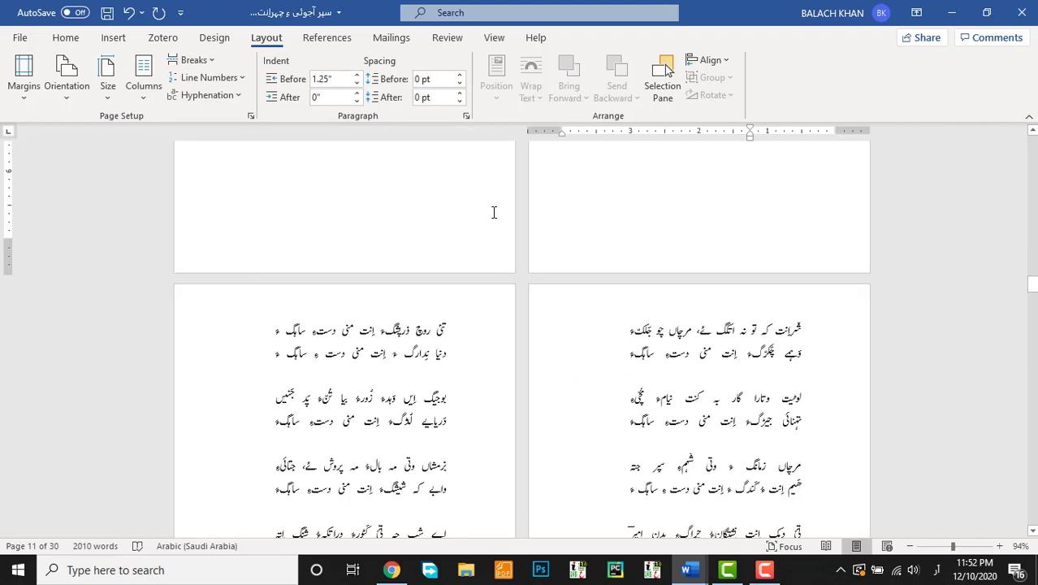
scroll(493, 212, up, 3)
scroll(493, 212, up, 2)
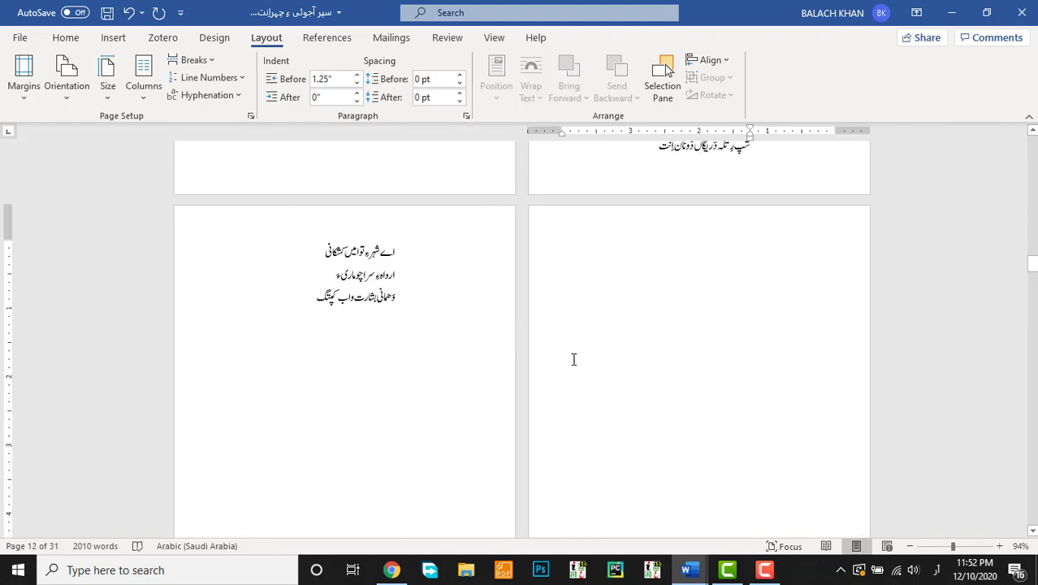
click(366, 296)
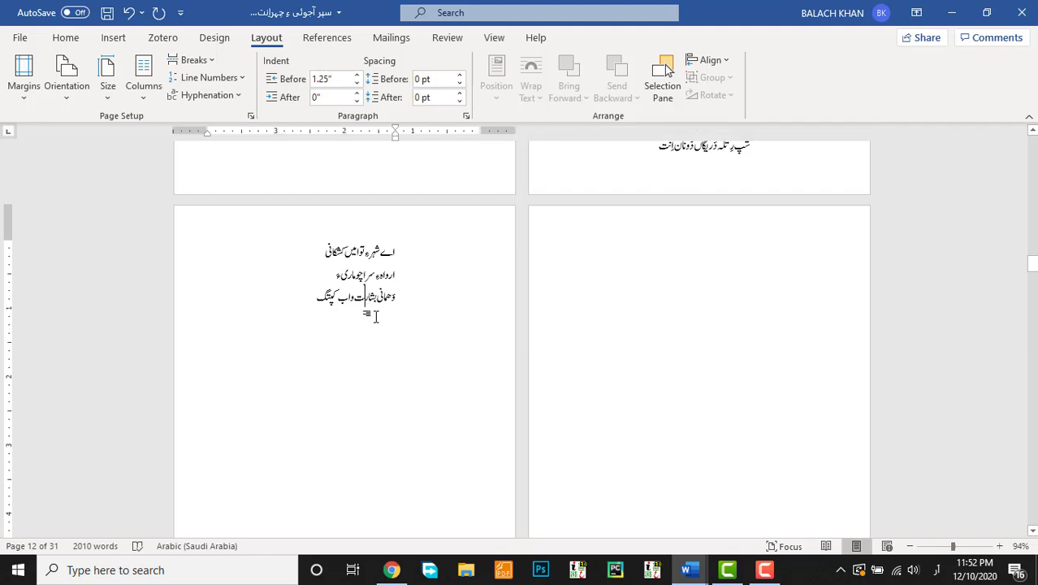
scroll(644, 317, down, 3)
click(645, 321)
scroll(611, 330, down, 3)
scroll(609, 331, down, 3)
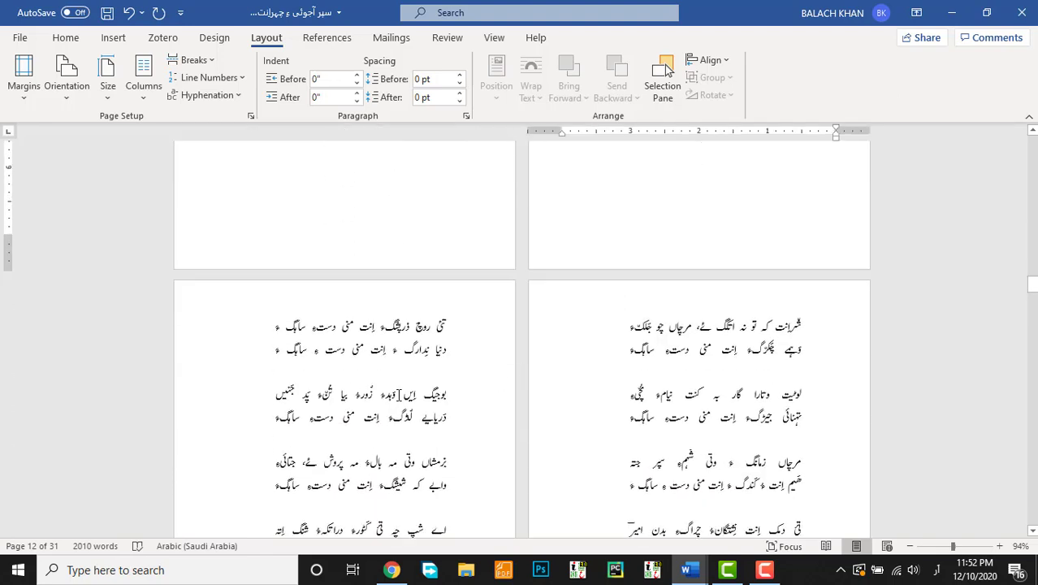
Remove the paragraph indent on the blank page 12 so that the before-text indent is 0"
scroll(640, 348, up, 6)
click(705, 322)
ctrl+scroll(545, 298, up, 4)
scroll(545, 298, up, 2)
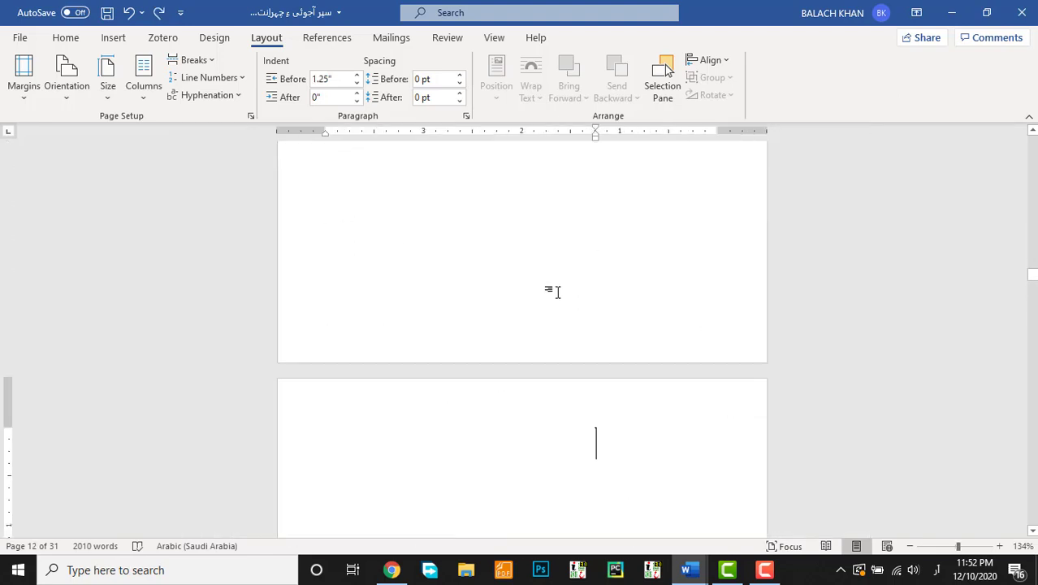
scroll(601, 325, down, 1)
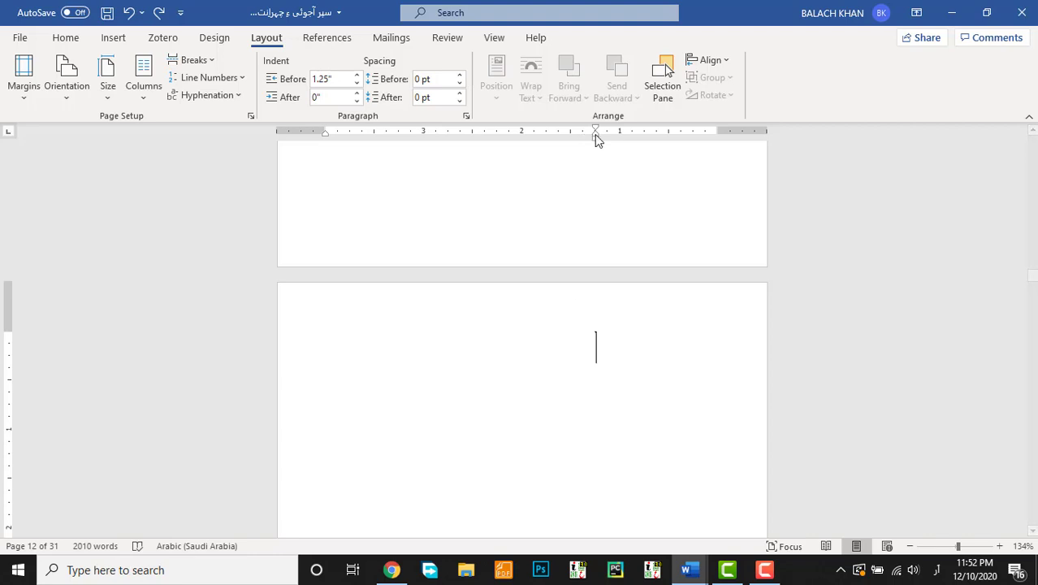
drag(593, 138, 718, 147)
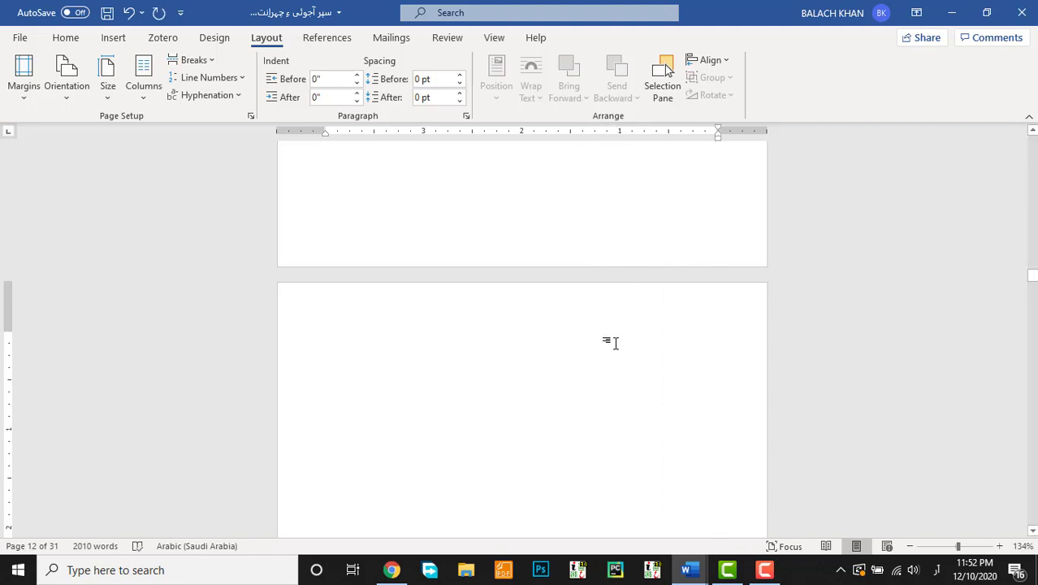
Add the centred title "دستونک" a few lines down on blank page 12 and enlarge its font
scroll(615, 343, down, 1)
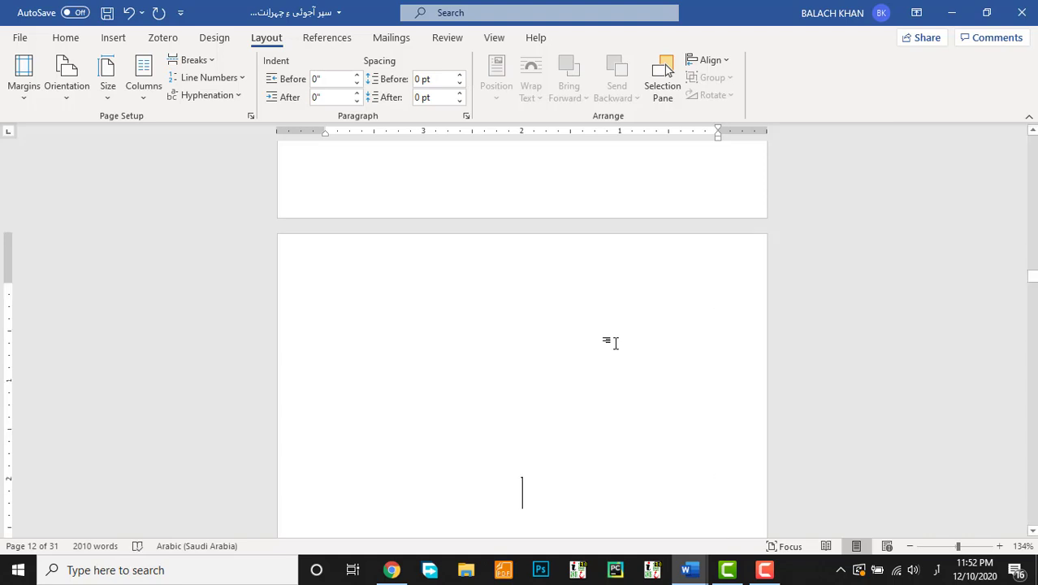
key(ctrl+e)
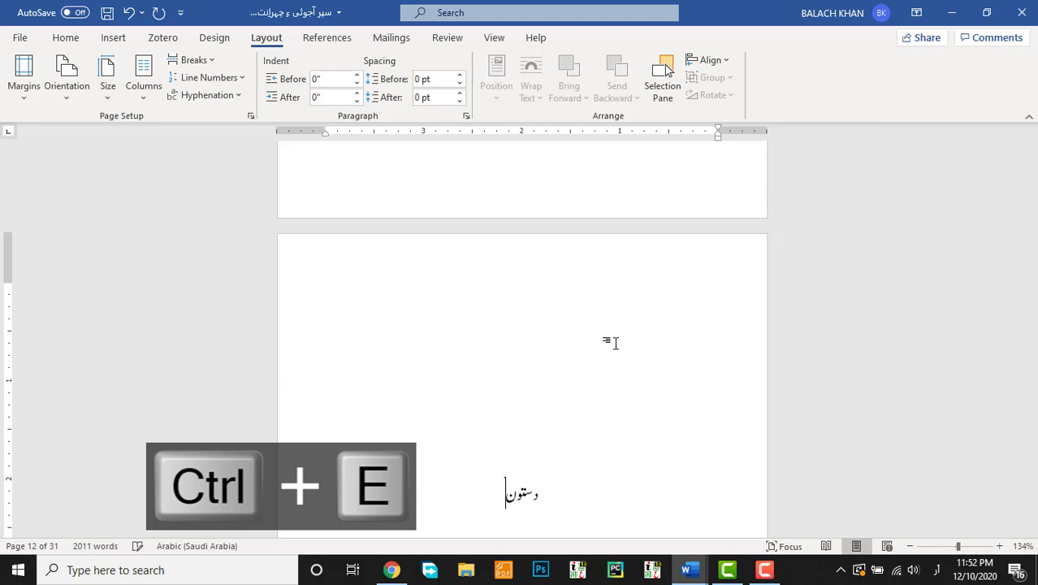
key(shift+End)
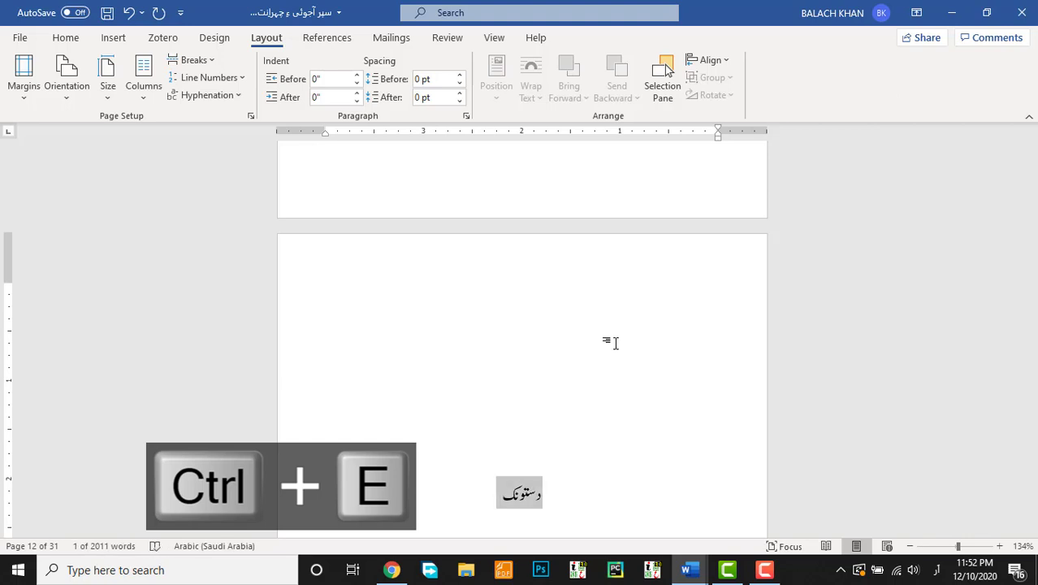
key(ctrl+bracketright)
key(ctrl+bracketright)
key(ctrl+bracketright)
key(ctrl+bracketright)
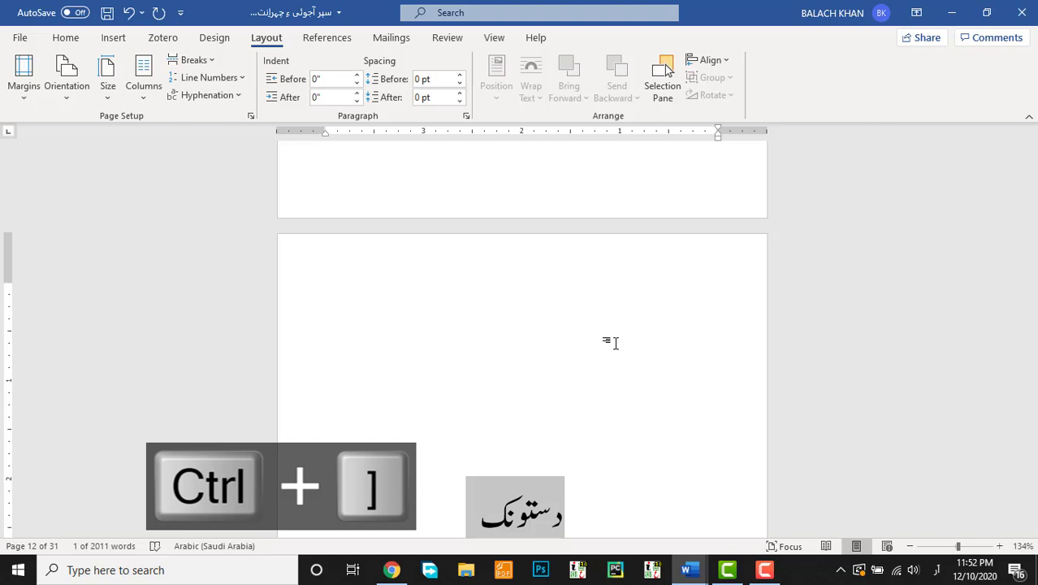
scroll(642, 293, down, 10)
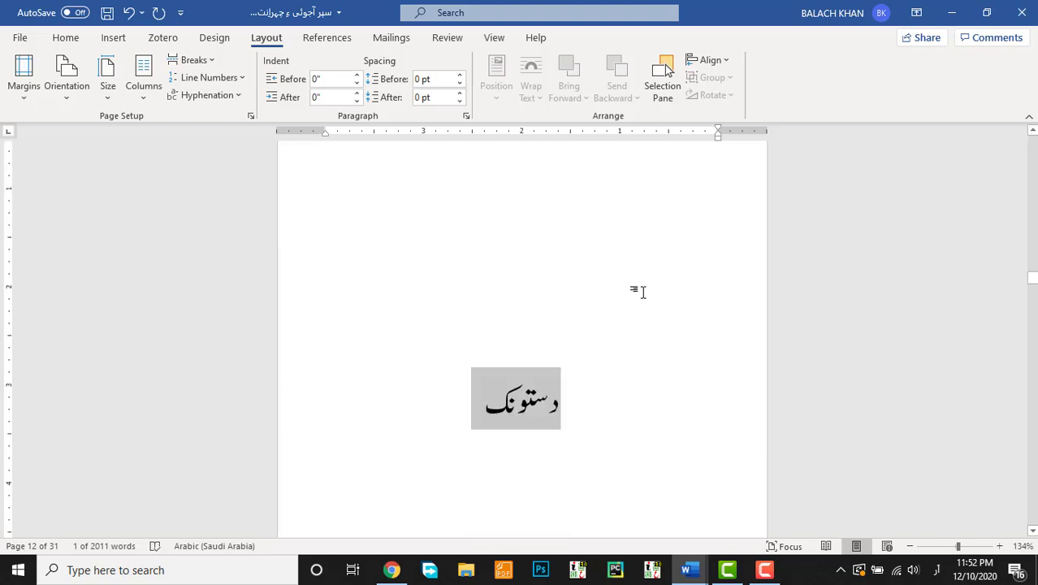
Check the whole book's page layout in a zoomed-out multi-page view, from the title page to the last couplets
ctrl+scroll(686, 332, down, 13)
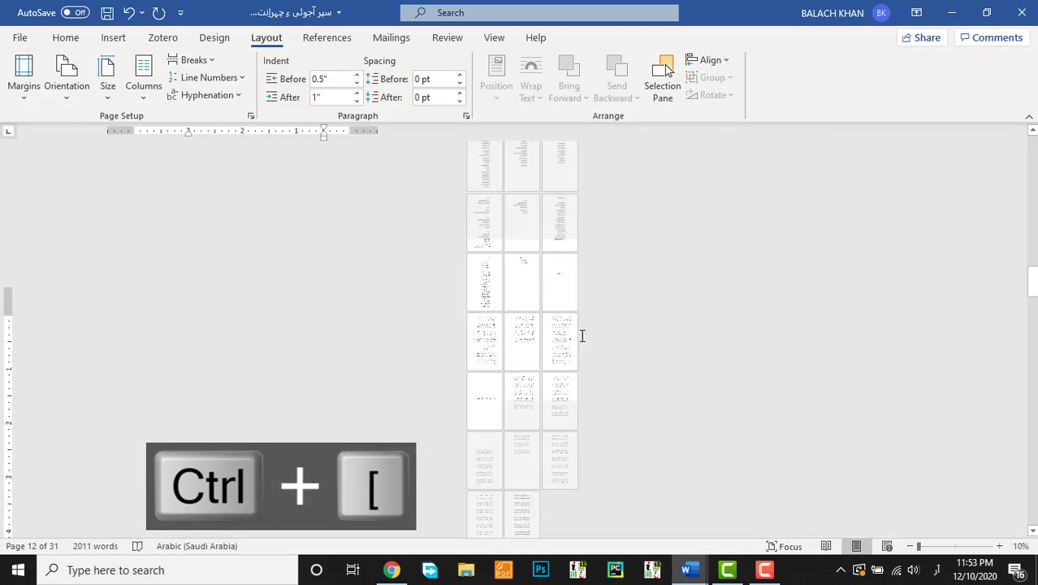
ctrl+scroll(589, 339, up, 3)
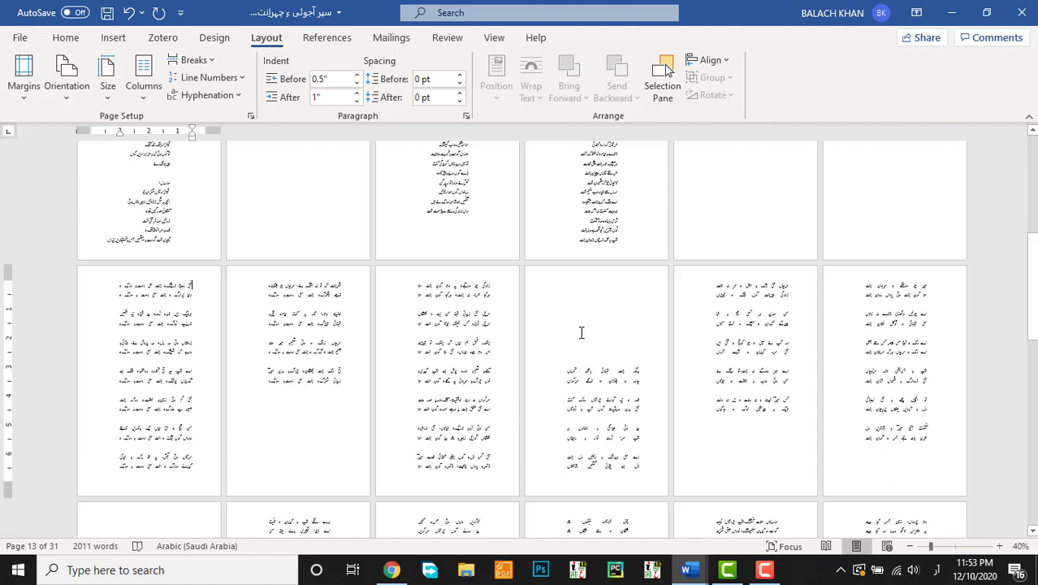
scroll(582, 333, up, 12)
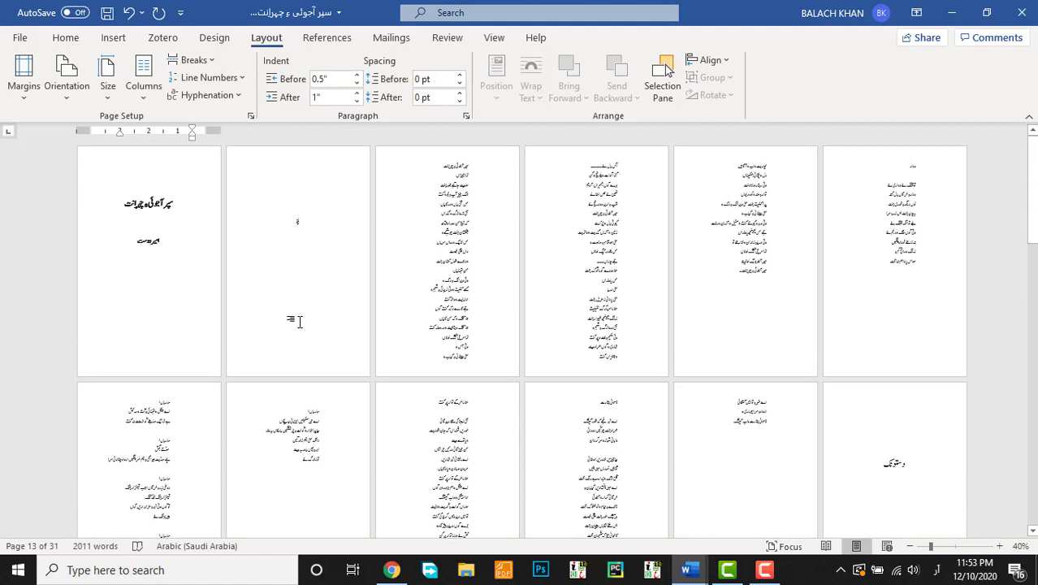
click(300, 226)
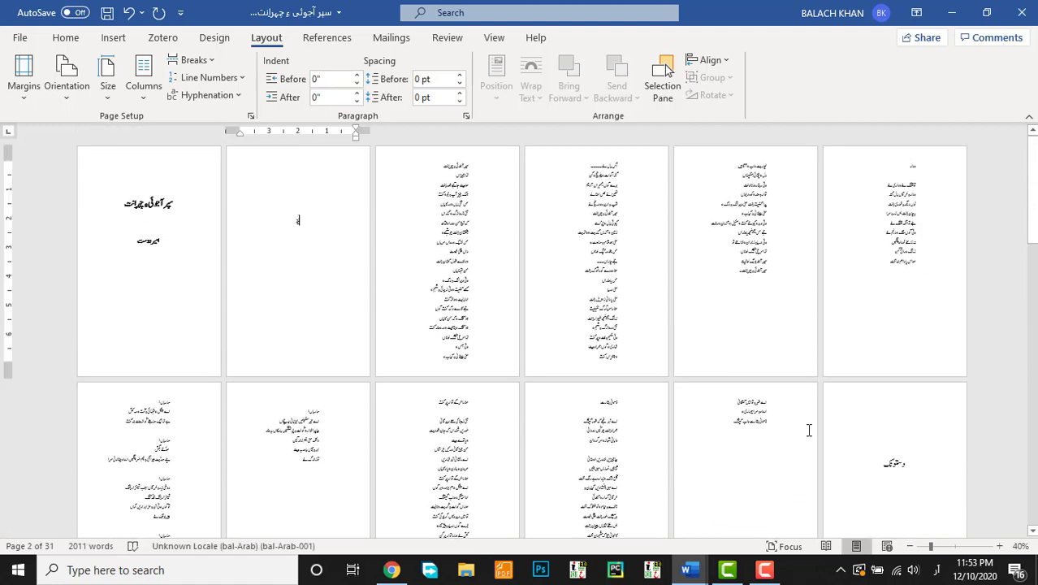
scroll(809, 429, down, 3)
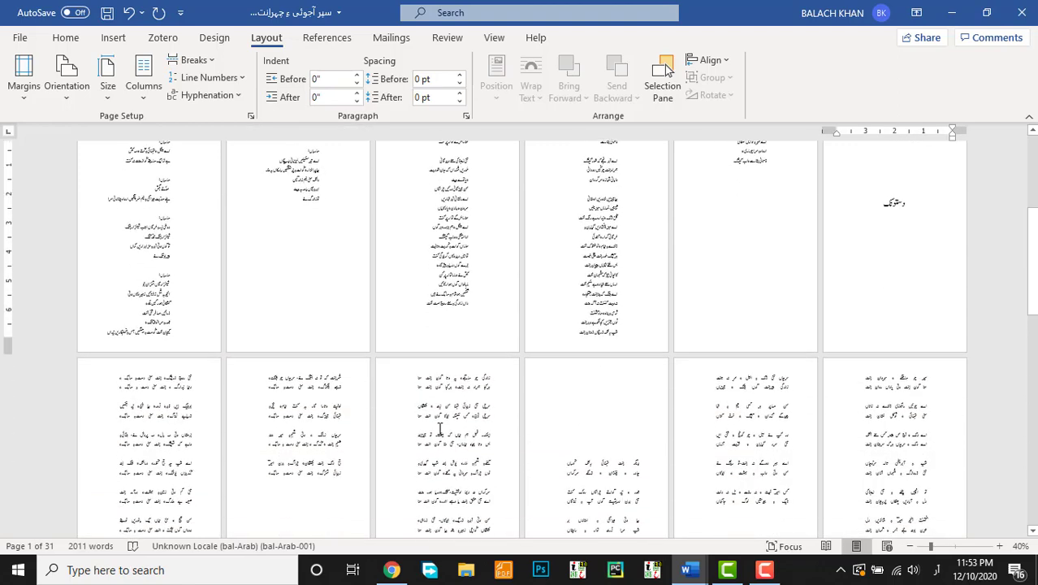
scroll(439, 429, down, 6)
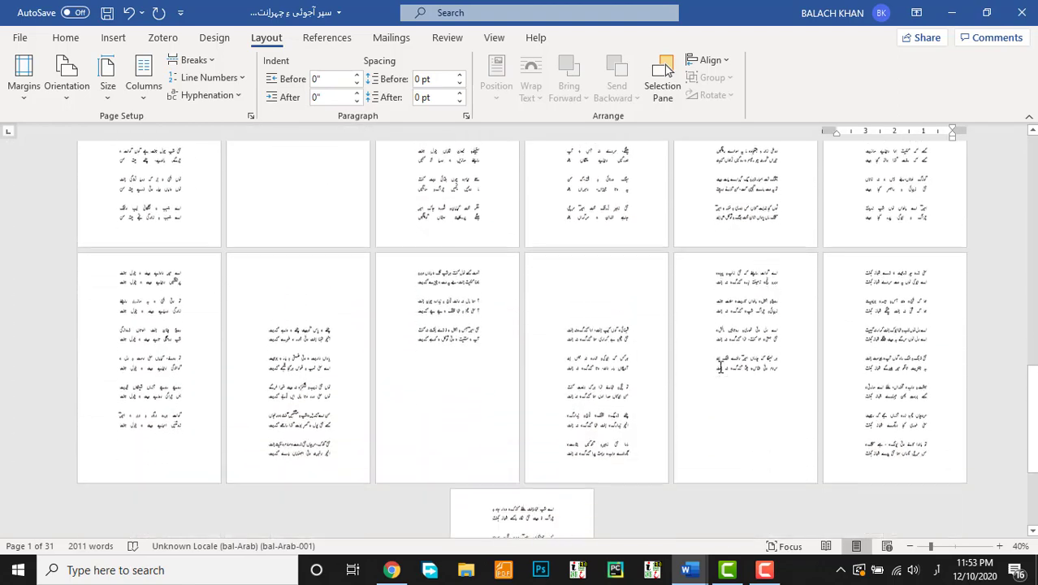
scroll(623, 417, down, 3)
click(542, 359)
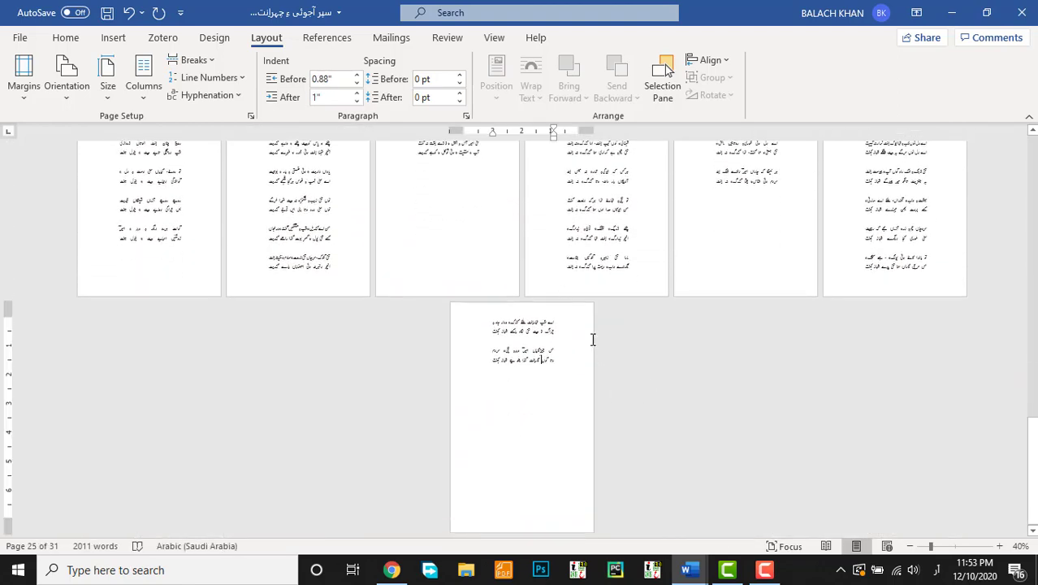
ctrl+scroll(593, 340, up, 11)
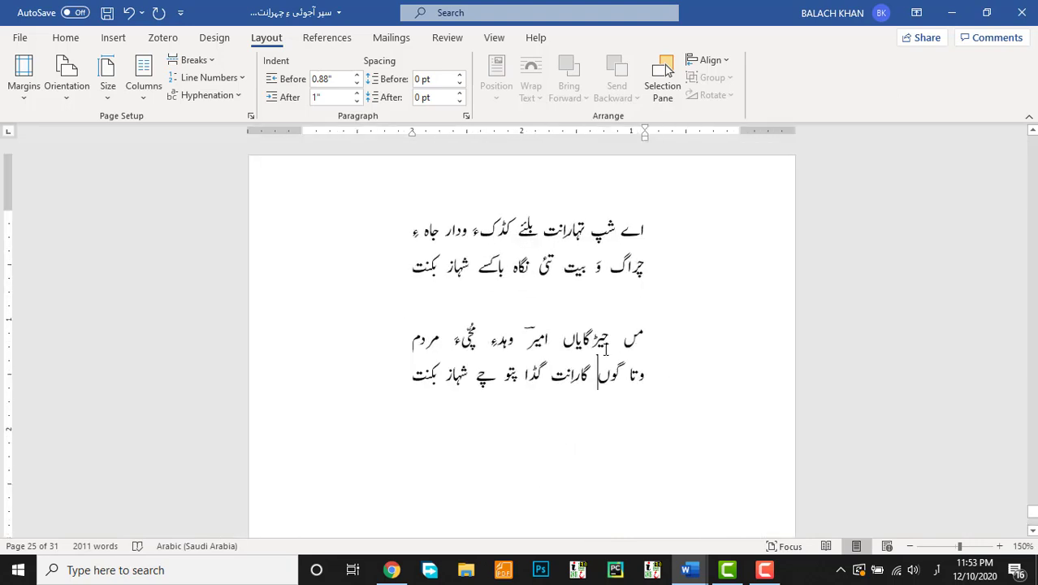
scroll(605, 349, up, 4)
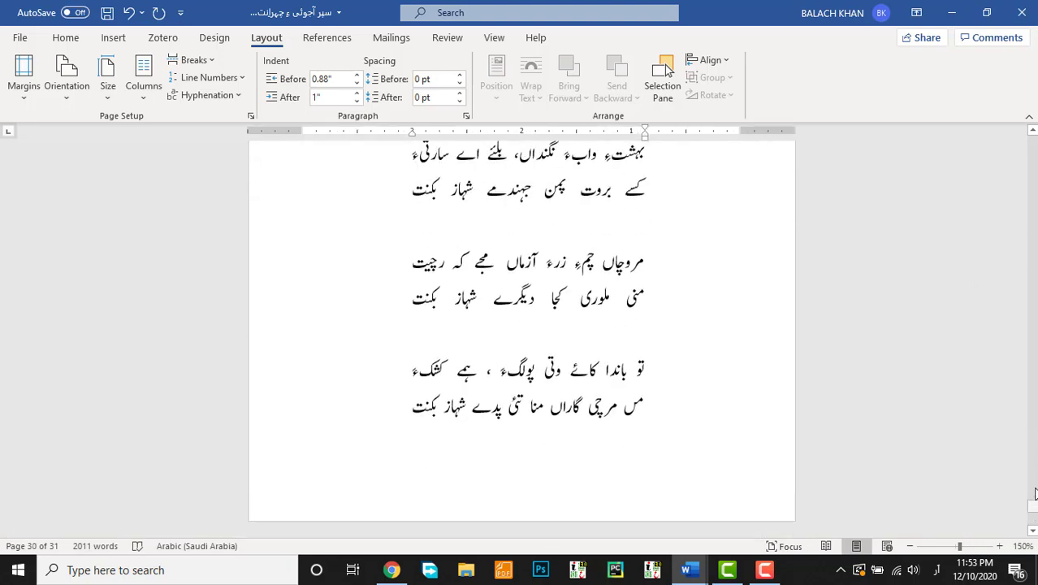
Look through the available styles for the "لچّہ" section title on page 2
drag(1035, 493, 1032, 147)
scroll(636, 305, down, 3)
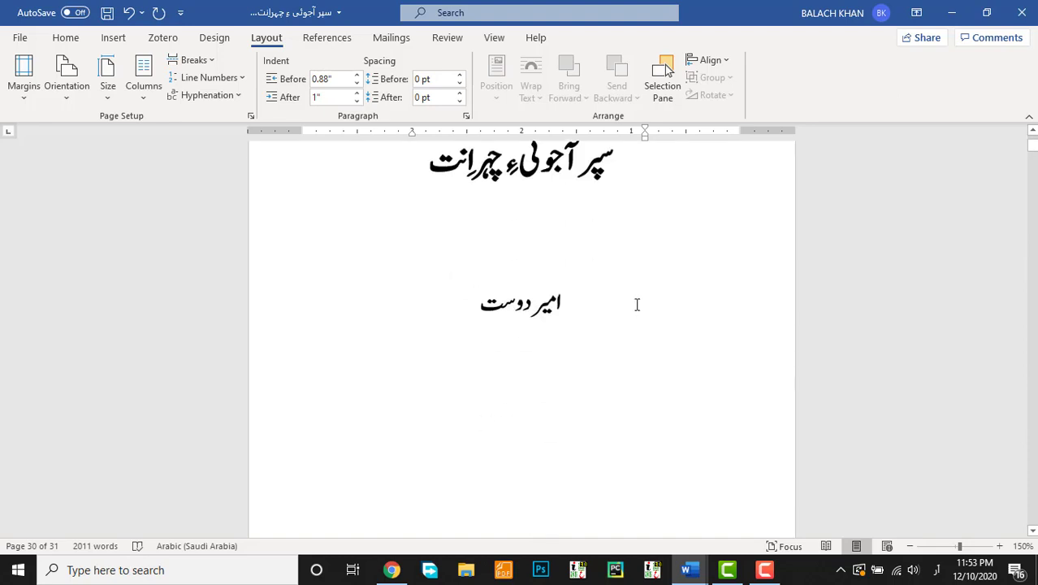
scroll(637, 304, down, 12)
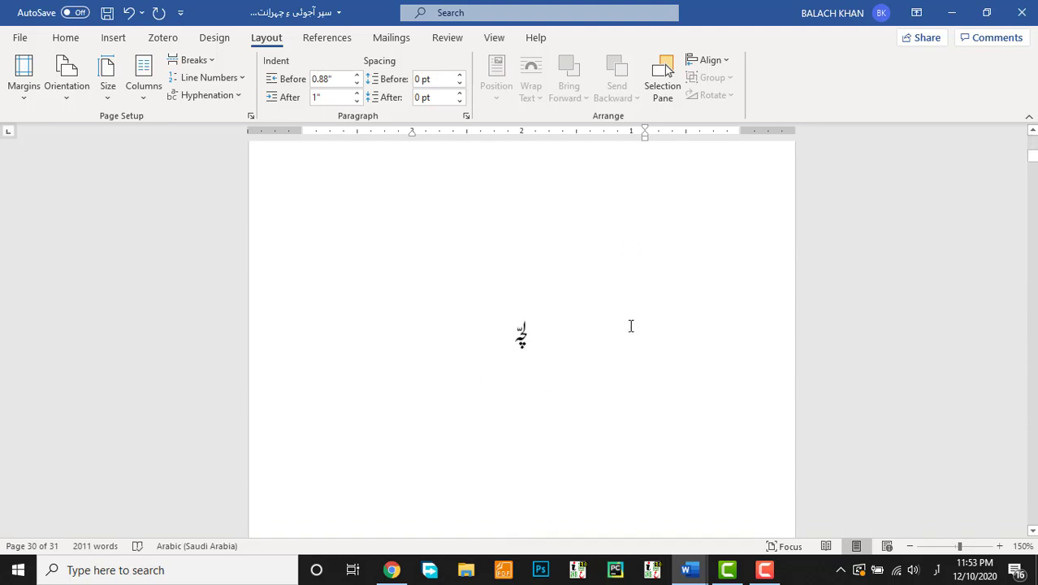
click(530, 362)
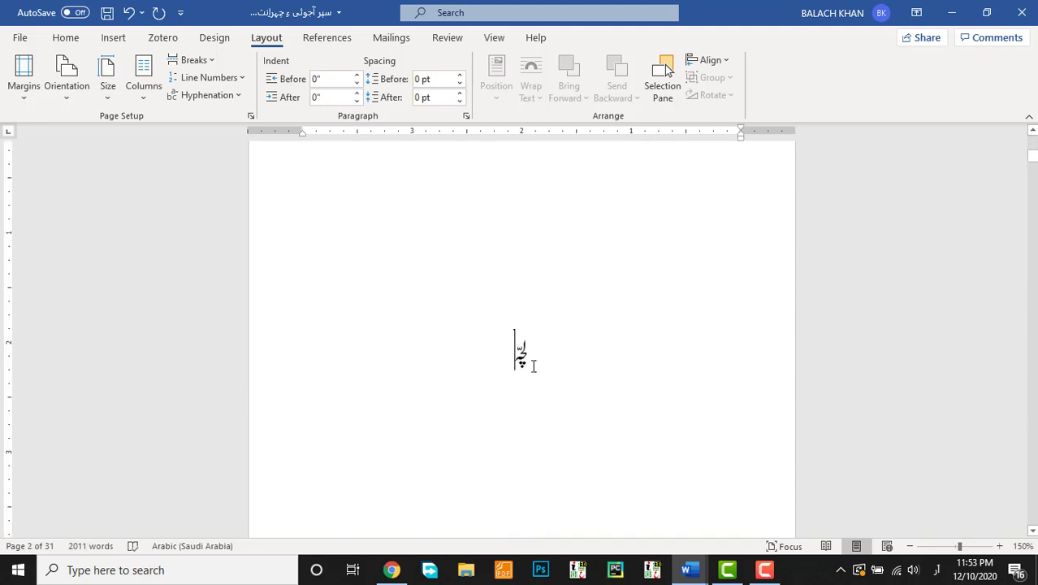
click(68, 37)
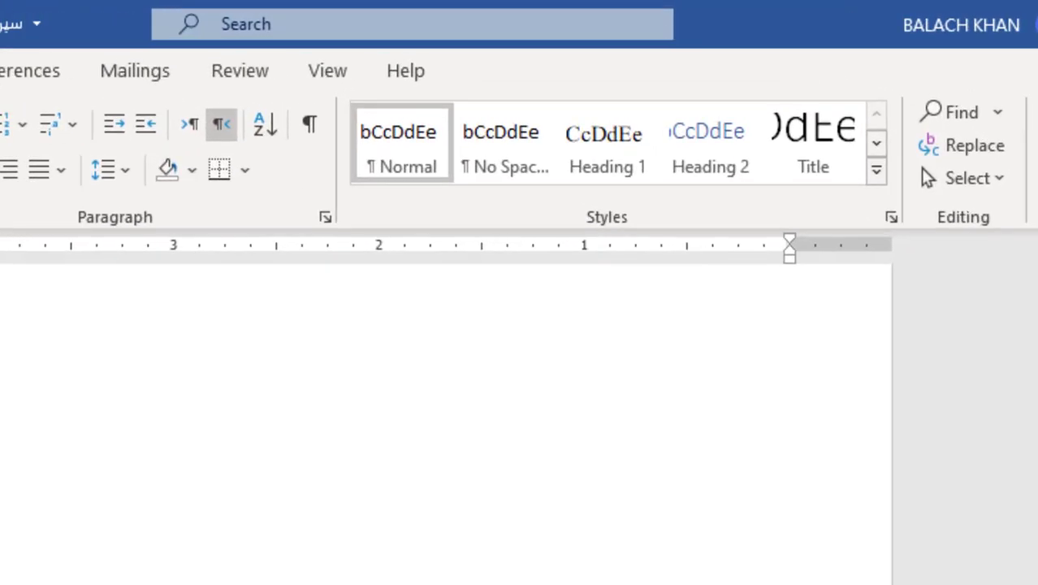
click(875, 171)
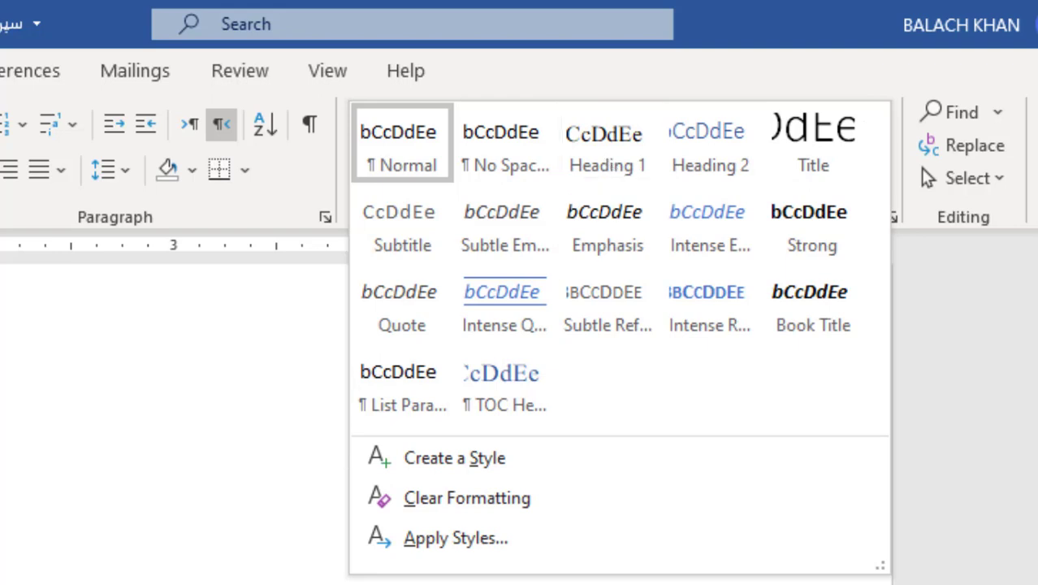
click(492, 500)
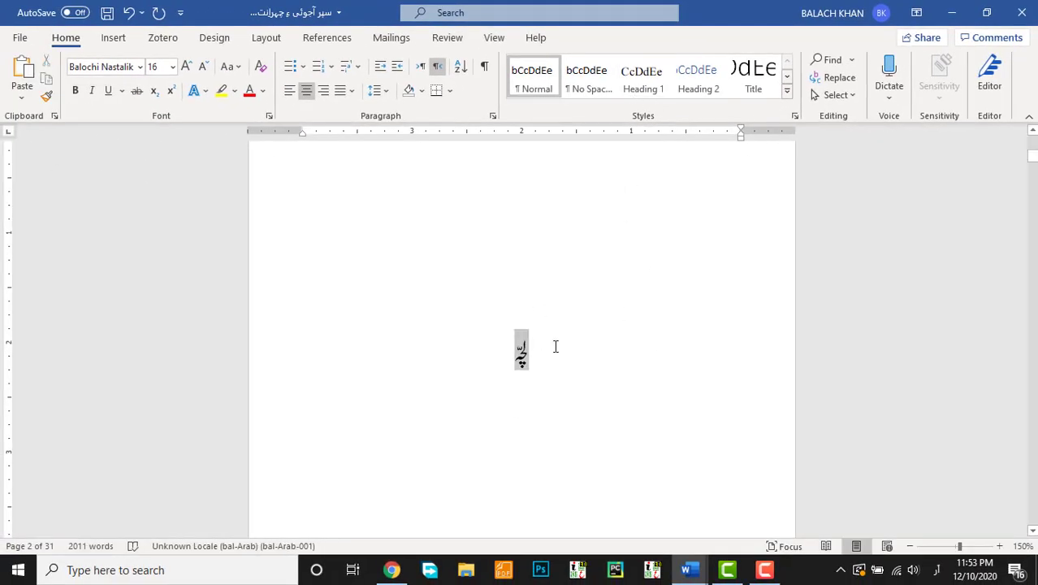
Select the first poem's title line on page 3 and look at the Heading 2 style for it
scroll(558, 325, down, 5)
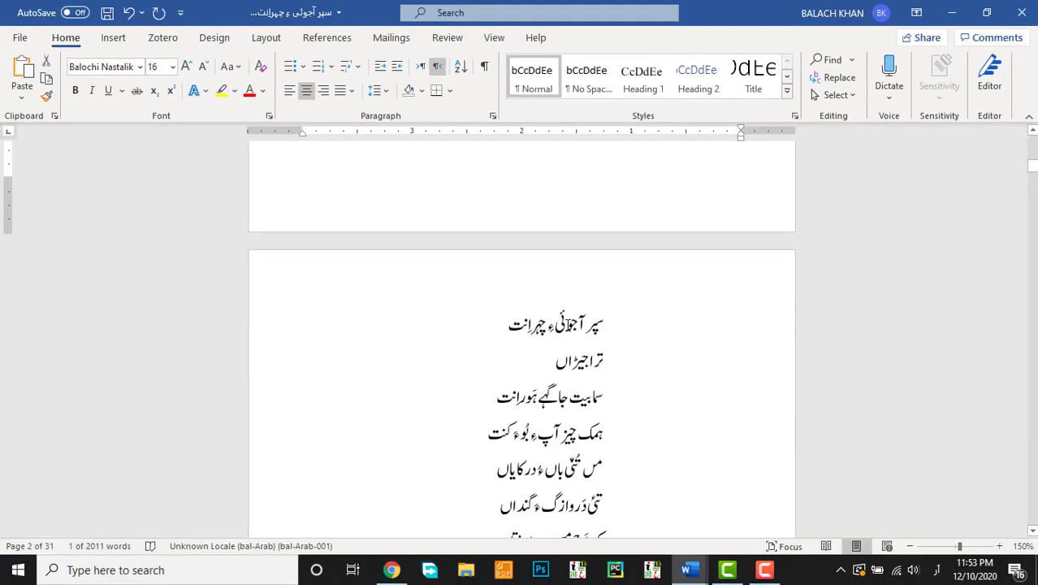
click(489, 421)
drag(510, 324, 596, 319)
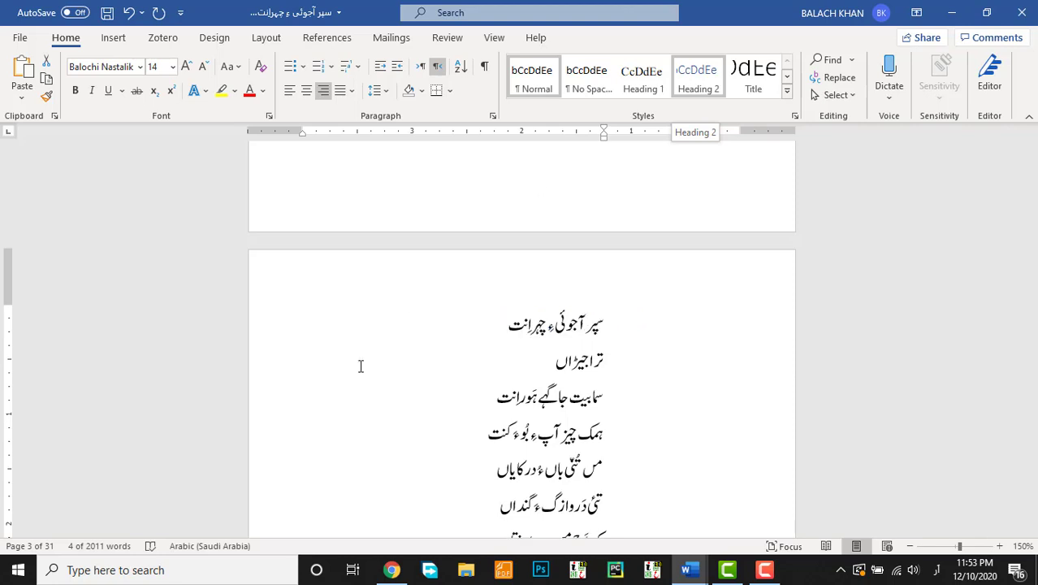
click(584, 334)
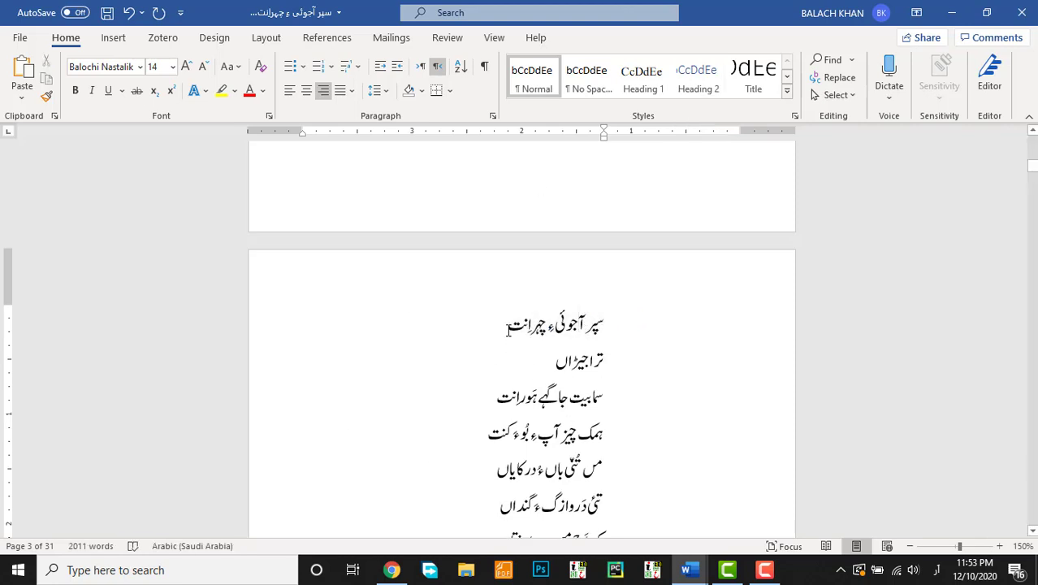
drag(507, 329, 603, 325)
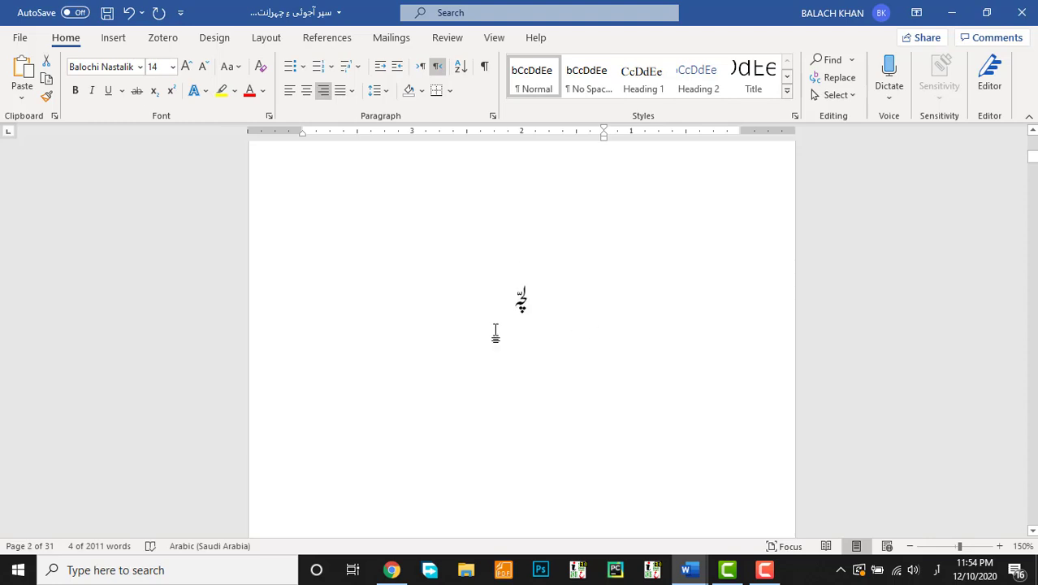
Examine the "لچّہ" section title on page 2 and the poem pages that follow it
click(528, 363)
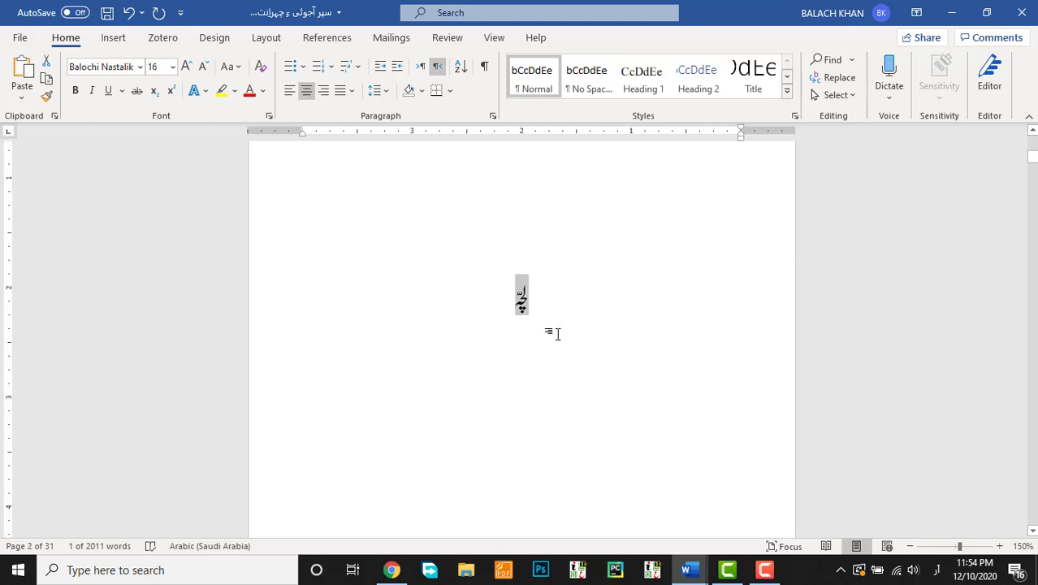
scroll(556, 333, down, 15)
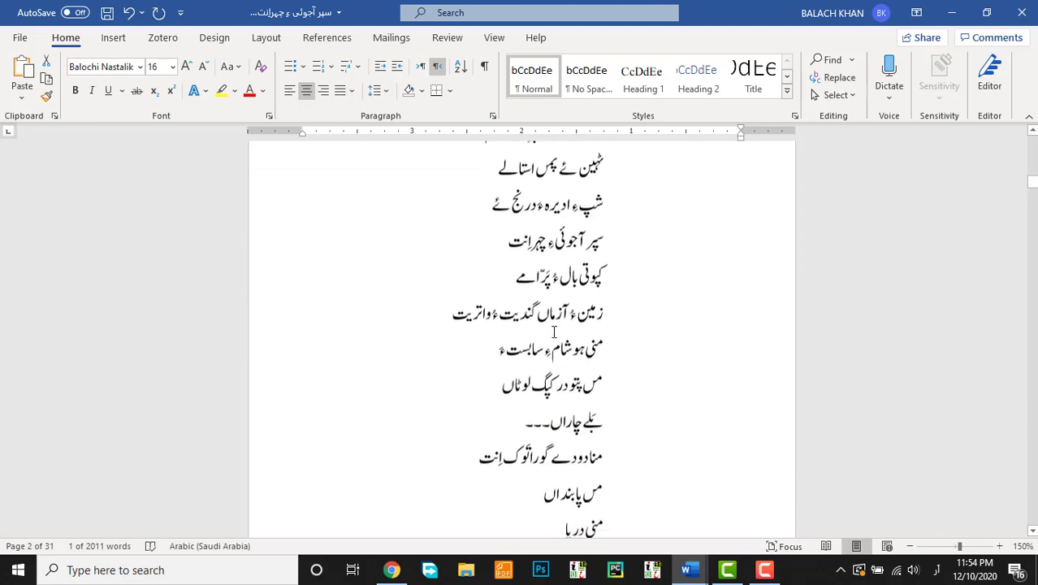
scroll(554, 332, down, 5)
scroll(554, 332, up, 8)
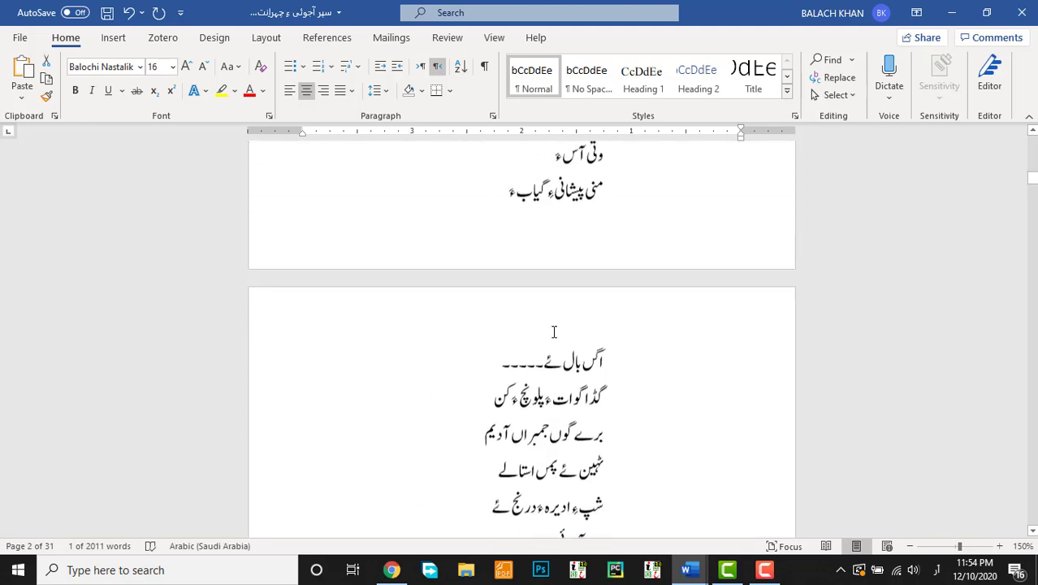
scroll(554, 331, up, 15)
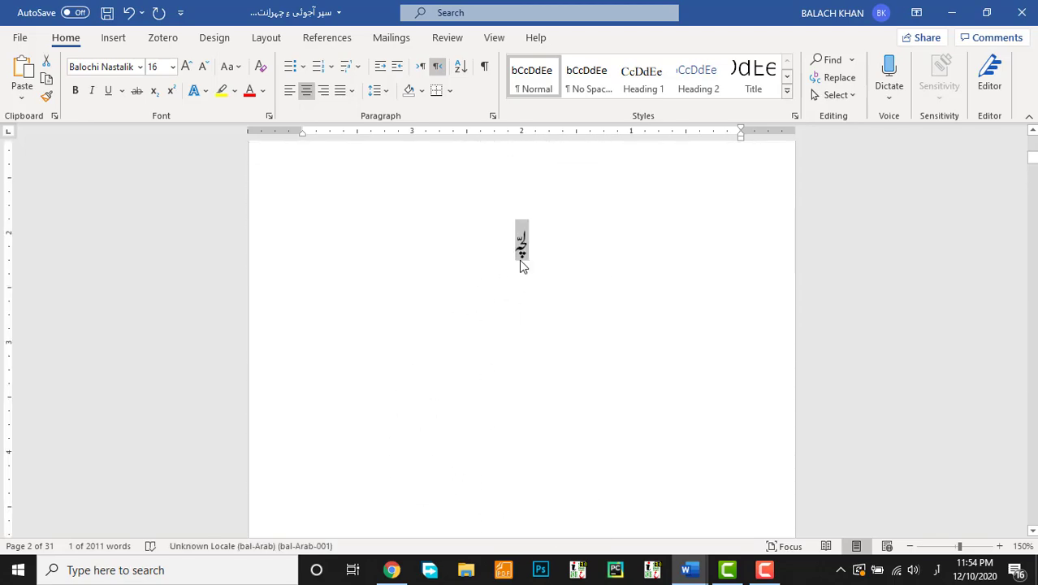
click(522, 266)
scroll(583, 365, down, 10)
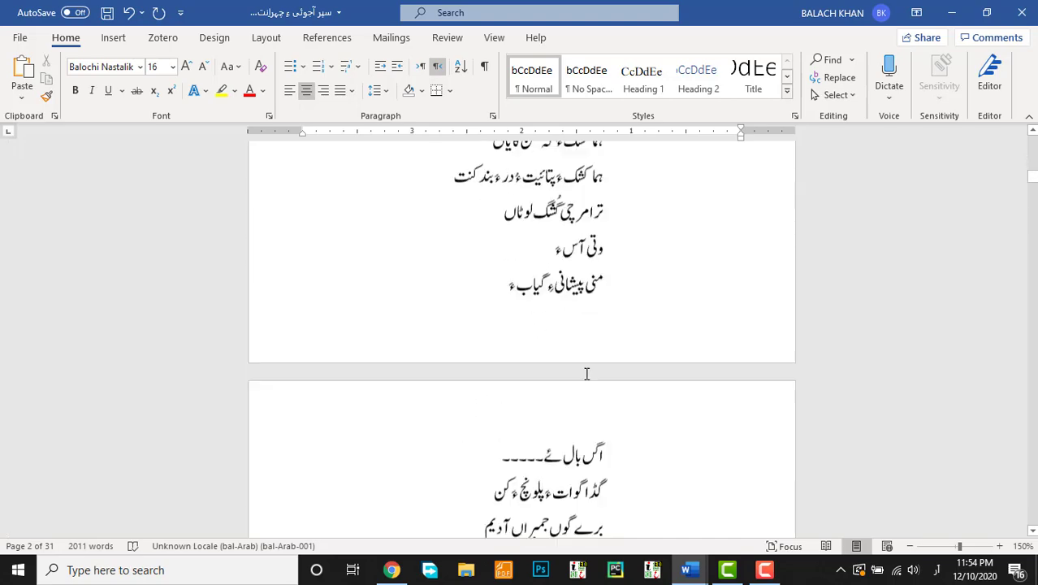
scroll(586, 373, down, 15)
Examine the "دستونک" section title on page 12 and the first couplets after it
drag(1035, 190, 1035, 278)
scroll(578, 443, down, 3)
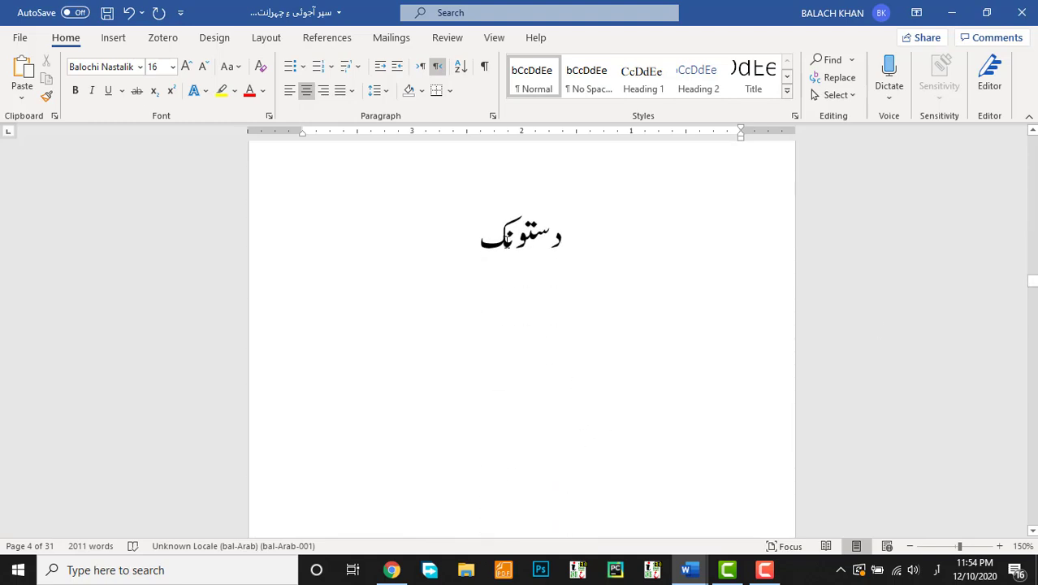
click(497, 237)
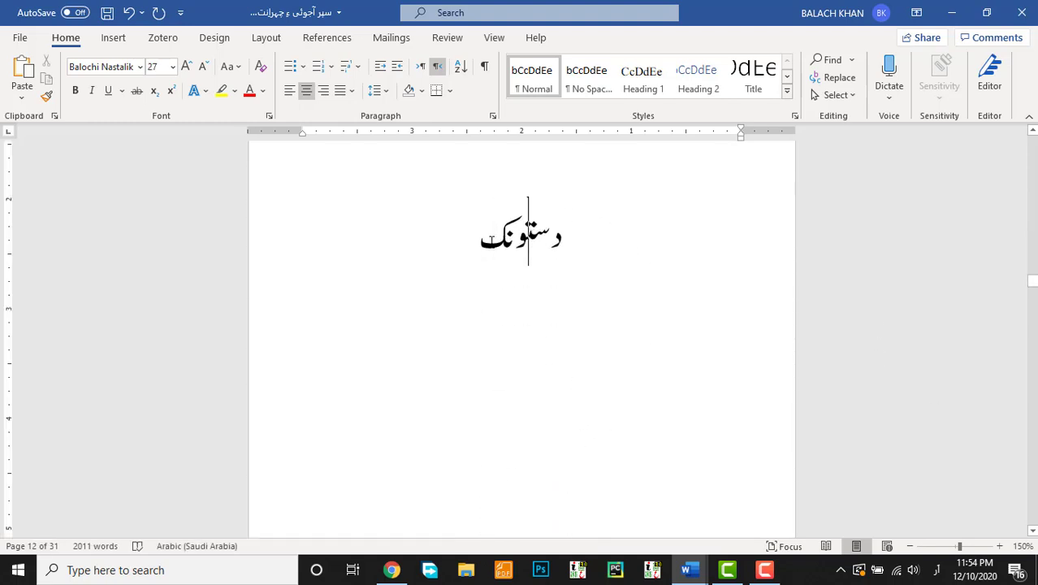
drag(532, 234, 582, 239)
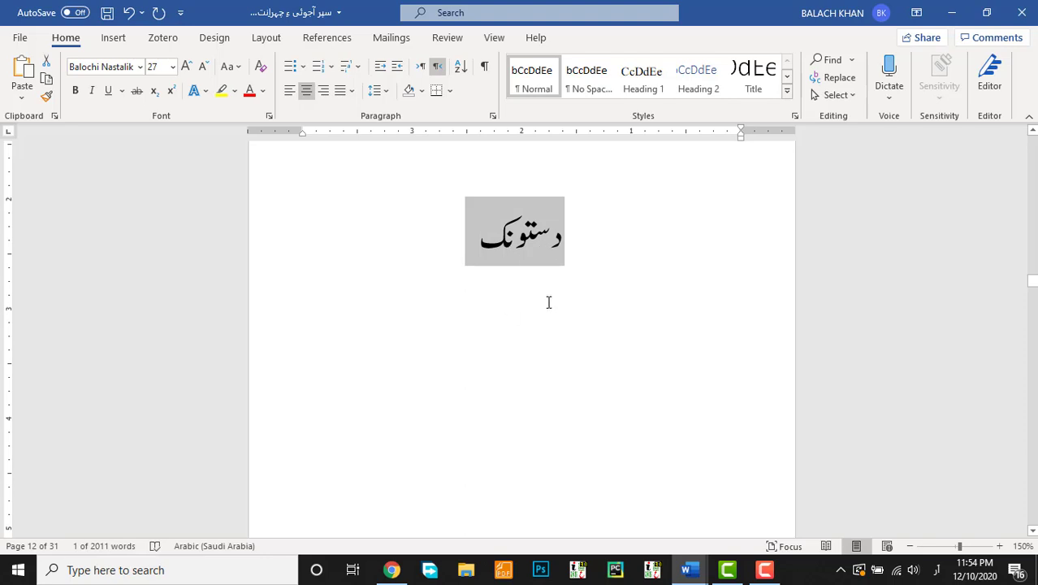
scroll(616, 332, down, 8)
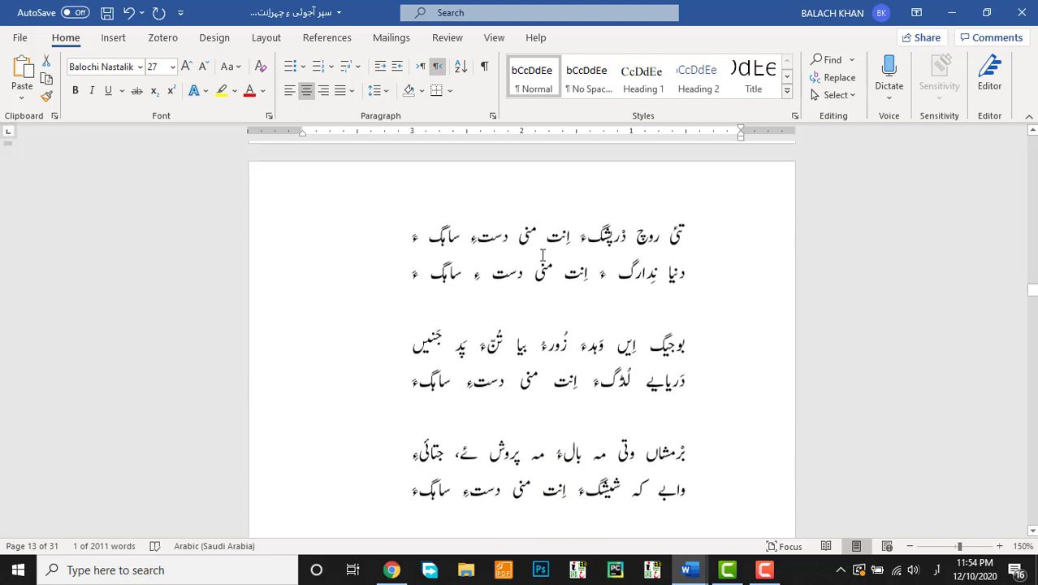
click(542, 256)
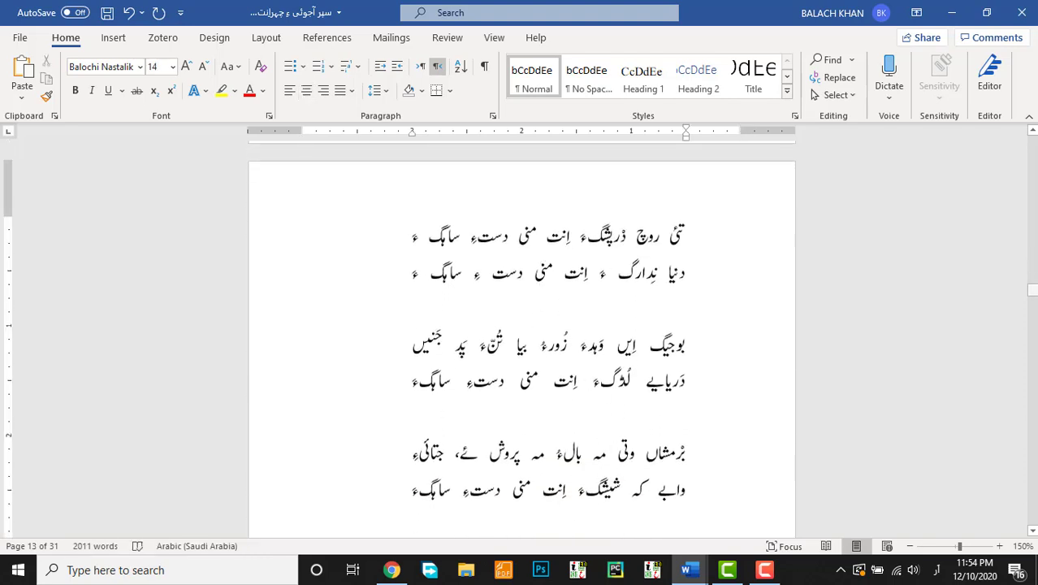
Format the "لچّہ" section title on page 2 as bold, 22 pt, in the Calibri (Body) font
drag(1034, 297, 1036, 132)
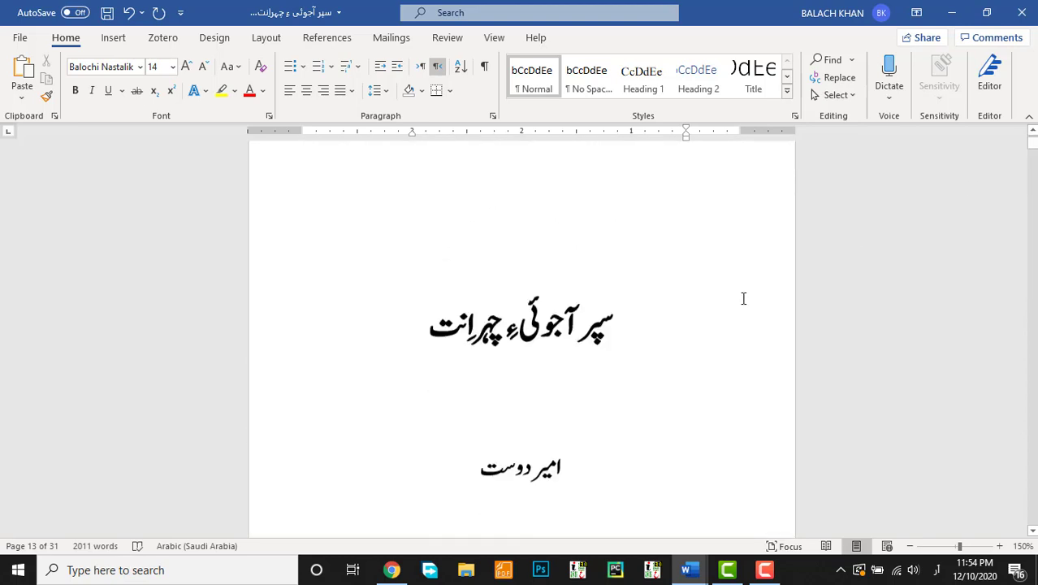
scroll(742, 299, down, 8)
drag(509, 239, 534, 240)
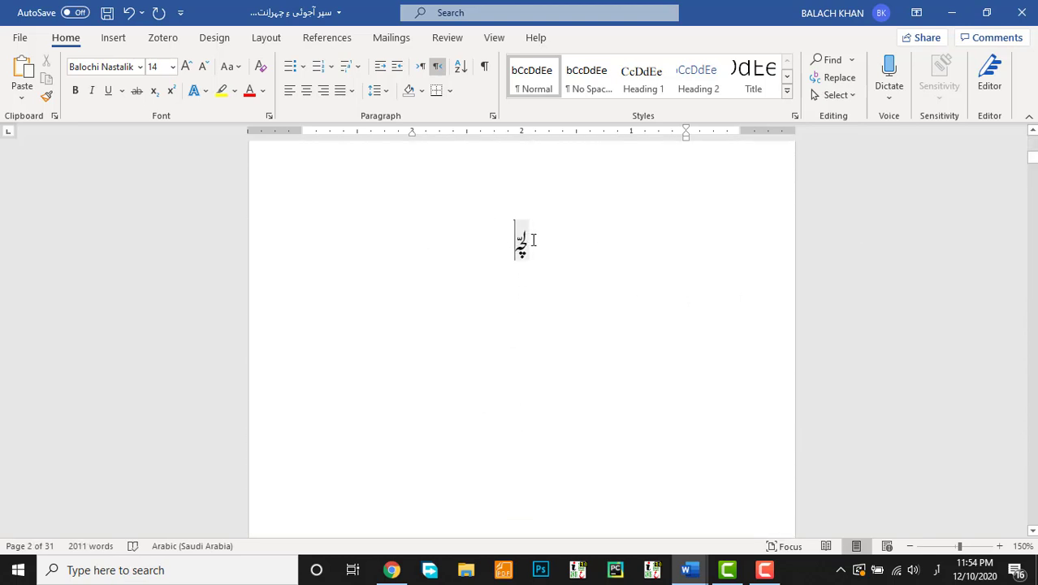
click(78, 94)
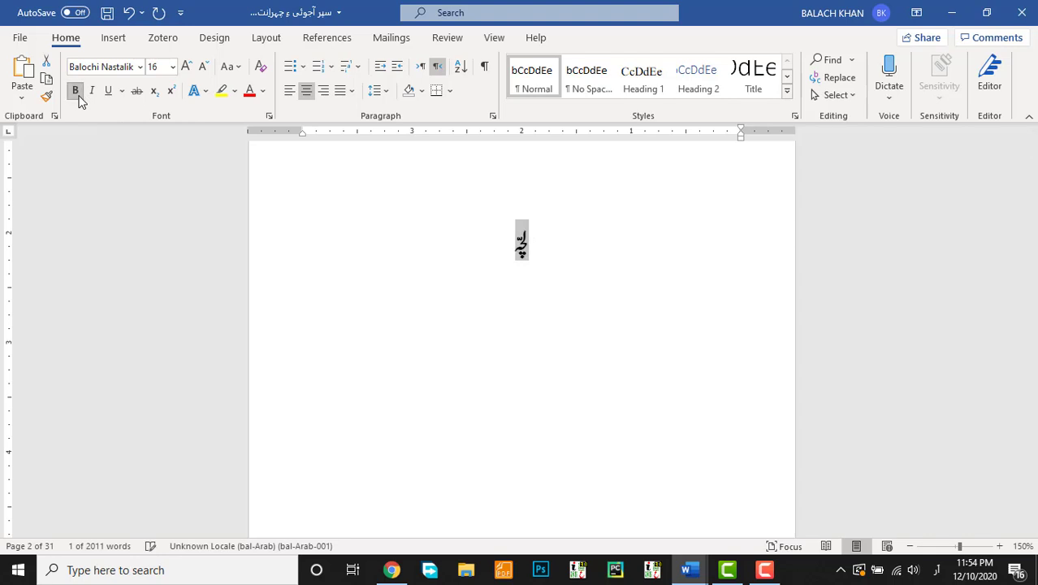
click(173, 67)
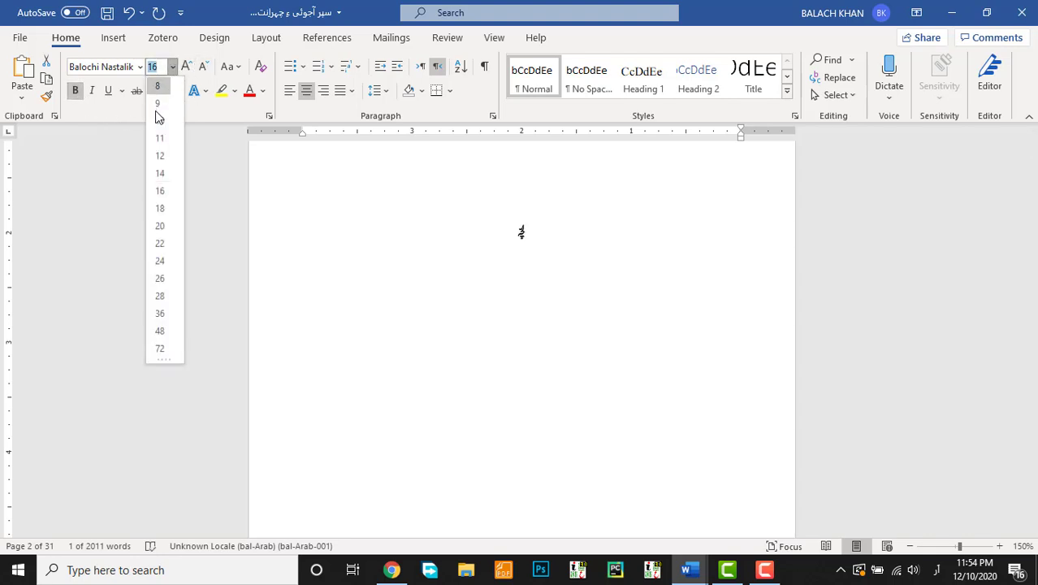
click(160, 242)
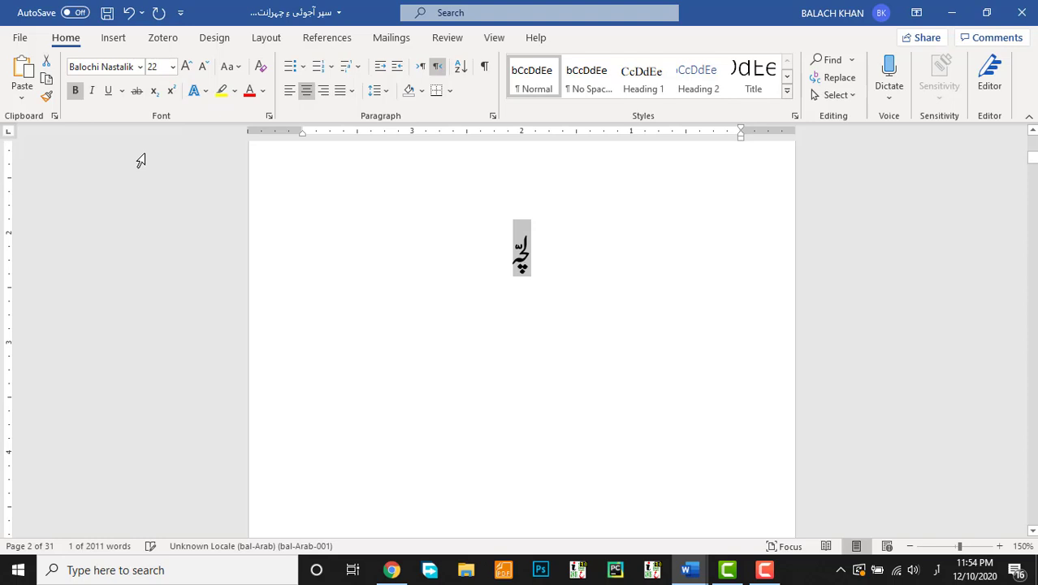
click(139, 66)
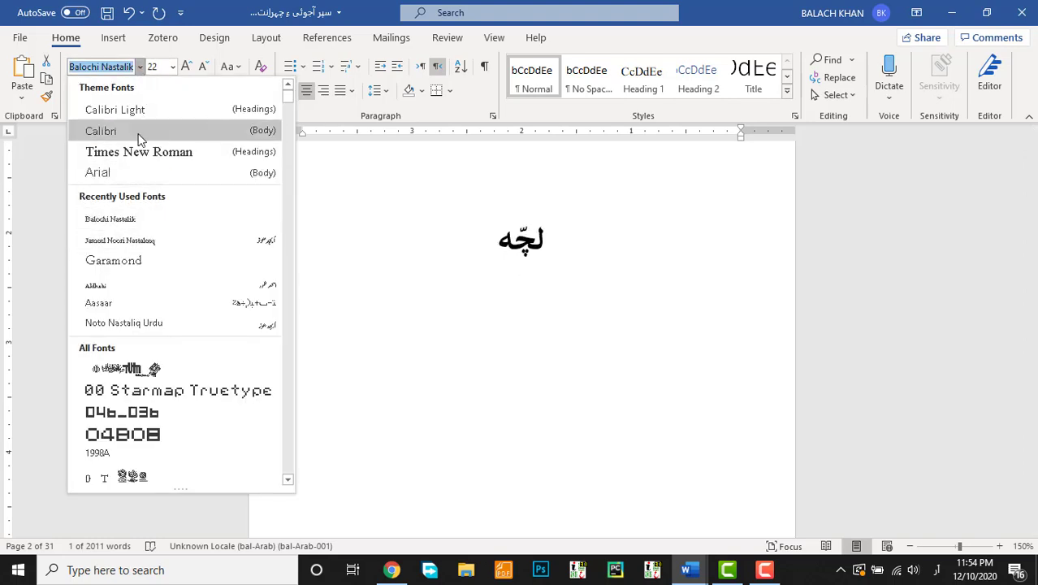
click(138, 138)
Update the Heading 1 style to match the formatting of the selected "لچّہ" section title
scroll(503, 214, up, 5)
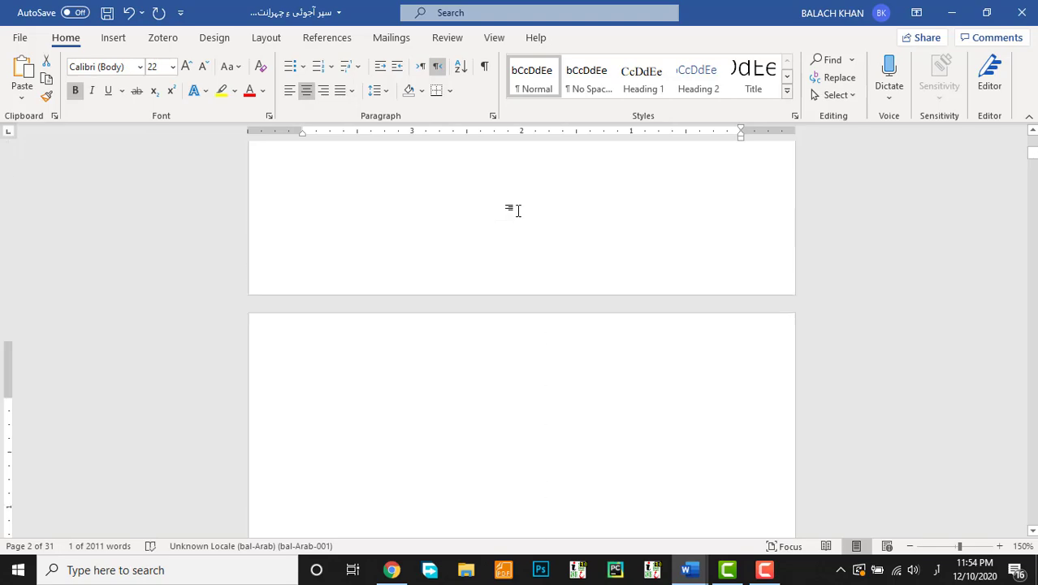
scroll(525, 210, down, 1)
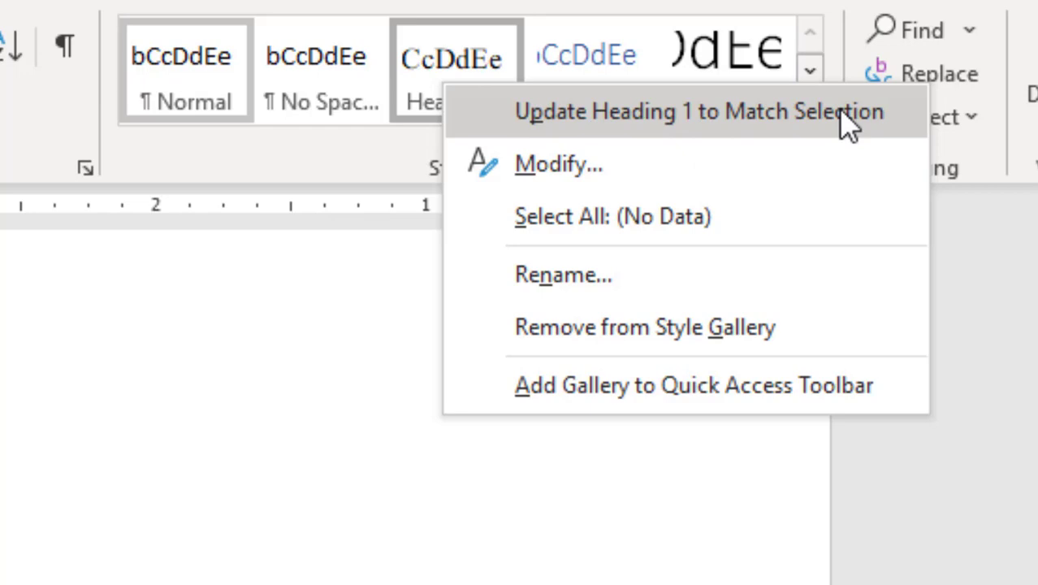
click(595, 114)
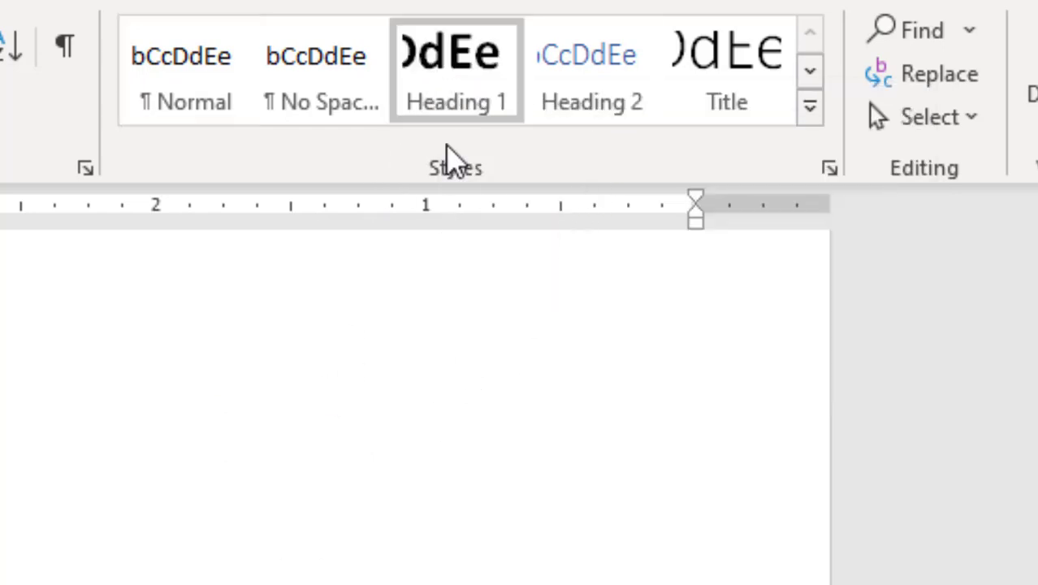
Modify the Heading 1 style, switching its formatting script from Latin to Complex, and accept the change
right_click(470, 98)
click(532, 162)
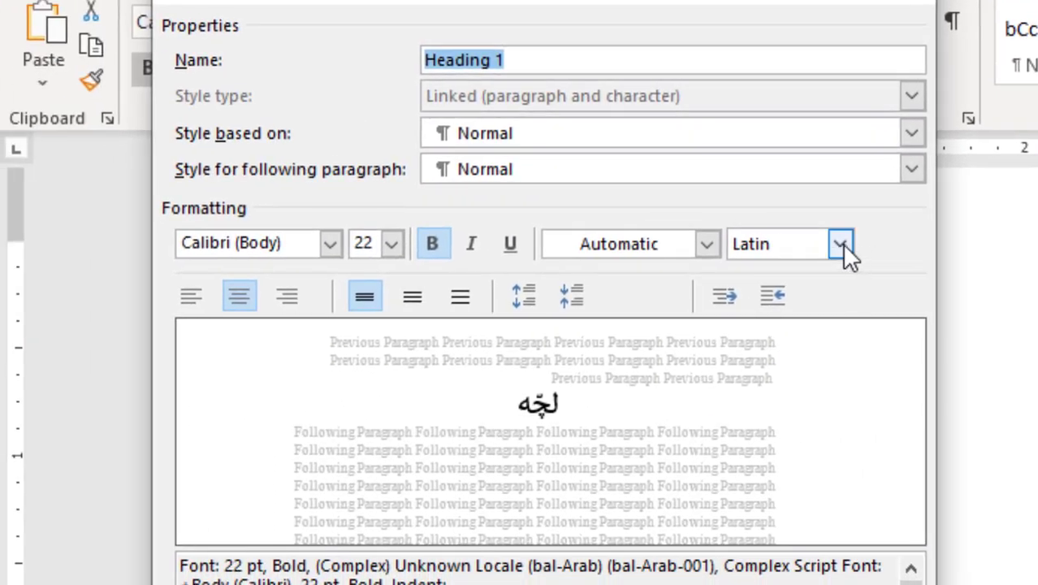
click(841, 243)
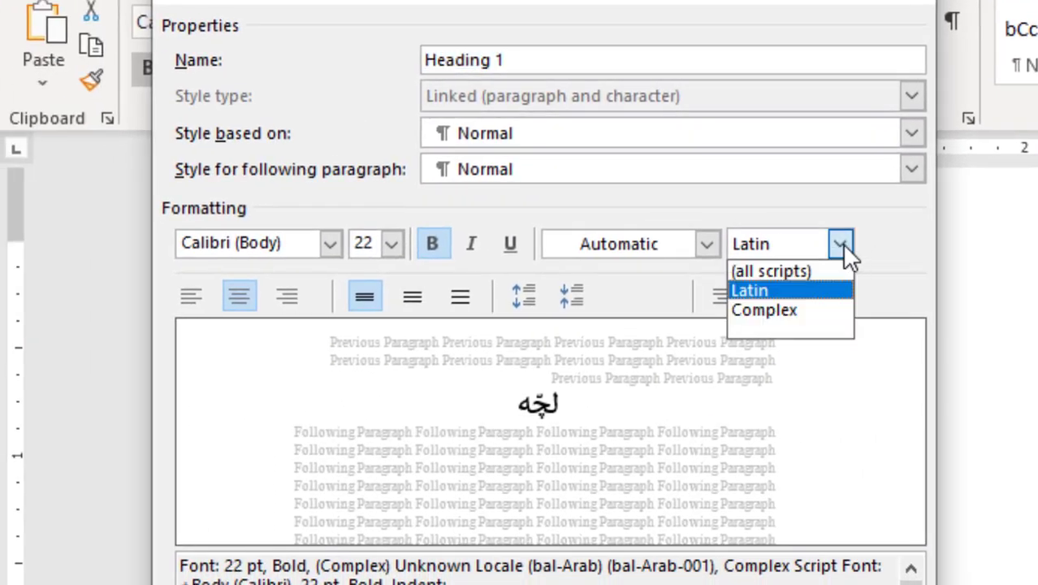
click(811, 308)
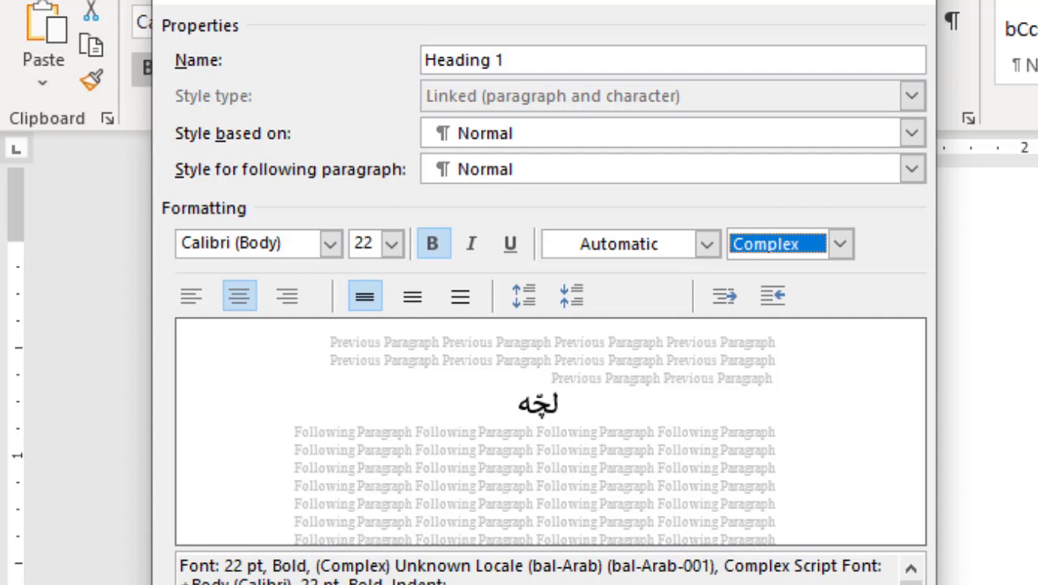
click(748, 583)
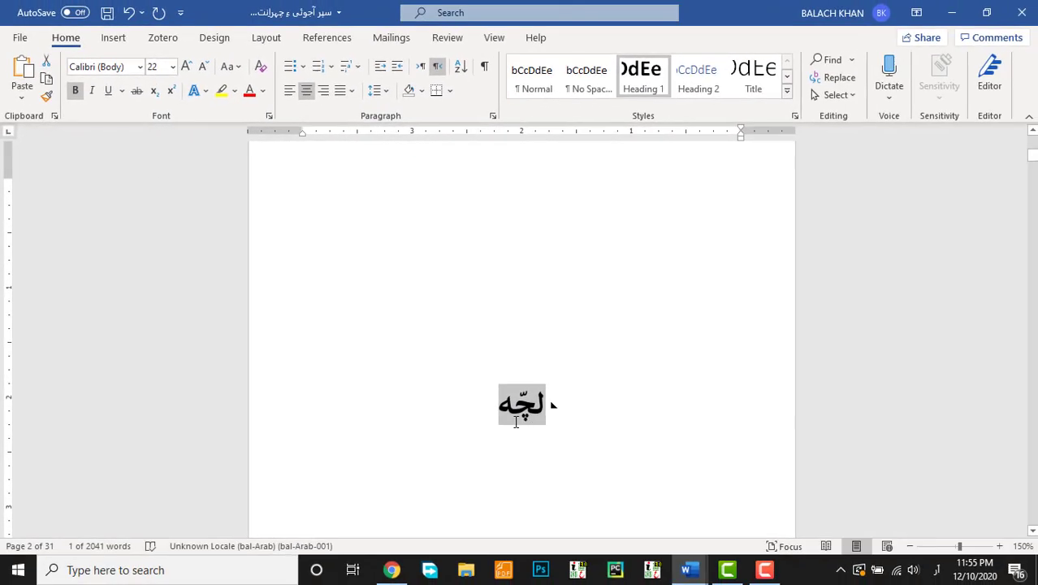
click(514, 417)
Apply the Heading 1 style to the "دستونک" section title on page 12
scroll(511, 441, down, 3)
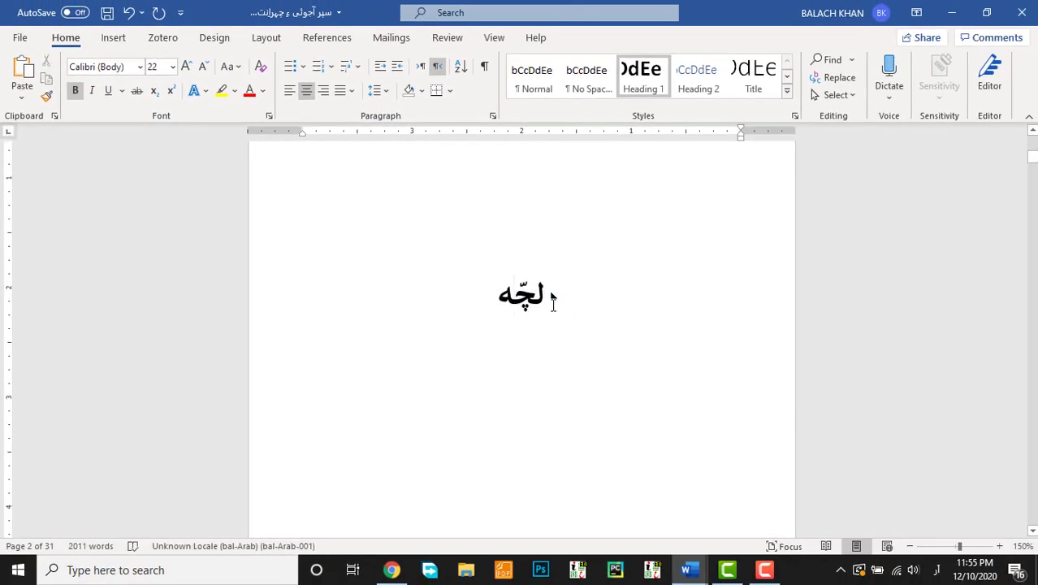
scroll(543, 300, down, 2)
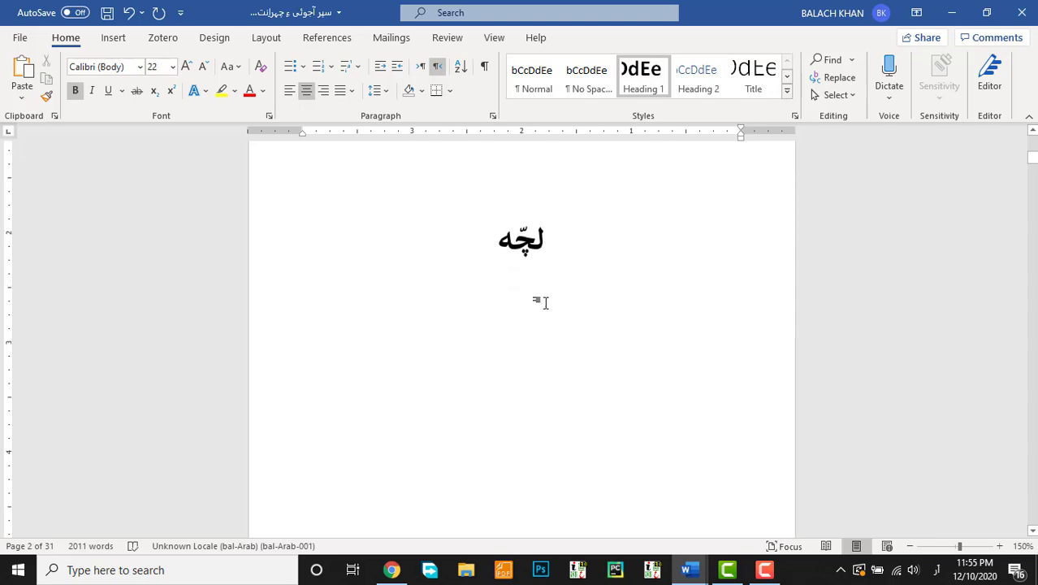
scroll(542, 298, down, 15)
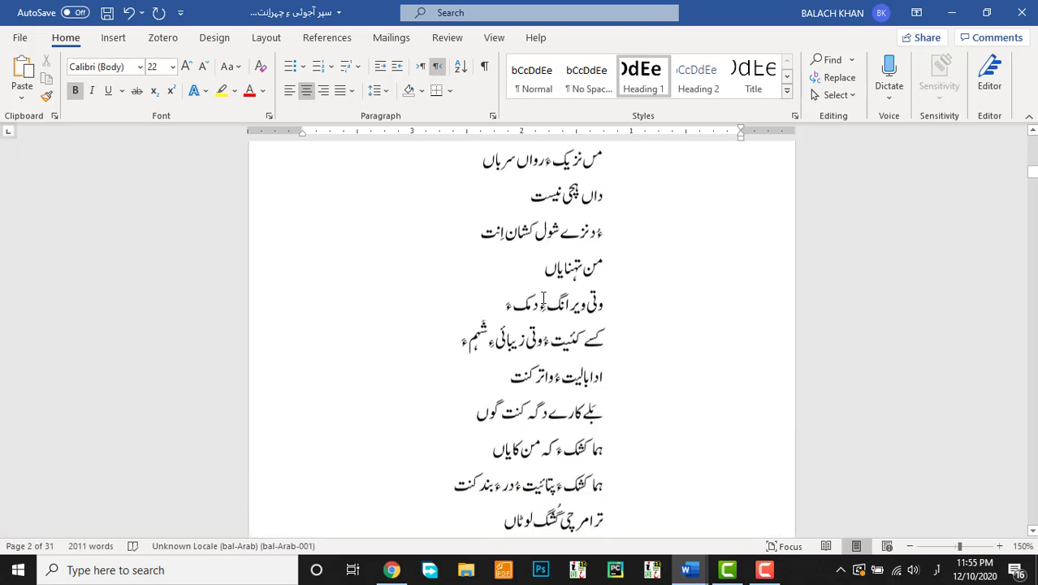
scroll(542, 295, down, 15)
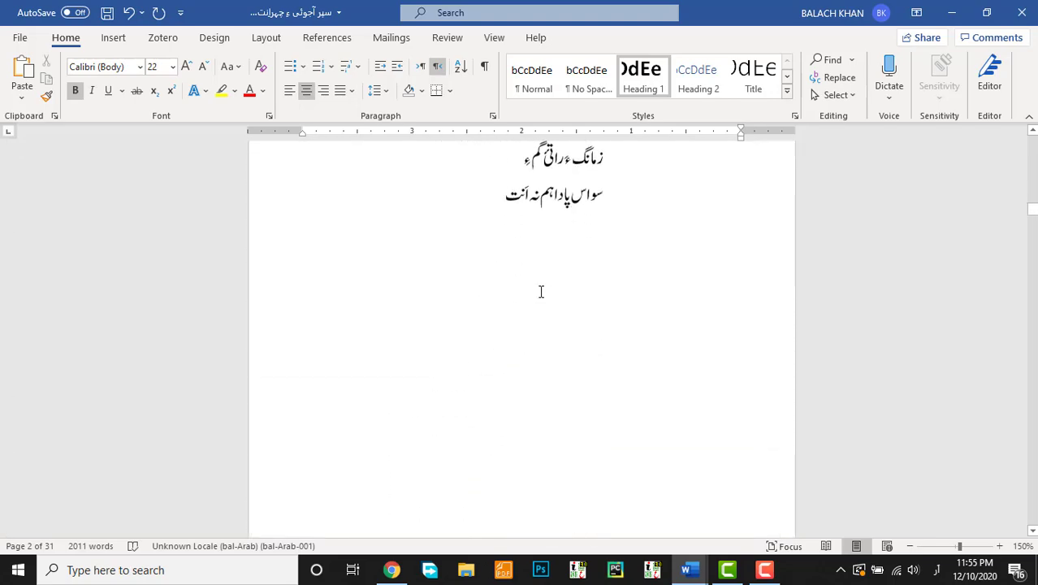
drag(1035, 232, 1034, 283)
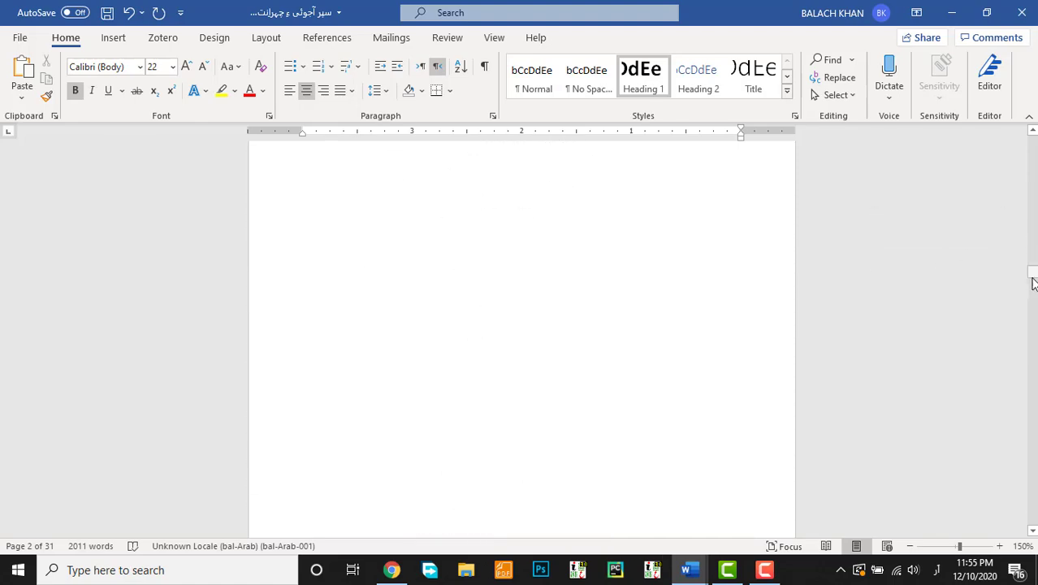
scroll(725, 292, down, 5)
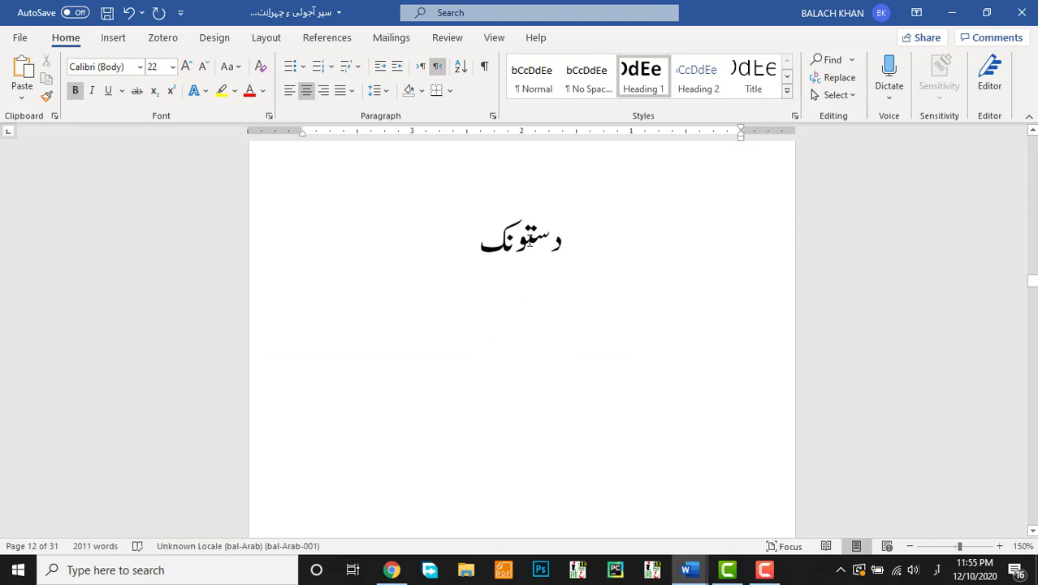
click(528, 242)
click(643, 77)
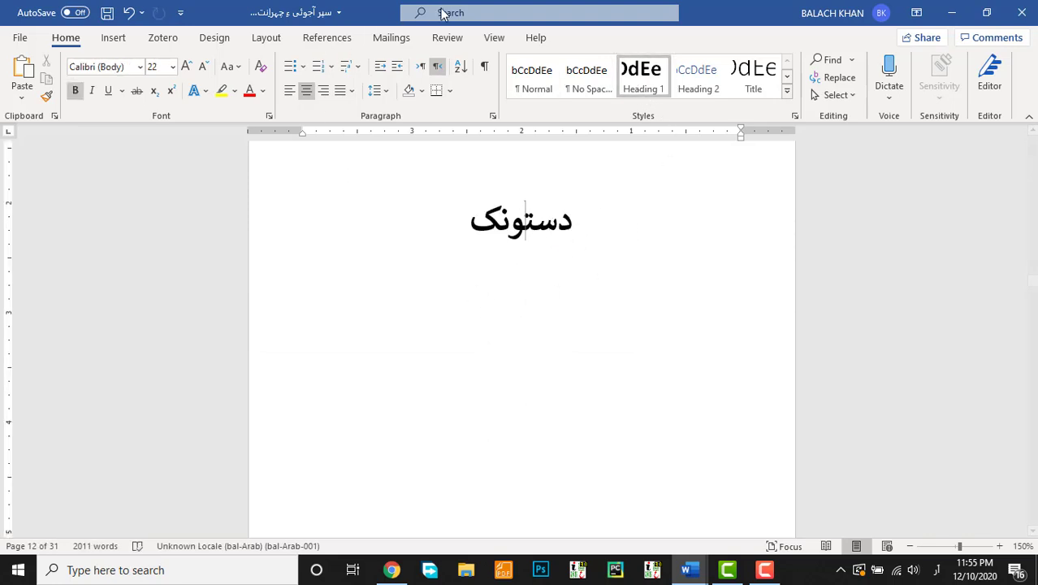
Show the document's headings in the Navigation pane and jump back and forth between "لچّہ" and "دستونک"
click(490, 42)
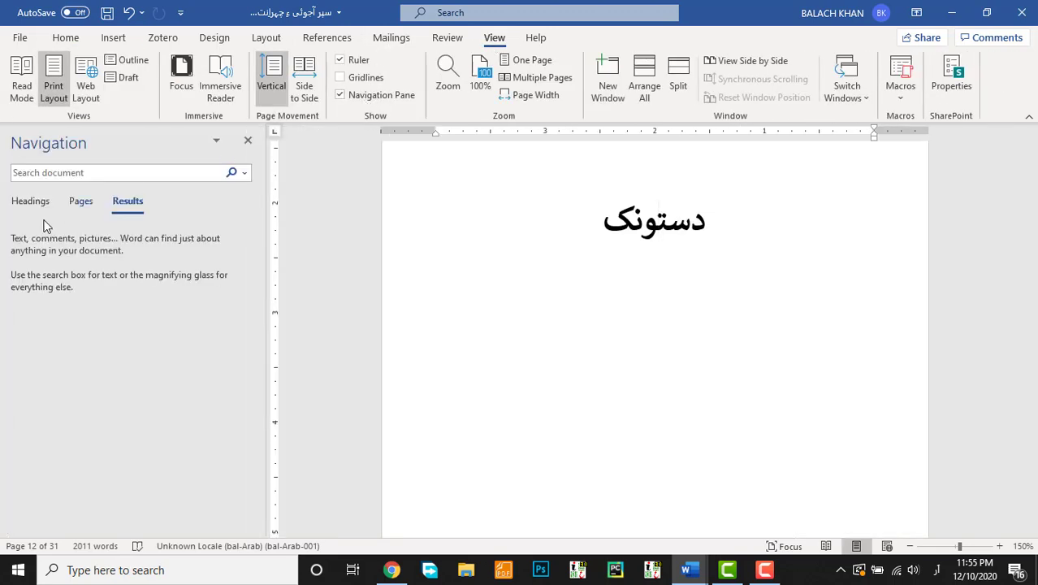
click(30, 204)
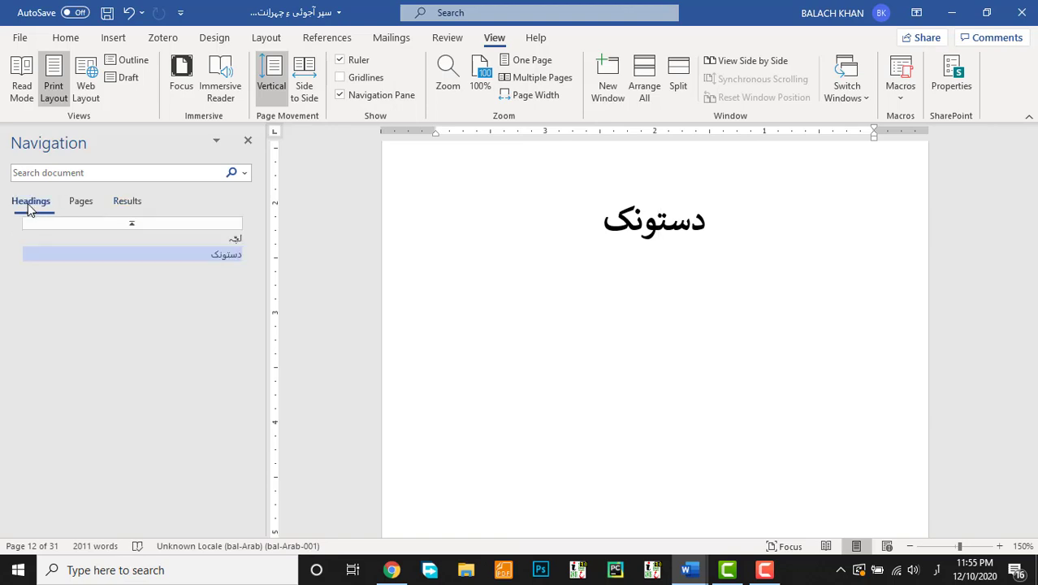
click(230, 241)
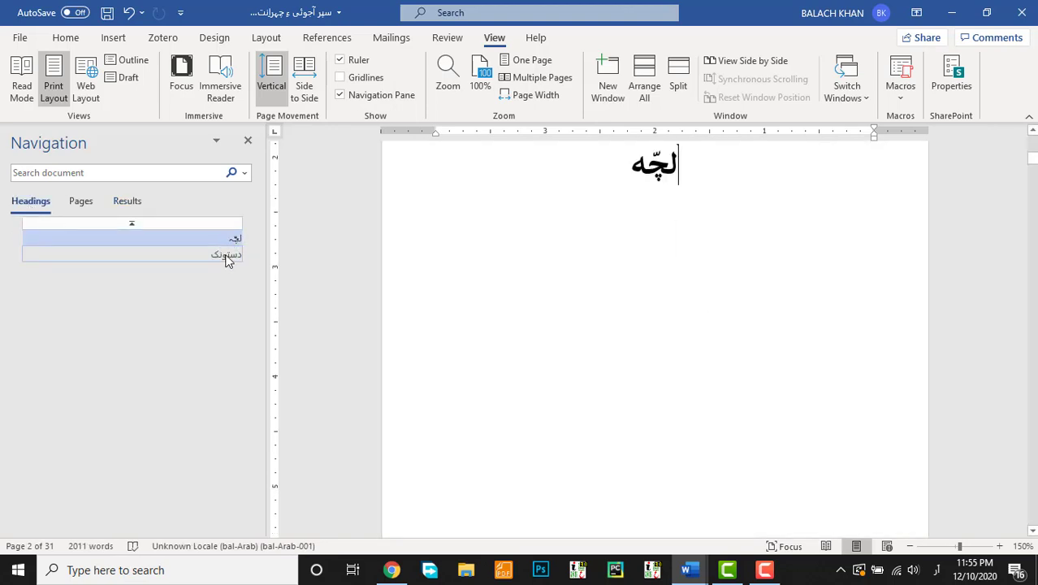
click(229, 259)
click(228, 238)
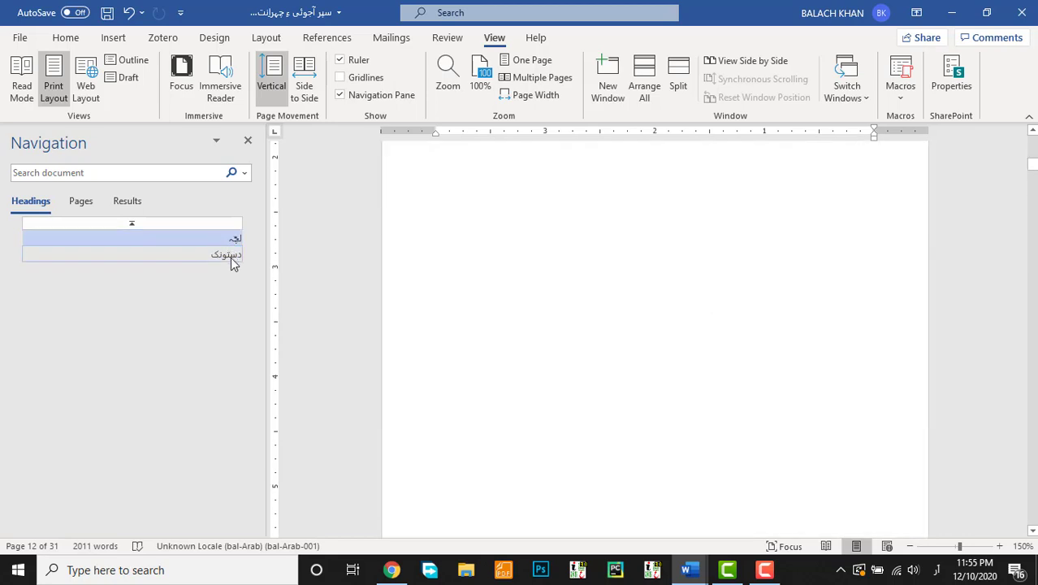
click(231, 258)
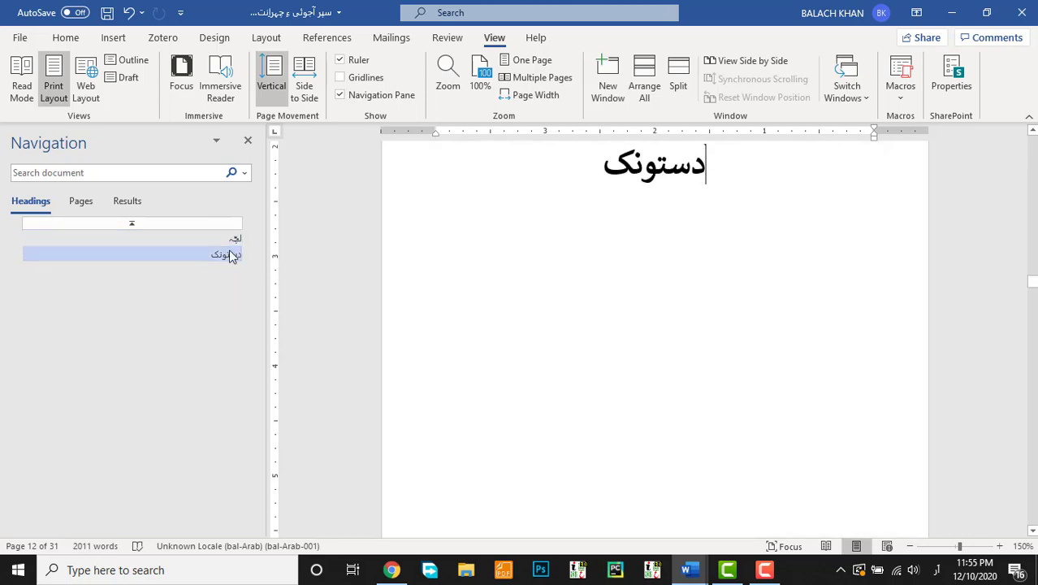
Insert a blank line between the first poem's title line on page 3 and its verses
drag(1032, 273, 1033, 140)
scroll(726, 332, down, 5)
scroll(726, 333, down, 10)
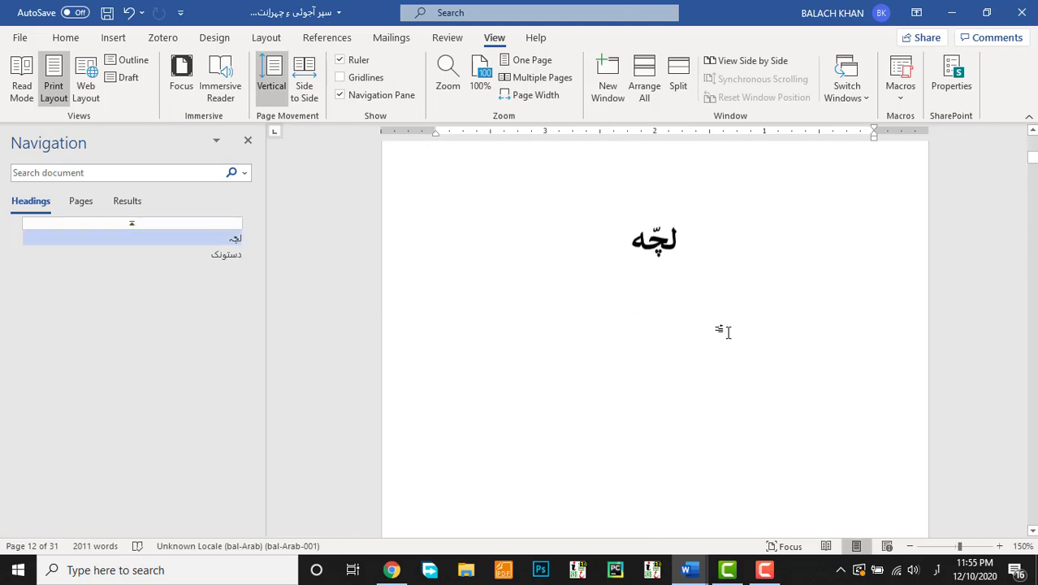
scroll(712, 313, up, 2)
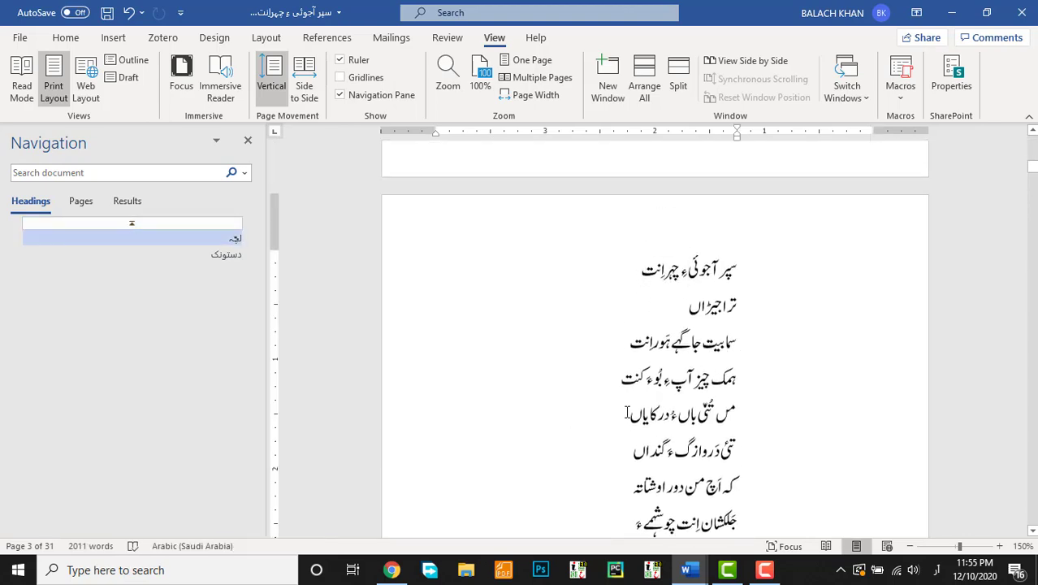
key(Return)
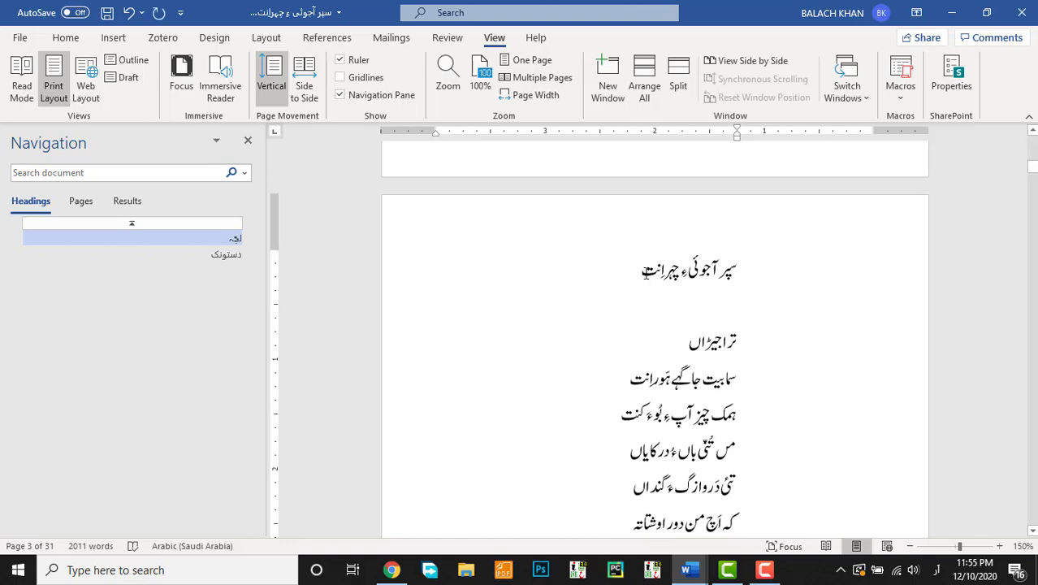
Update the Heading 2 style to match the first poem's title line on page 3
drag(639, 273, 739, 273)
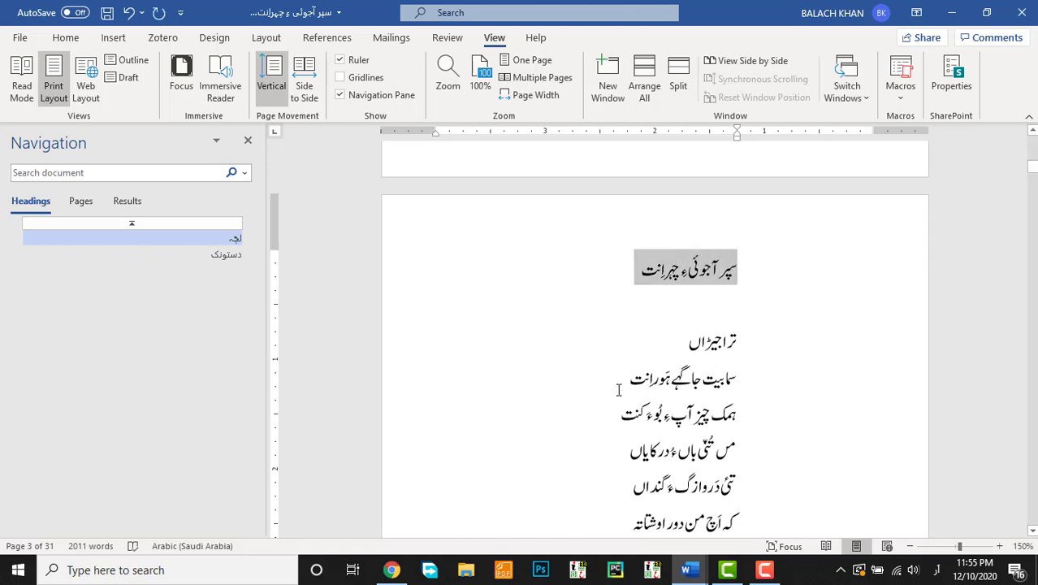
key(ctrl+z)
drag(640, 276, 740, 269)
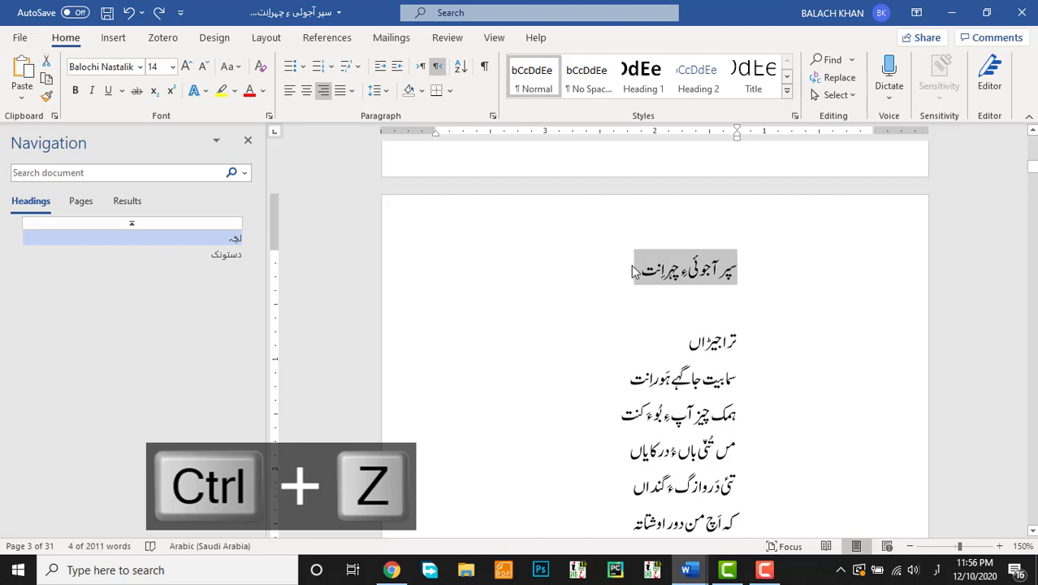
right_click(701, 80)
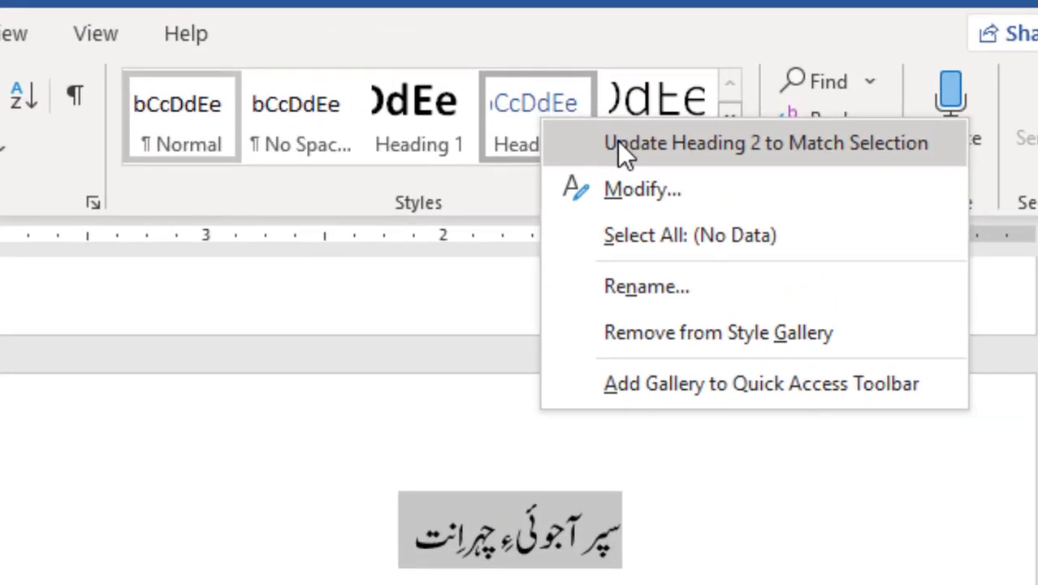
click(619, 143)
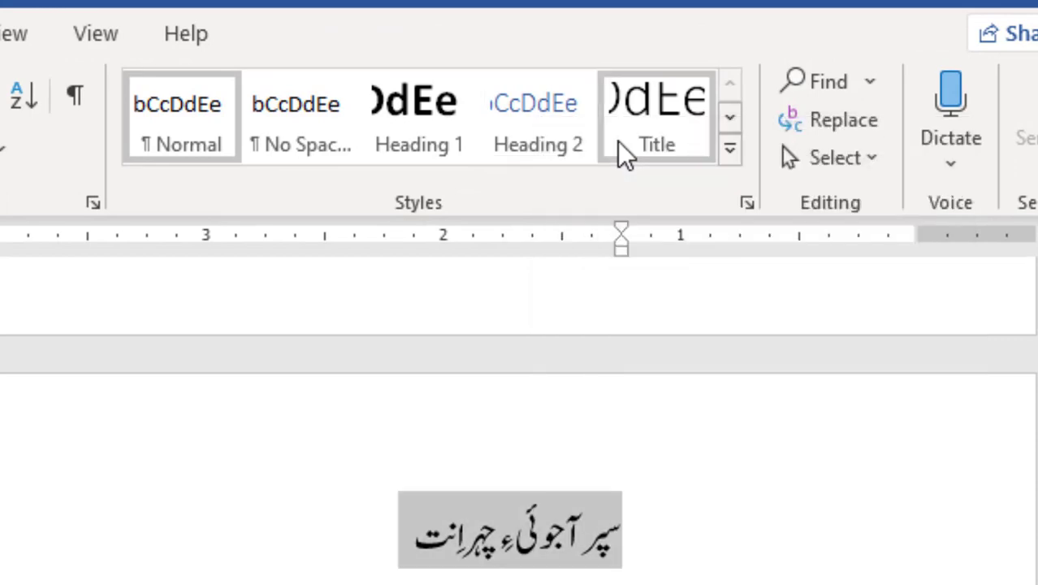
Modify the Heading 2 style, switching its script setting from Latin to Complex, and accept the changes
right_click(536, 134)
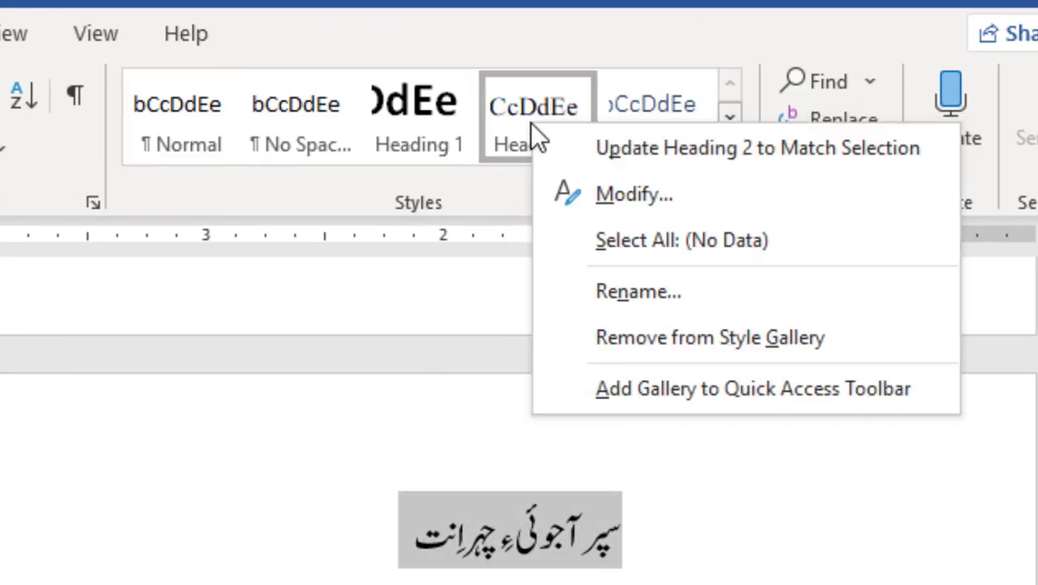
click(608, 197)
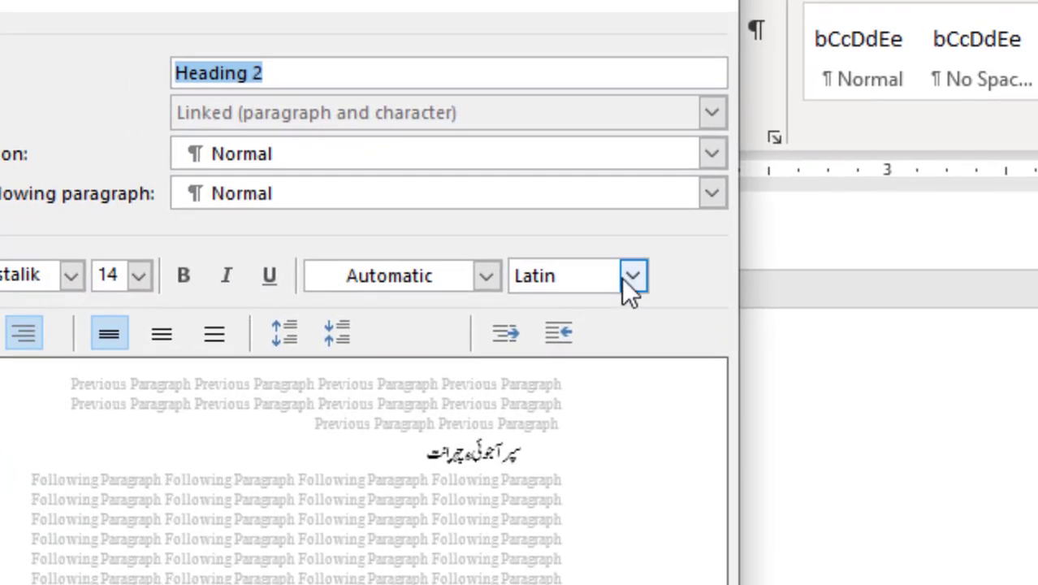
click(508, 289)
click(466, 359)
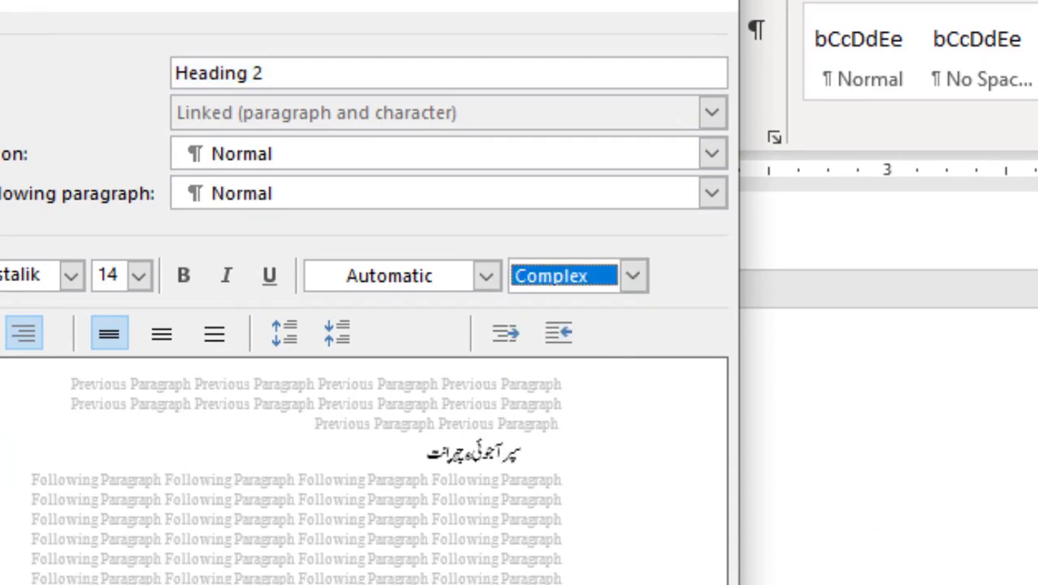
key(Return)
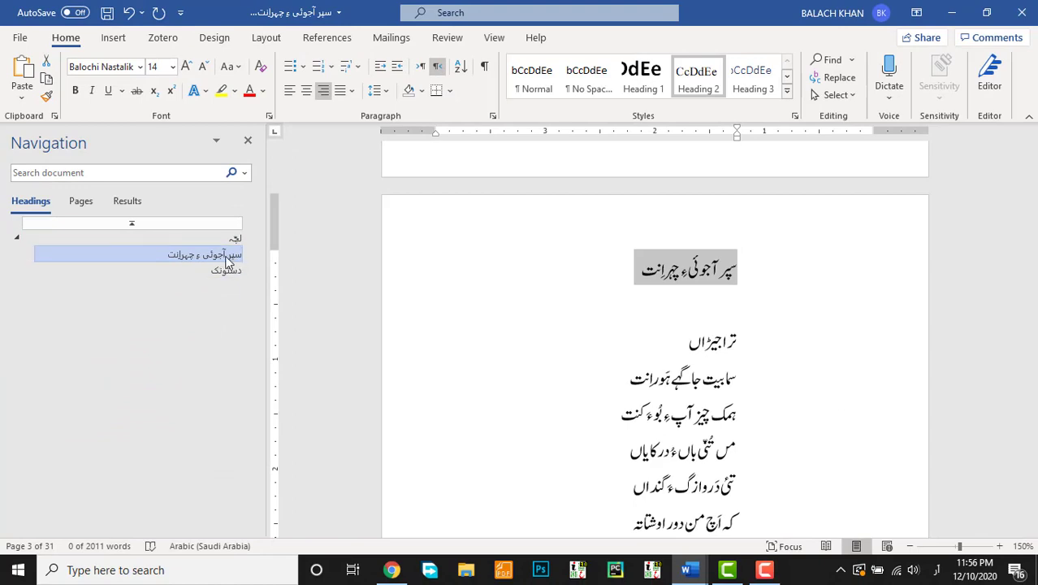
Apply the Heading 2 style to the poem title "ودار" on page 6 and go to its entry in the document's headings
scroll(646, 329, down, 12)
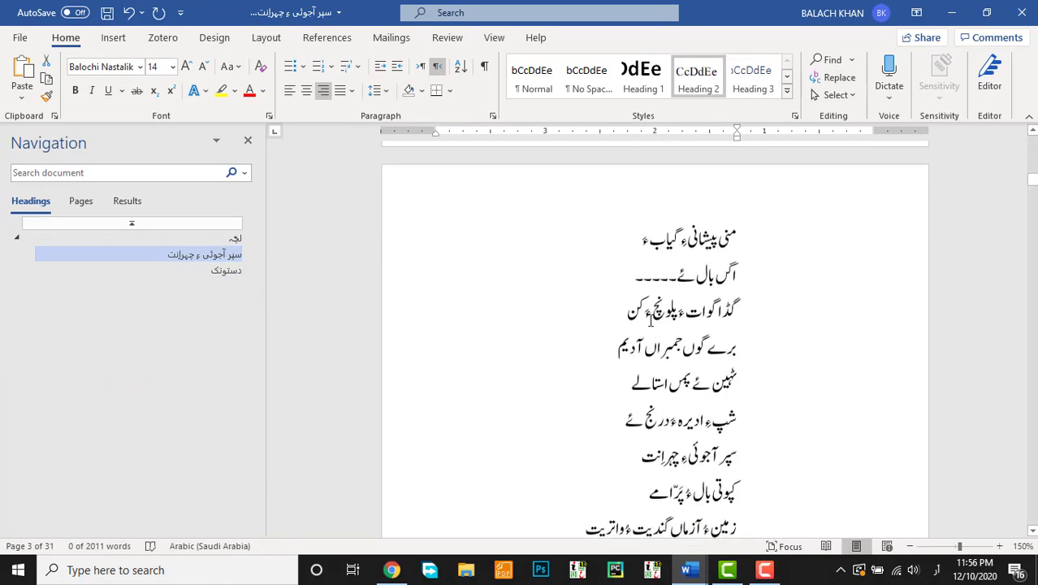
scroll(650, 320, down, 15)
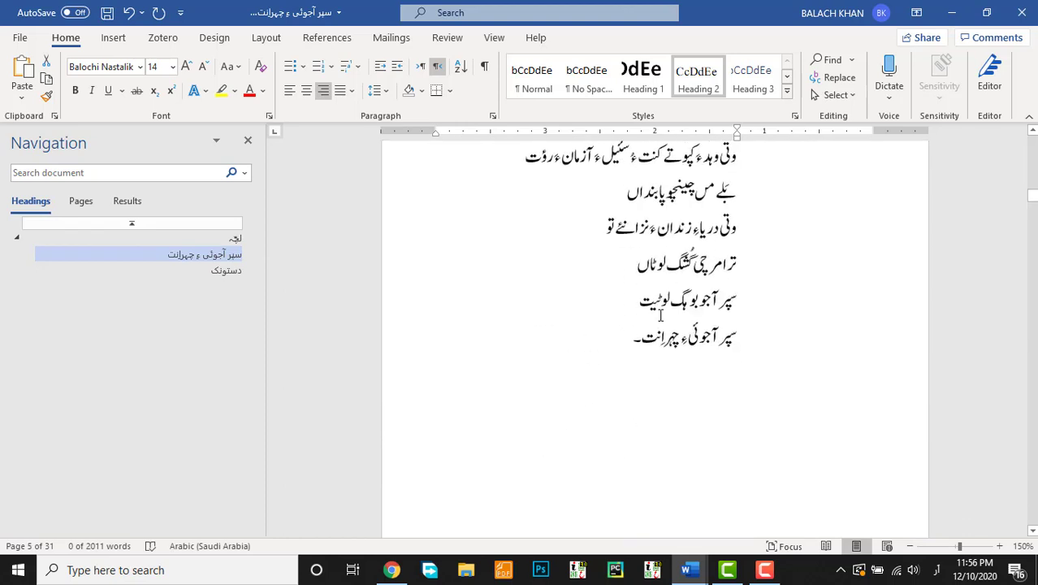
scroll(660, 315, down, 6)
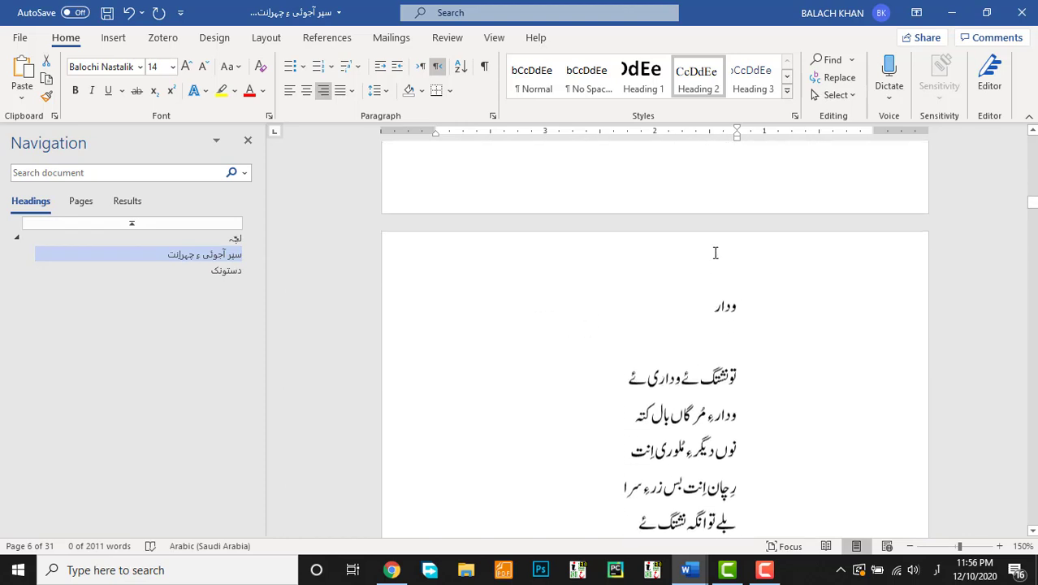
scroll(716, 253, up, 1)
drag(712, 318, 740, 319)
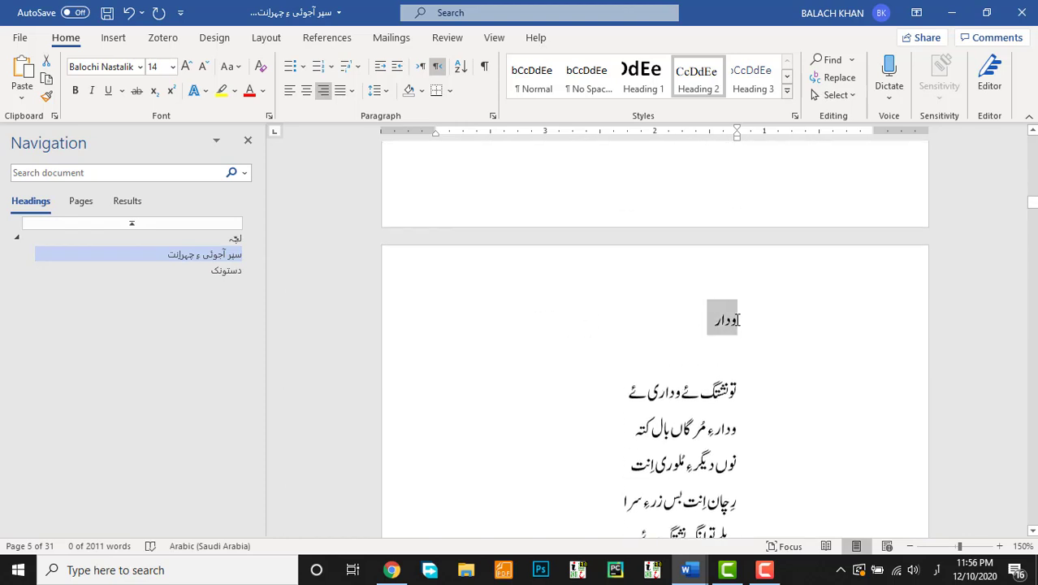
click(697, 81)
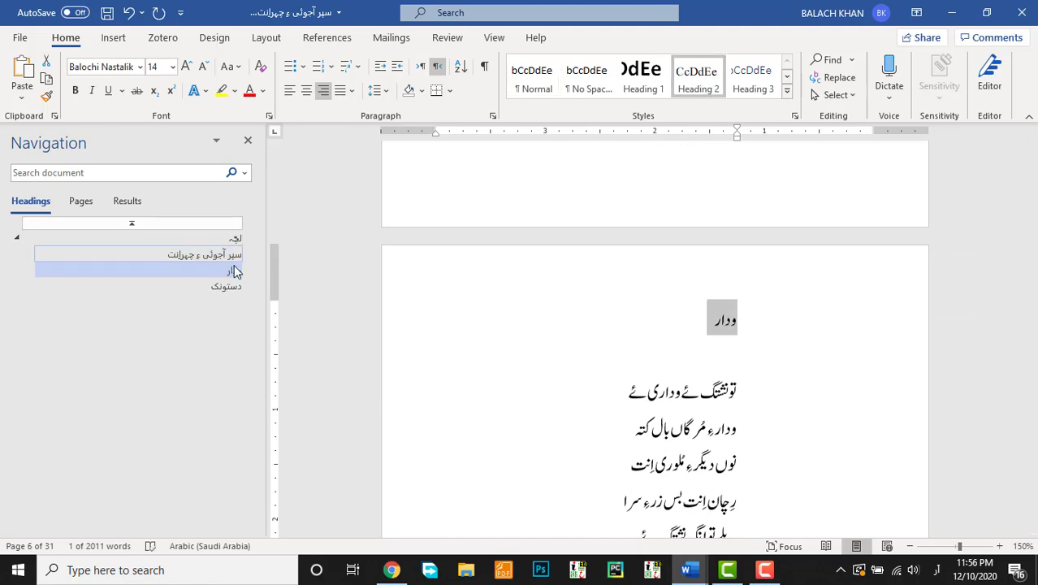
click(234, 272)
Insert a title line reading "ساربان!" above the untitled poem on page 7 and style it as Heading 2
scroll(658, 325, down, 15)
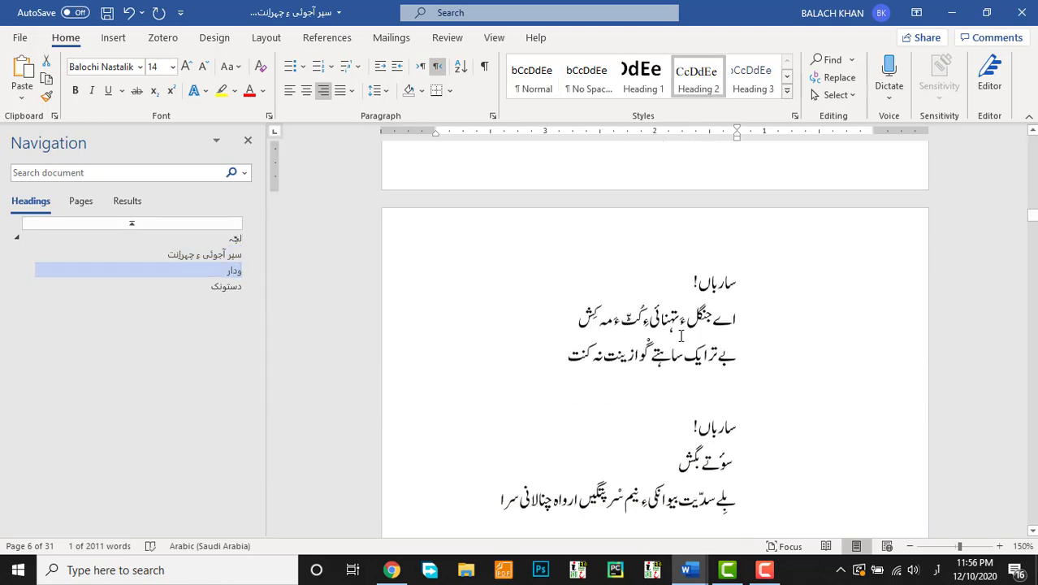
scroll(681, 336, down, 3)
scroll(682, 333, up, 8)
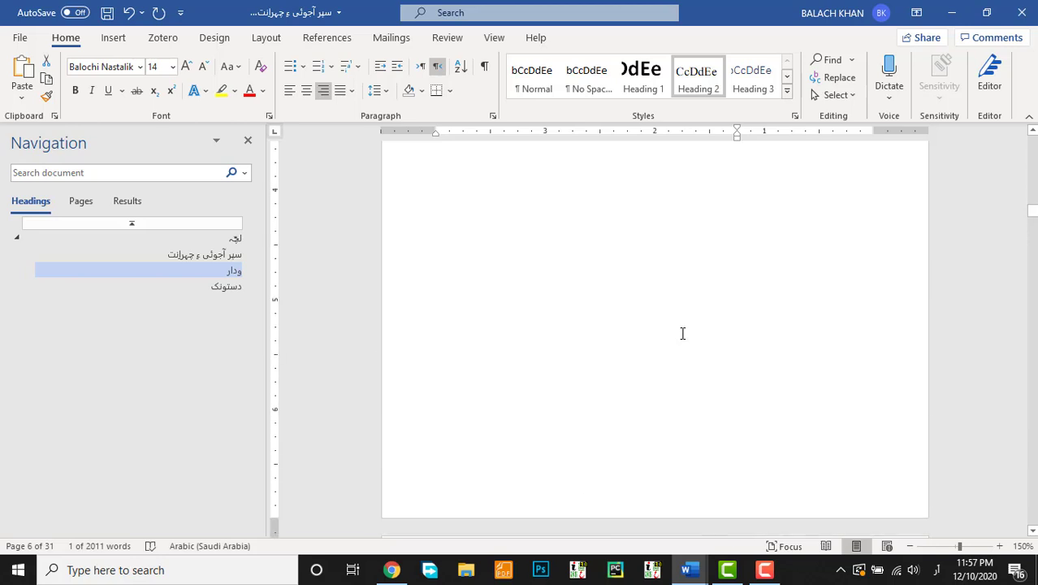
scroll(683, 334, up, 4)
scroll(687, 335, down, 7)
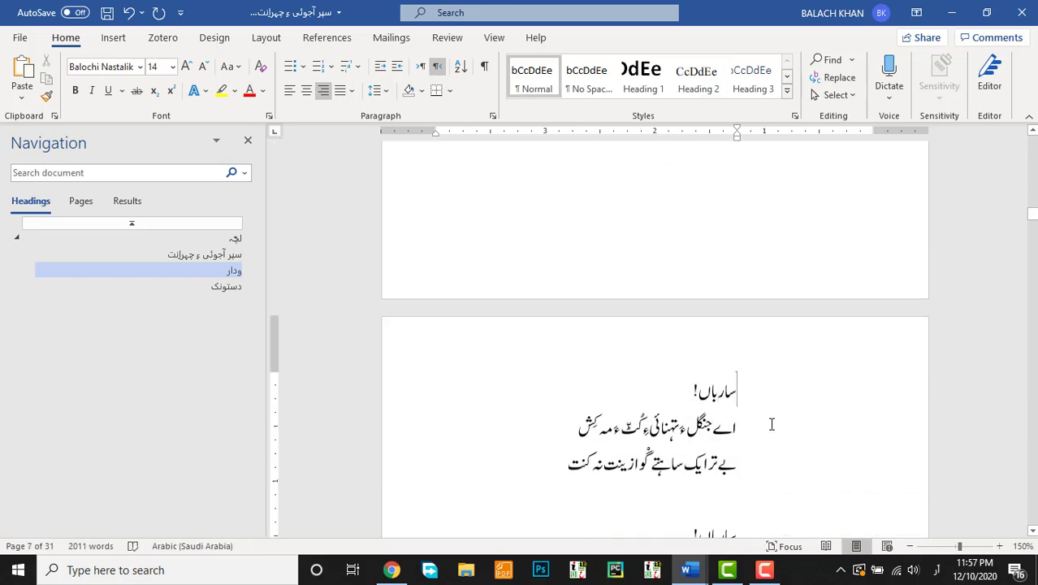
key(Return)
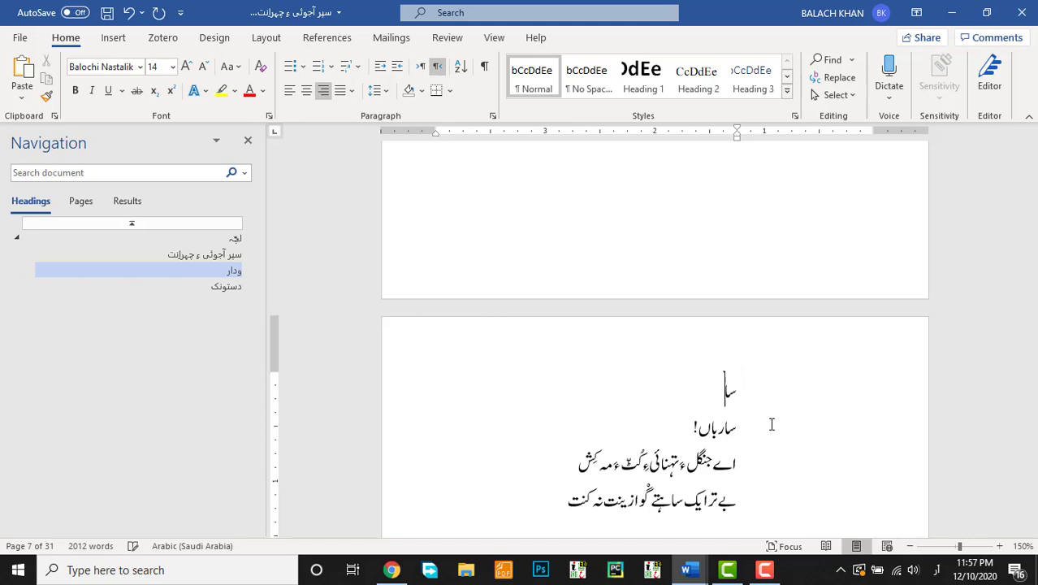
text(ساربان!)
click(697, 77)
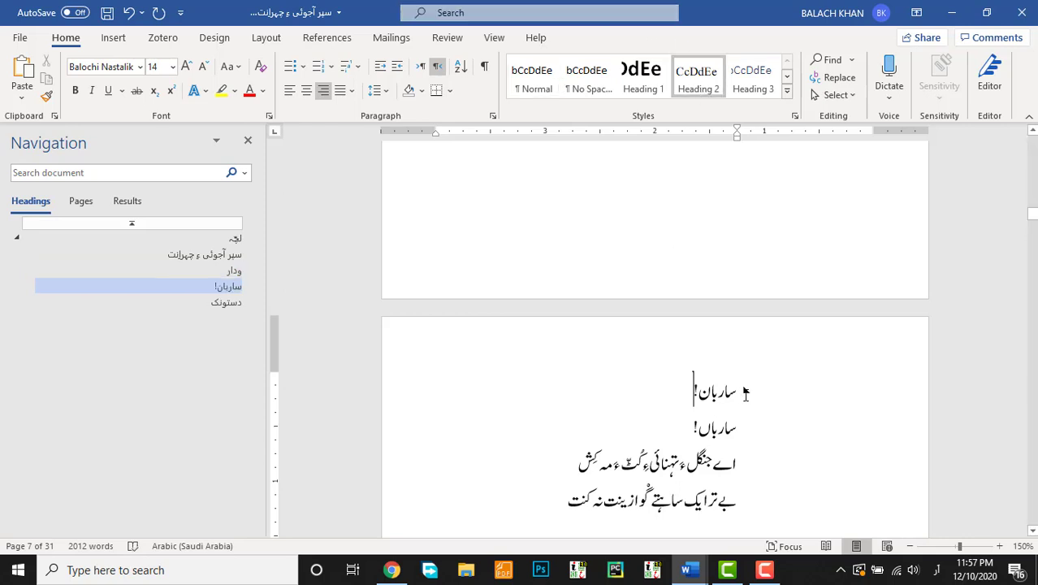
Apply the Heading 2 style to the title line of the poem on page 8
scroll(746, 393, down, 15)
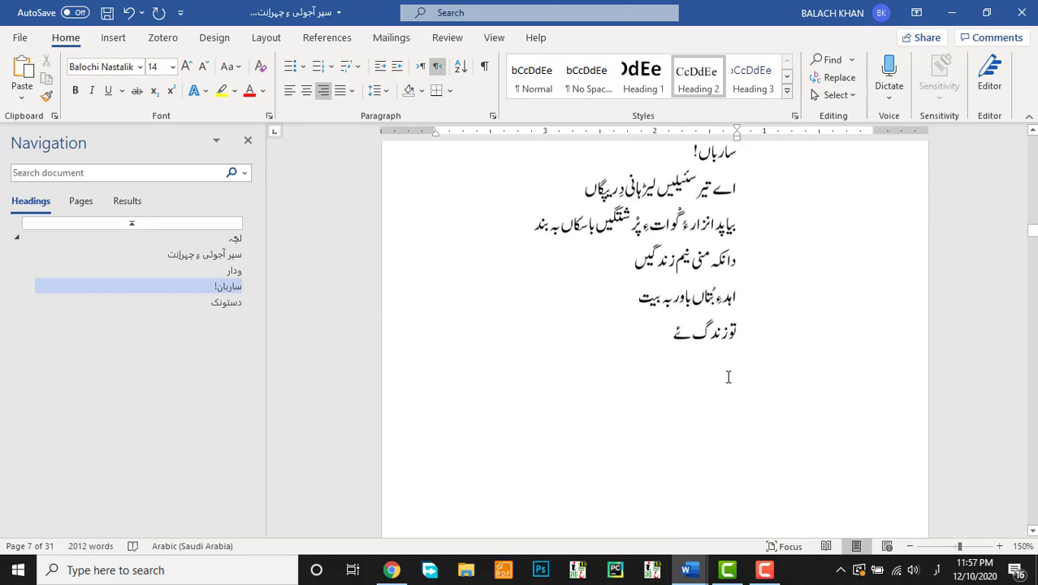
scroll(728, 377, down, 12)
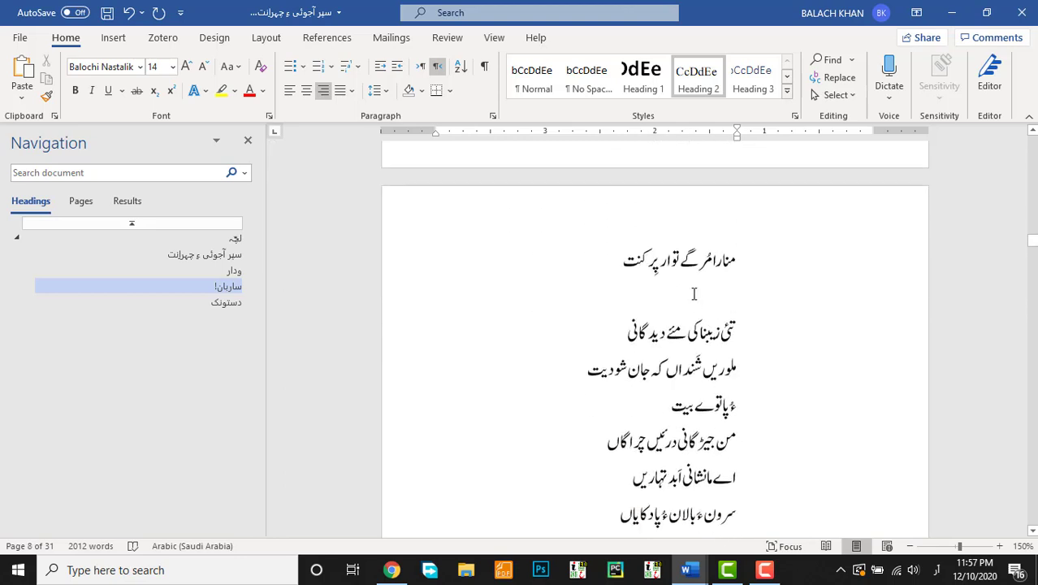
click(680, 261)
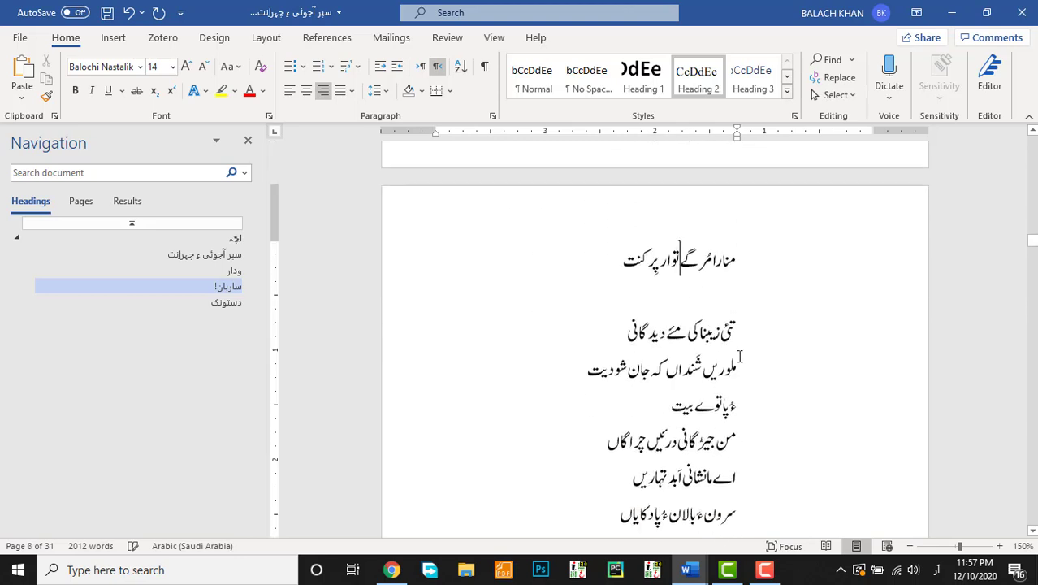
click(697, 78)
Apply the Heading 2 style to the poem title "وَهمانی بشارت" on page 10
scroll(686, 264, down, 10)
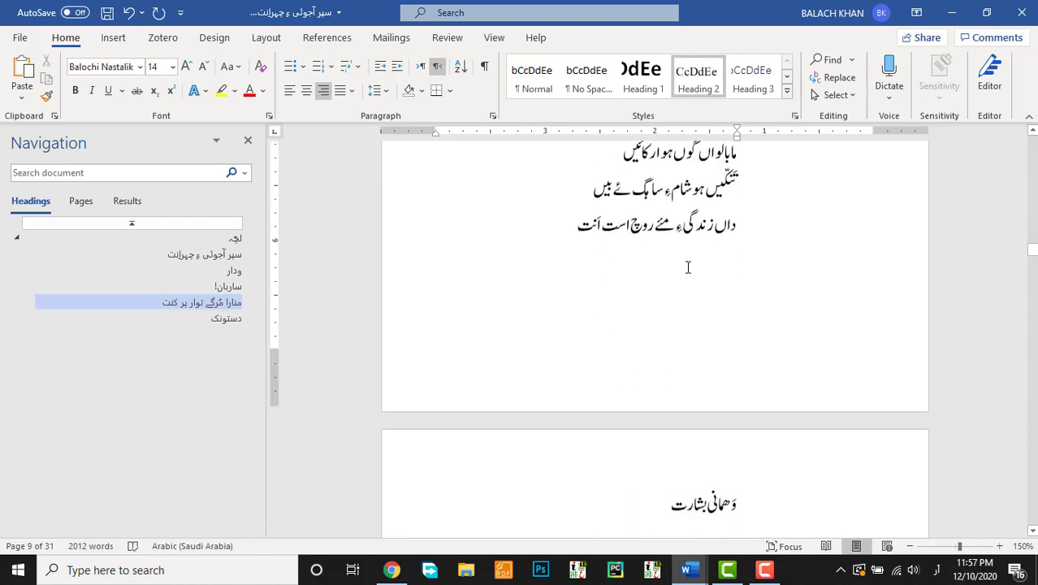
click(663, 299)
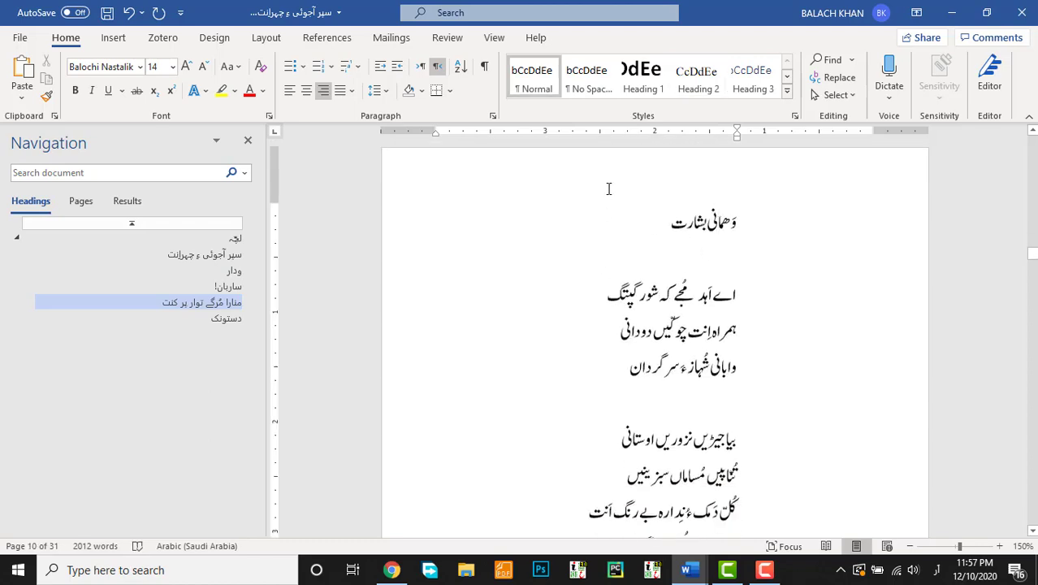
click(697, 78)
Check the rest of the section up to "دستونک", then jump through each poem heading in turn to test the navigation
scroll(697, 285, down, 3)
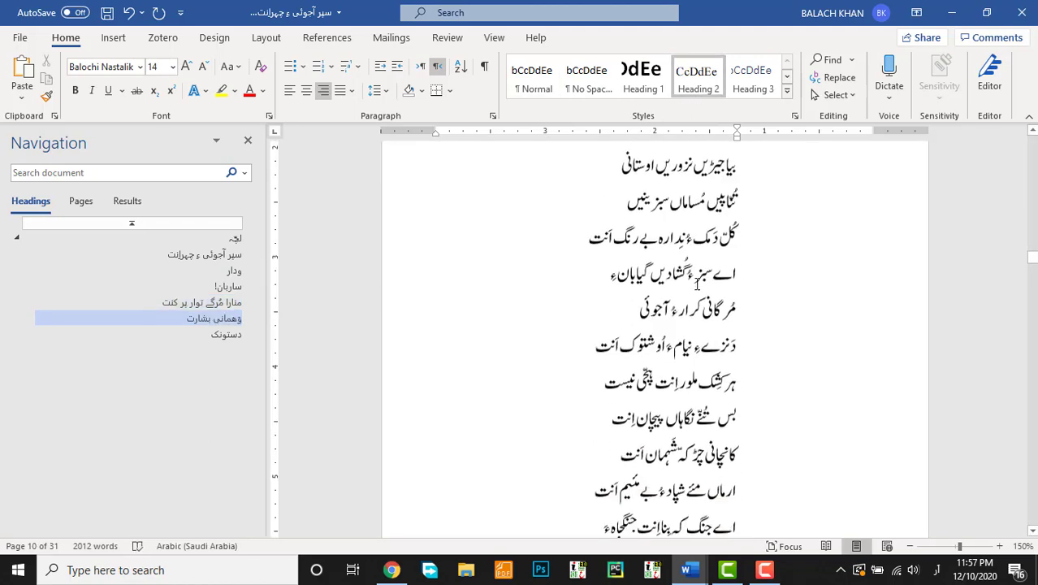
scroll(697, 284, down, 9)
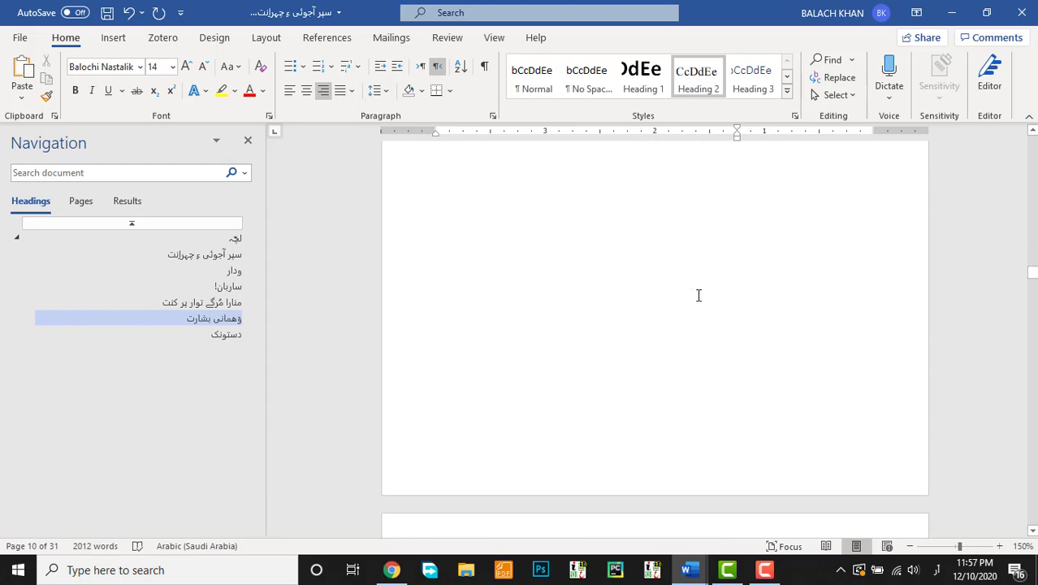
scroll(698, 295, down, 6)
scroll(697, 292, up, 3)
scroll(697, 292, down, 1)
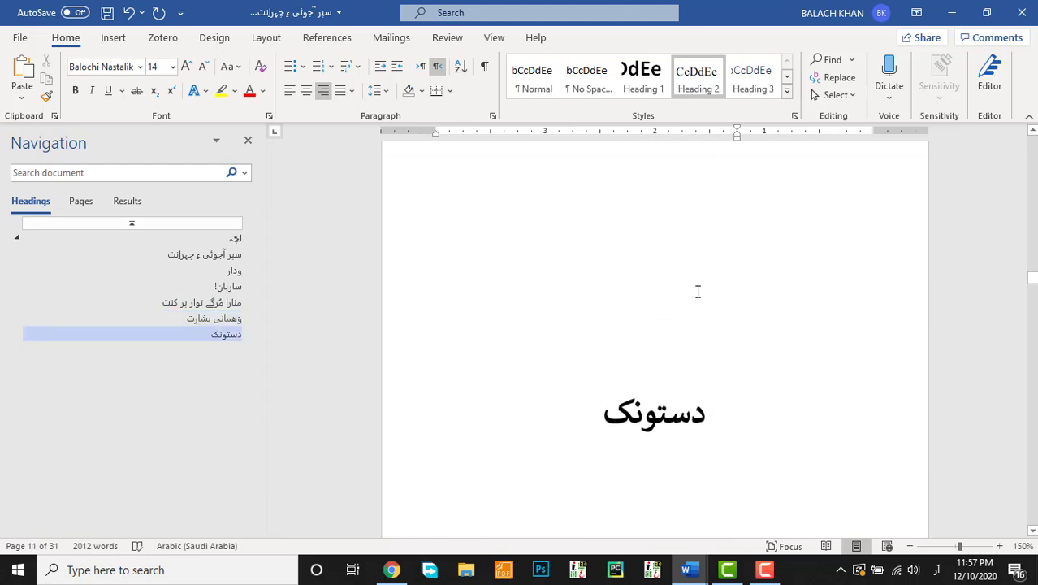
scroll(697, 291, down, 1)
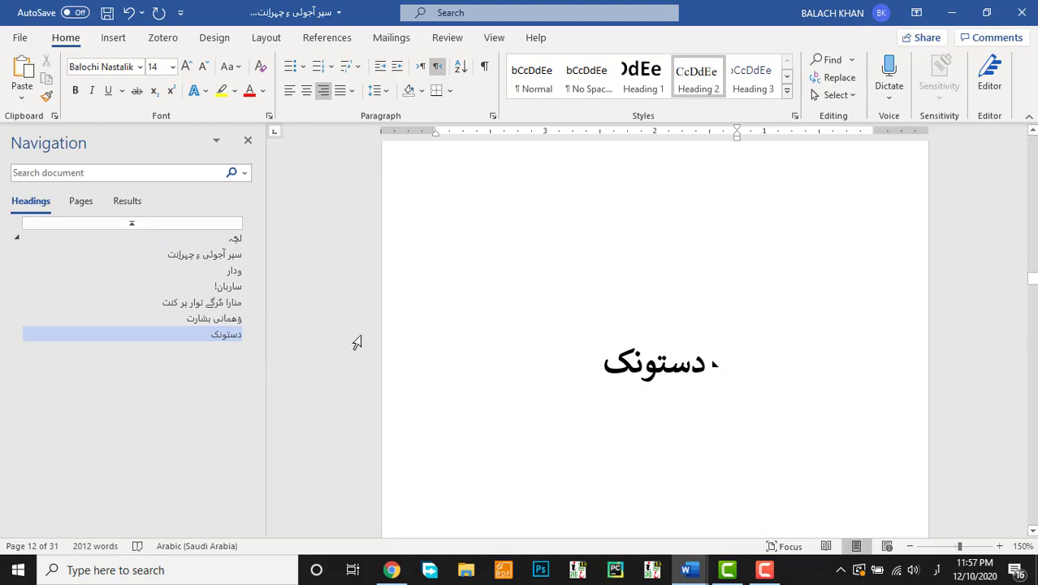
click(213, 258)
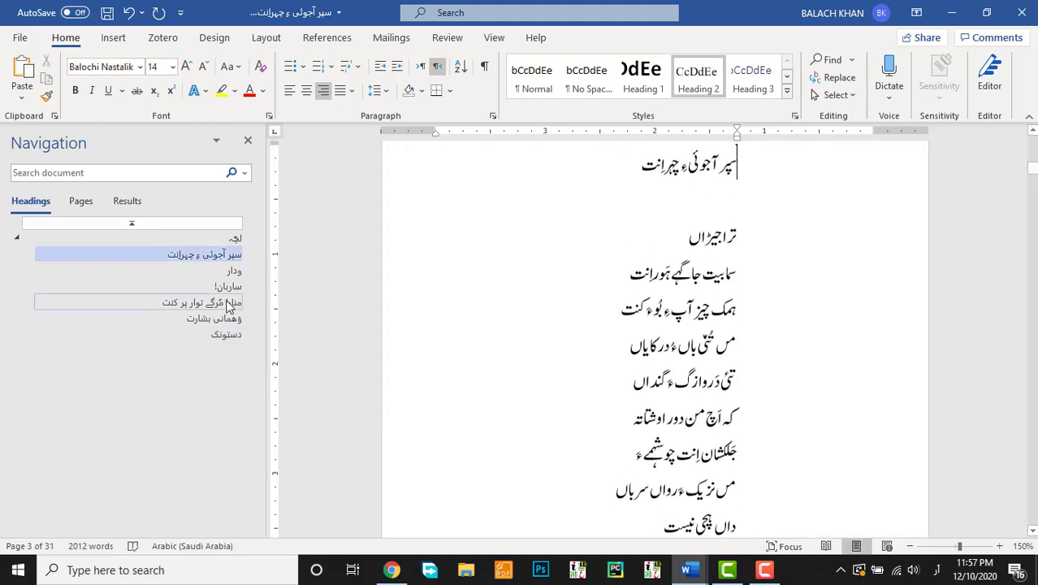
click(230, 272)
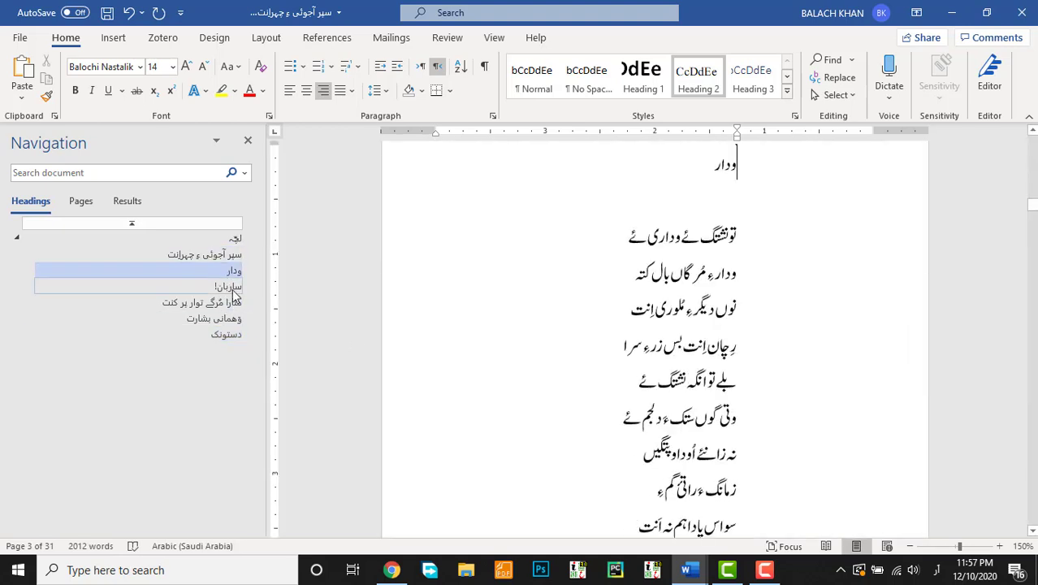
click(232, 288)
click(230, 305)
click(231, 319)
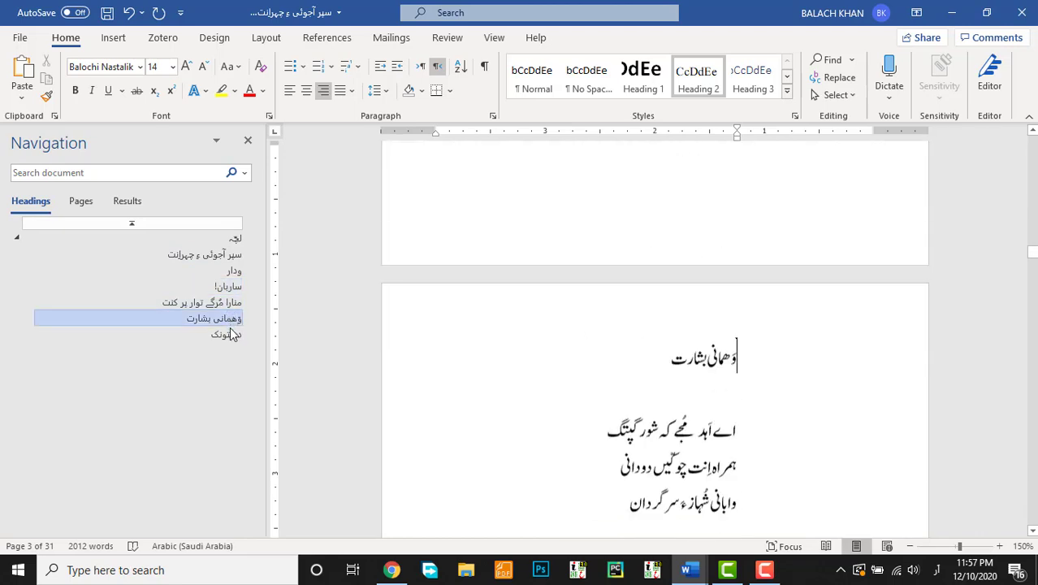
click(231, 334)
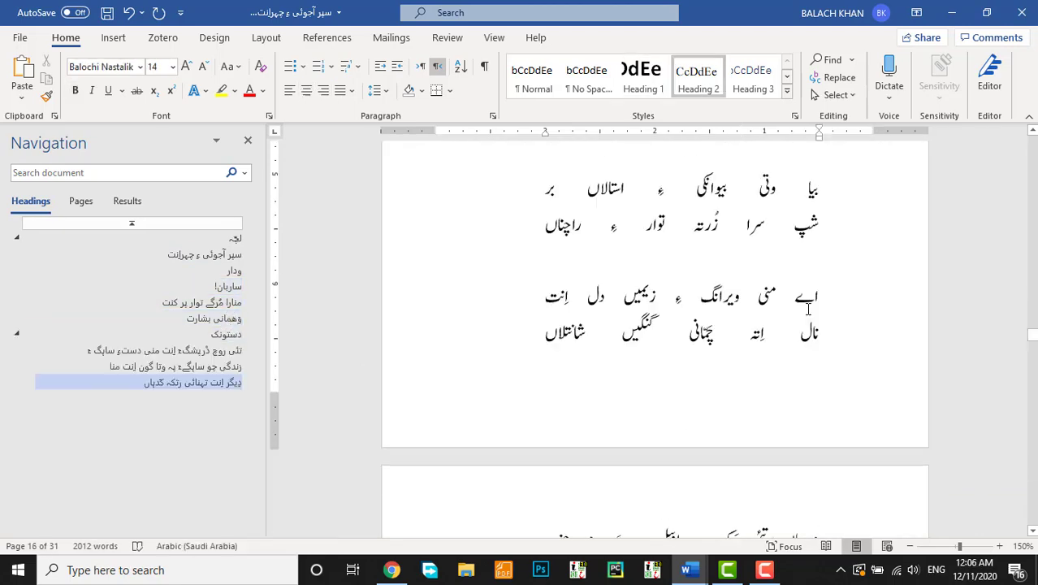
Apply the Heading 2 style to the opening line of the poem on page 18
scroll(808, 308, down, 10)
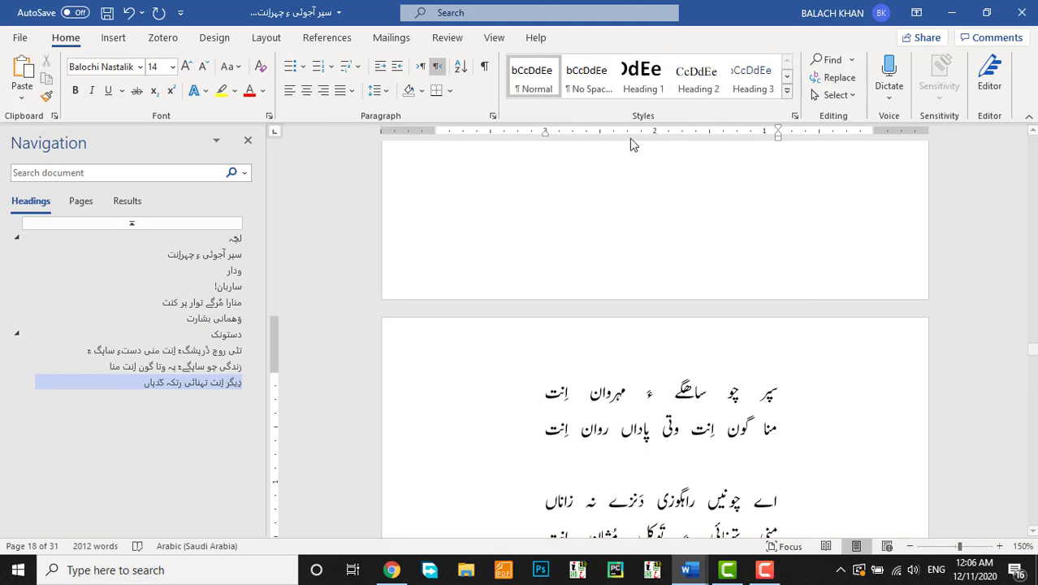
click(697, 81)
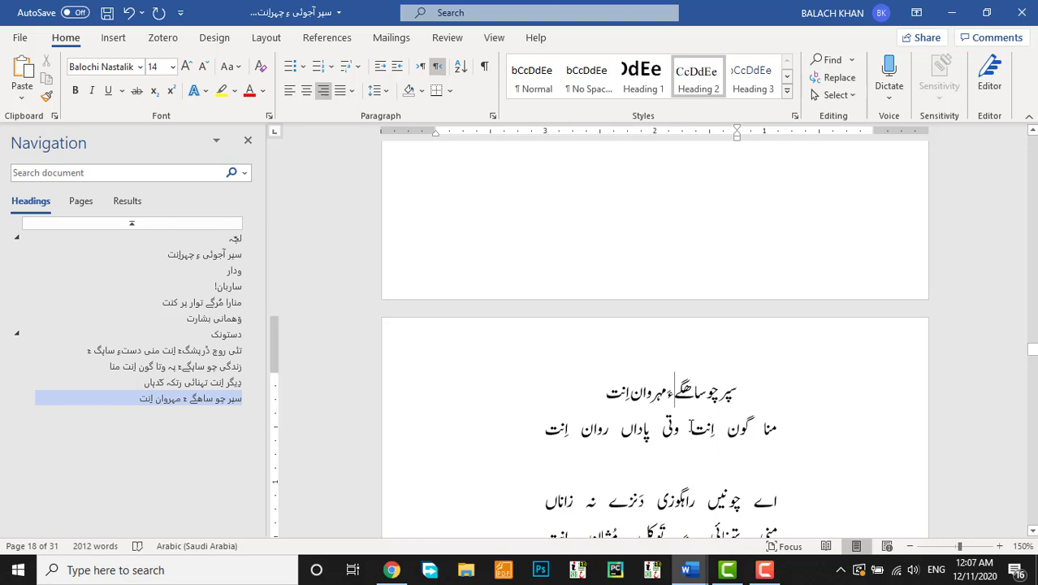
key(Down)
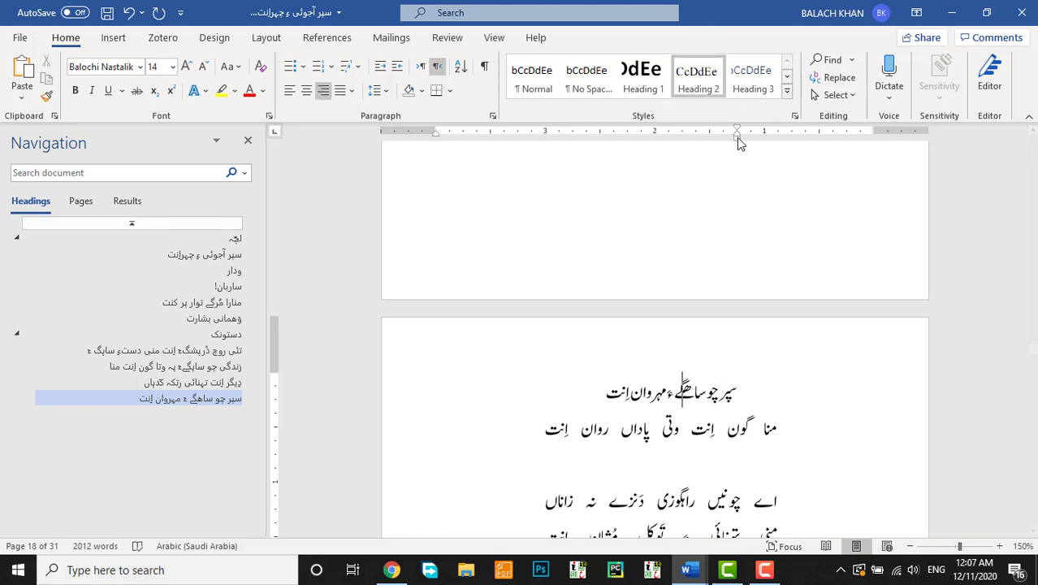
Align both indents of the page 18 heading line with the verses below and distribute its words across that width
mouse_move(737, 135)
mouse_down()
mouse_move(781, 140)
mouse_move(771, 143)
mouse_up()
drag(435, 133, 547, 146)
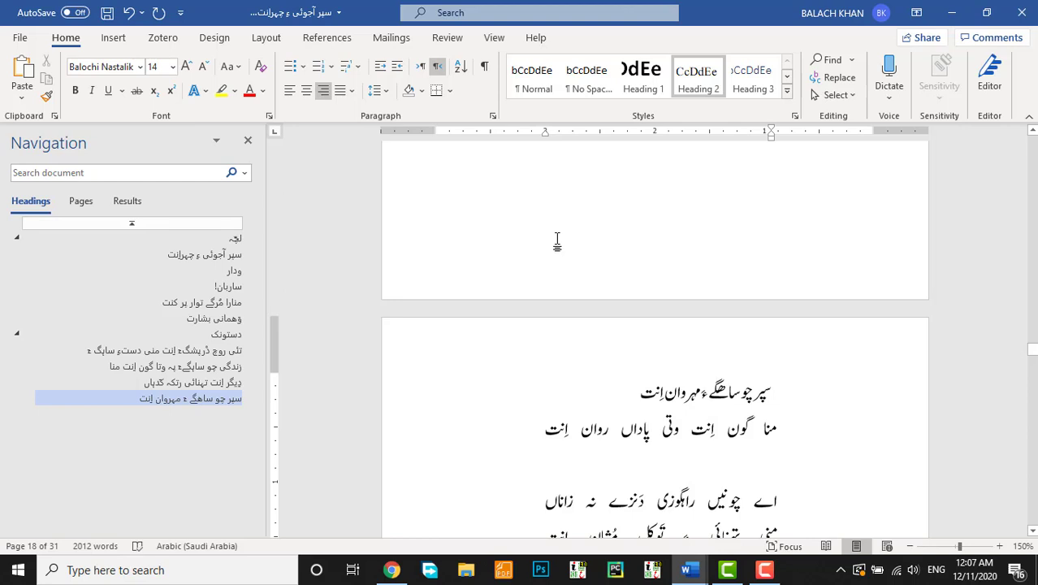
key(ctrl+shift+j)
Apply the Heading 2 style to the opening line of the poem on page 19 and align both its indents with the verses
scroll(672, 256, down, 10)
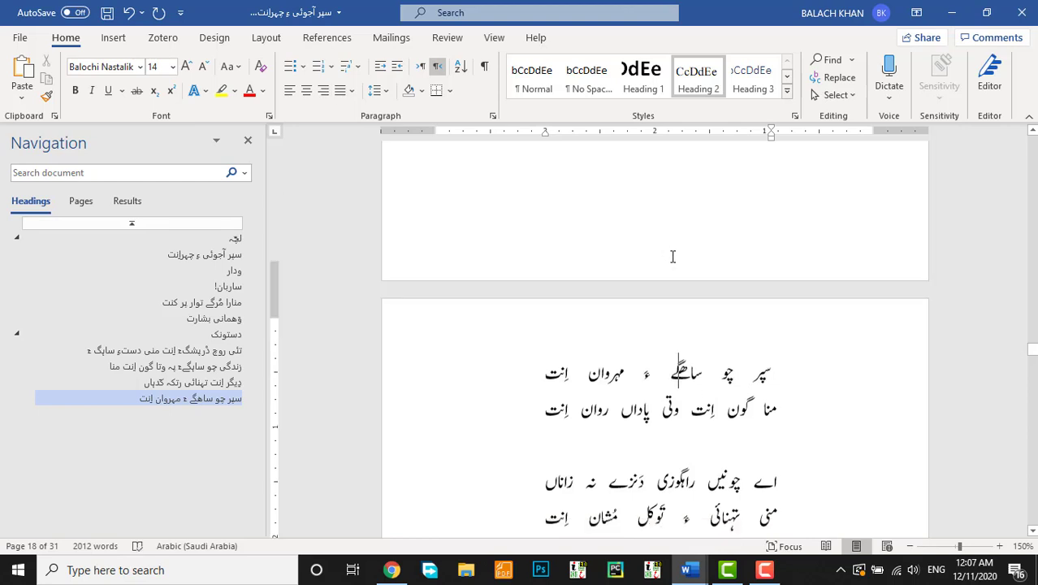
scroll(673, 255, down, 3)
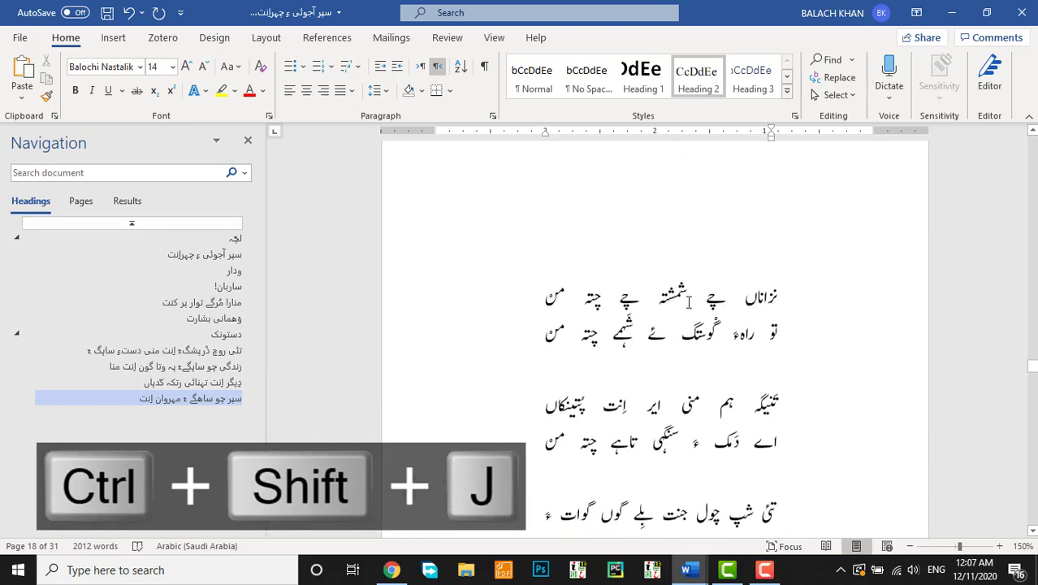
click(703, 95)
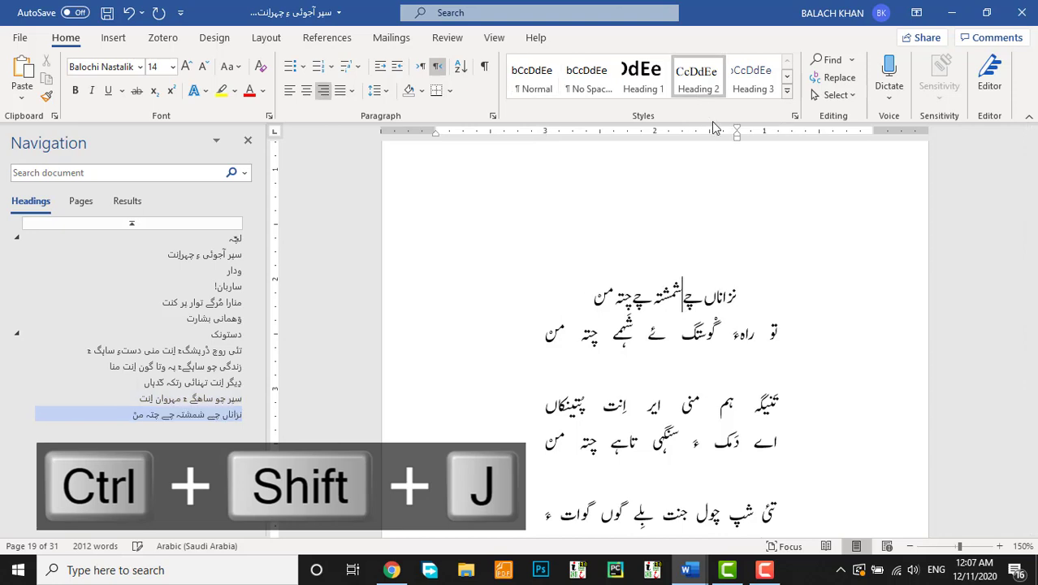
drag(736, 138, 777, 144)
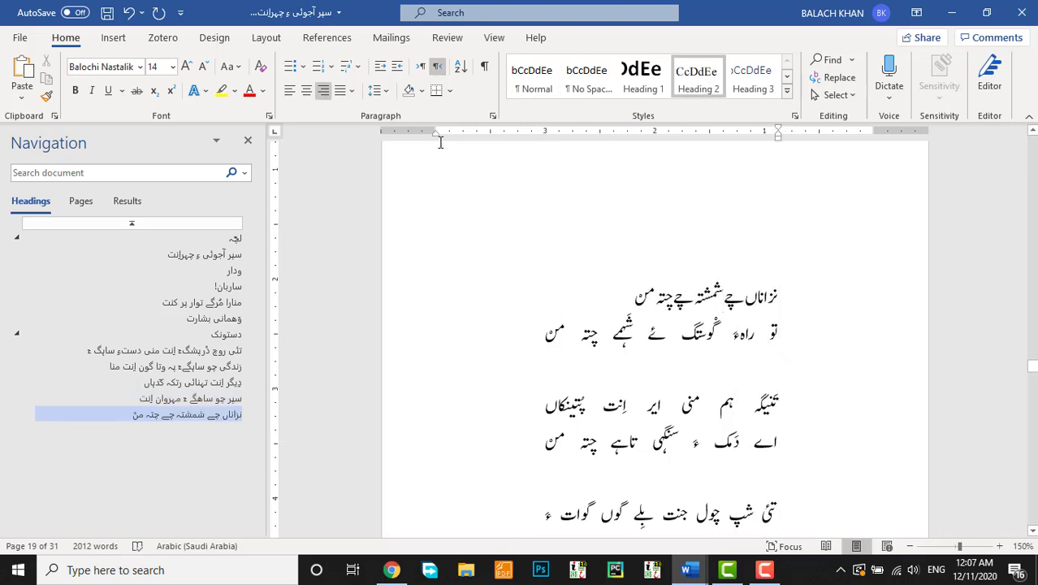
drag(434, 138, 542, 154)
Distribute the words of the page 19 heading line, set its direction to right-to-left and realign both indents with the verses below
key(ctrl+Shift_L)
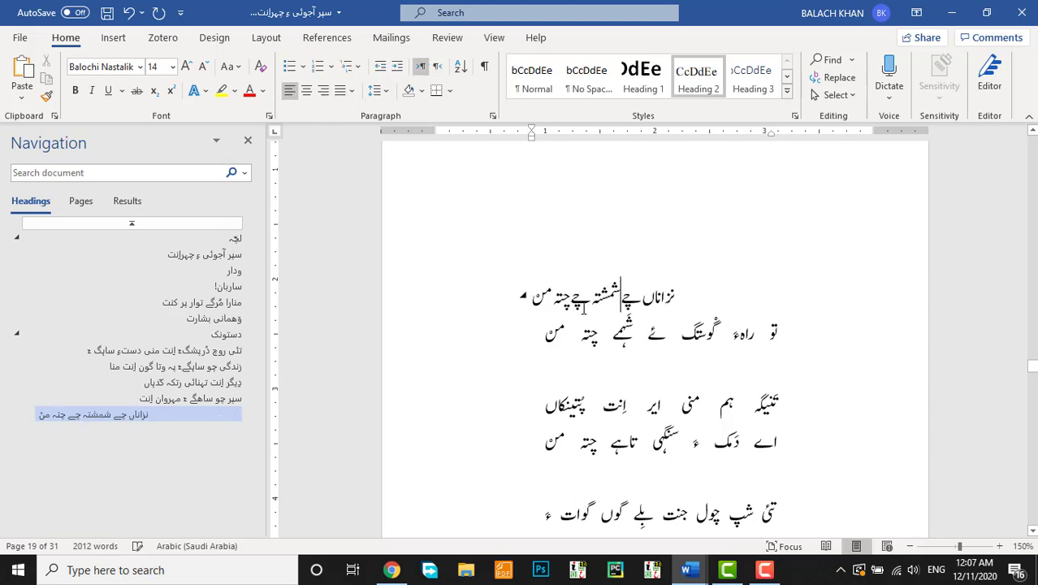
key(ctrl+shift+j)
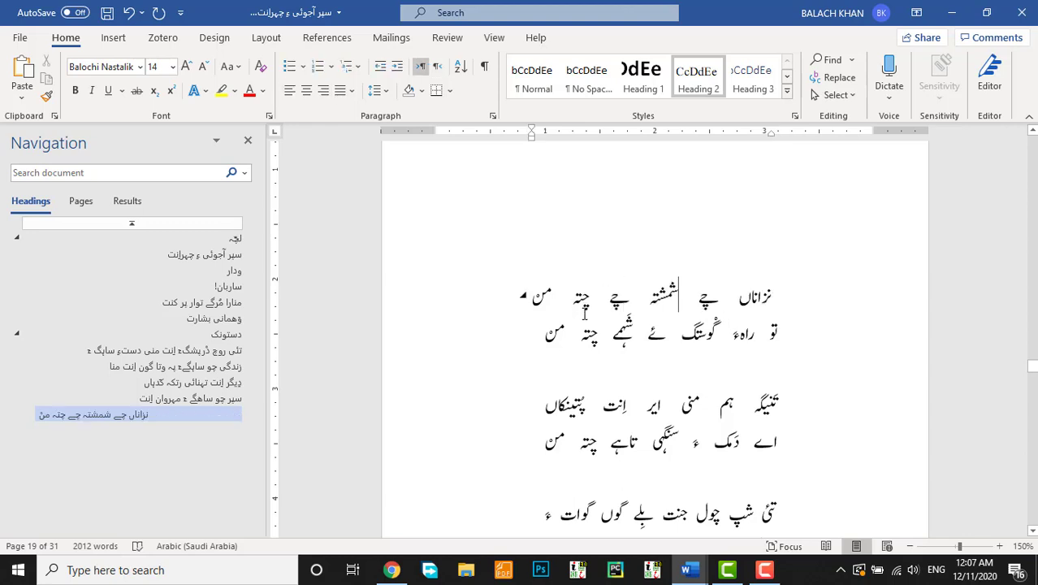
key(ctrl+shift+j)
drag(530, 137, 546, 140)
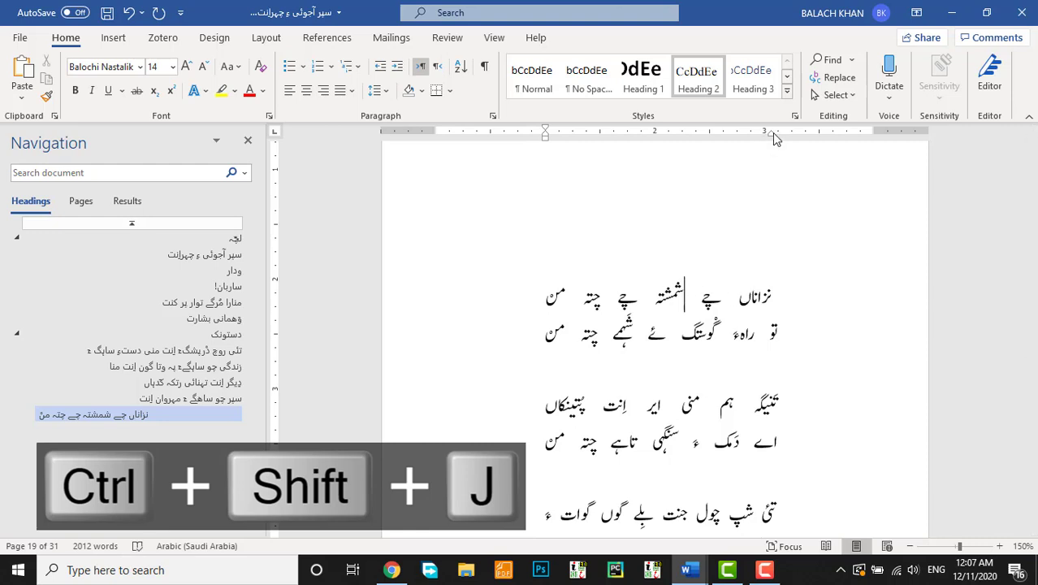
drag(773, 132, 778, 137)
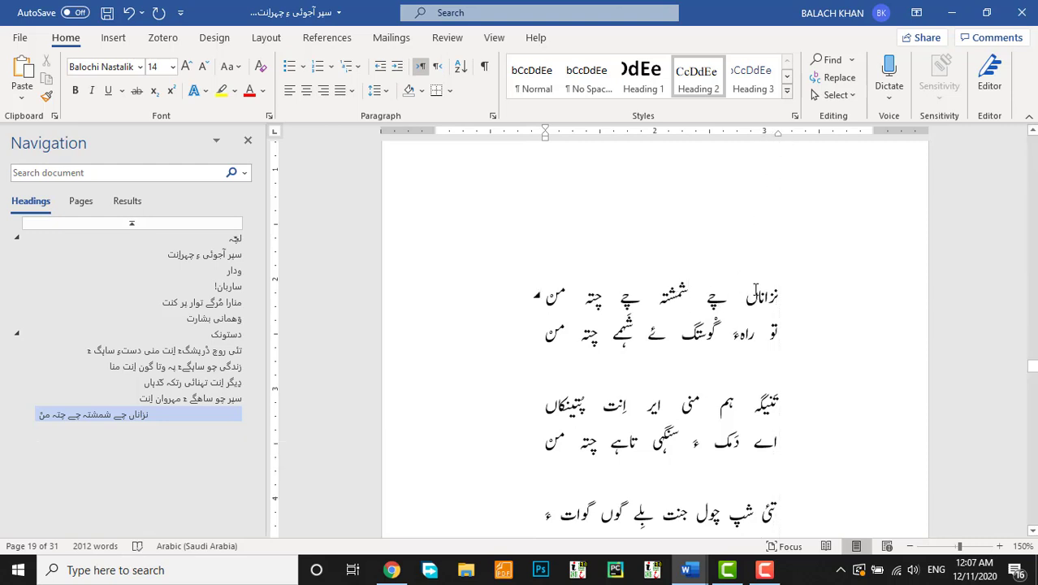
click(437, 66)
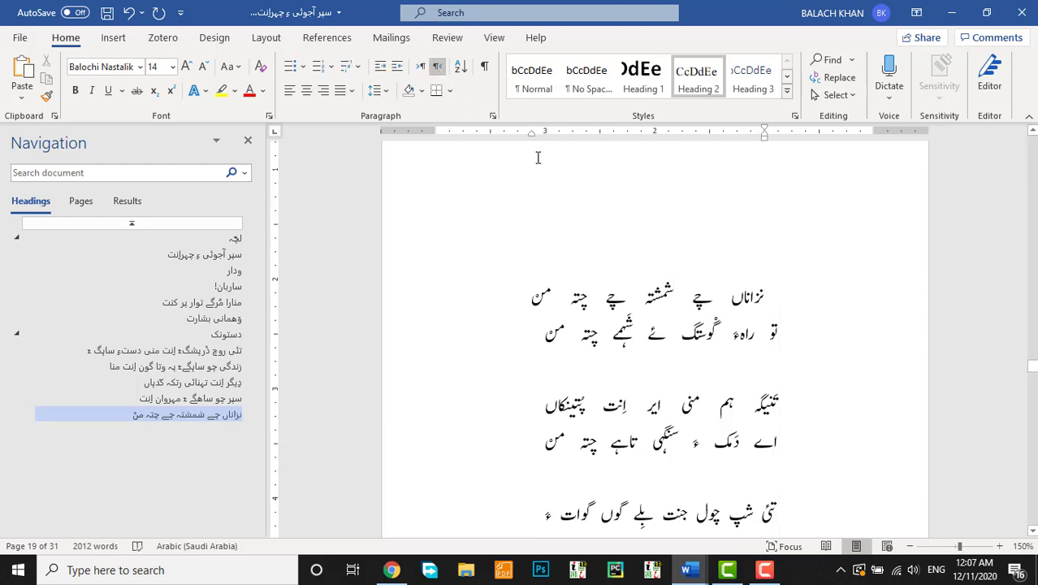
drag(532, 135, 544, 134)
drag(767, 139, 777, 137)
Apply Heading 2 to the opening line of the poem on page 21, then match its indents to the verses and distribute its words
scroll(735, 249, down, 10)
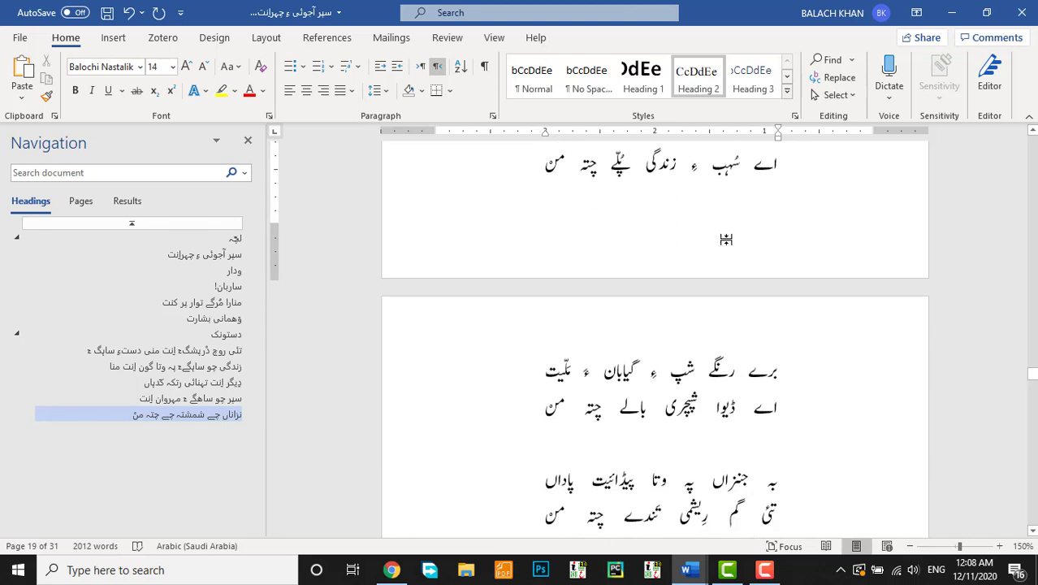
scroll(731, 242, down, 5)
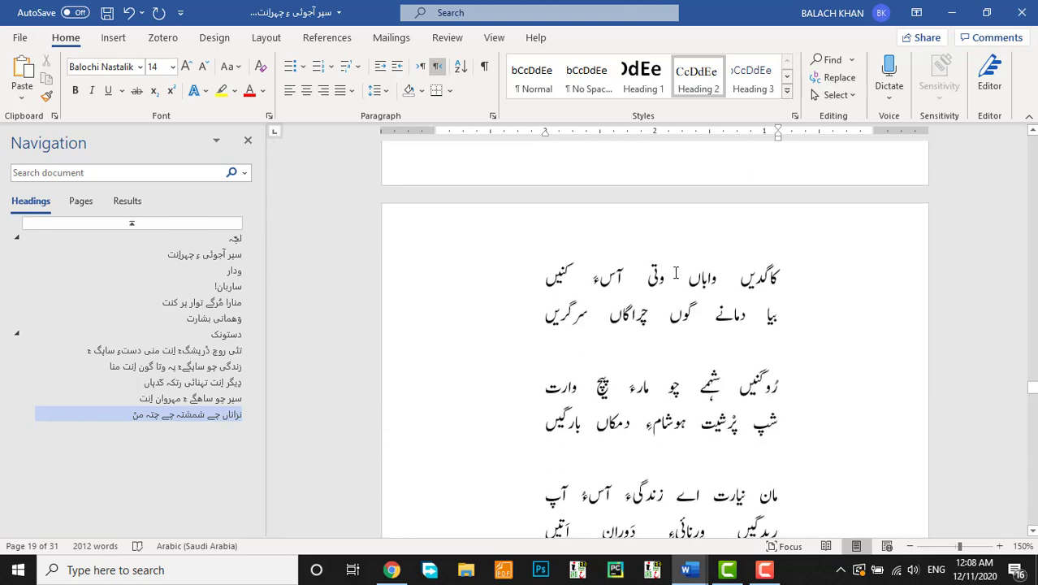
click(633, 225)
click(698, 95)
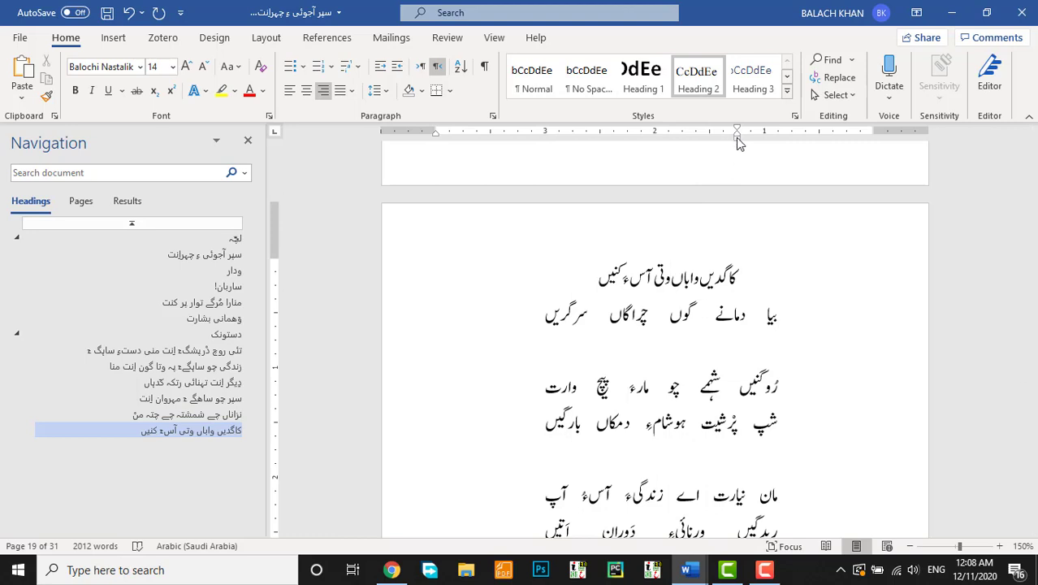
drag(738, 139, 776, 140)
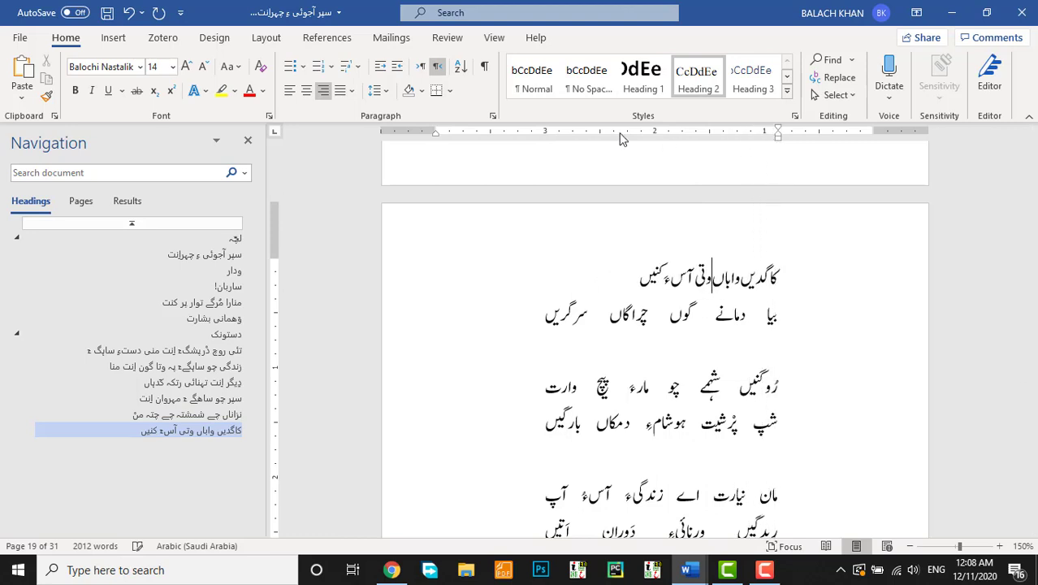
drag(435, 135, 546, 147)
key(ctrl+shift+j)
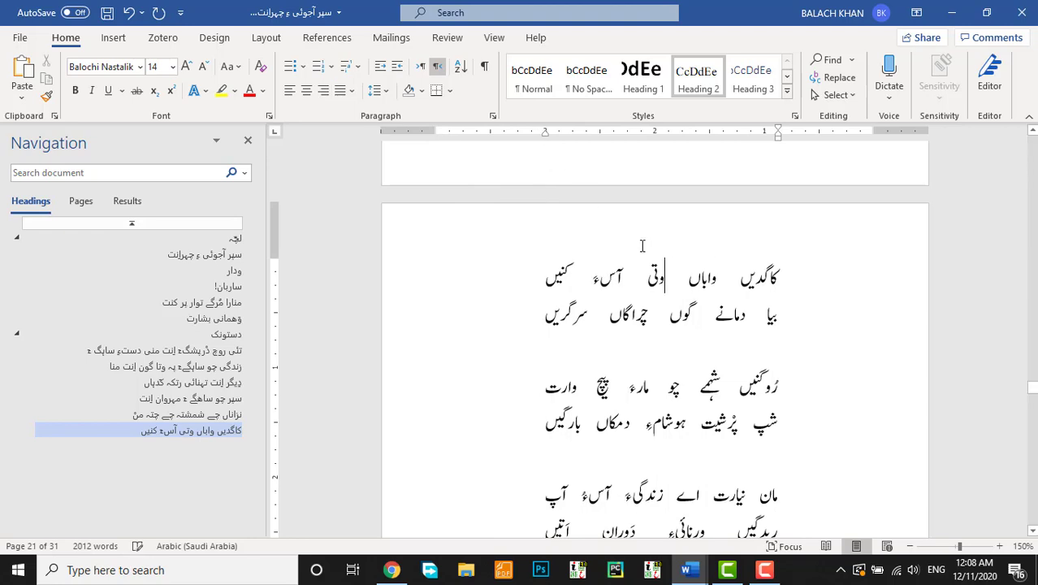
Style the opening line of the poem on page 22 as Heading 2, with indents matching the verses and distributed words
scroll(650, 244, down, 10)
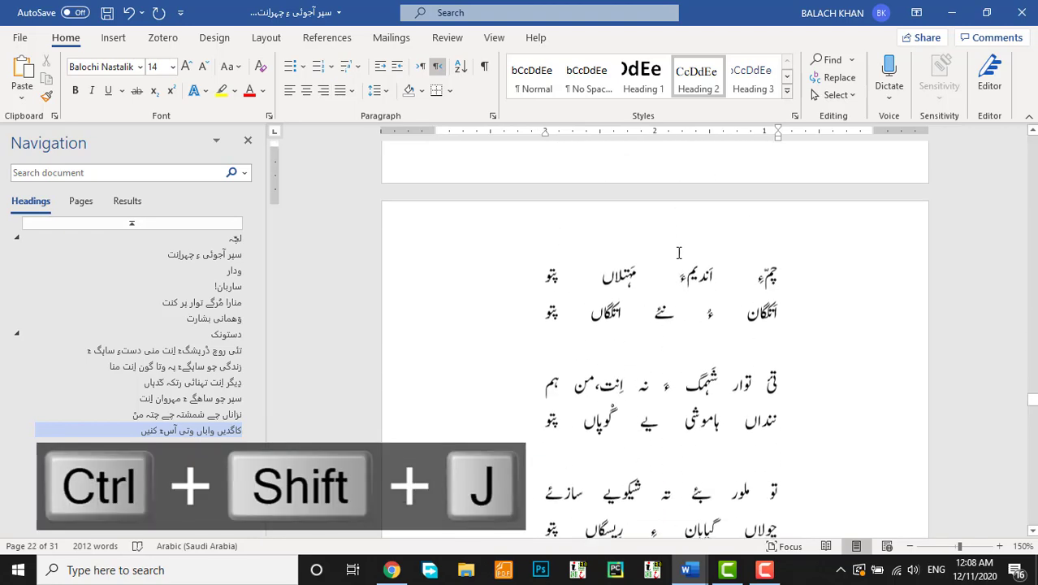
scroll(679, 248, up, 4)
scroll(670, 274, down, 3)
click(683, 294)
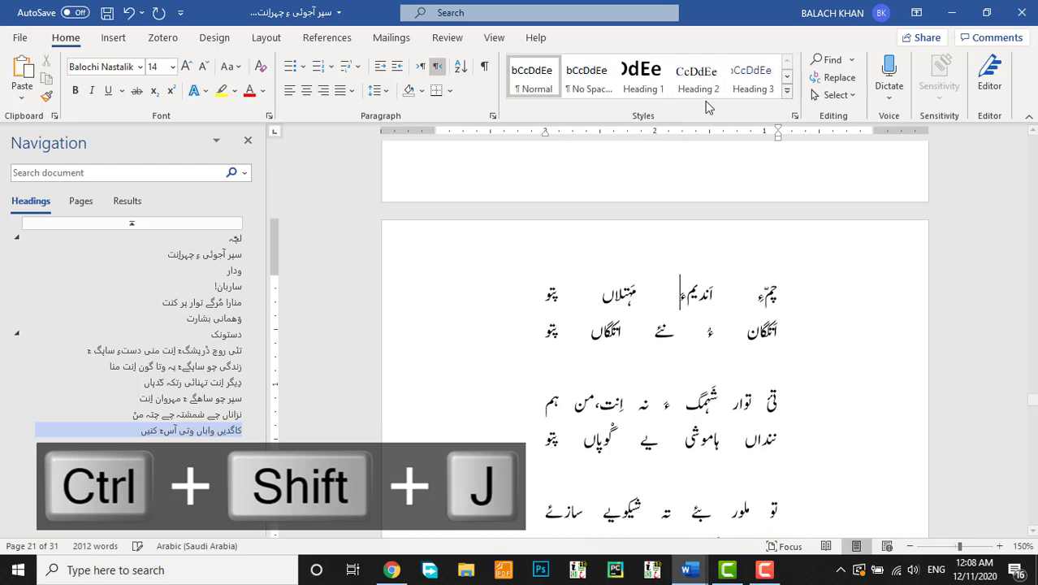
click(697, 77)
drag(737, 135, 778, 138)
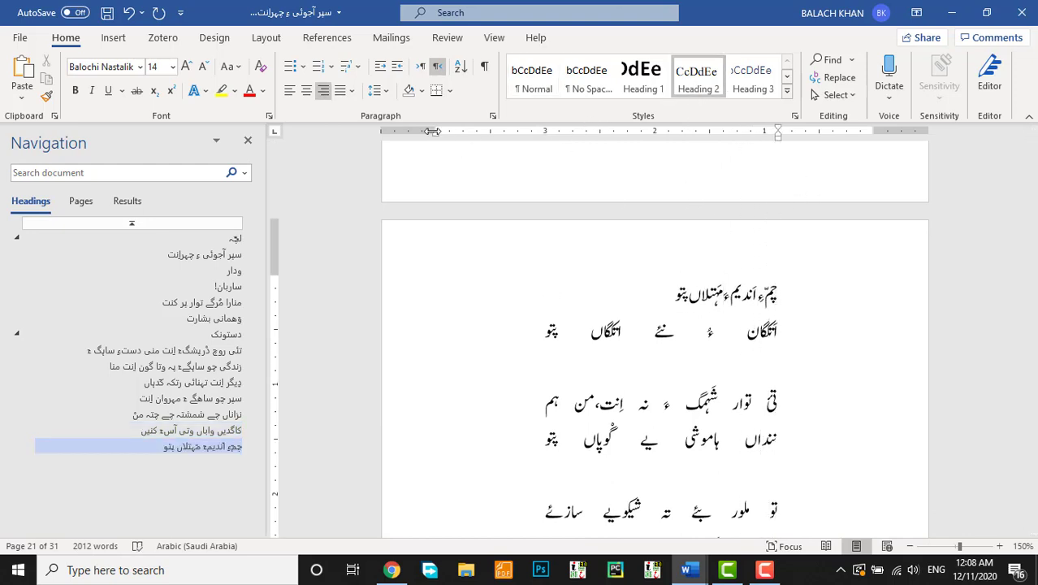
drag(433, 139, 547, 161)
key(ctrl+shift+j)
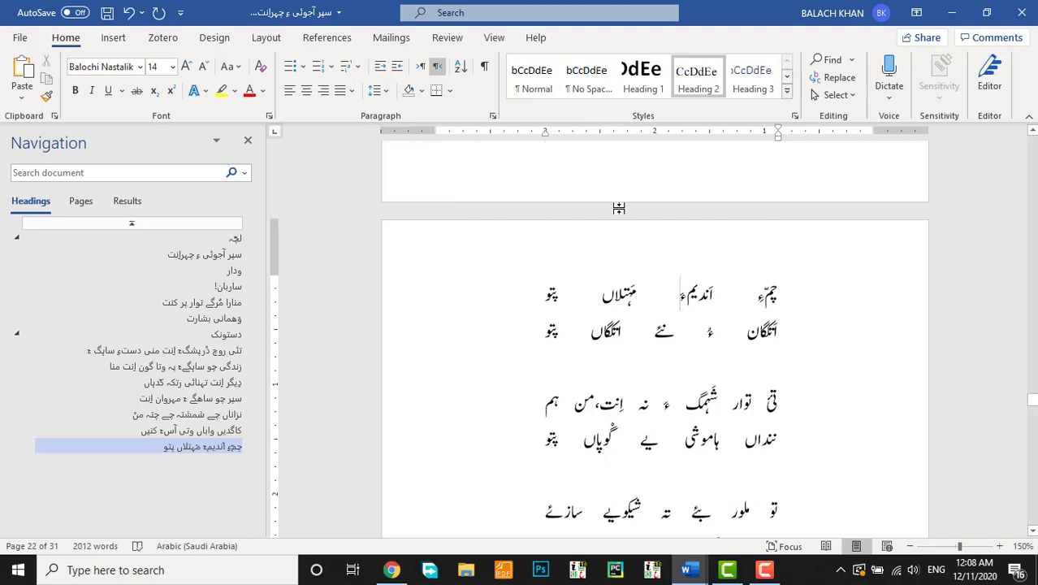
Make the opening line of the poem on page 23 a Heading 2, aligned with the verse indents and distributed across them
scroll(619, 209, down, 10)
key(ctrl+shift+j)
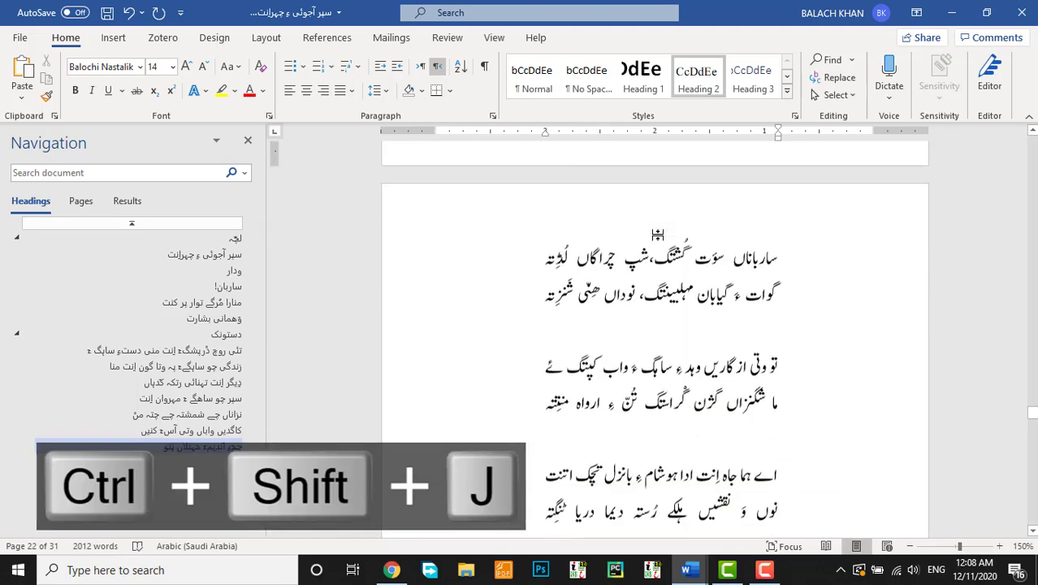
scroll(658, 234, down, 1)
click(666, 206)
click(703, 91)
drag(737, 140, 777, 140)
drag(436, 139, 547, 140)
key(ctrl+shift+j)
Apply Heading 2 to the opening line of the poem on page 24, fit its indents to the verses and distribute its words
scroll(702, 243, down, 5)
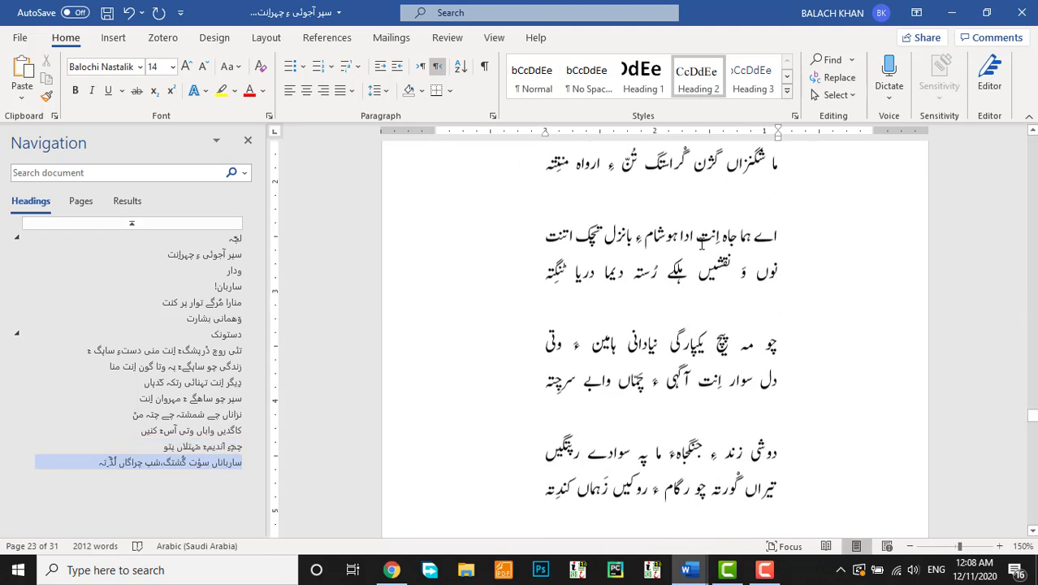
scroll(702, 244, down, 5)
click(681, 327)
click(699, 88)
drag(737, 140, 778, 139)
drag(436, 138, 547, 141)
key(ctrl+shift+j)
Apply Heading 2 to the opening line starting "اے سپر", align its indents with the verses and distribute its words
scroll(696, 334, down, 8)
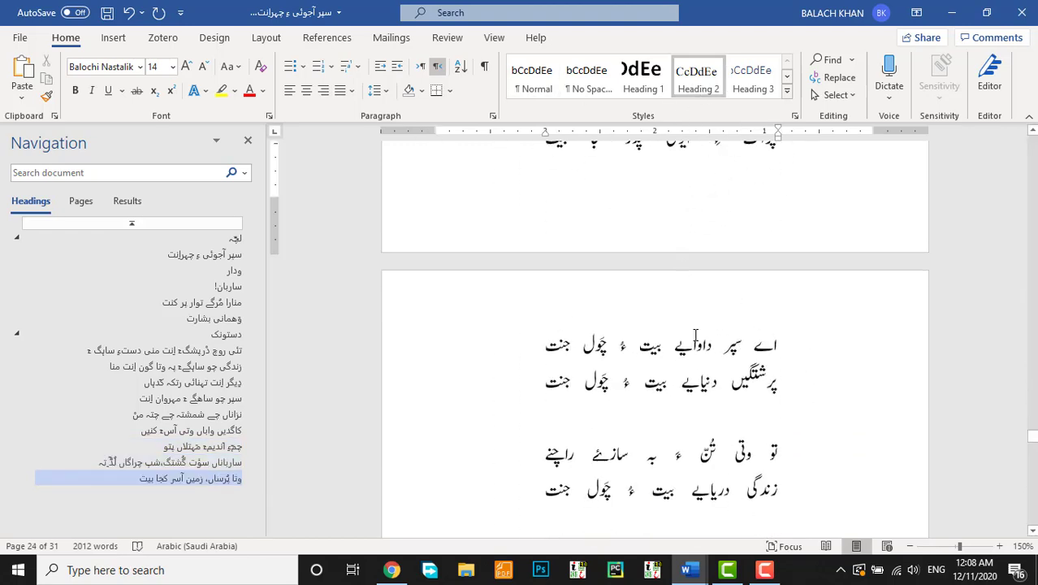
click(692, 340)
click(699, 88)
drag(737, 139, 777, 139)
drag(437, 139, 546, 140)
key(ctrl+shift+j)
Apply Heading 2 to the opening line of the poem following "اے سپر", align its indents with the verses and distribute its words
scroll(653, 248, down, 8)
click(670, 411)
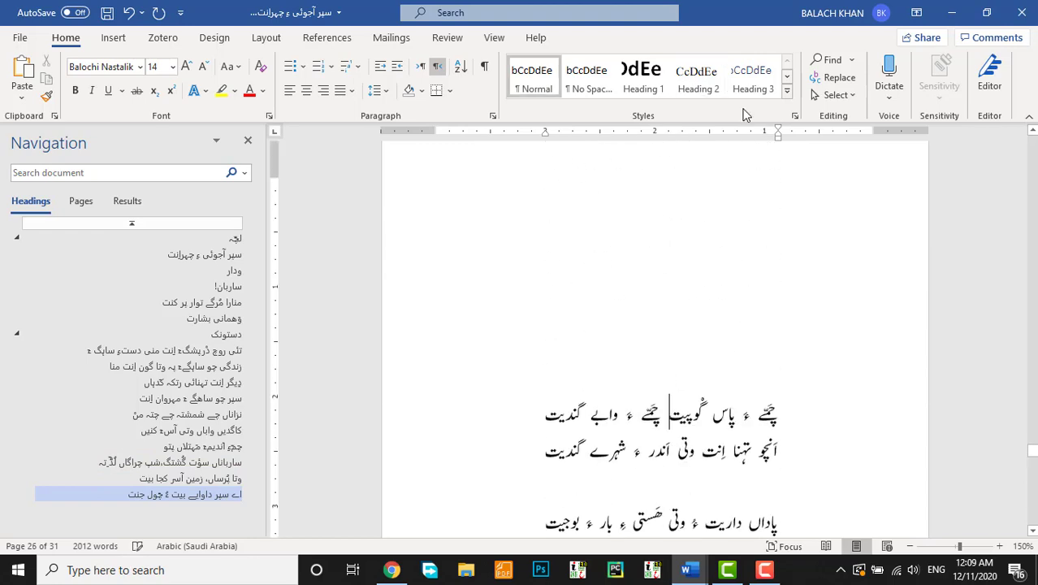
click(699, 88)
drag(737, 139, 774, 143)
drag(436, 139, 543, 144)
key(ctrl+shift+j)
Style the opening line of the second-to-last poem as Heading 2, with its indents on the verse margins and its words distributed
scroll(682, 285, down, 8)
click(678, 283)
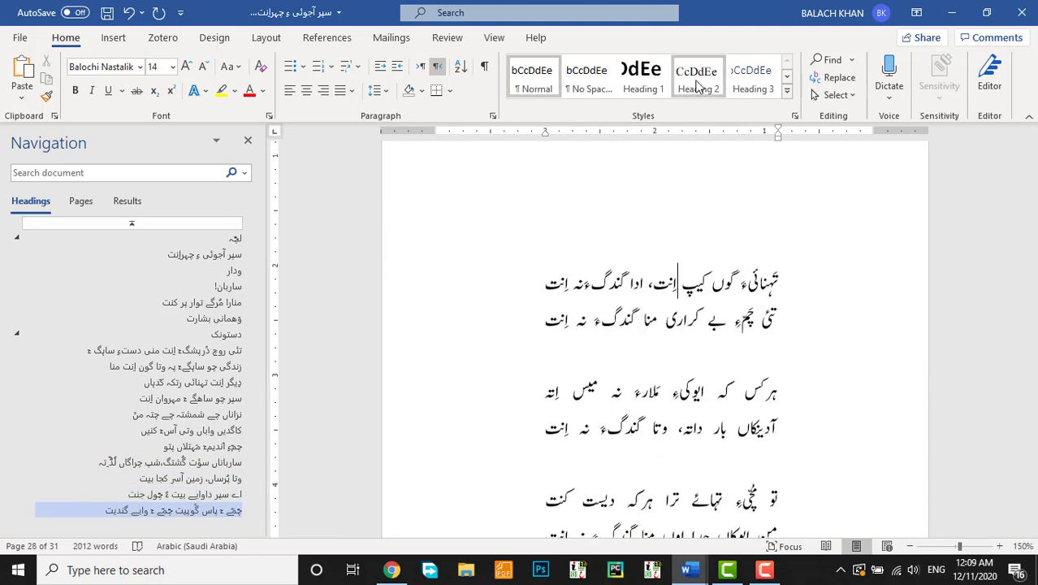
click(697, 88)
drag(736, 140, 770, 139)
drag(436, 139, 547, 145)
key(ctrl+shift+j)
Apply Heading 2 to the opening line of the last poem on page 30, match the verse indents and distribute its words
scroll(603, 241, down, 8)
click(642, 265)
click(700, 88)
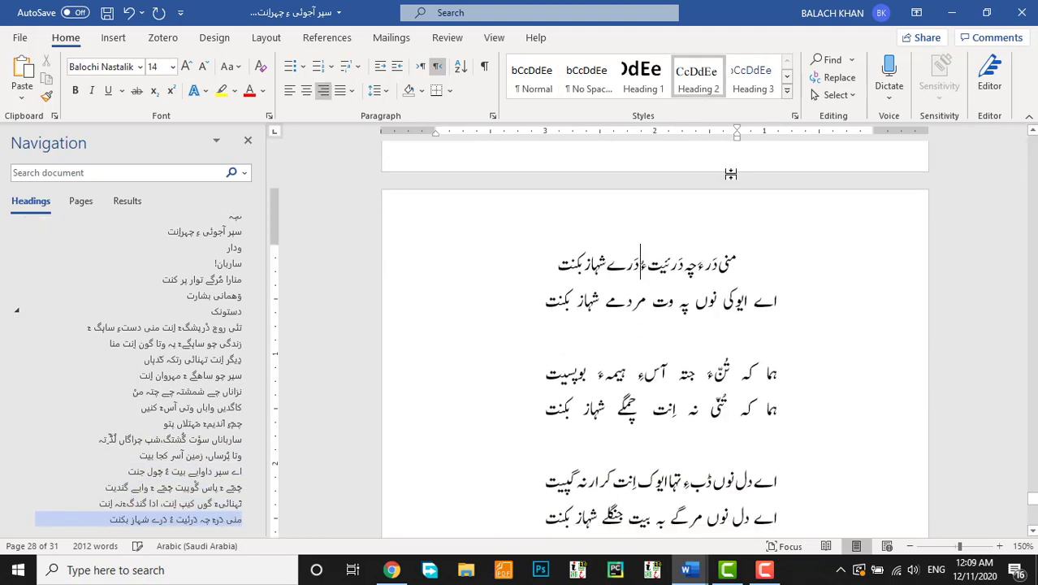
key(ctrl+shift+j)
Check the end of the document, then jump to the sections "لچّہ" and "دستونک" and the latter's first two poem headings
scroll(975, 308, down, 20)
drag(1034, 519, 1032, 502)
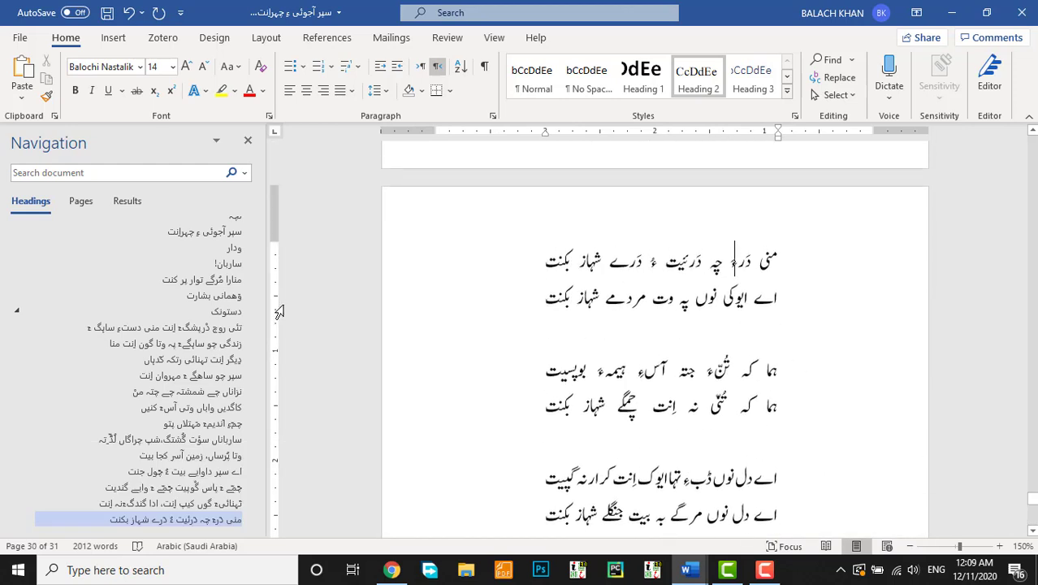
scroll(279, 312, up, 5)
click(223, 224)
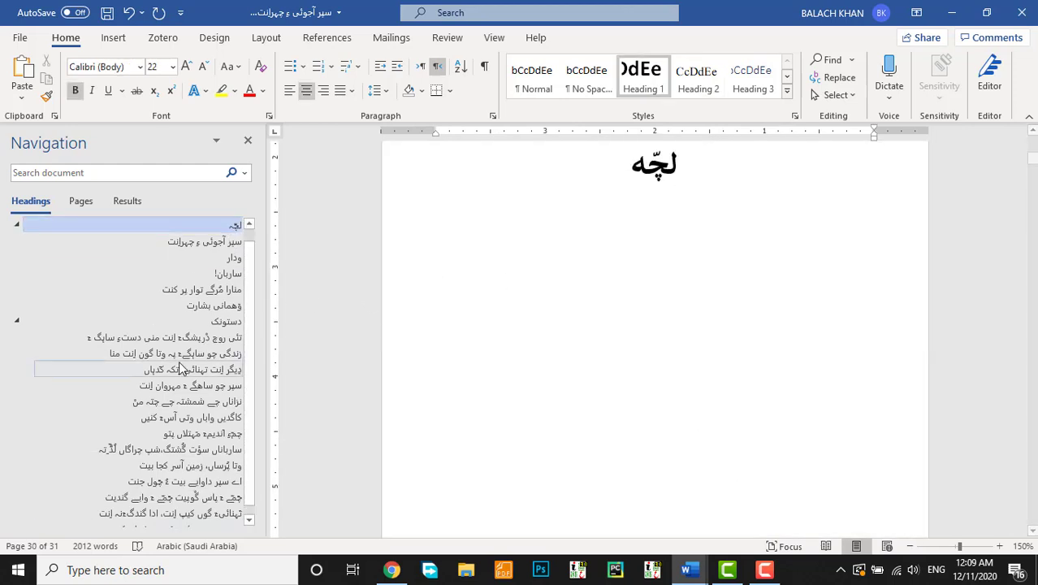
click(221, 322)
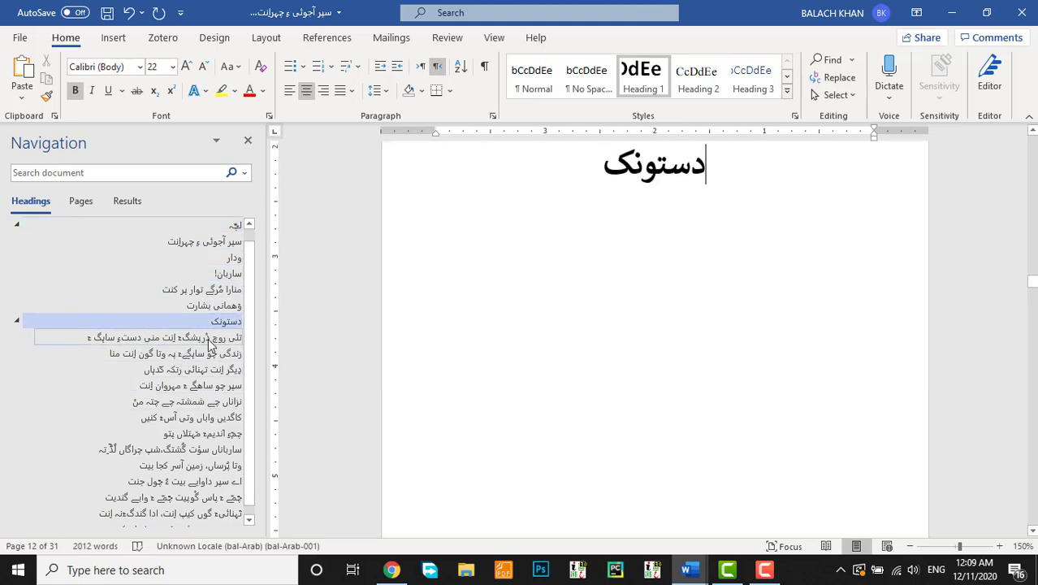
click(209, 339)
click(91, 349)
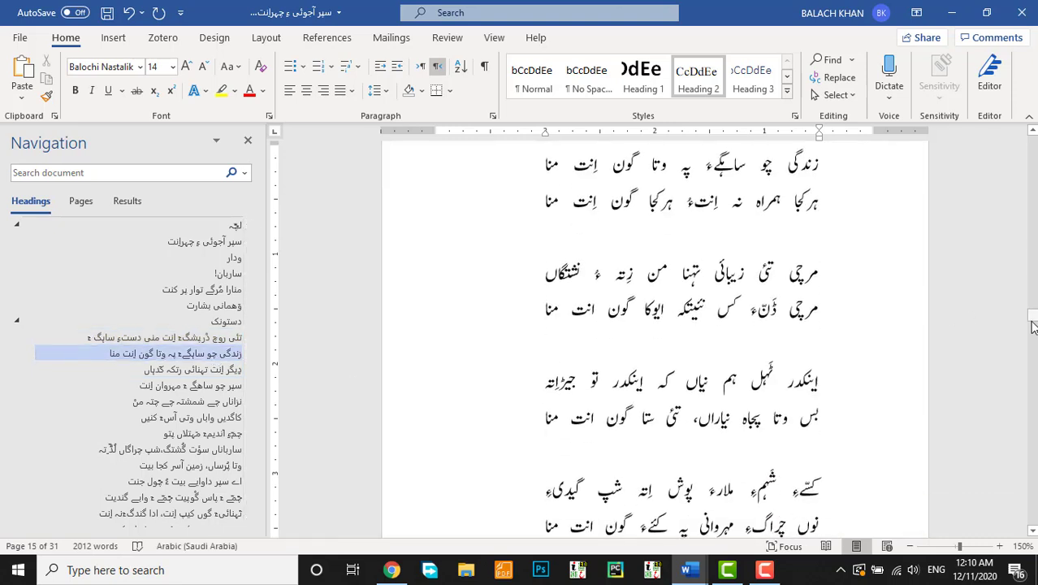
Close the navigation pane and review the pages side by side at 100% zoom, ending on the title page
drag(1033, 326, 1032, 145)
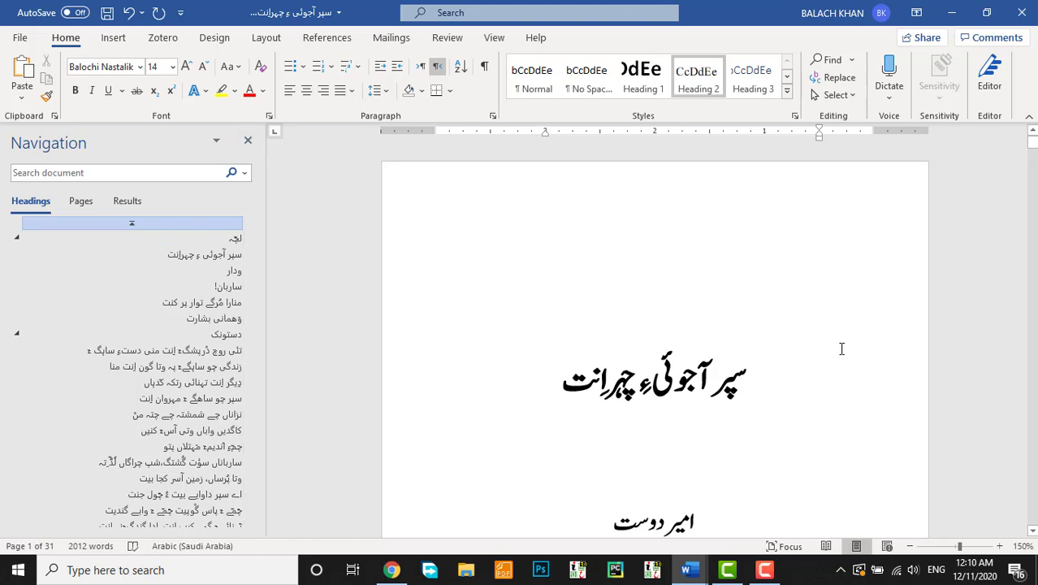
scroll(812, 337, down, 5)
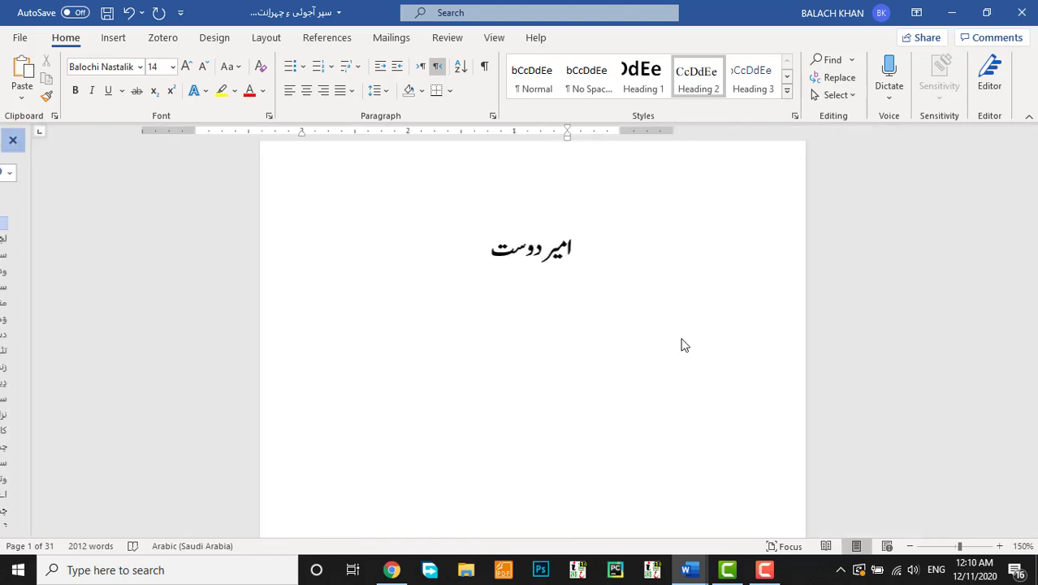
scroll(578, 339, down, 5)
scroll(580, 339, up, 6)
scroll(562, 345, down, 5)
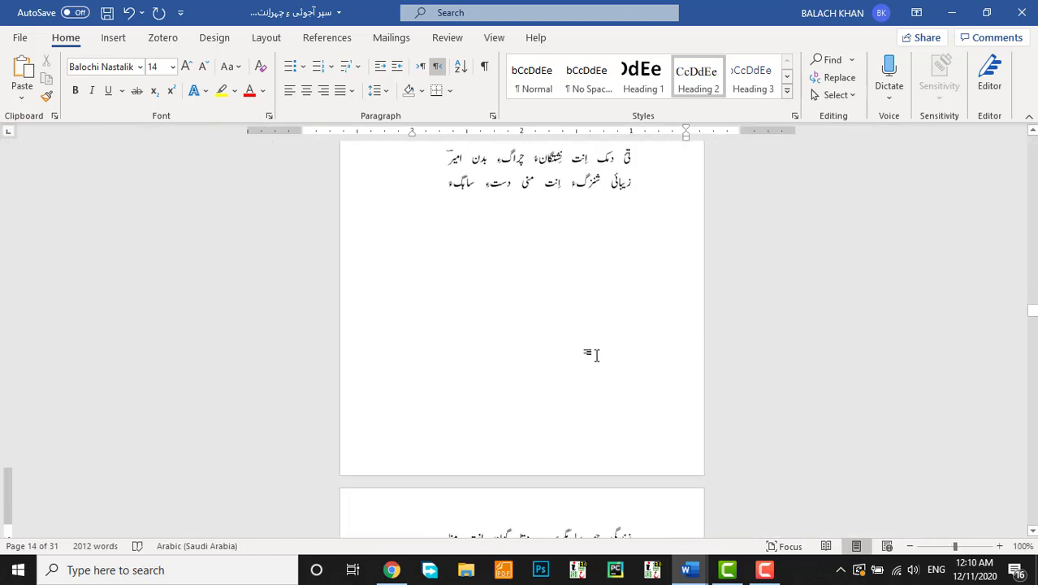
scroll(556, 349, up, 10)
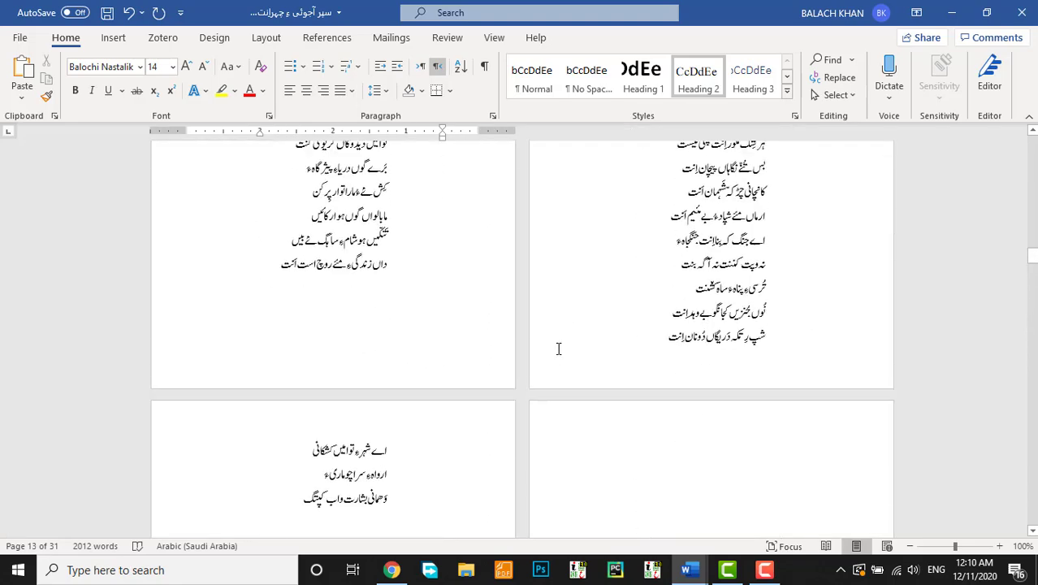
scroll(559, 349, up, 5)
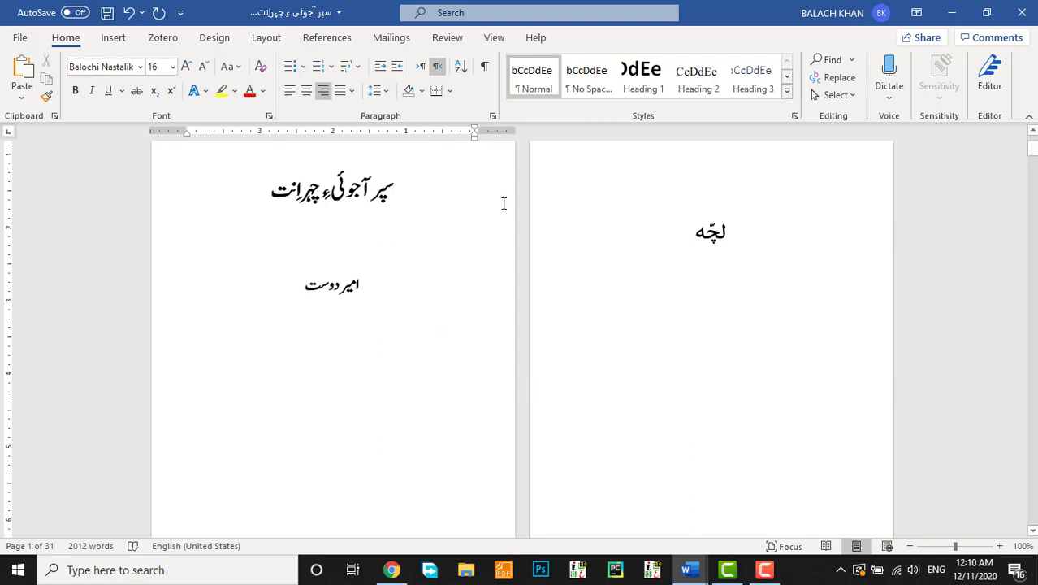
Insert a page break after the title page, before the "لچّہ" section page, and check the resulting page order
key(ctrl+Return)
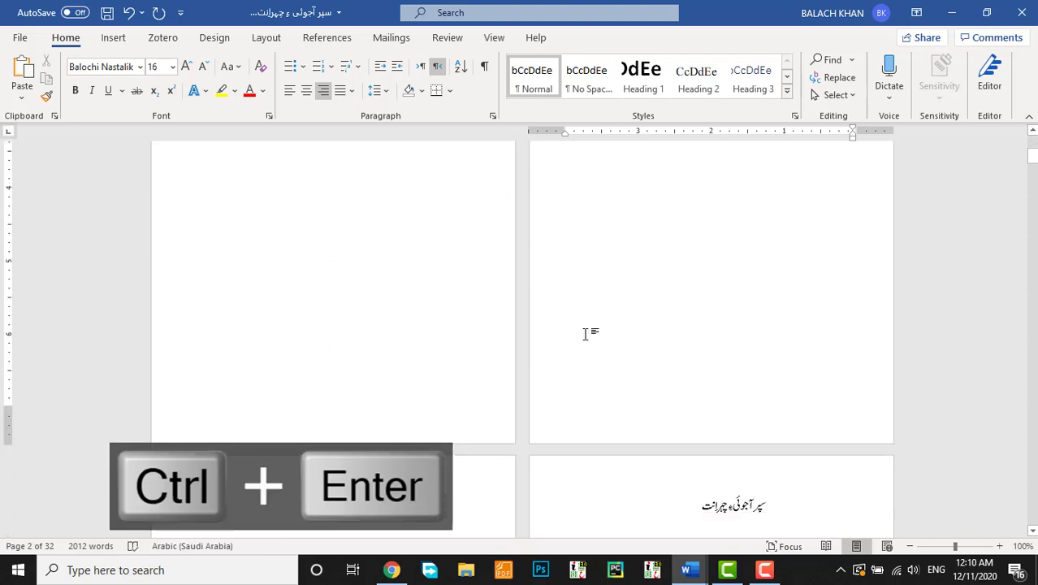
scroll(585, 334, down, 5)
scroll(709, 282, up, 7)
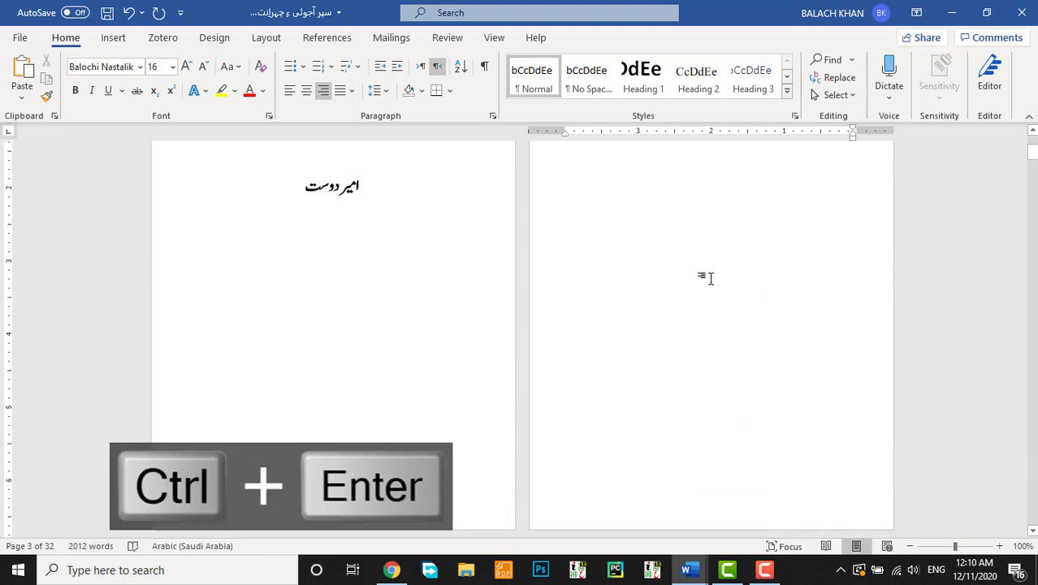
Insert a custom table of contents on the blank page after the title page, using the Formal format with 2 levels
scroll(709, 278, up, 3)
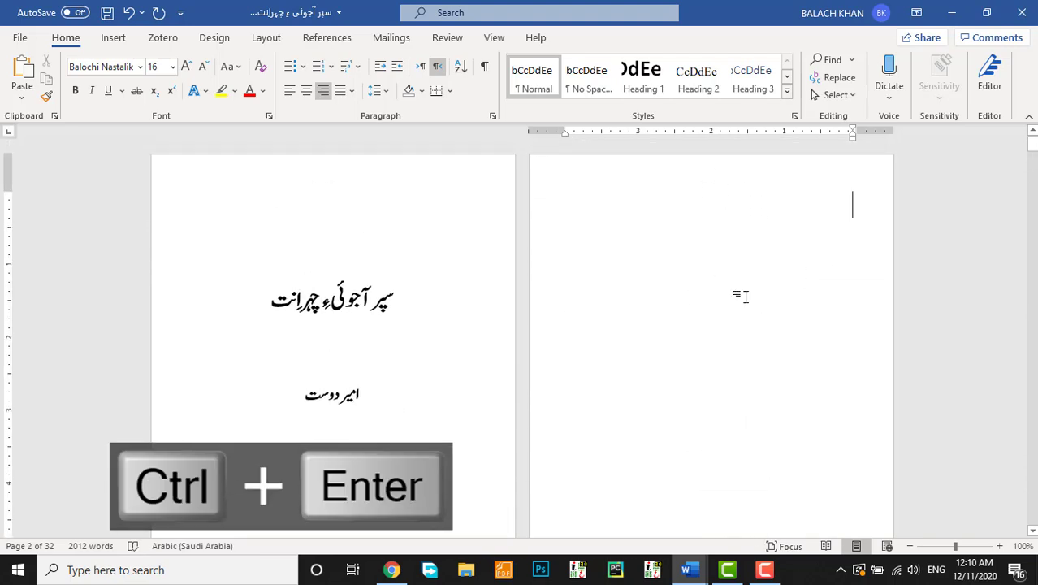
click(325, 38)
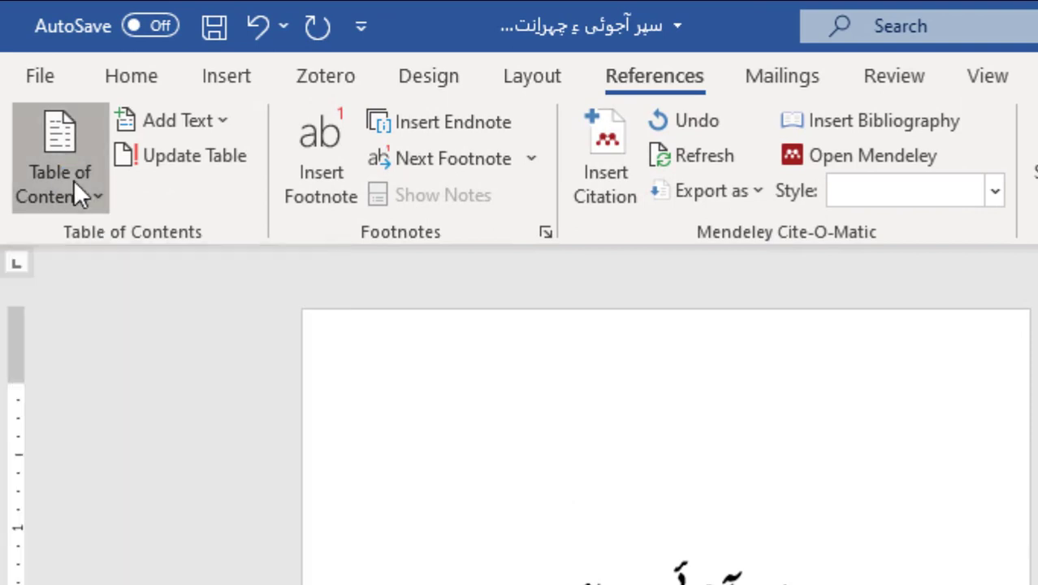
click(86, 192)
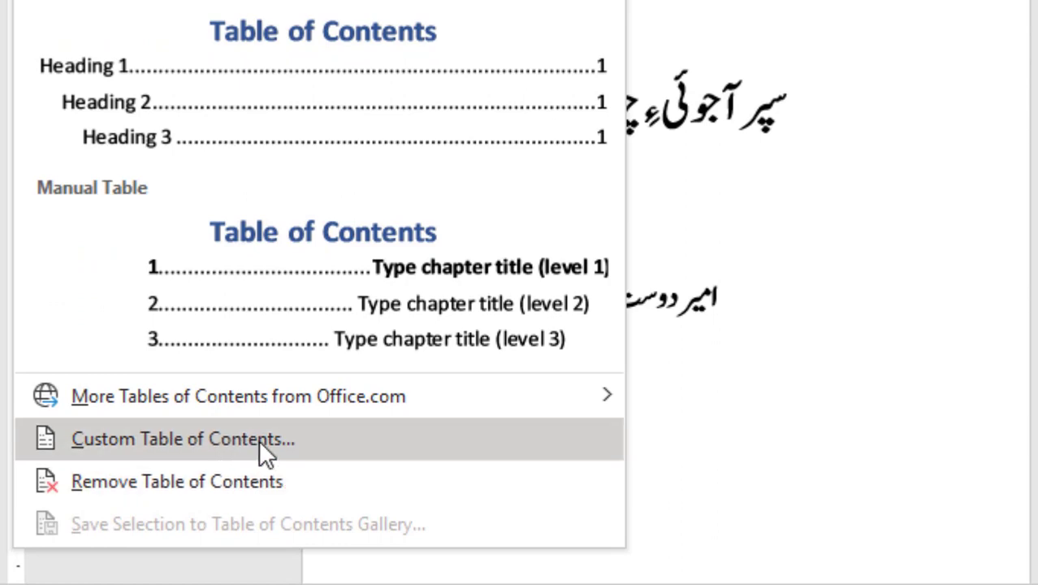
click(259, 439)
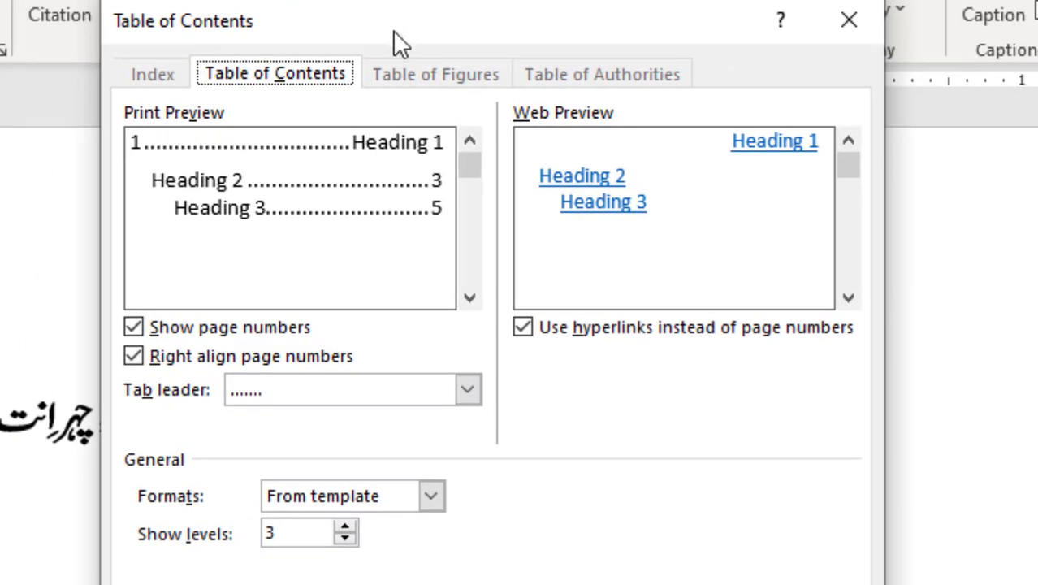
drag(401, 45, 454, 110)
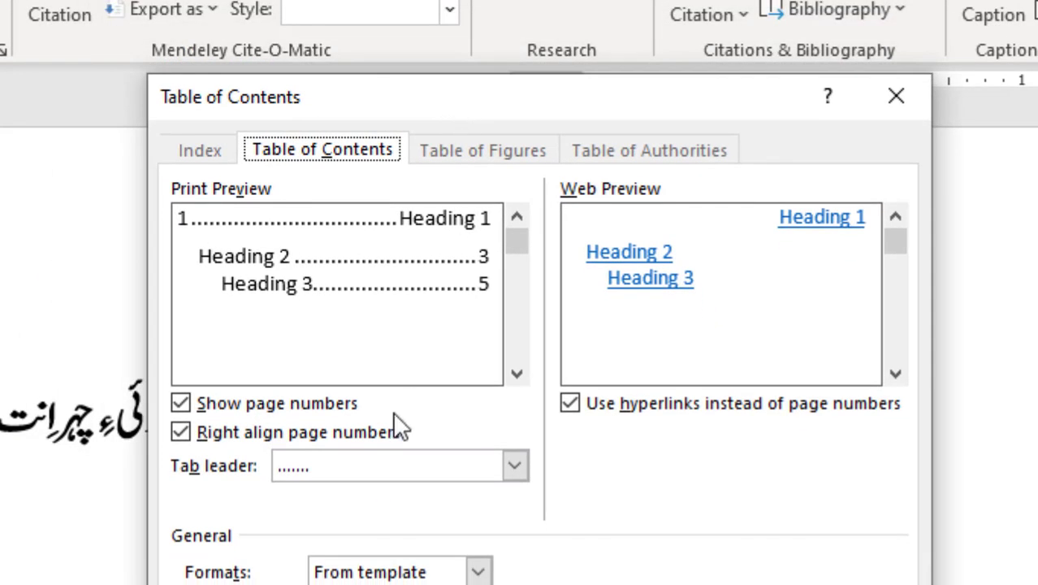
click(477, 571)
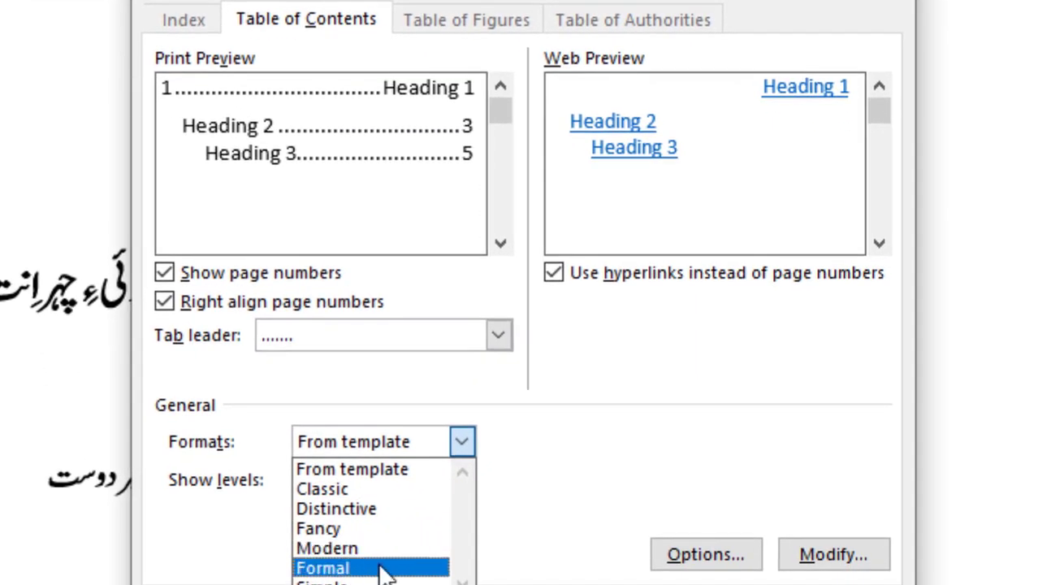
click(382, 569)
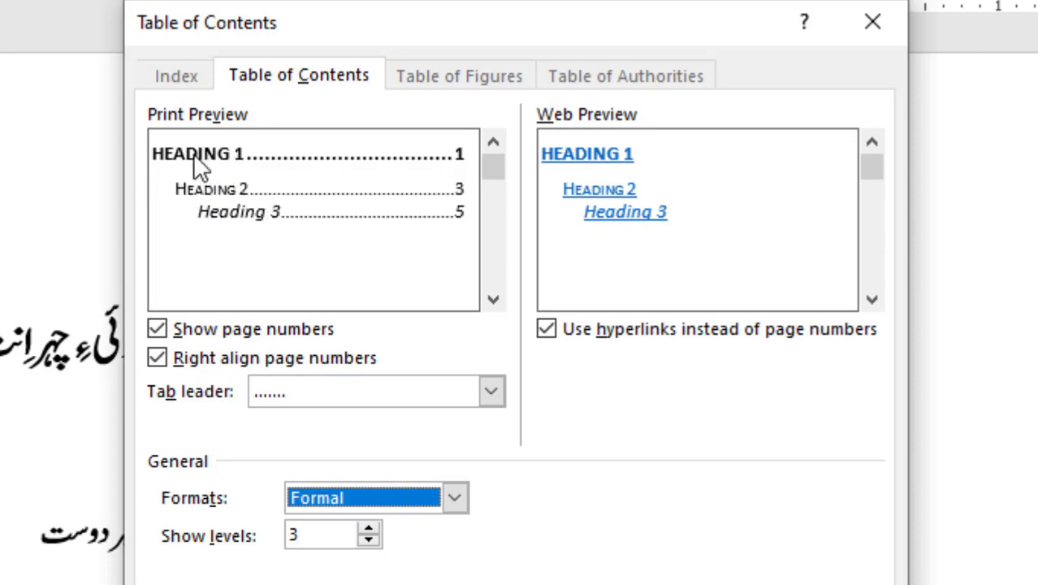
click(368, 541)
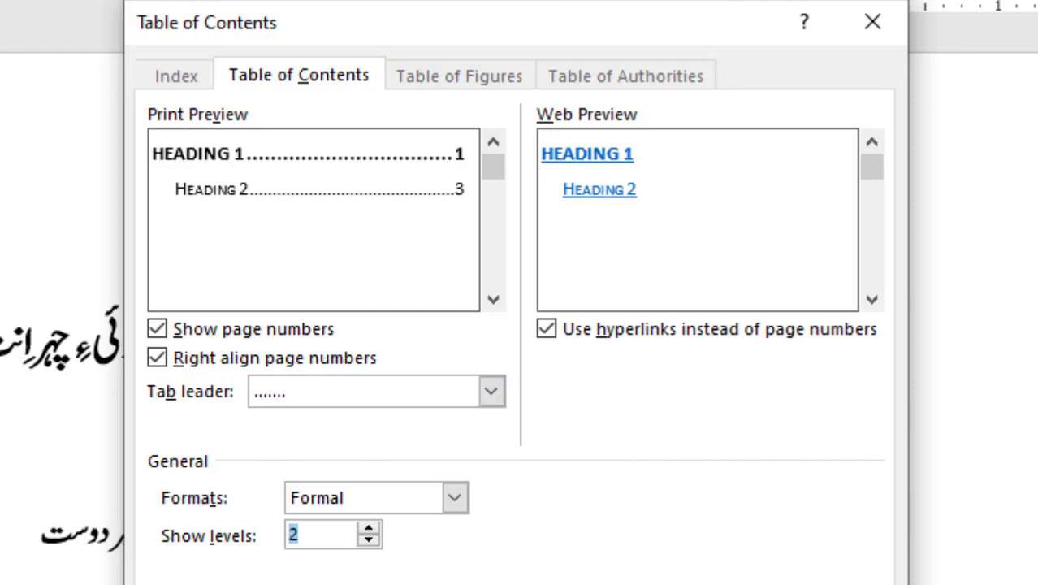
click(657, 471)
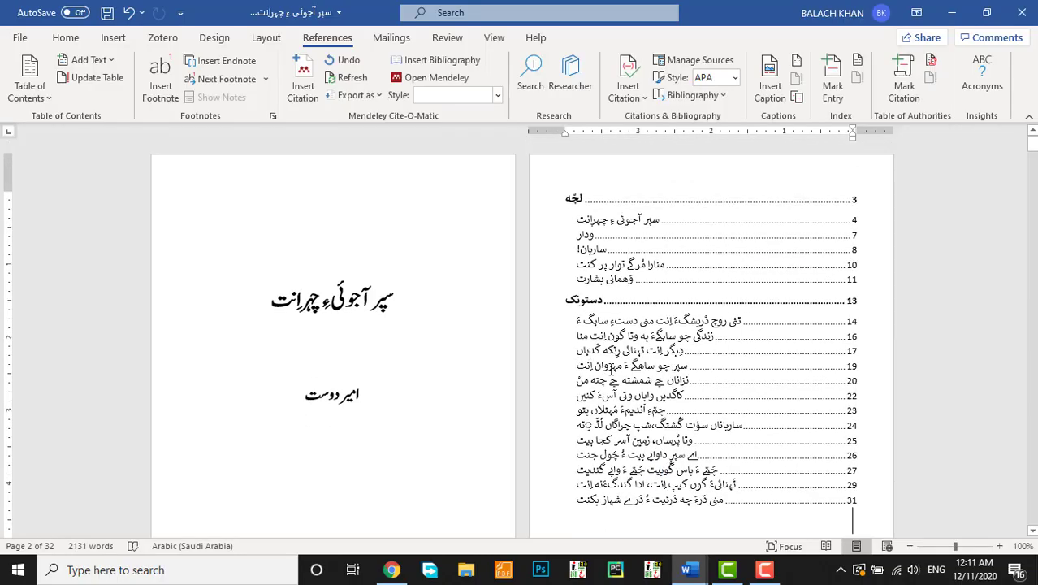
Set the whole table of contents to right-to-left text direction
scroll(681, 341, down, 5)
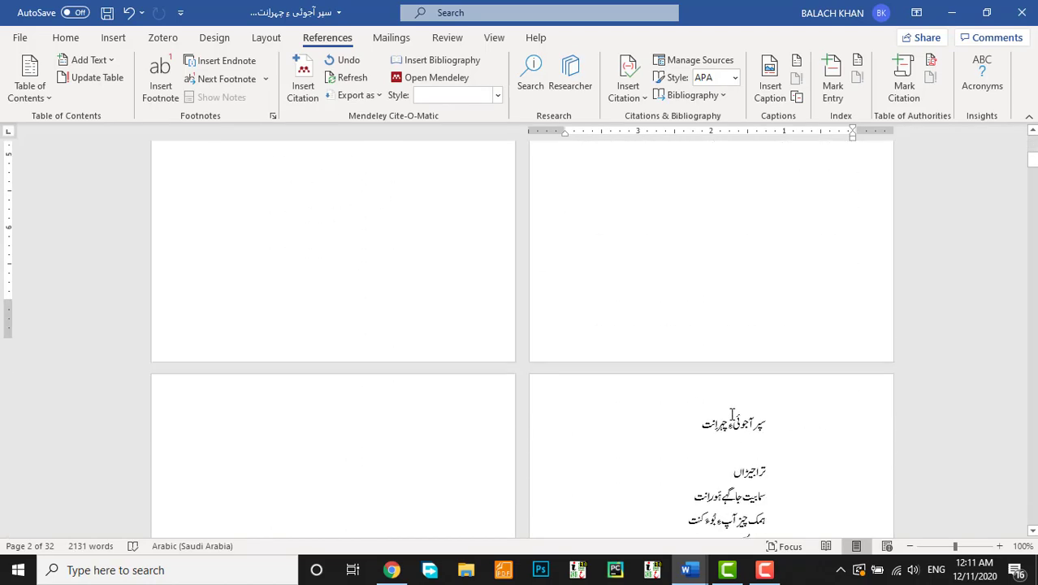
scroll(775, 390, up, 2)
scroll(775, 390, up, 5)
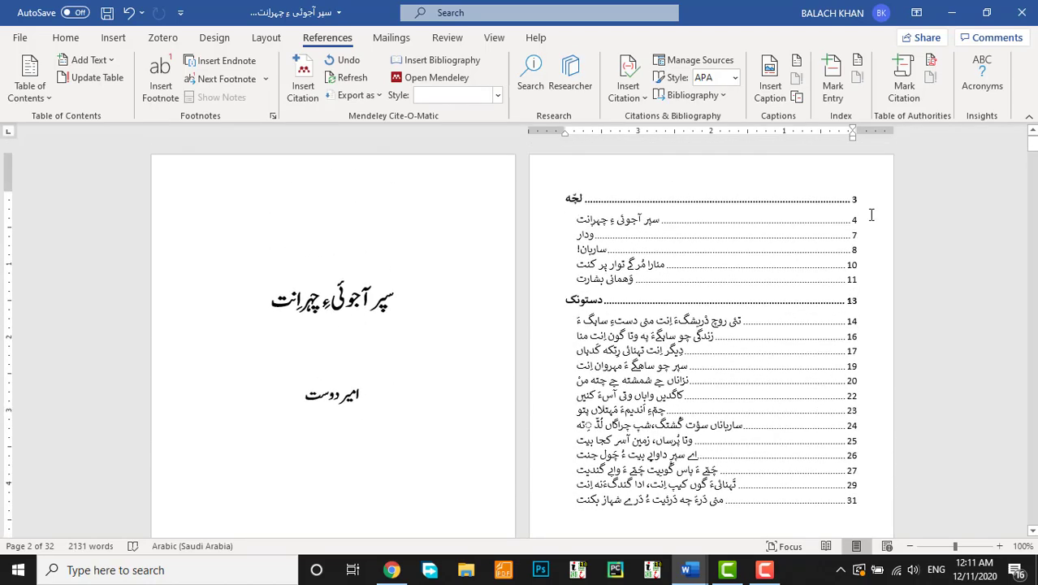
click(867, 197)
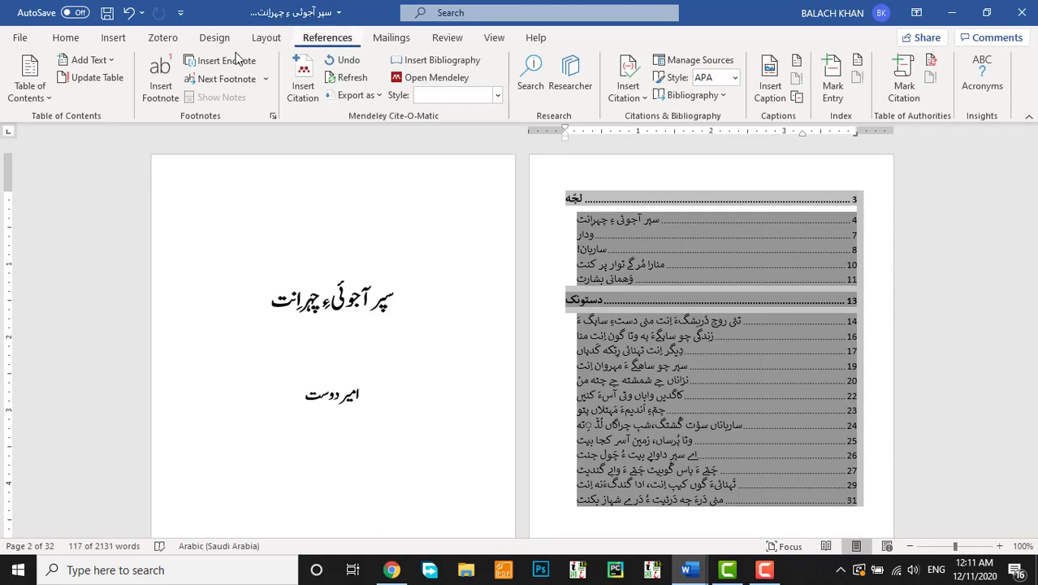
click(65, 41)
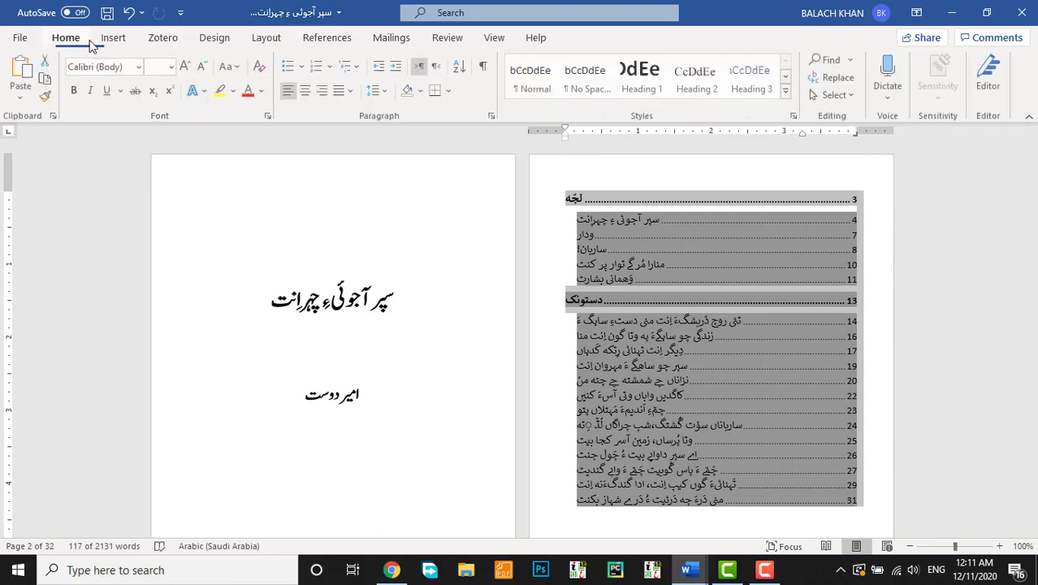
click(437, 68)
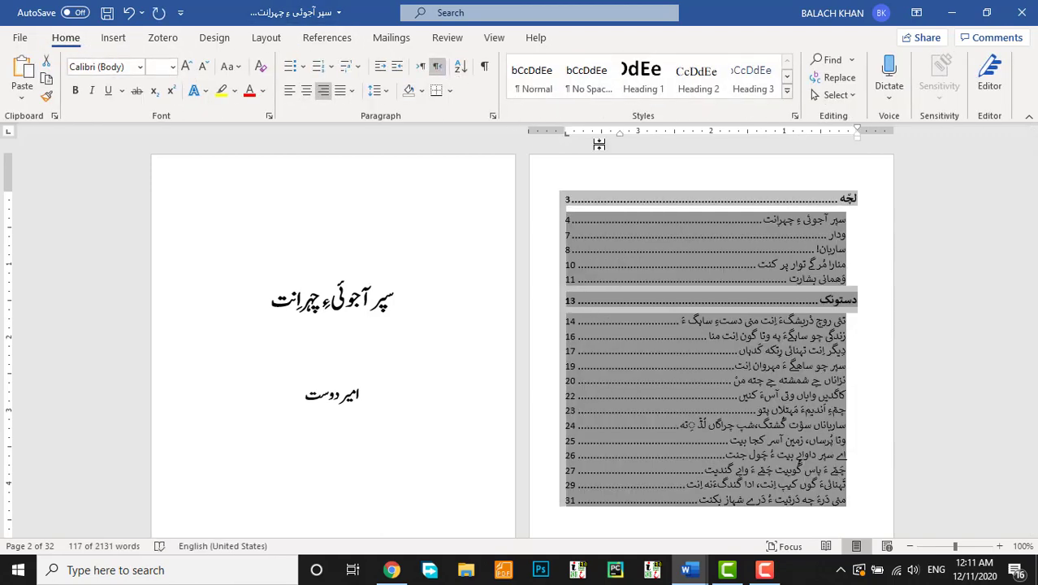
Add the title "لڑ" on its own centred line above the table of contents
click(798, 210)
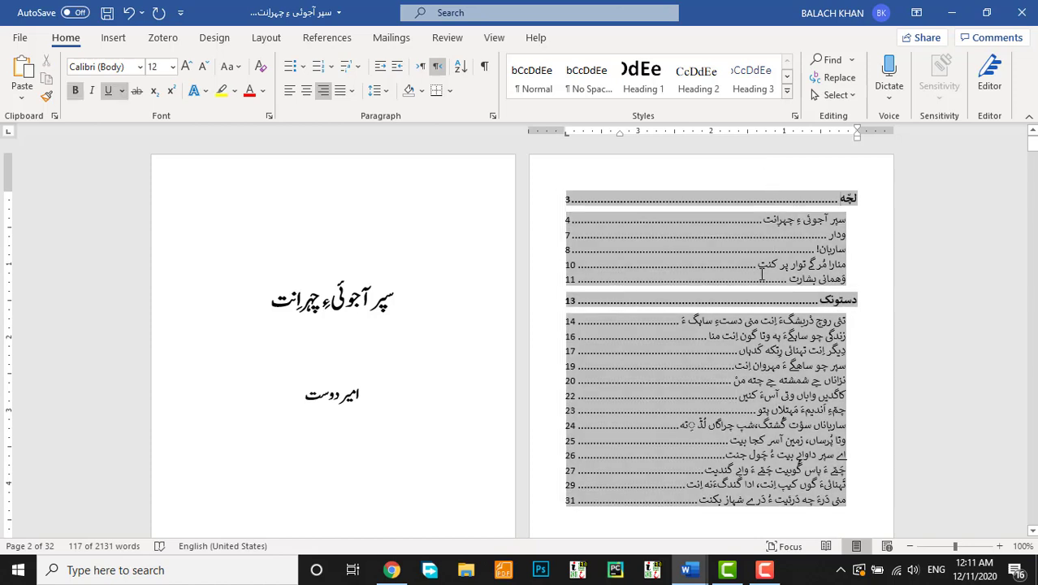
key(Return)
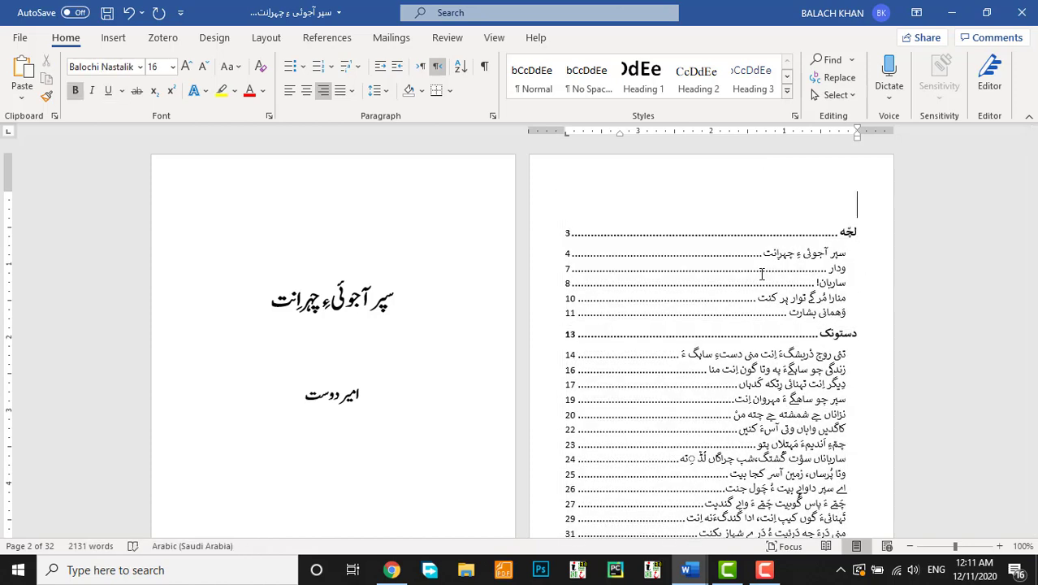
key(ctrl+z)
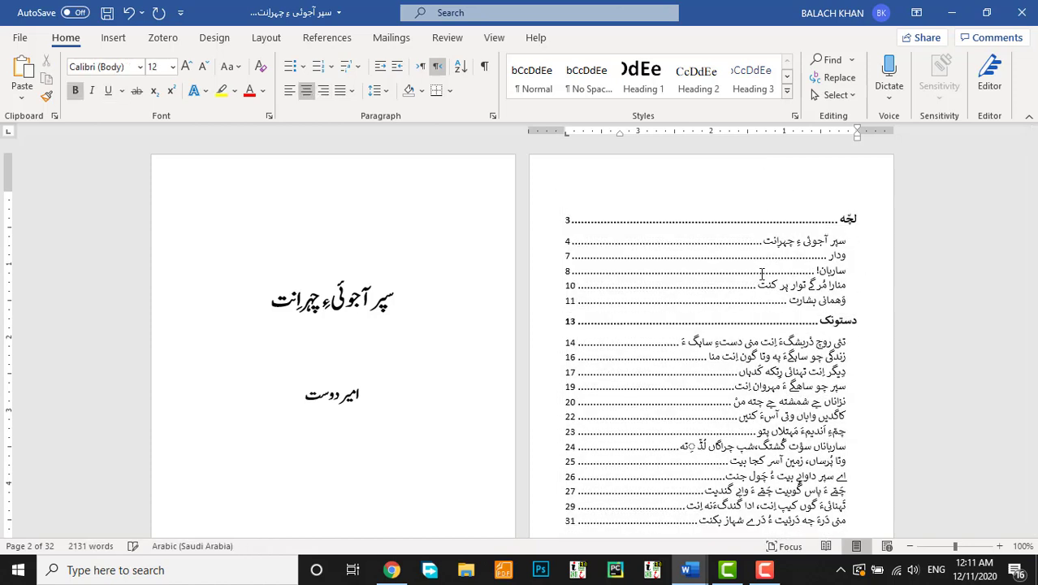
key(ctrl+e)
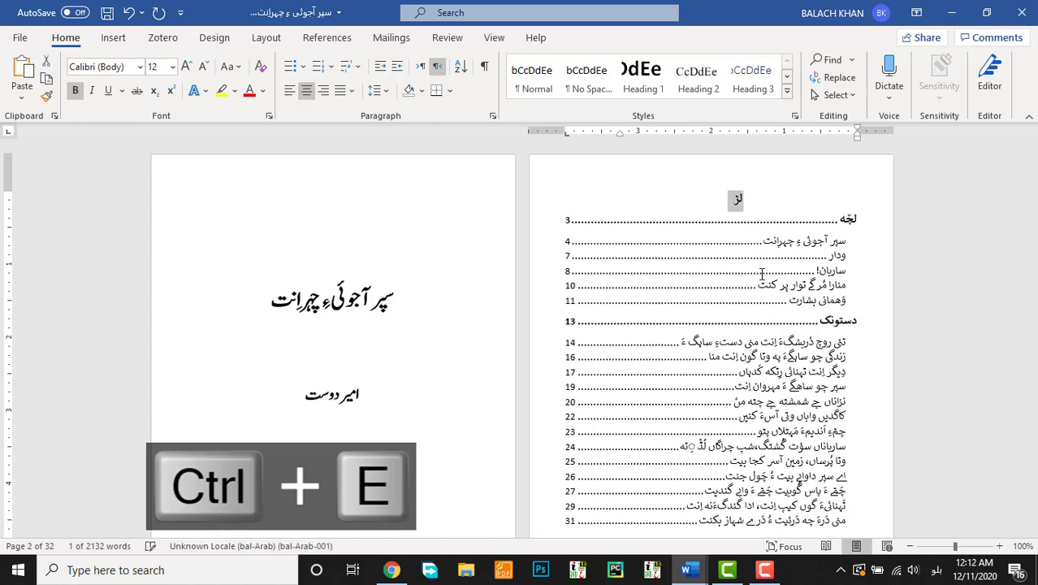
Enlarge the title "لڑ" to 18 pt, use the Balochi Nastalik font and keep it centred
key(ctrl+bracketright)
key(ctrl+bracketright)
key(ctrl+bracketright)
key(ctrl+bracketright)
key(ctrl+bracketright)
key(ctrl+bracketright)
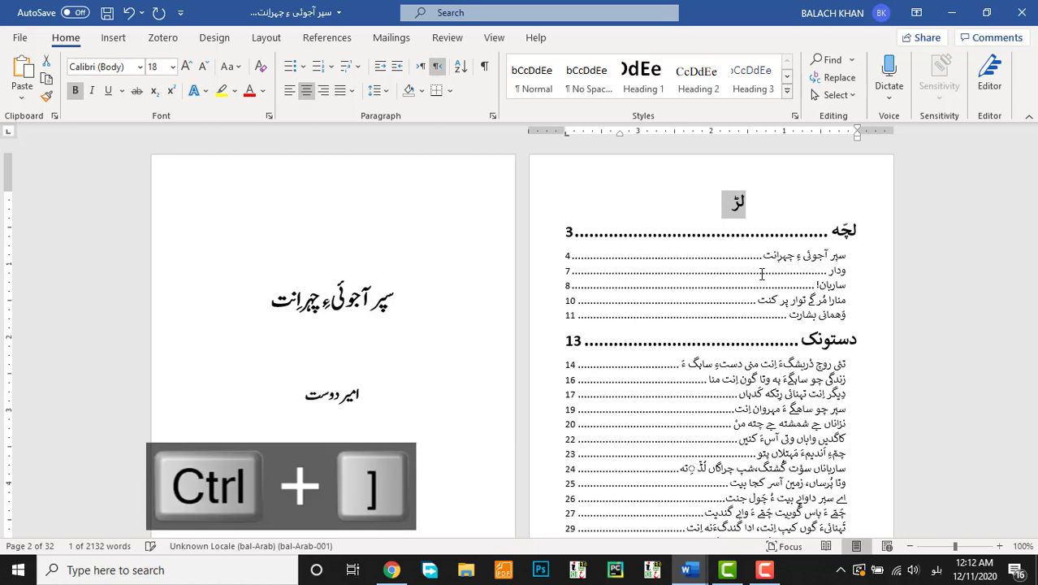
click(624, 187)
key(ctrl+e)
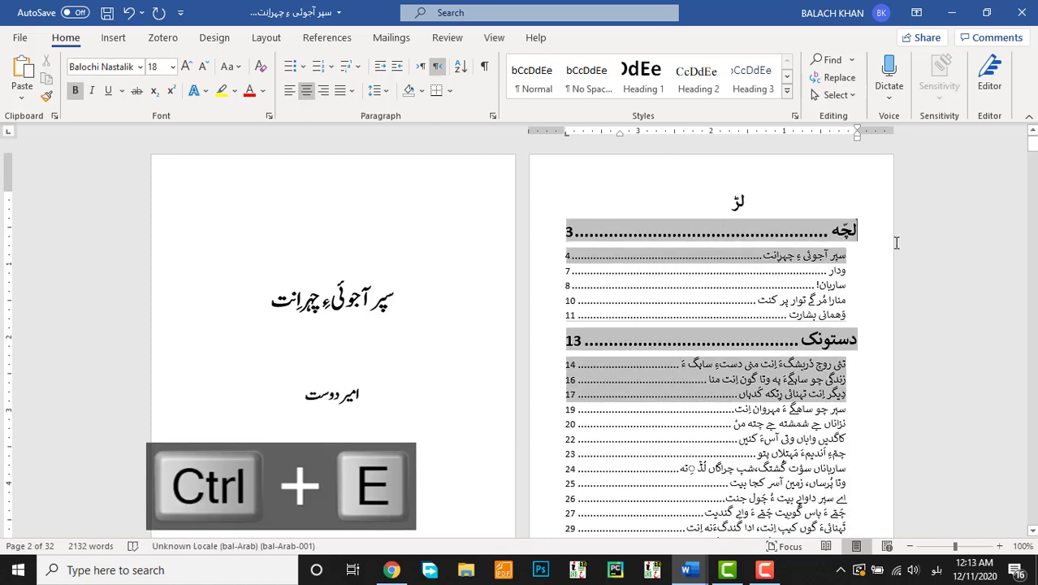
Review the section and poem entries in the table of contents, then open its field update options and dismiss them
click(809, 231)
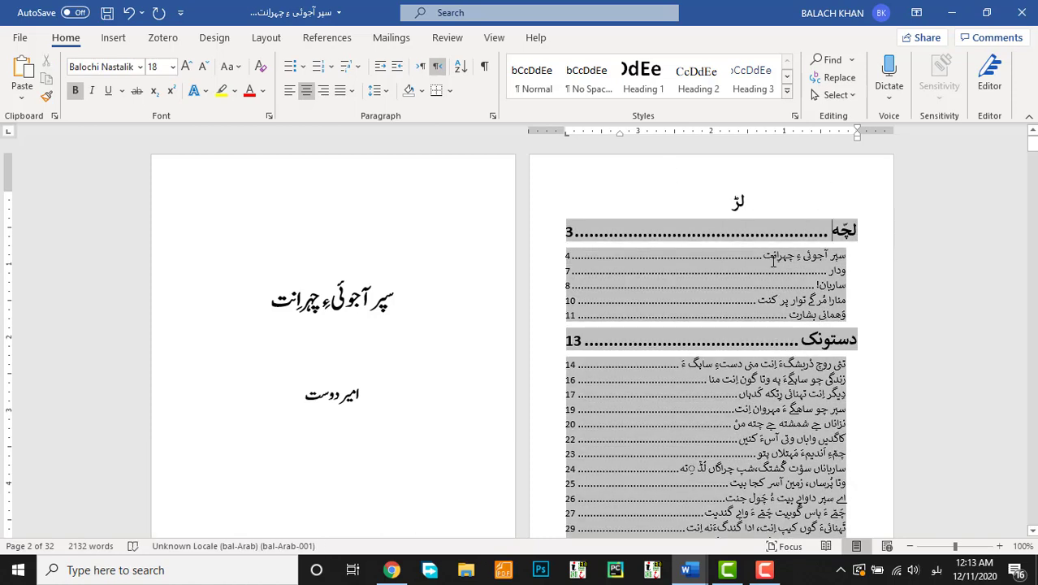
click(771, 336)
scroll(756, 449, down, 3)
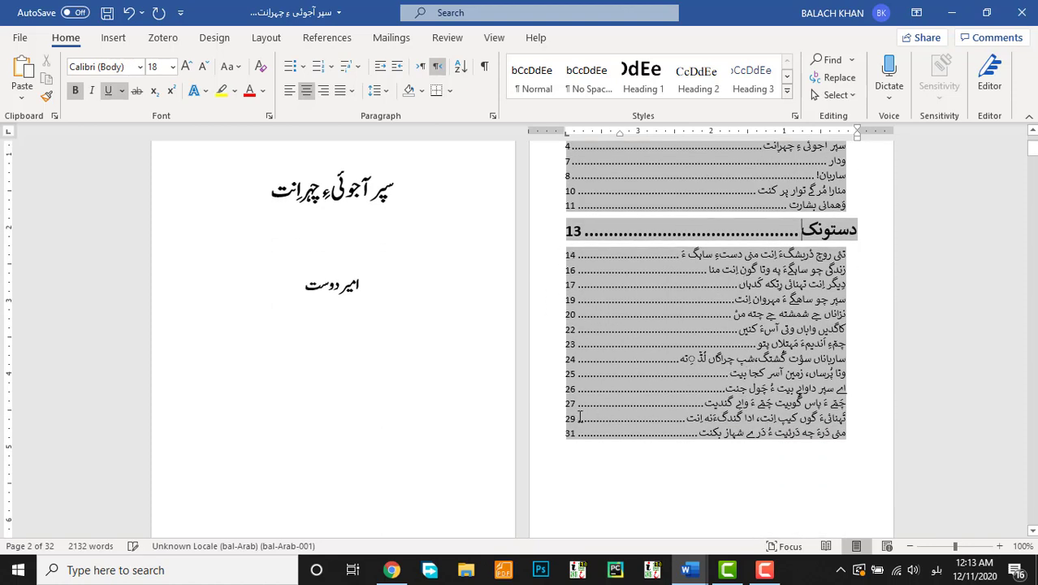
scroll(661, 368, up, 2)
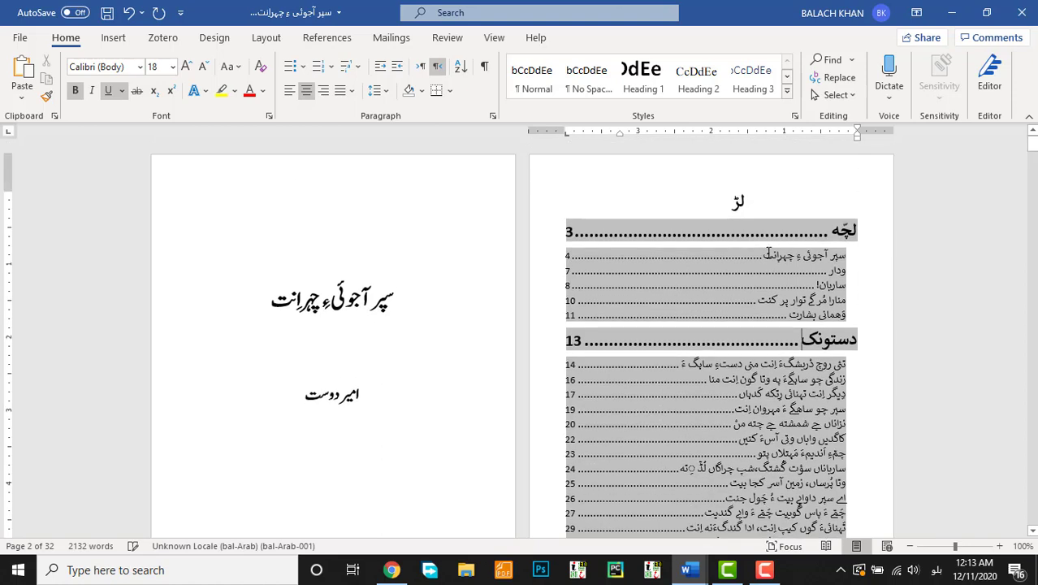
right_click(772, 241)
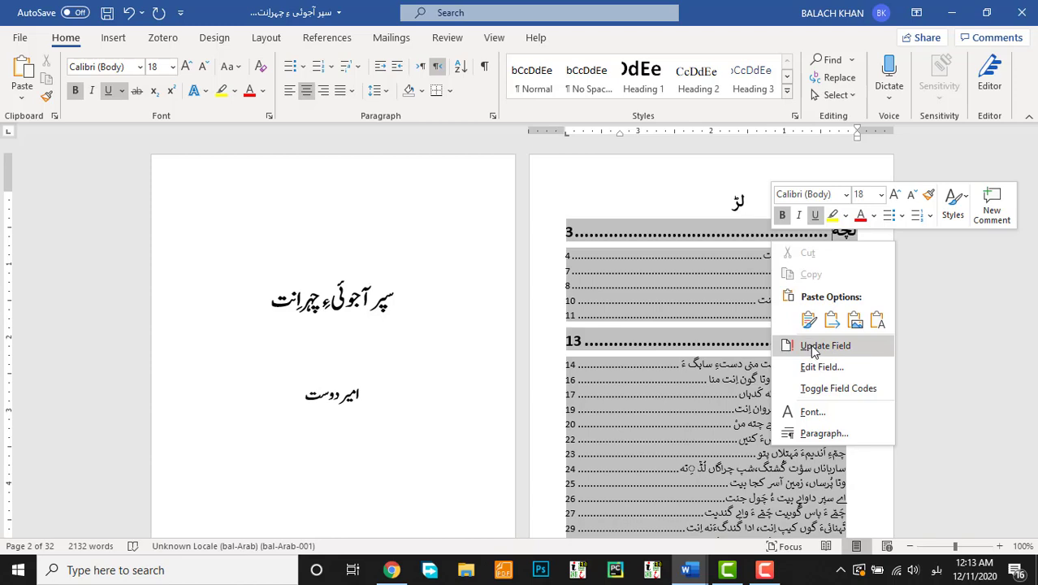
click(634, 431)
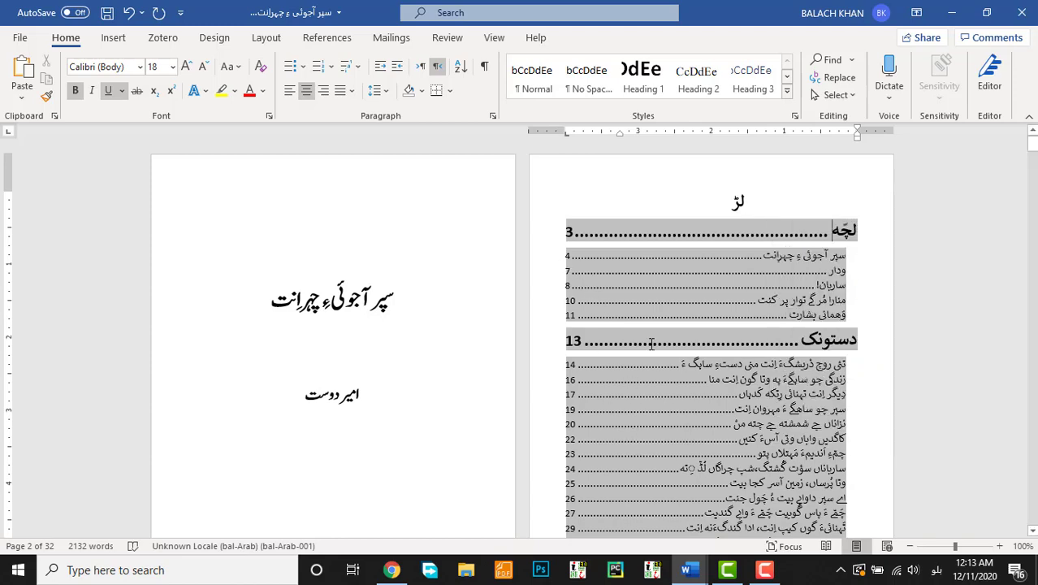
Examine the table of contents at 150% zoom, then review the following pages side by side at 40% zoom
scroll(746, 353, down, 1)
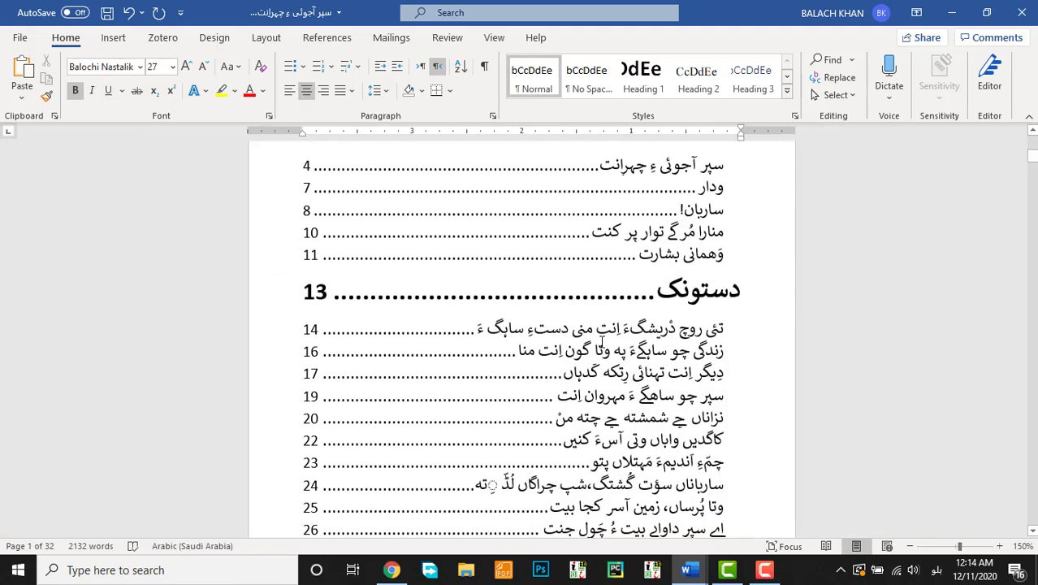
scroll(646, 324, up, 4)
click(587, 306)
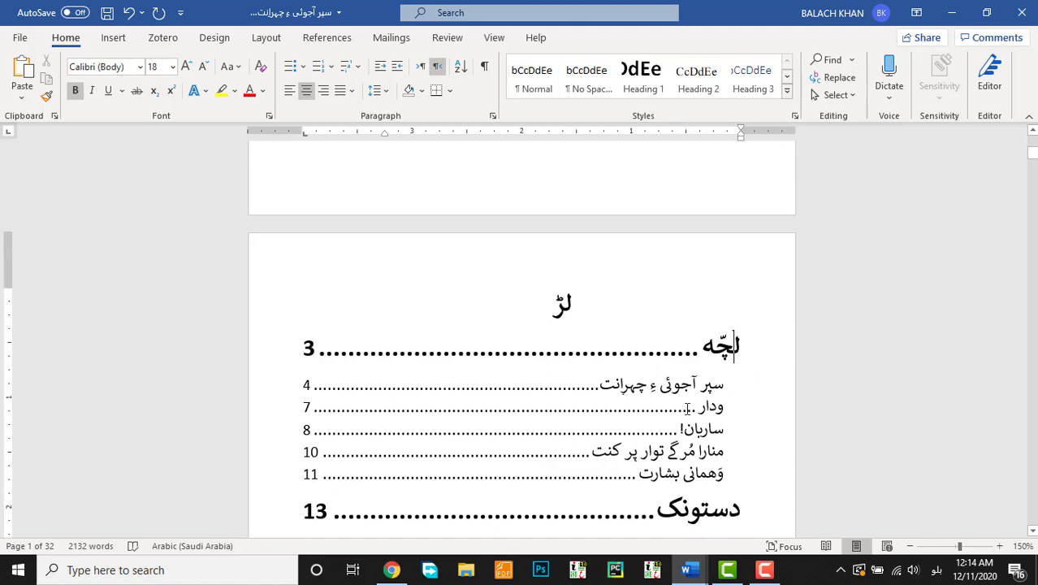
scroll(697, 296, down, 2)
click(682, 281)
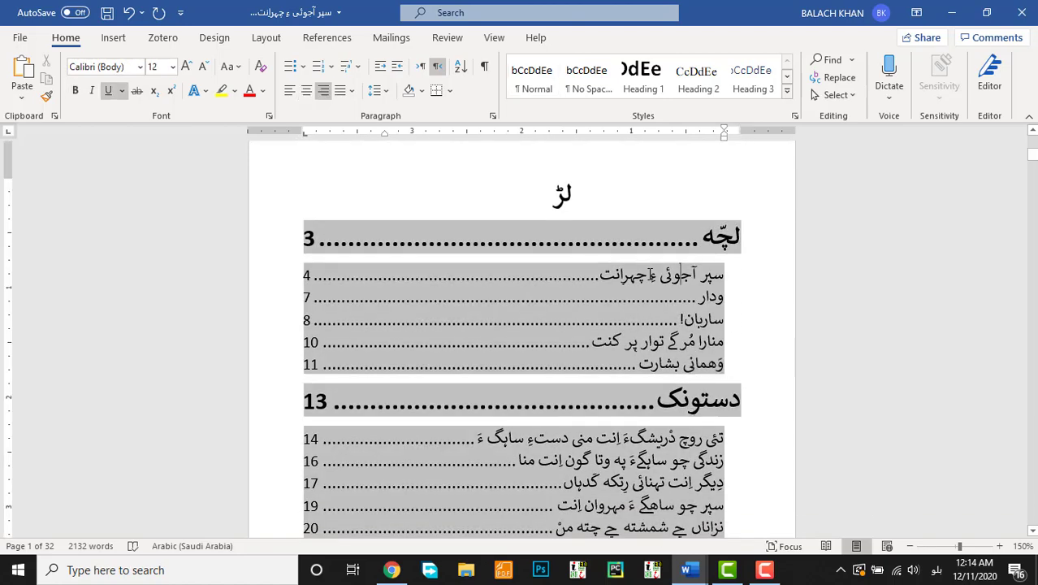
scroll(625, 317, down, 10)
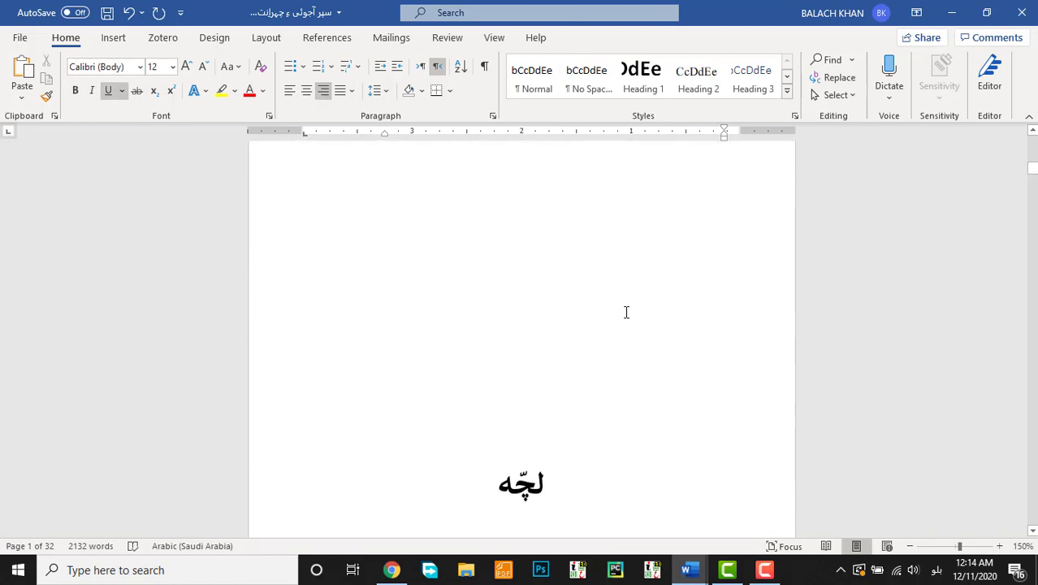
scroll(625, 312, down, 11)
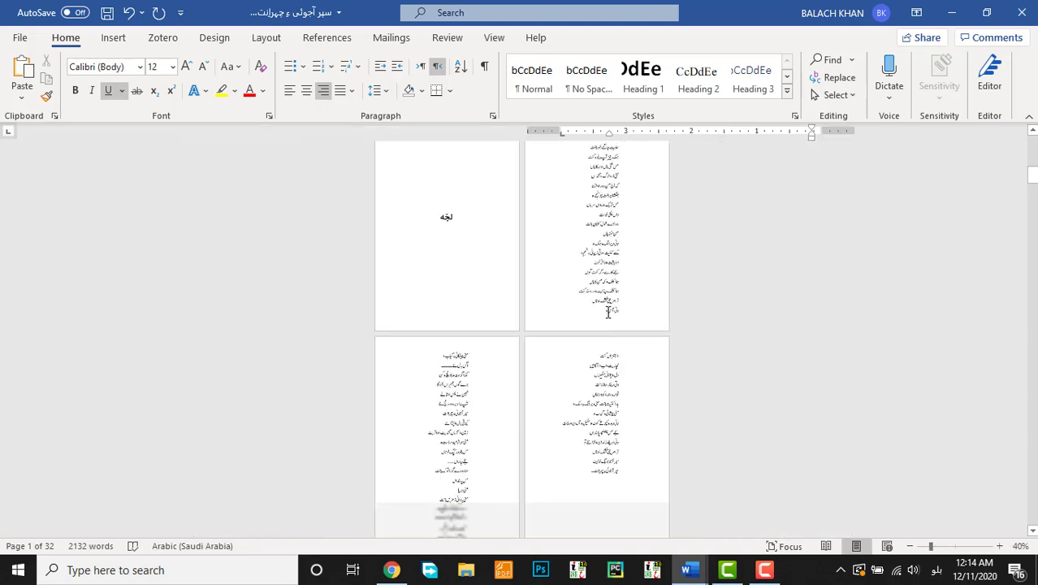
scroll(608, 312, down, 5)
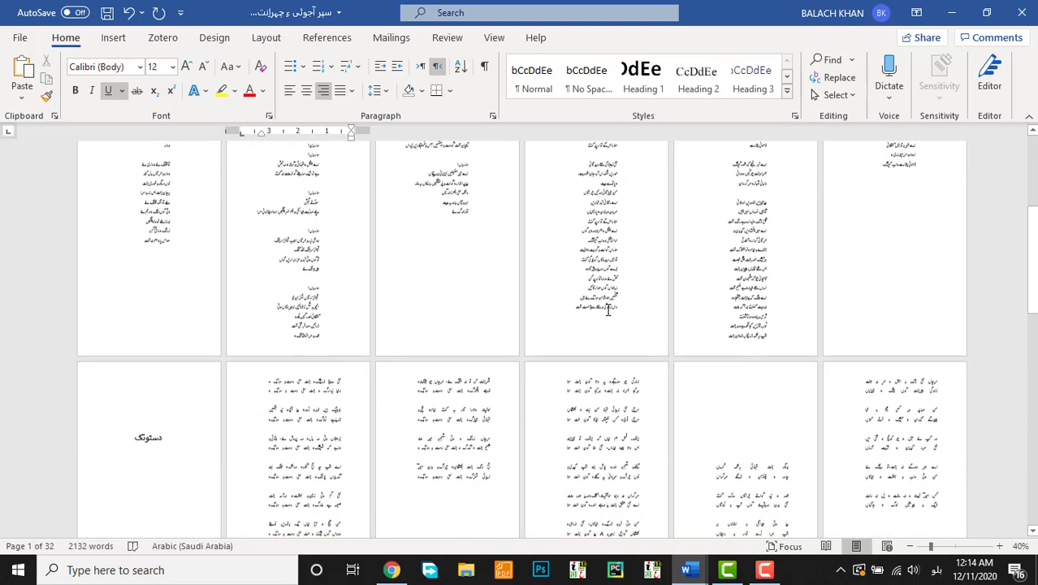
Move the section title "دستونک" lower on its page with three blank lines above it, then check the remaining pages
click(163, 262)
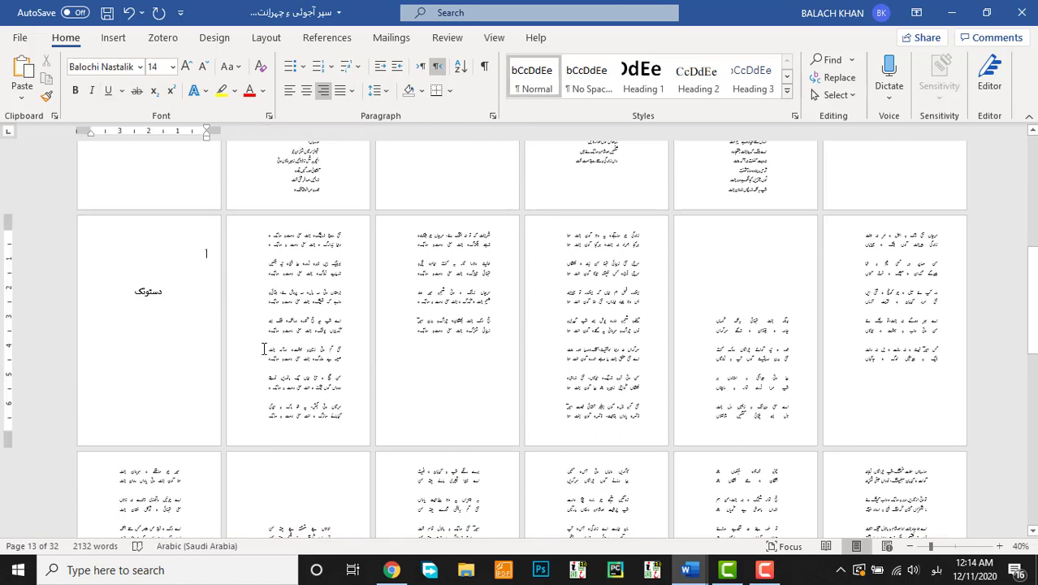
key(Return)
key(Return)
key(Return)
scroll(521, 328, down, 5)
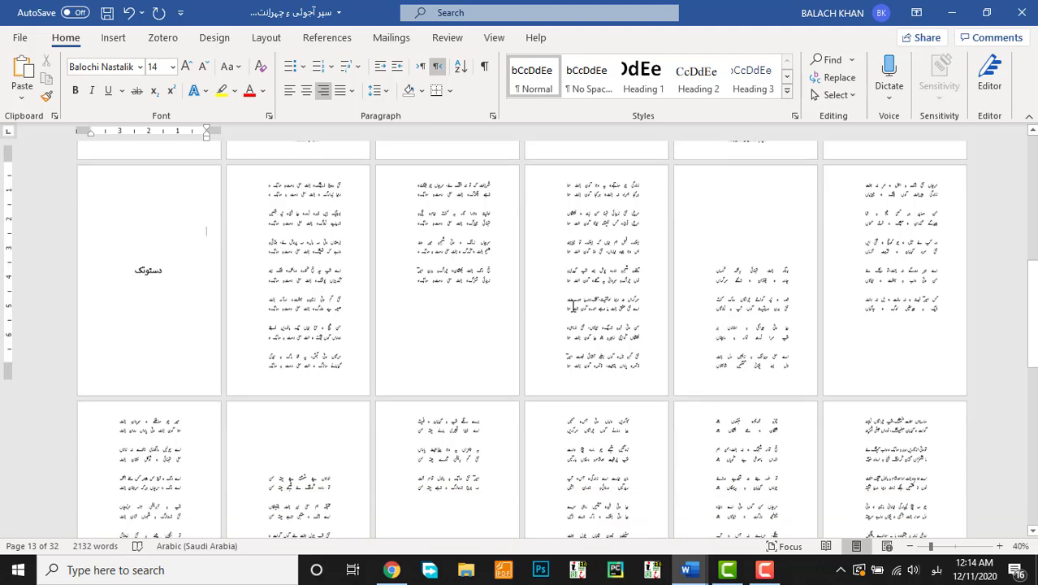
scroll(541, 284, down, 5)
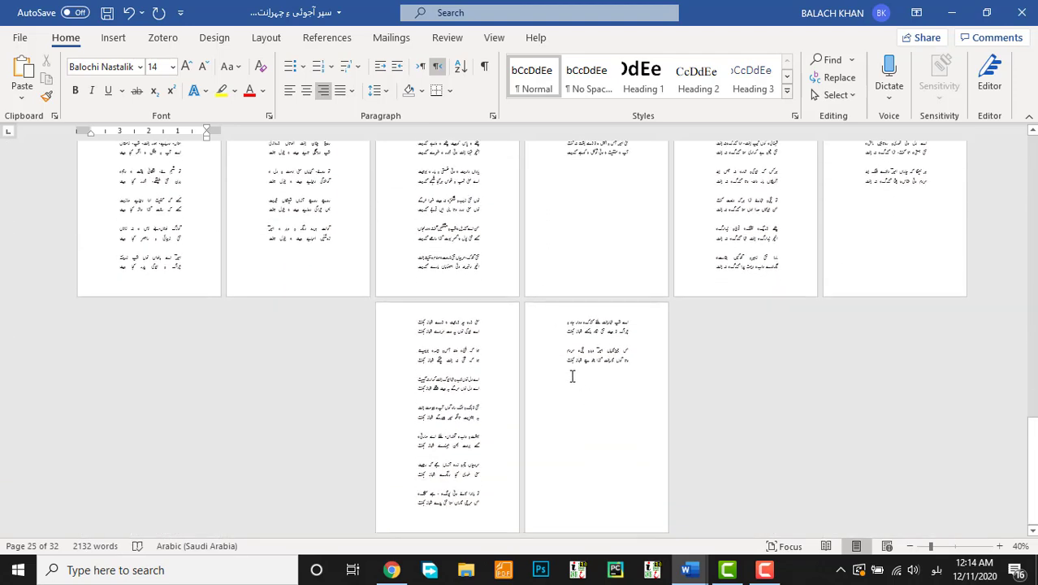
ctrl+scroll(572, 376, up, 5)
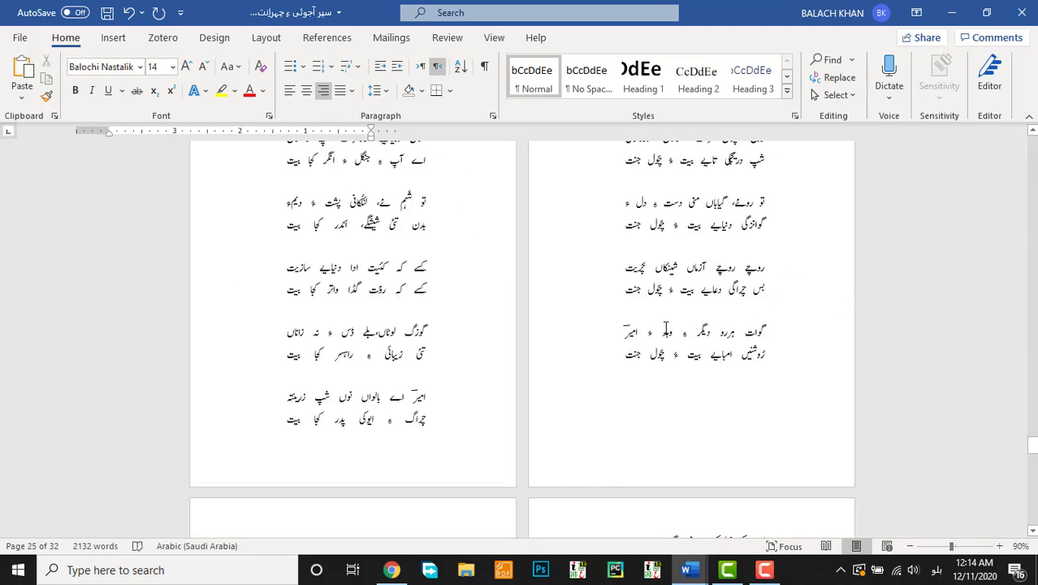
Add a centred page number in the Plain Number 2 style to the footer, starting from the title page
ctrl+scroll(667, 327, up, 6)
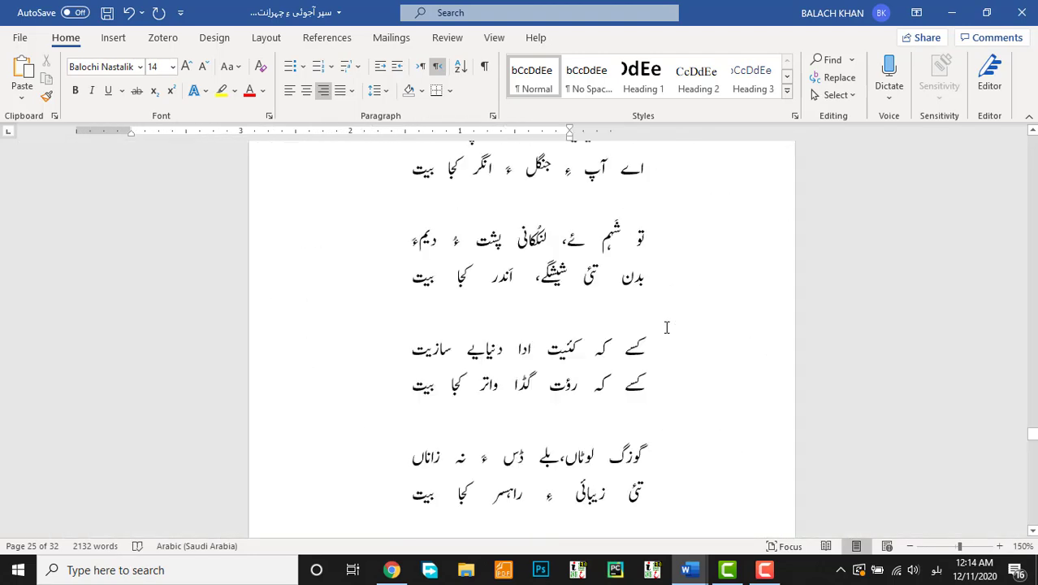
drag(1034, 436, 1031, 143)
scroll(771, 247, up, 1)
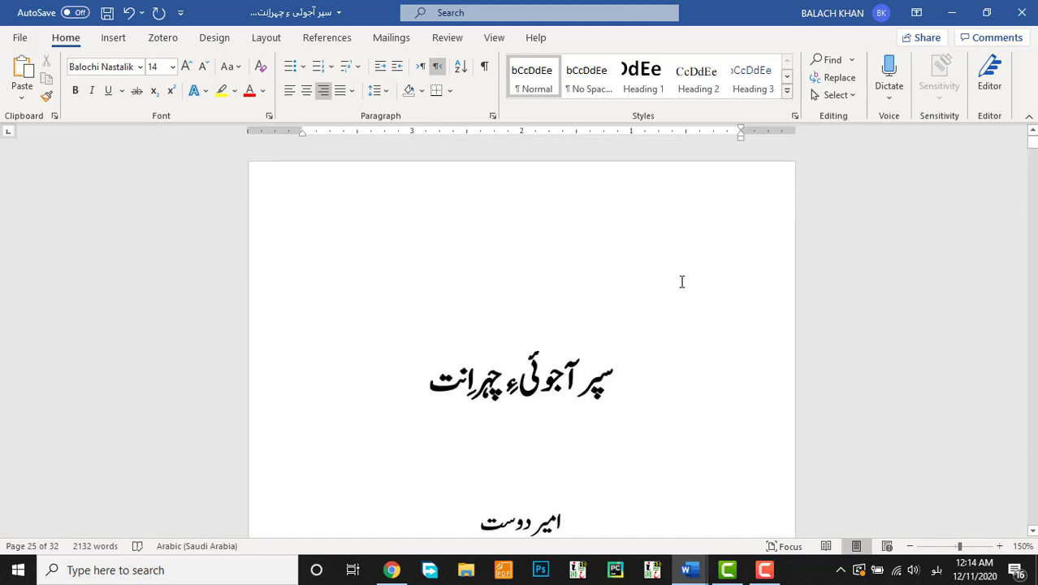
scroll(683, 282, down, 8)
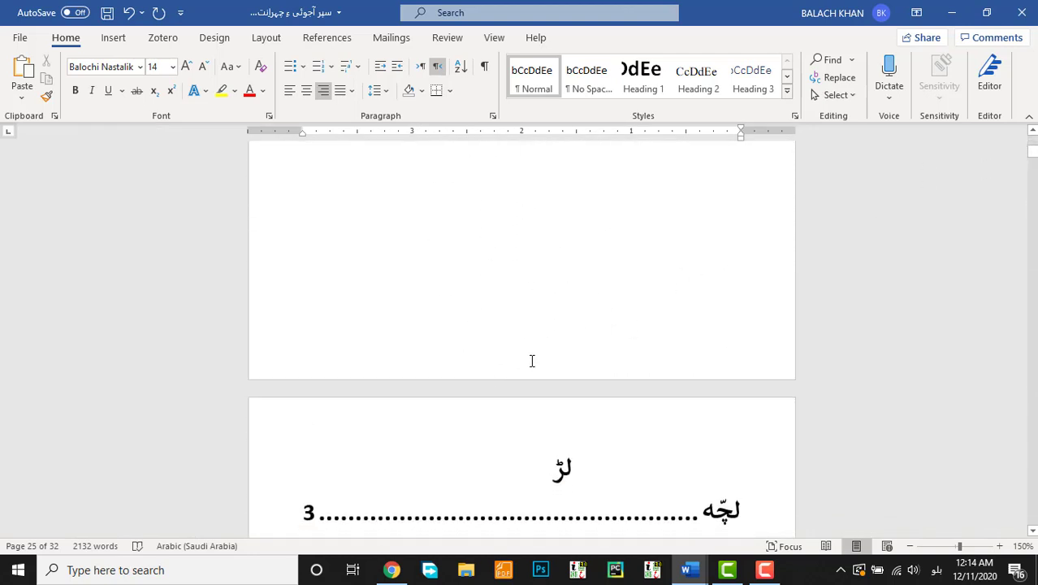
double_click(532, 360)
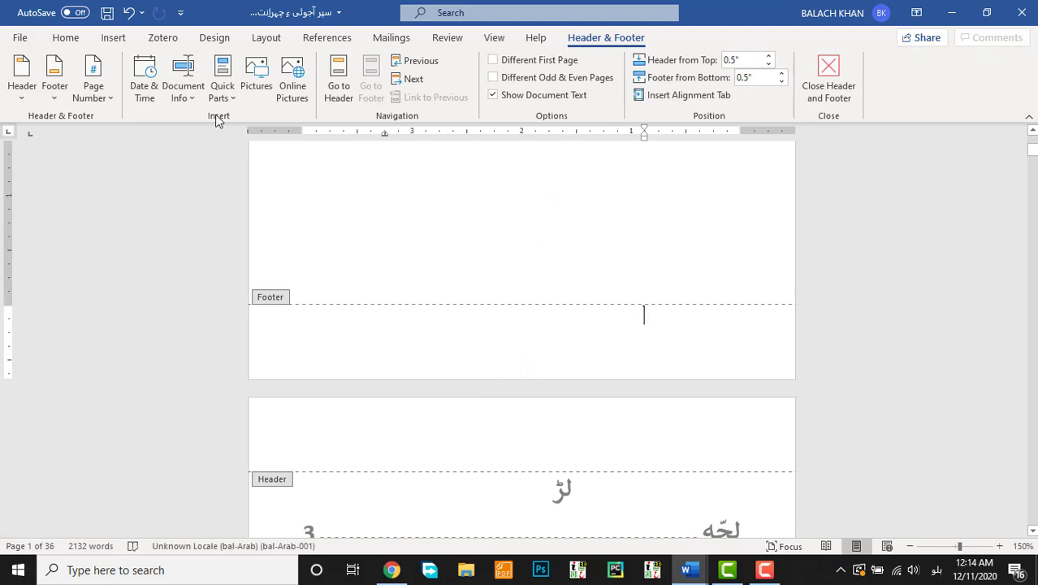
click(104, 98)
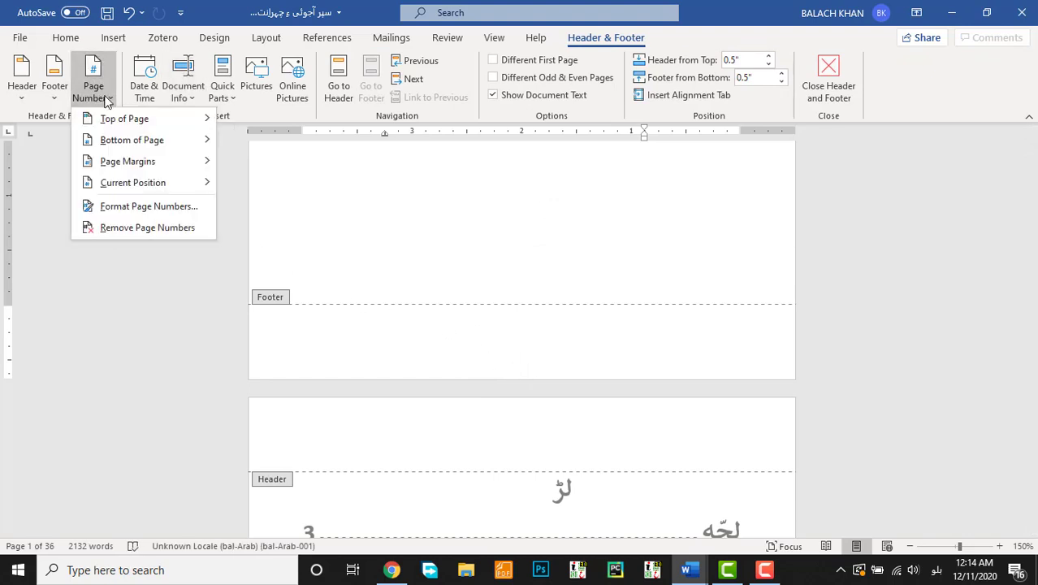
mouse_move(157, 141)
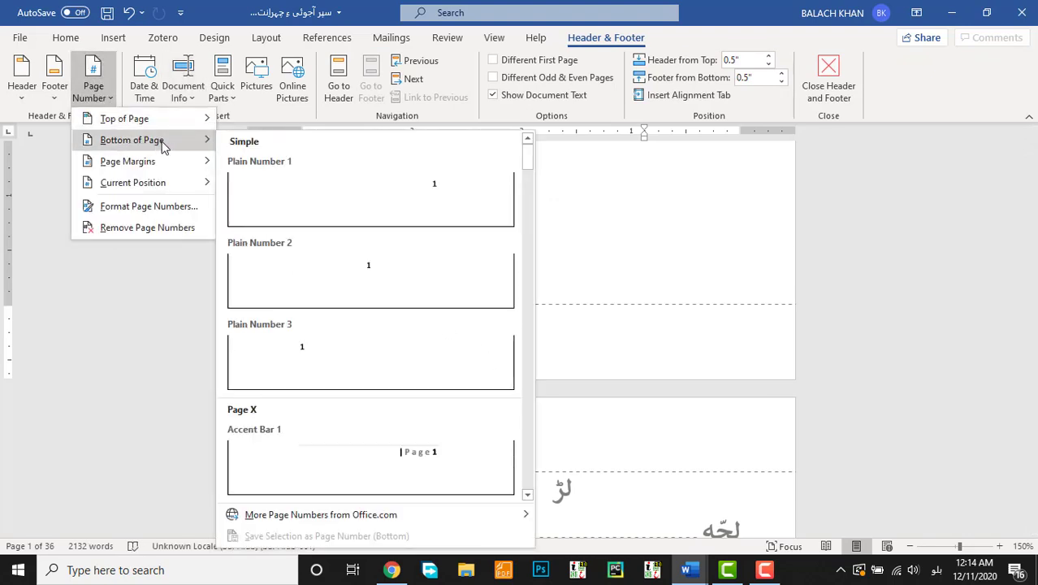
click(373, 272)
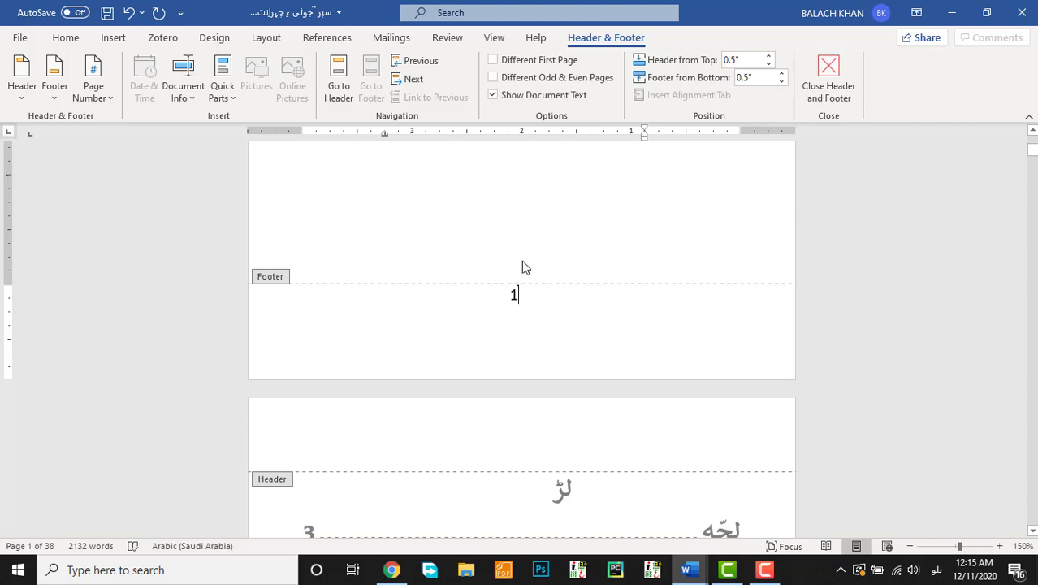
Set the footer's distance from the page bottom to 0.1" and return to the body text
click(781, 82)
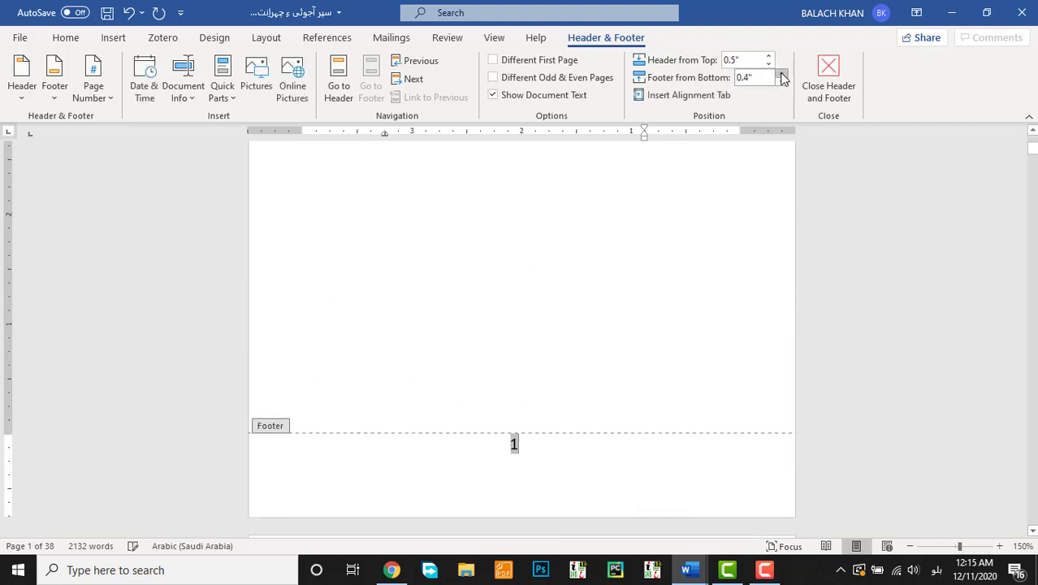
click(782, 83)
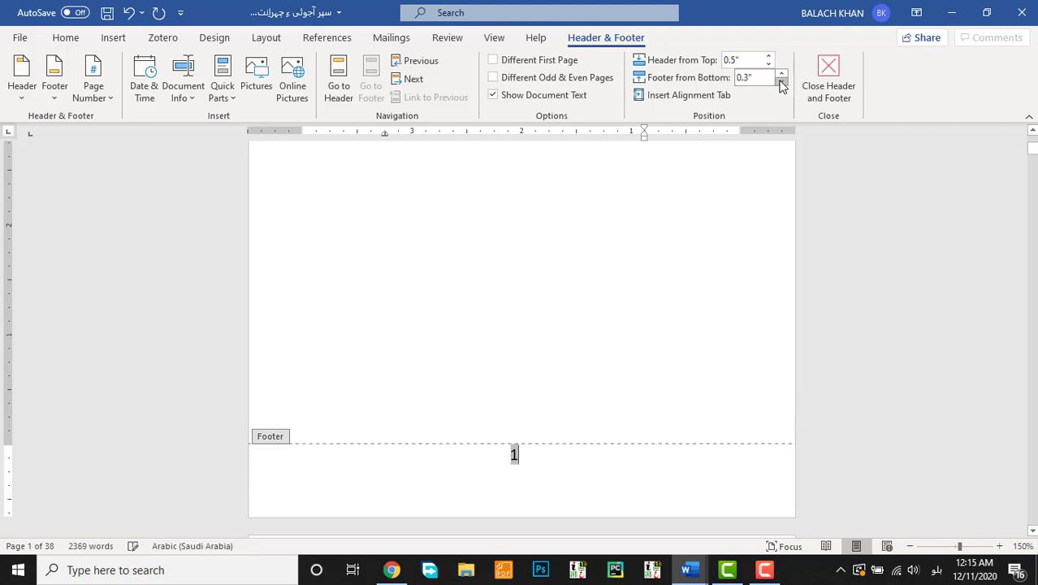
click(781, 82)
click(781, 83)
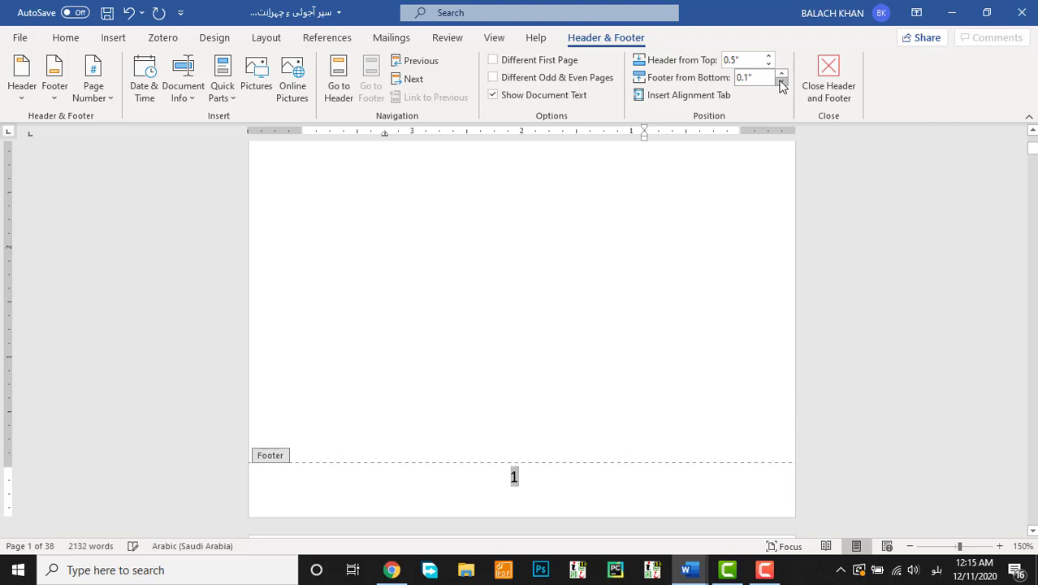
click(782, 83)
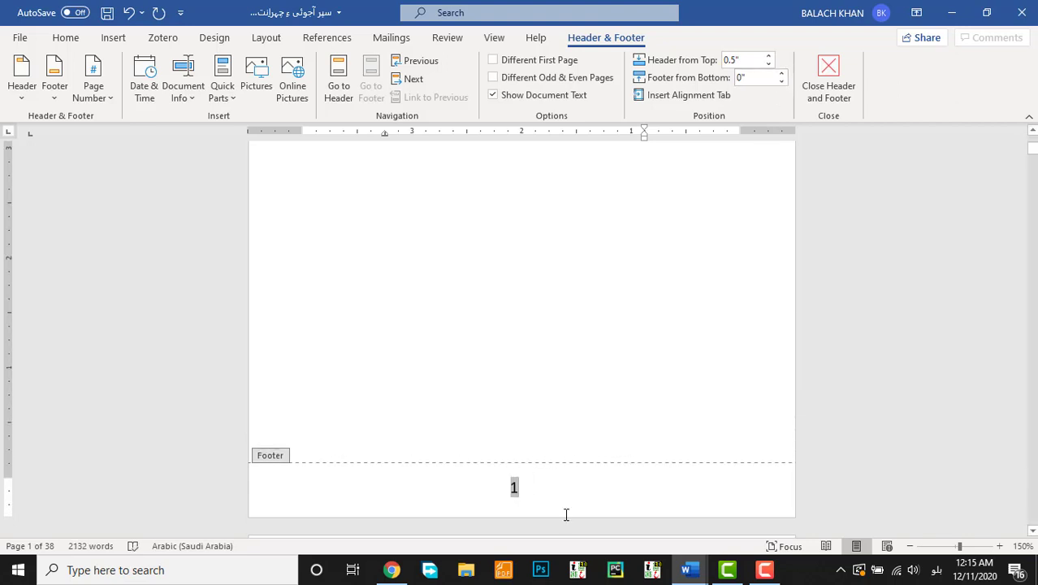
click(781, 72)
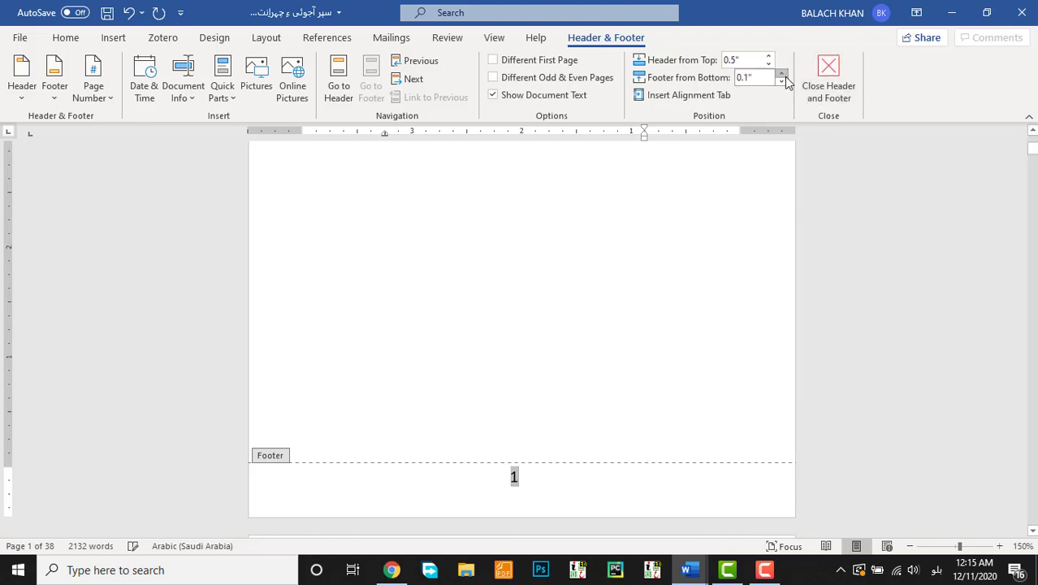
click(781, 82)
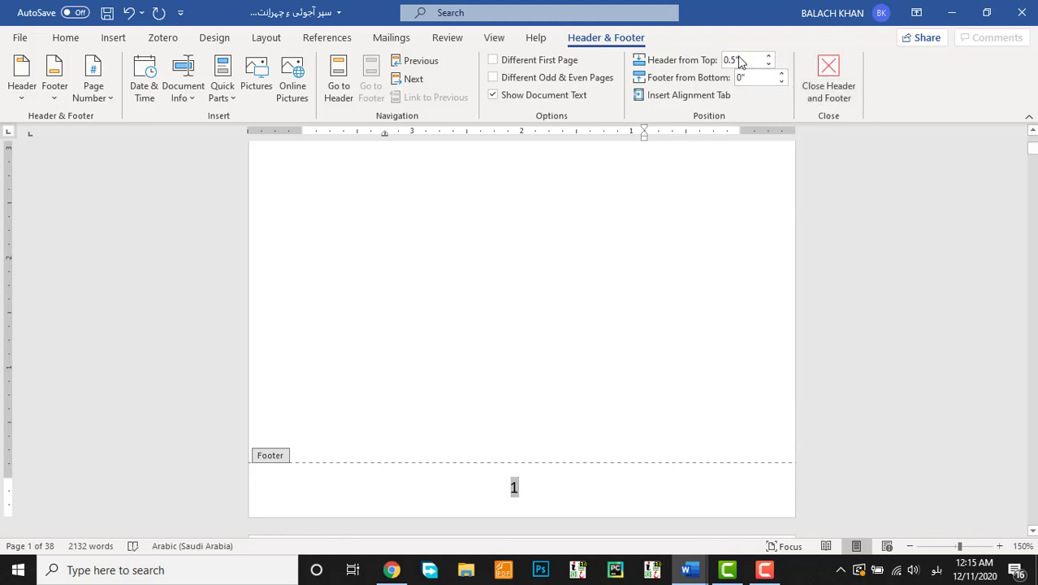
click(781, 74)
double_click(592, 381)
Check the page numbers and layout on all pages through to the end, then return to the title page
scroll(597, 363, down, 6)
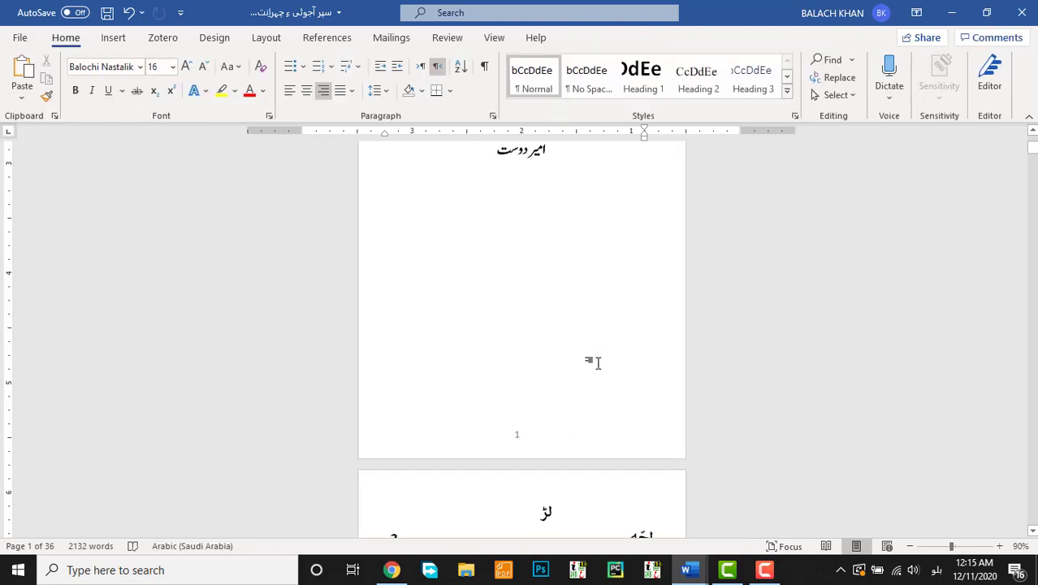
scroll(580, 335, down, 4)
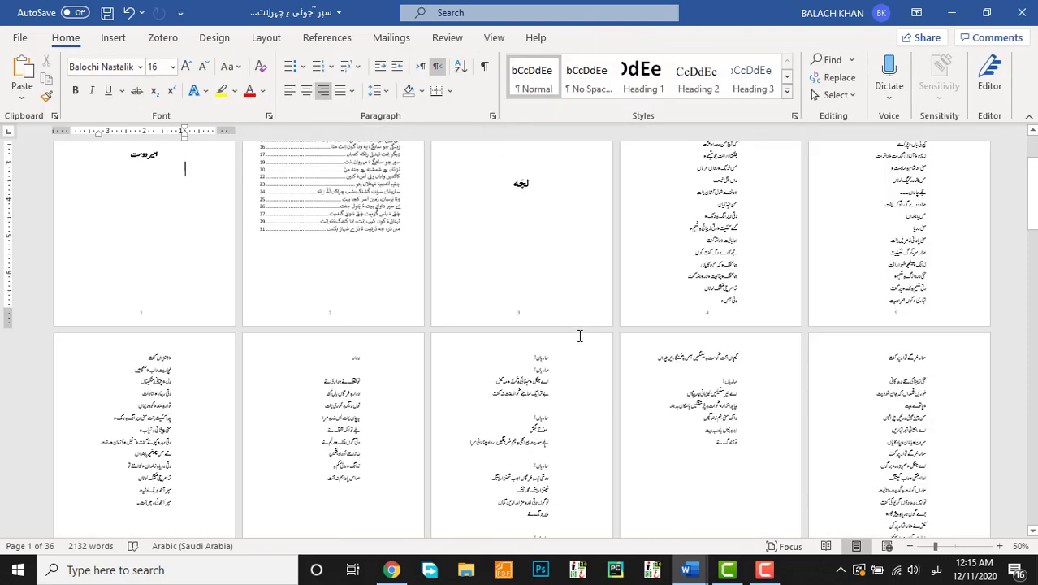
scroll(580, 335, down, 10)
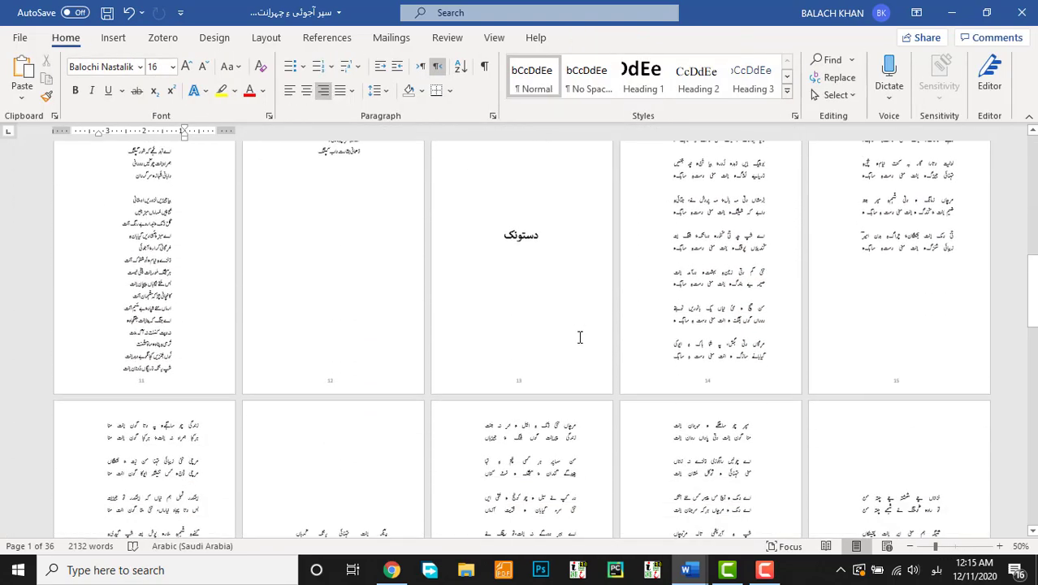
scroll(580, 337, down, 10)
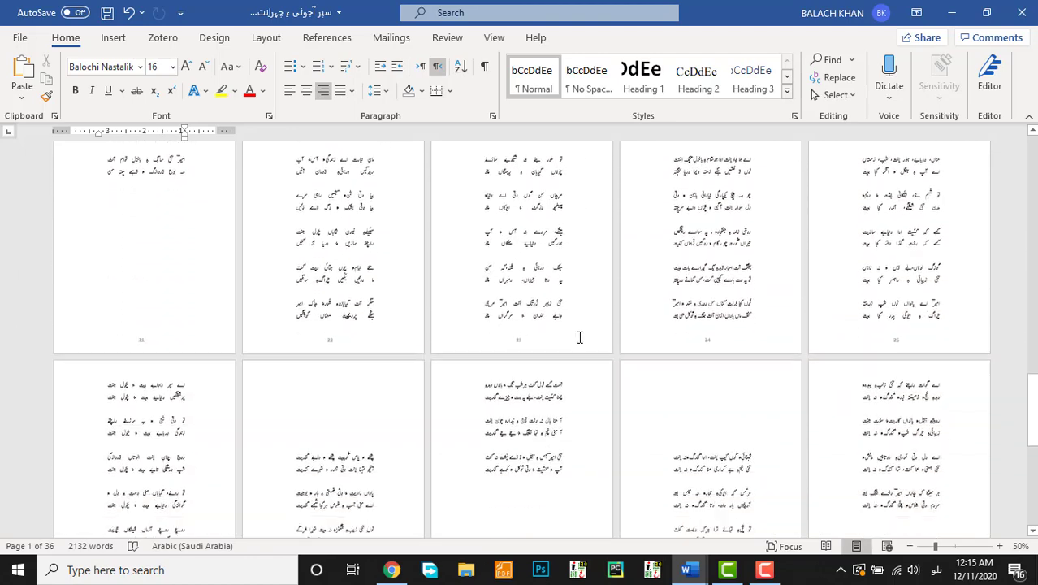
scroll(580, 337, down, 8)
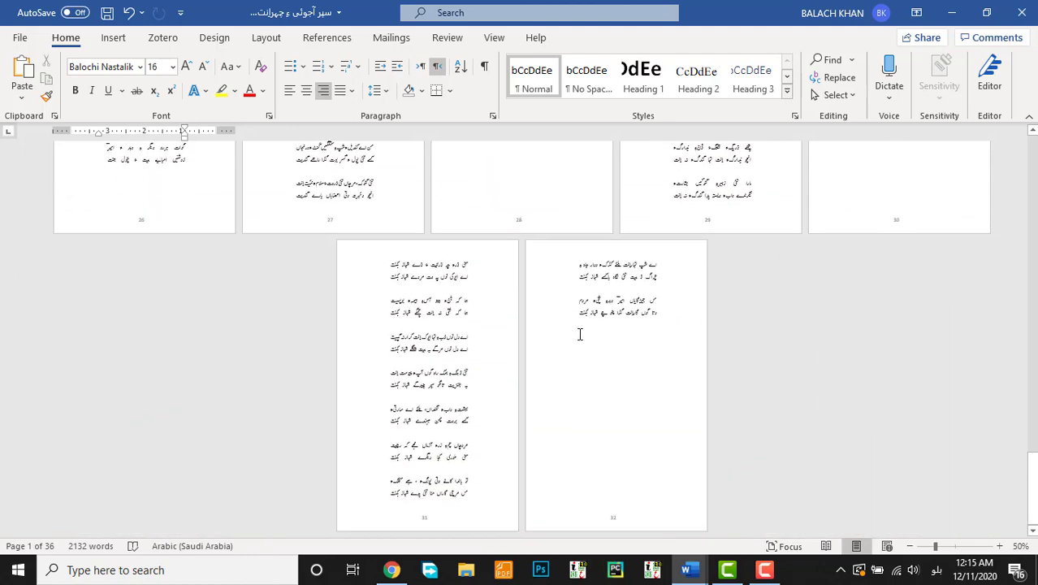
ctrl+scroll(580, 334, up, 10)
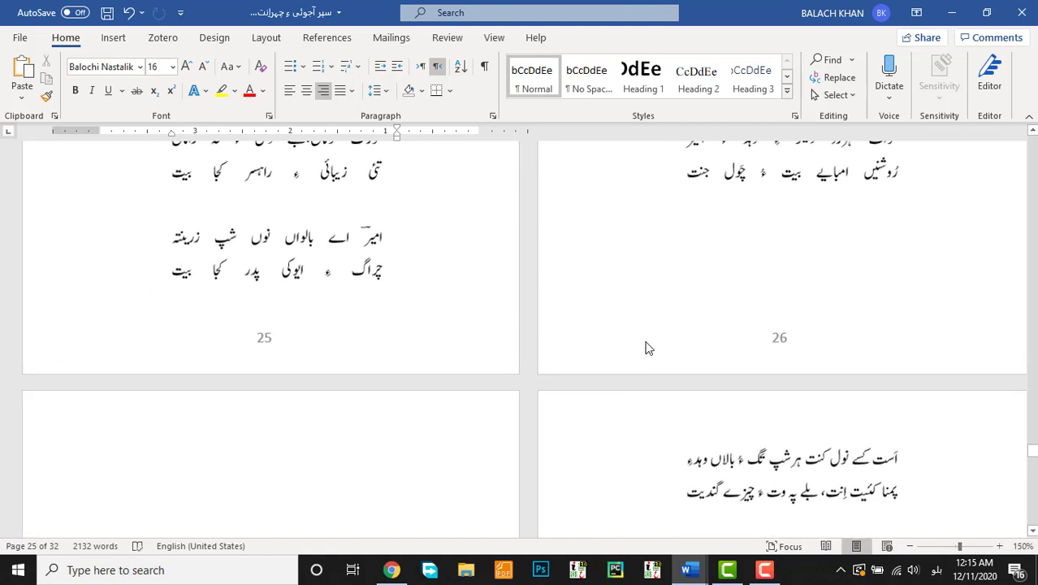
ctrl+scroll(648, 348, up, 1)
drag(1032, 437, 1031, 147)
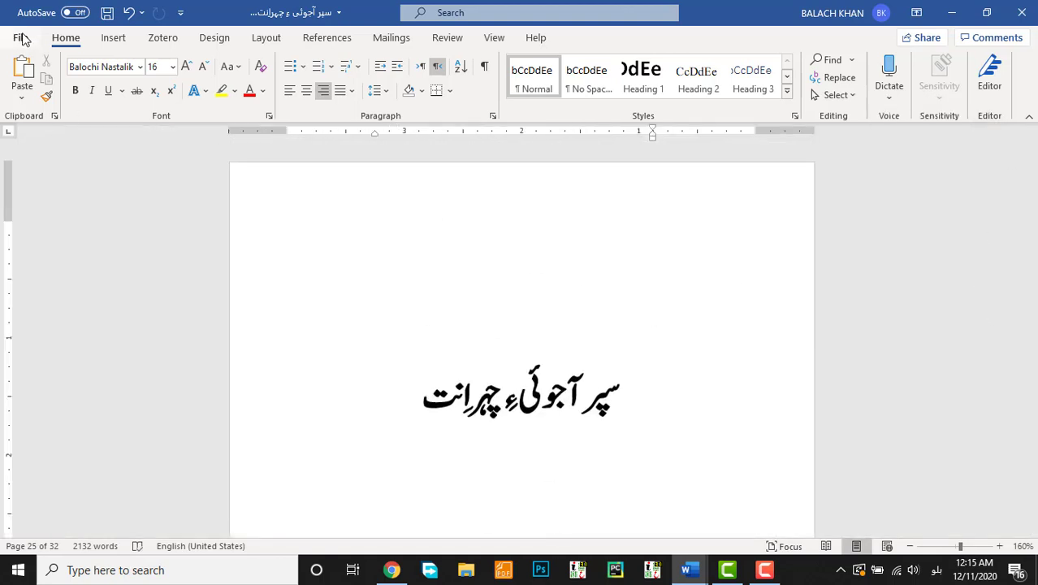
Export the document as a PDF named AmeerDost to the Desktop
click(22, 38)
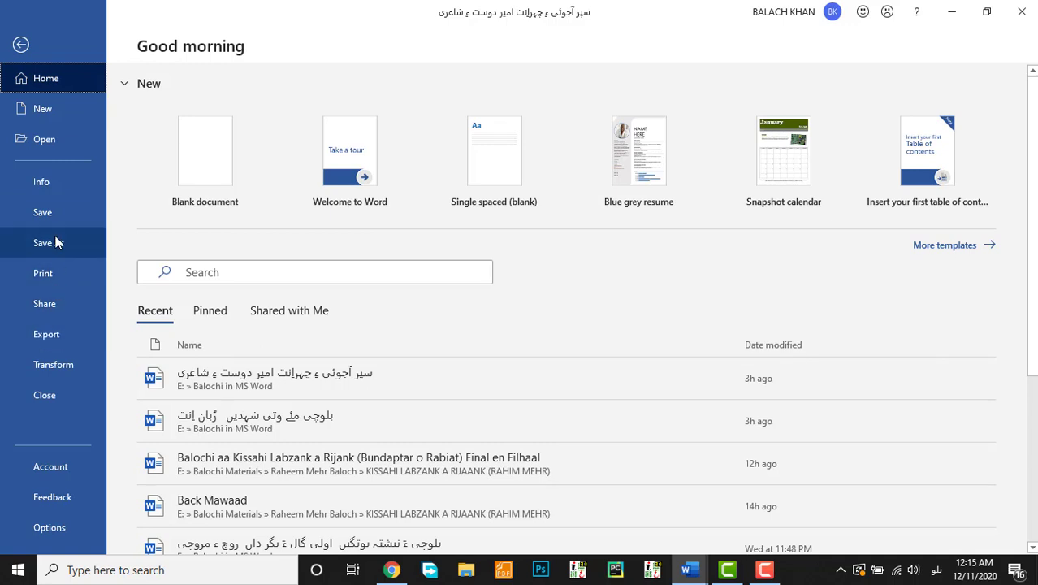
click(61, 330)
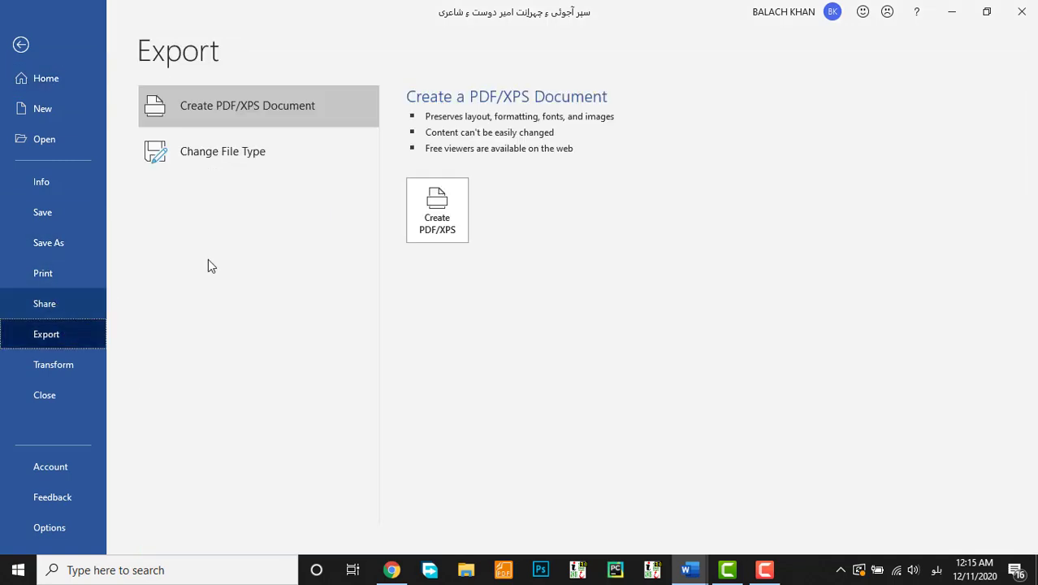
click(437, 223)
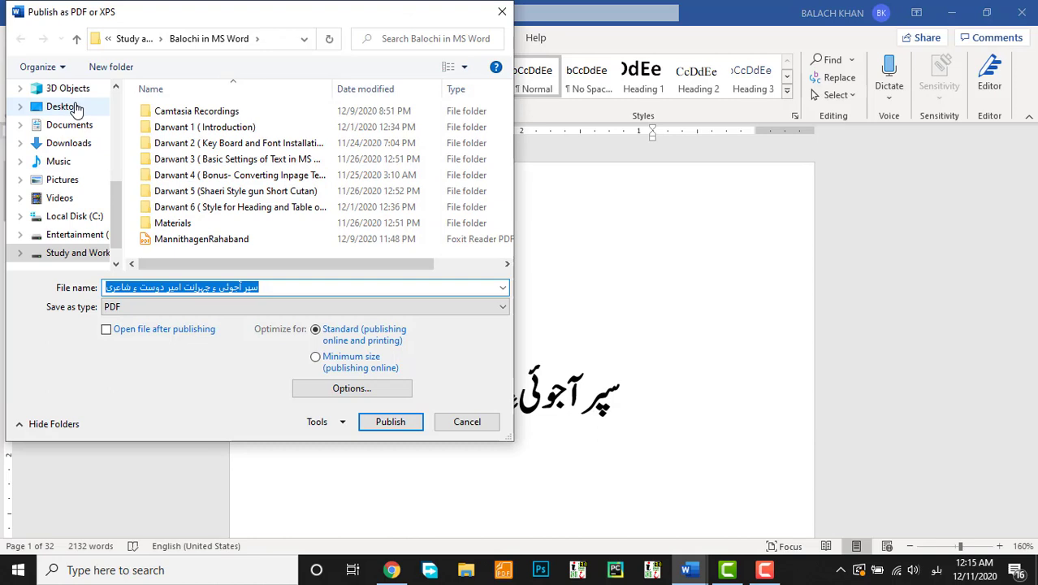
click(74, 109)
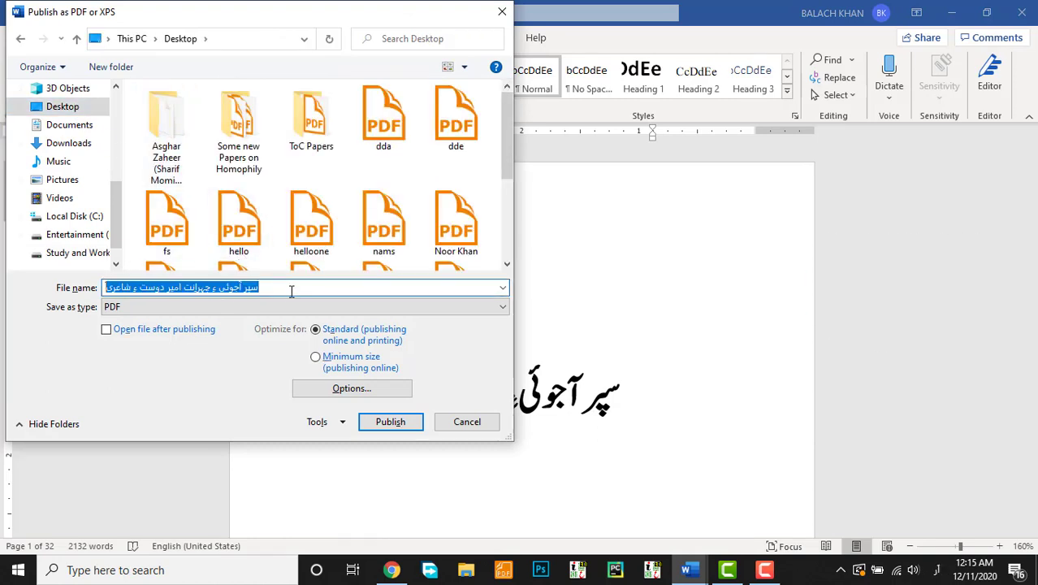
text(AmeerDost)
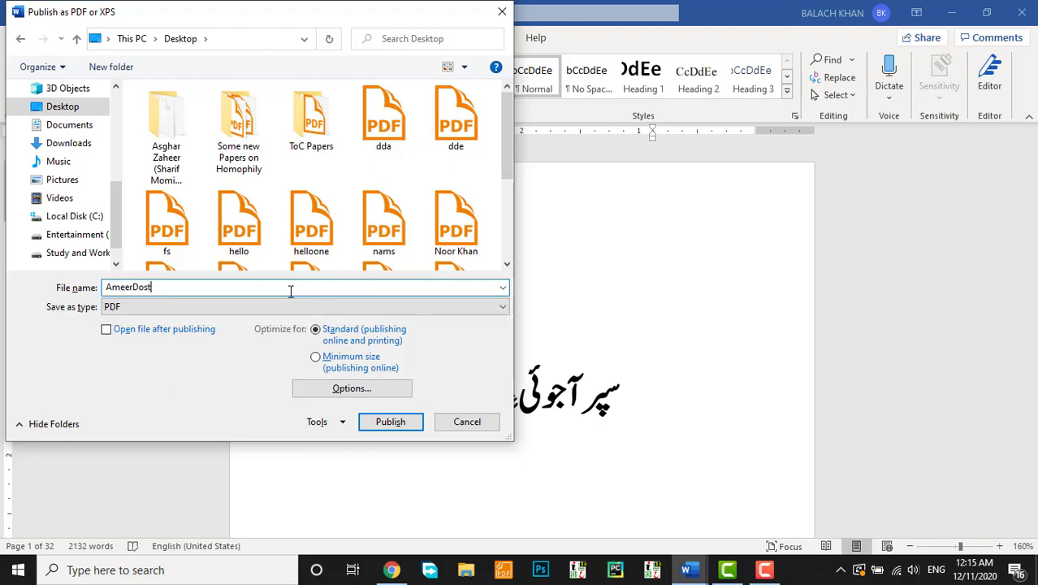
click(391, 422)
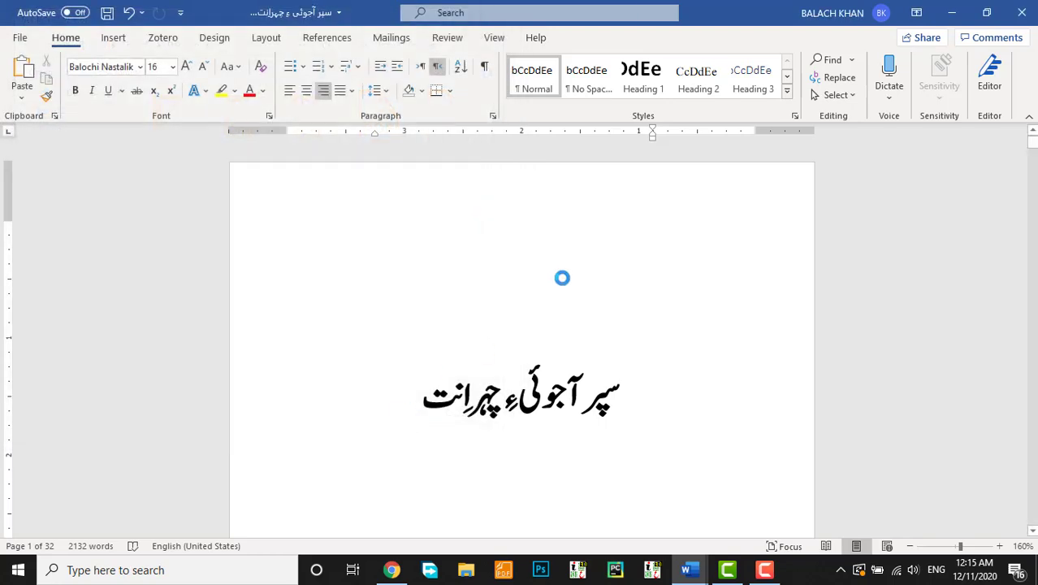
click(952, 12)
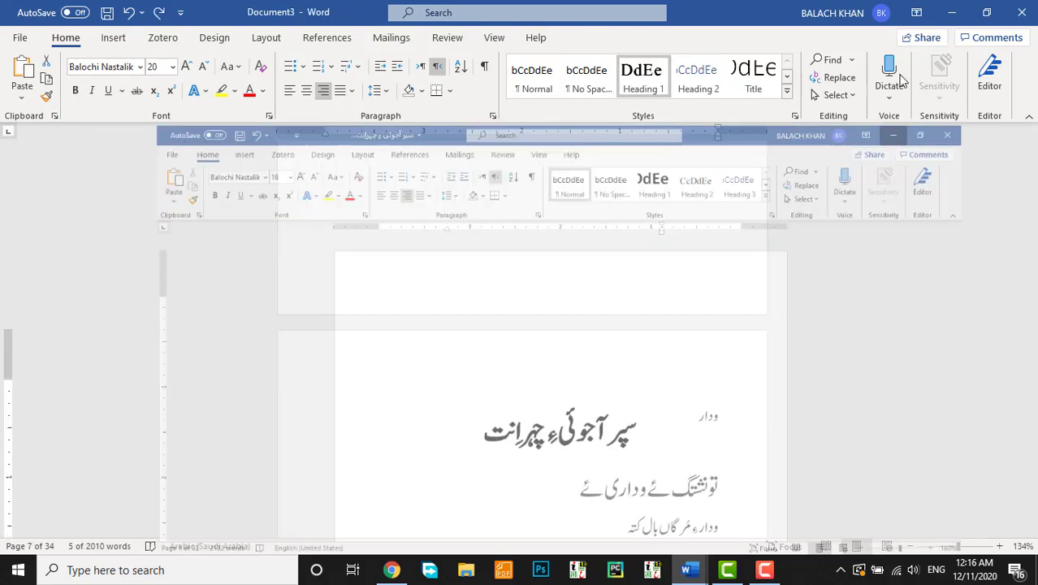
click(952, 12)
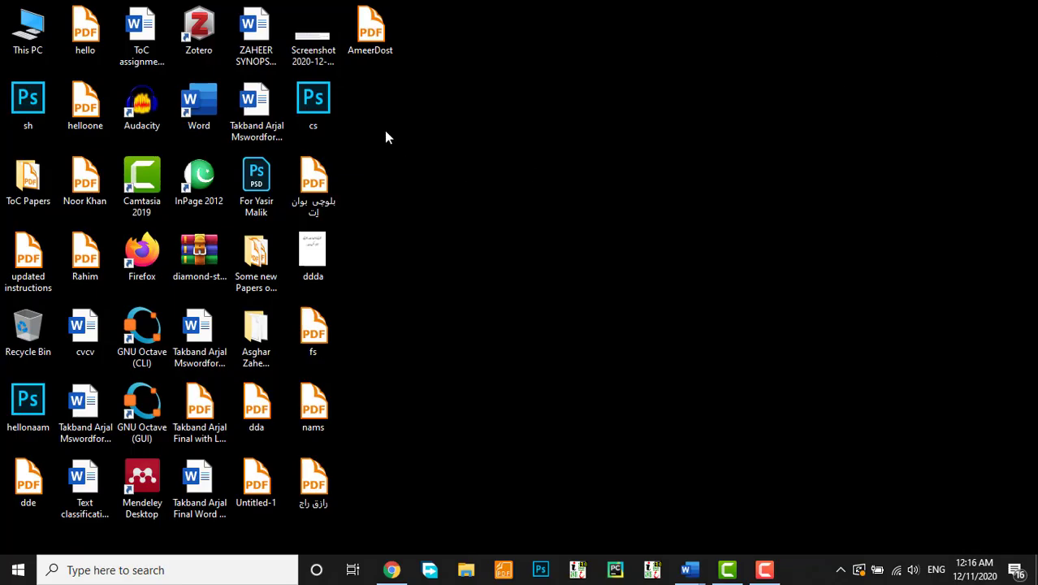
drag(377, 34, 625, 221)
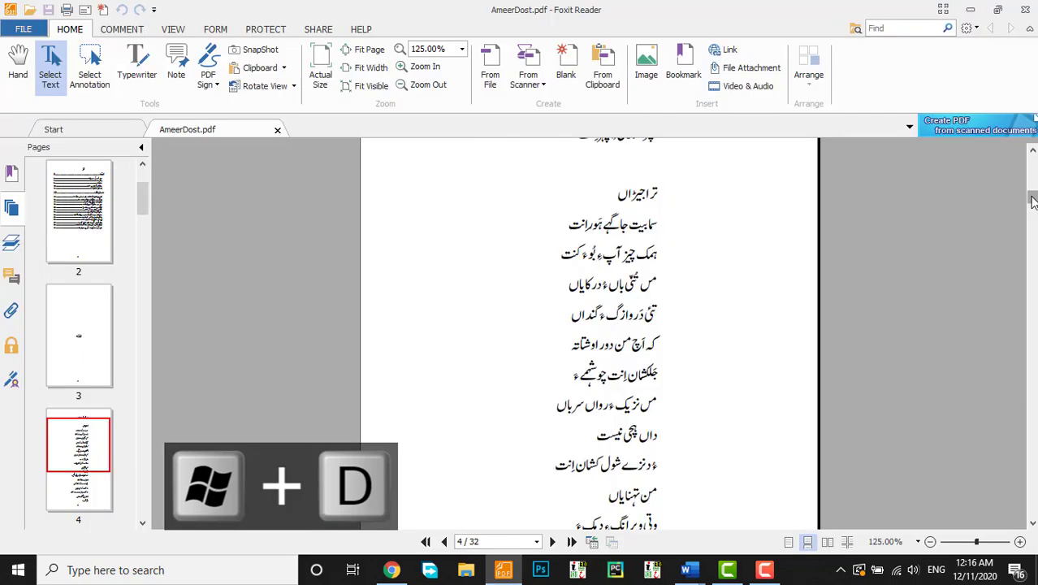
Review the exported PDF's opening pages, its table of contents entries and the page numbers in the footers
drag(1033, 201, 1032, 156)
scroll(557, 356, down, 7)
scroll(558, 359, down, 3)
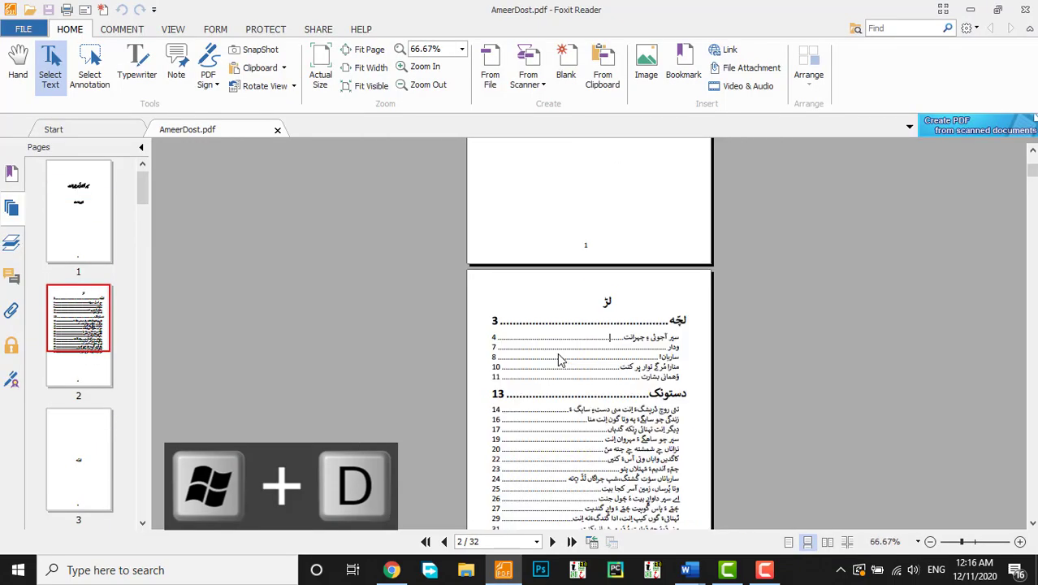
scroll(559, 359, down, 3)
scroll(561, 360, up, 3)
scroll(575, 358, down, 8)
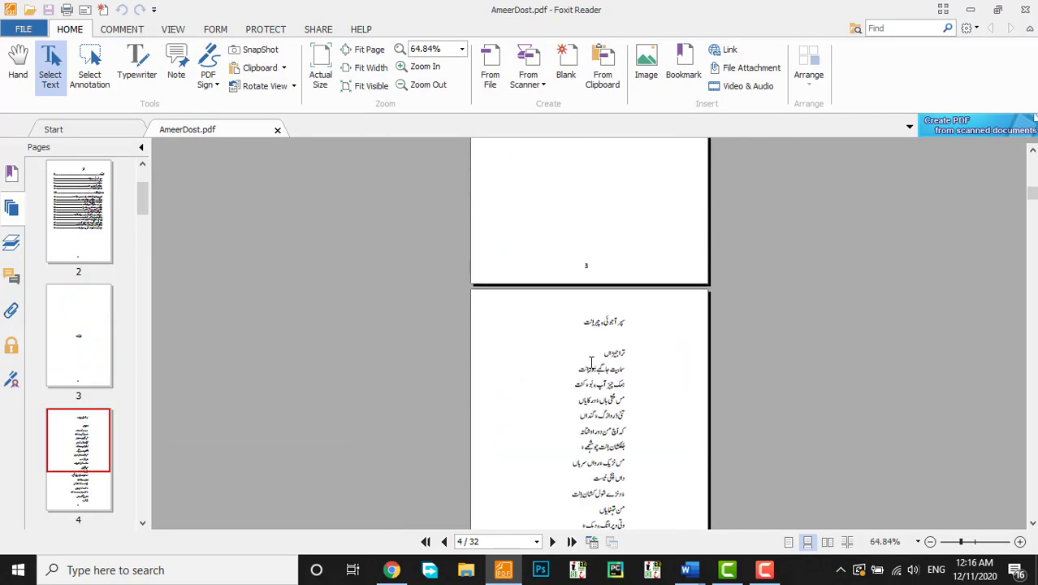
scroll(591, 361, down, 8)
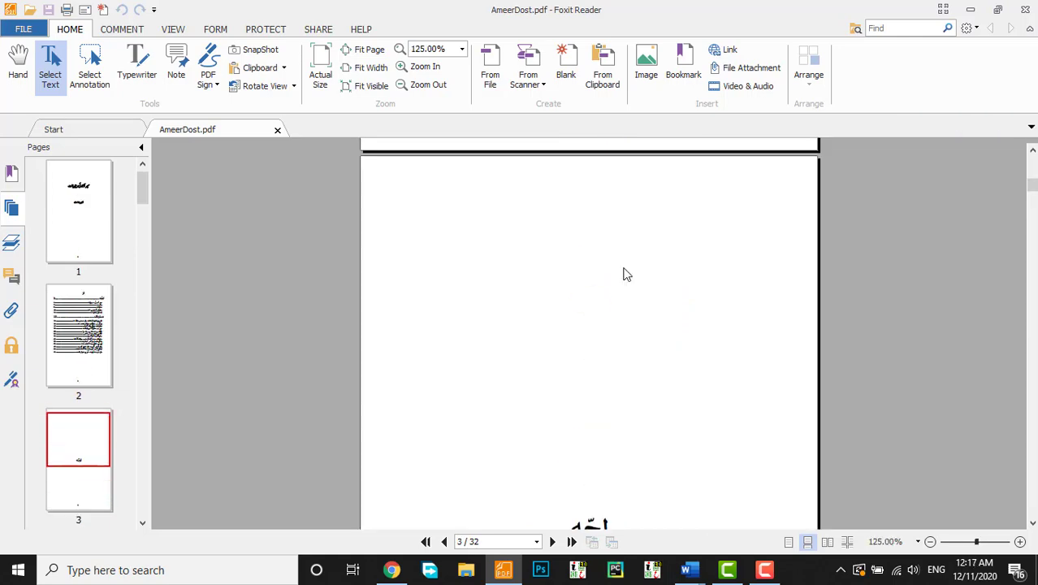
scroll(624, 272, up, 3)
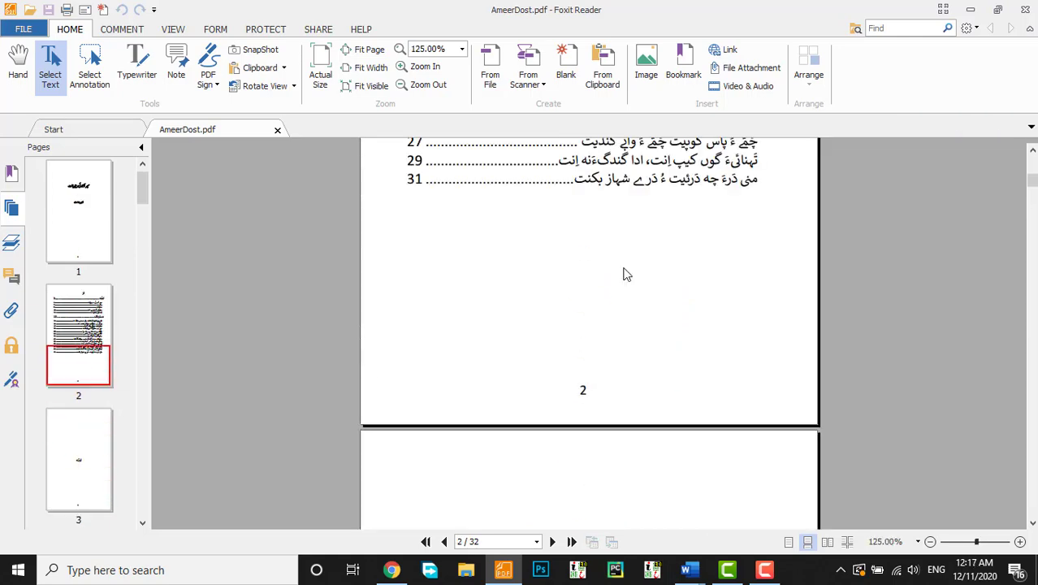
scroll(625, 274, up, 3)
scroll(694, 345, up, 4)
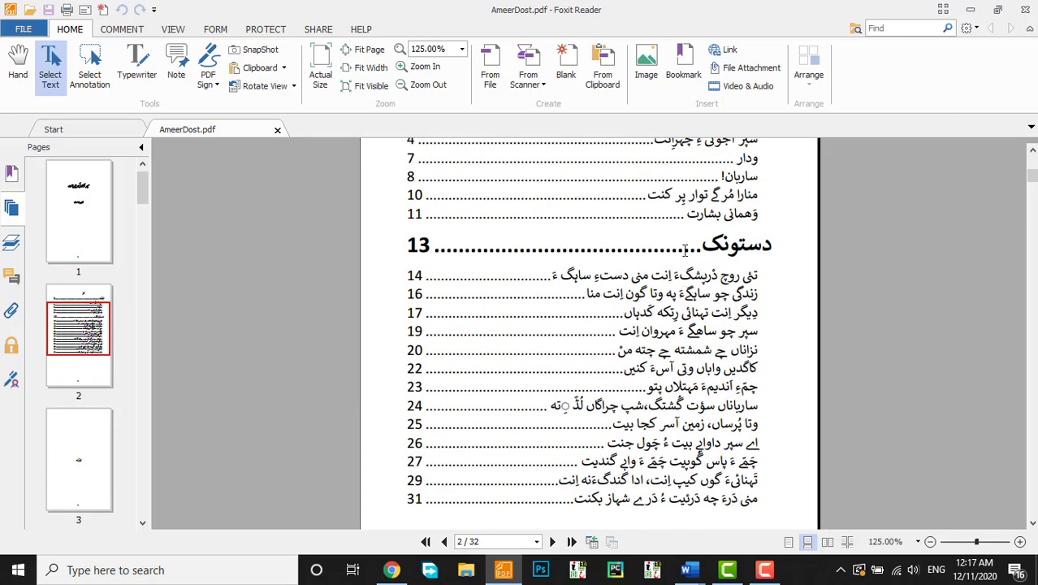
scroll(686, 247, down, 4)
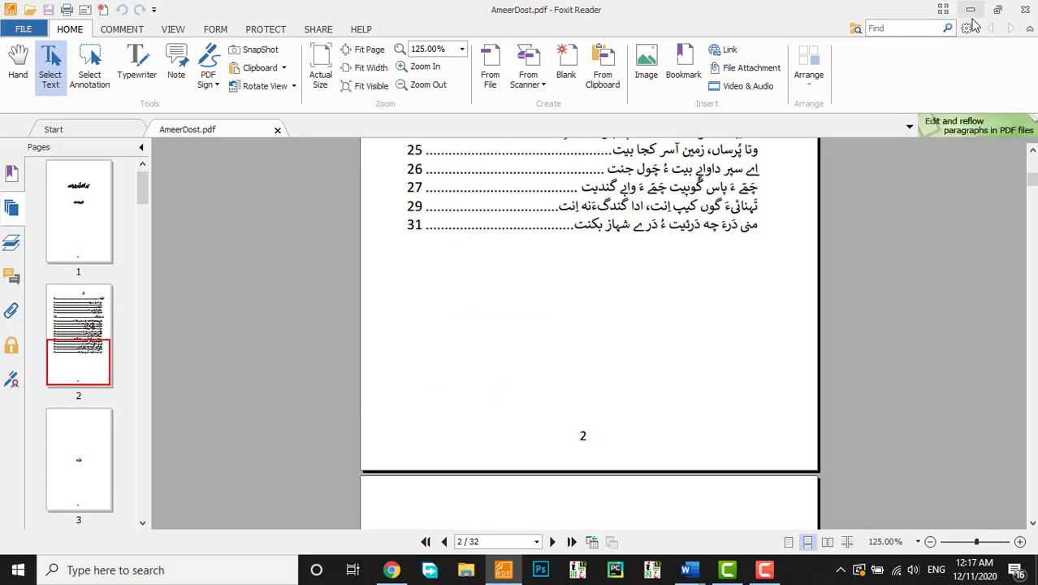
Switch back to the poetry book document in Word and check the page numbers on the title page and contents page
click(970, 9)
mouse_move(690, 569)
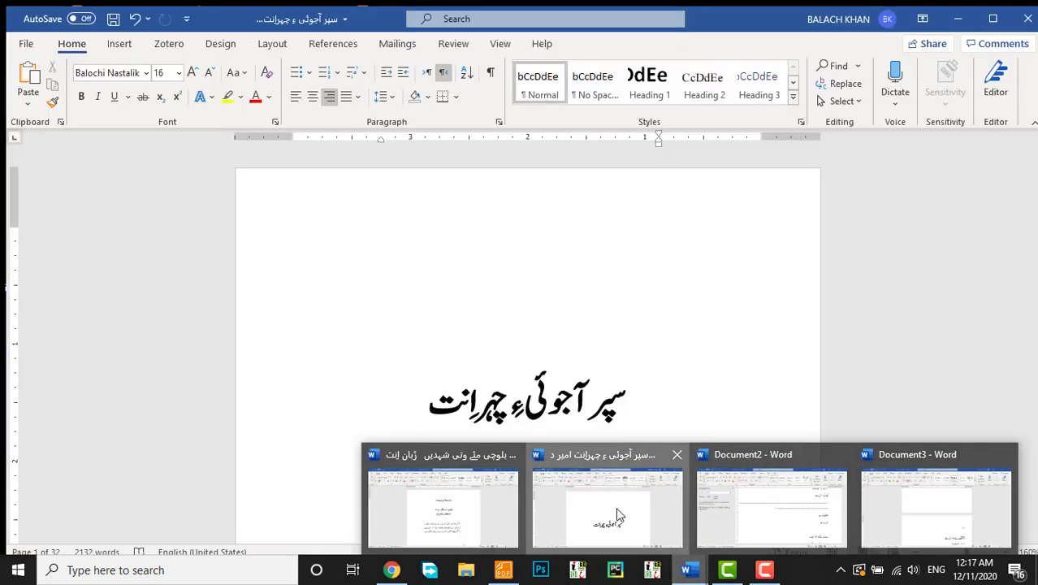
click(617, 514)
scroll(666, 303, down, 6)
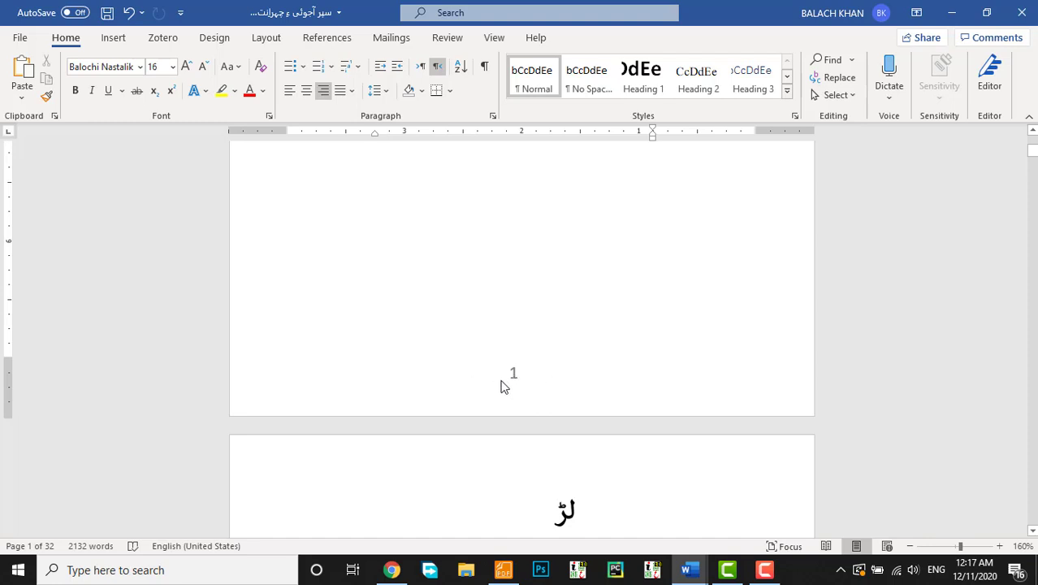
scroll(568, 366, down, 1)
scroll(595, 351, up, 7)
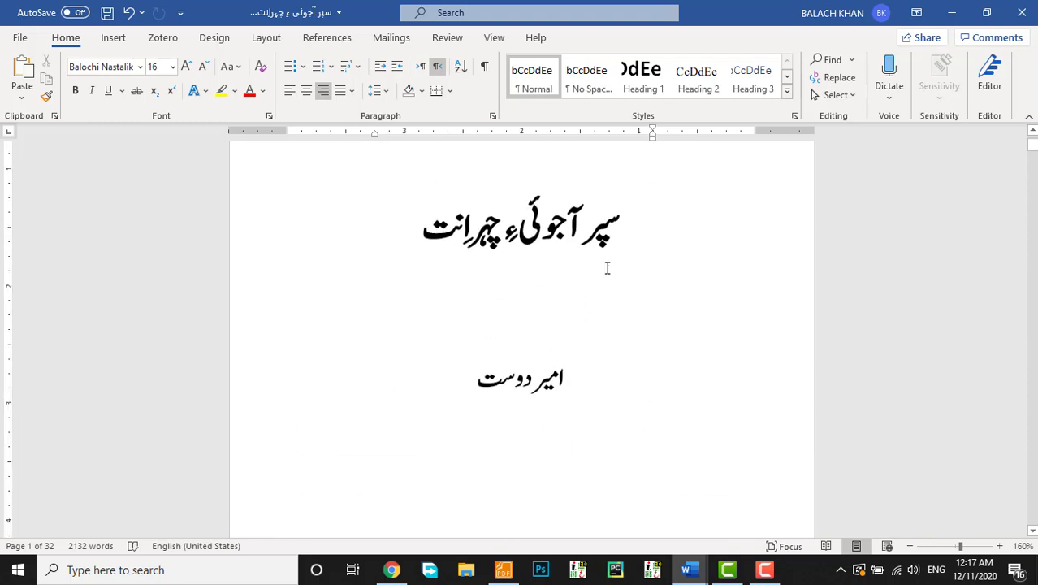
scroll(601, 276, up, 2)
scroll(573, 288, down, 4)
ctrl+scroll(583, 293, down, 4)
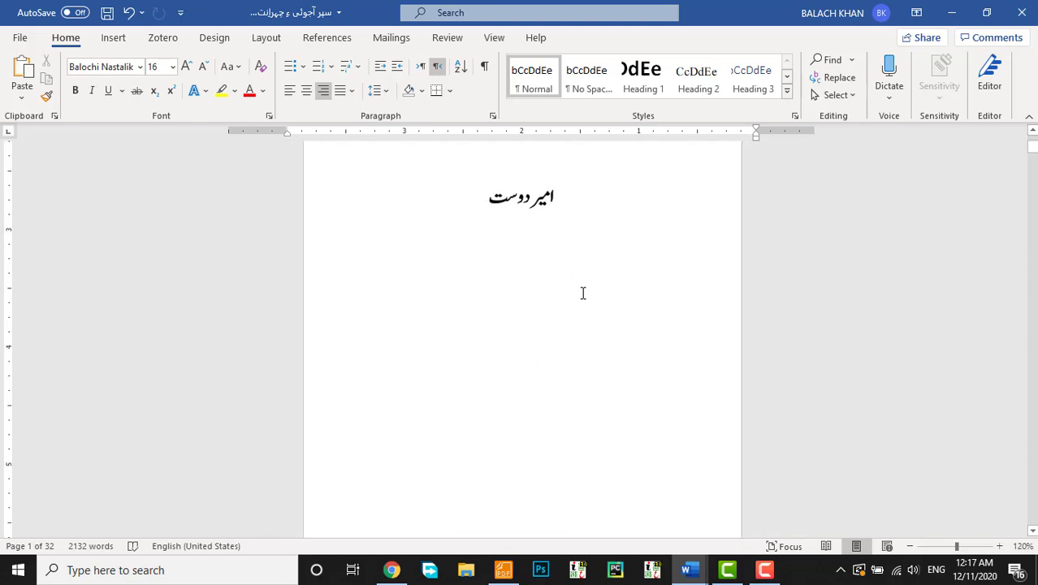
scroll(579, 295, down, 5)
scroll(237, 510, up, 4)
scroll(324, 452, down, 3)
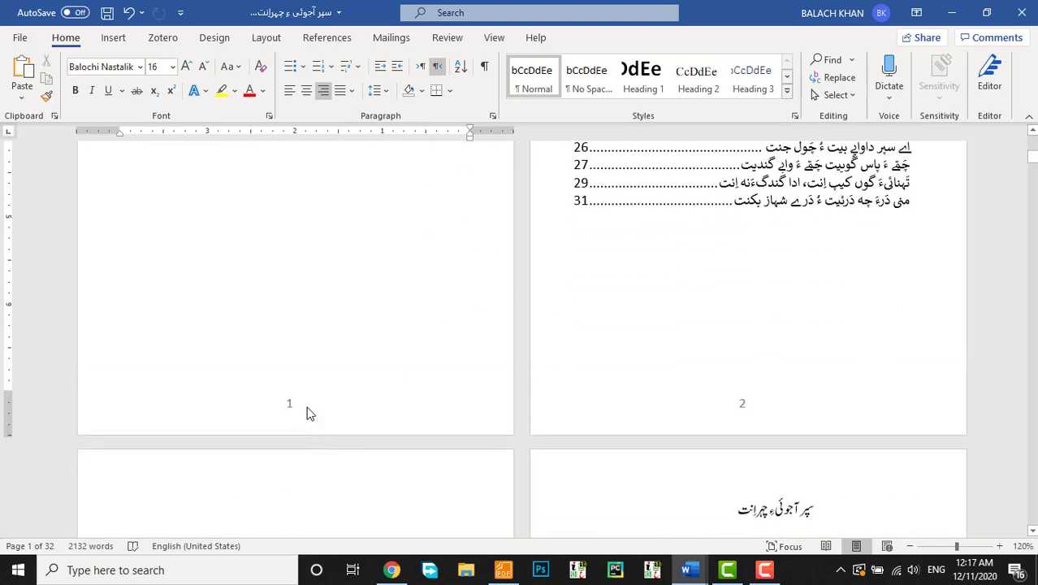
scroll(744, 325, up, 5)
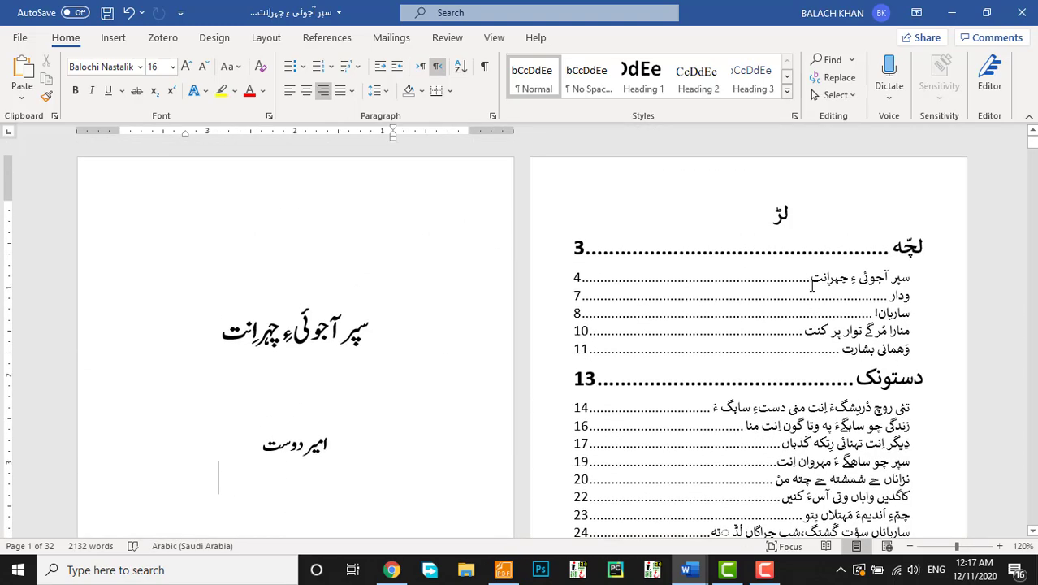
Examine the contents entries and the footer page numbers on pages 1 to 4
click(778, 371)
scroll(776, 366, down, 5)
scroll(776, 365, up, 4)
scroll(747, 333, down, 2)
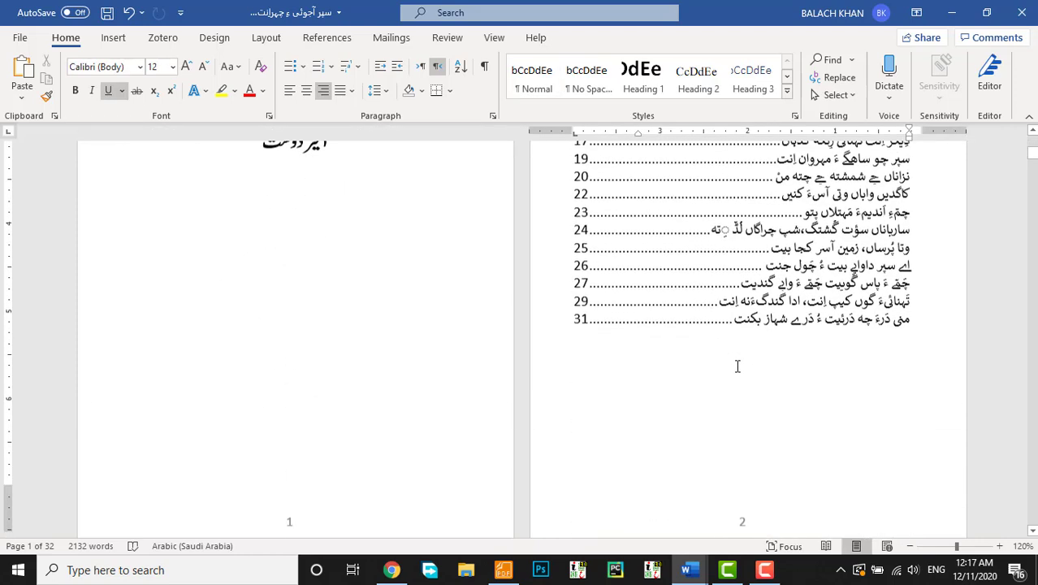
scroll(747, 370, down, 3)
click(769, 335)
scroll(622, 371, down, 9)
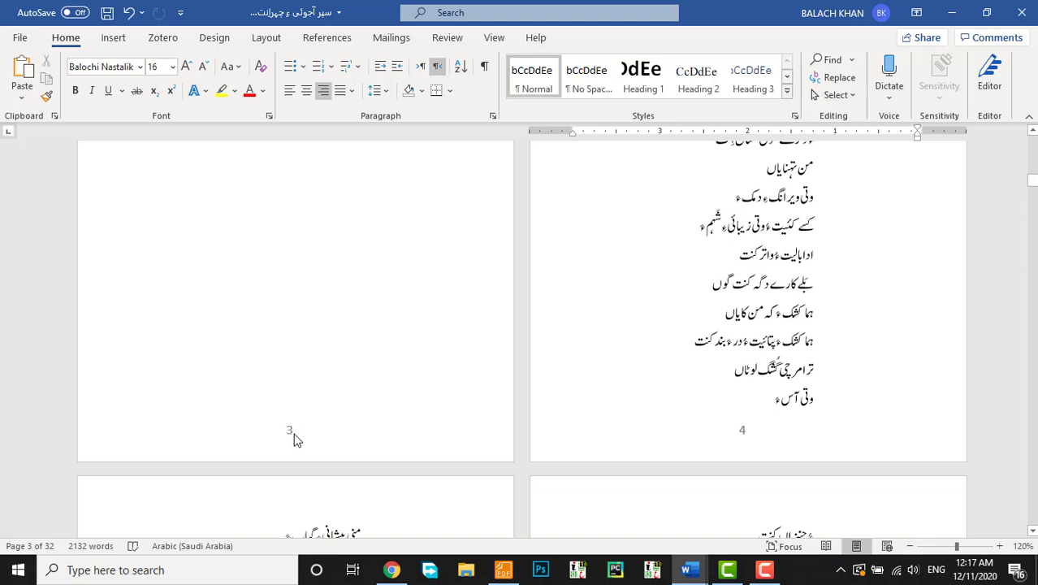
scroll(298, 439, up, 2)
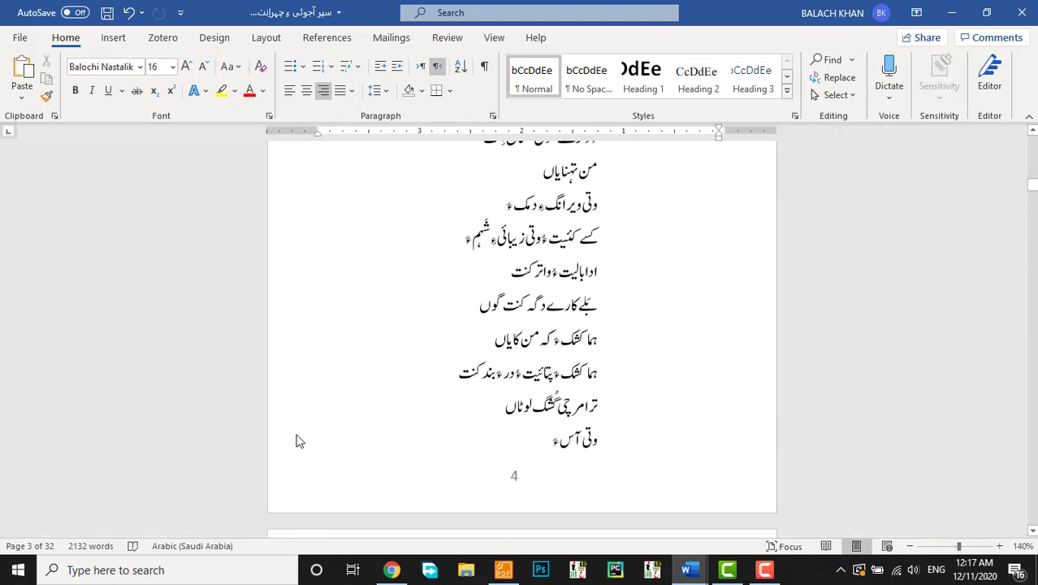
scroll(504, 398, up, 10)
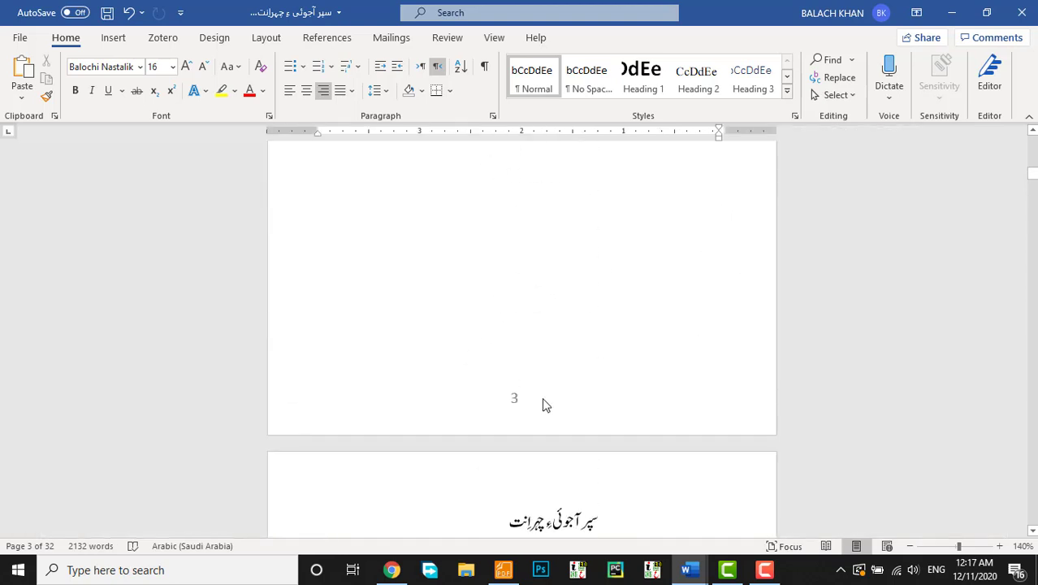
scroll(548, 390, up, 10)
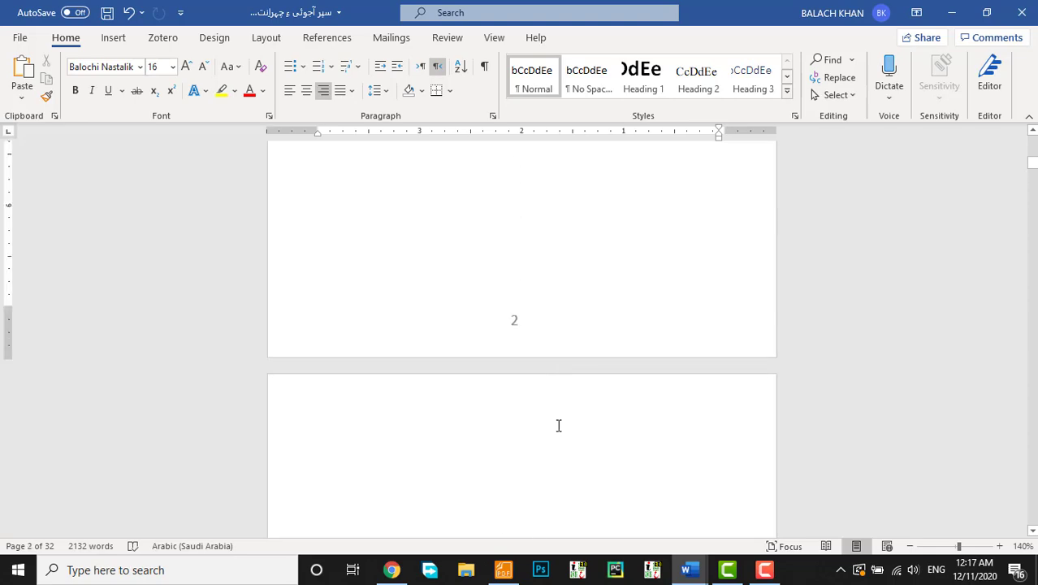
scroll(658, 396, up, 10)
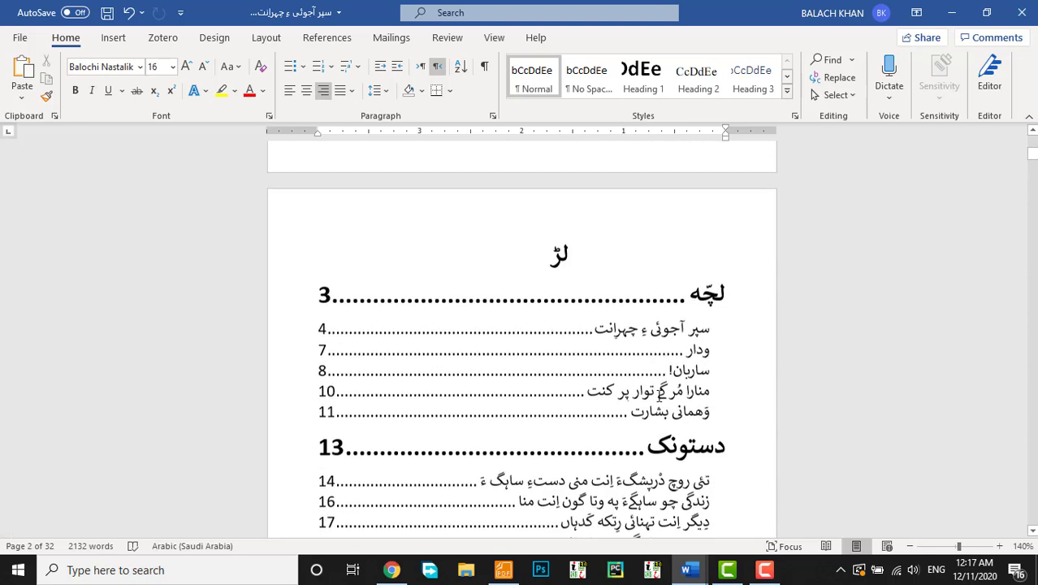
scroll(639, 401, up, 8)
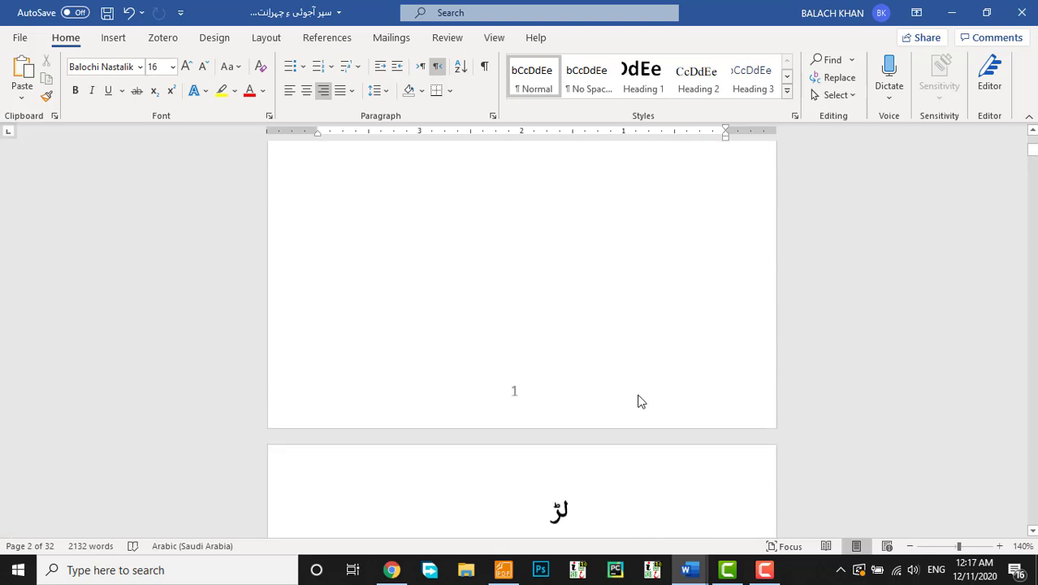
Insert a Next Page section break at the contents heading that follows the title page
click(625, 336)
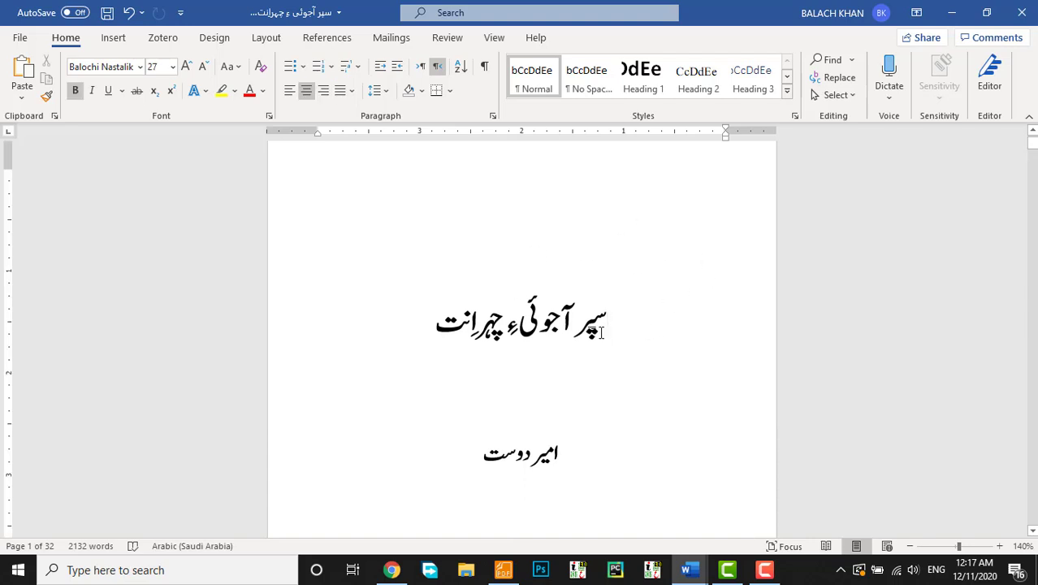
scroll(591, 290, up, 1)
scroll(593, 293, down, 4)
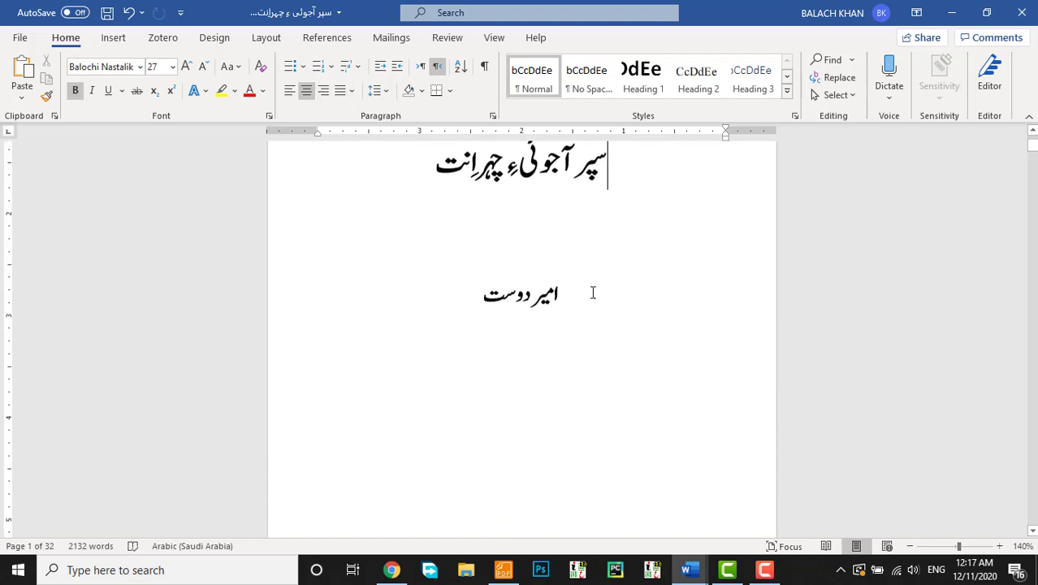
scroll(593, 292, down, 12)
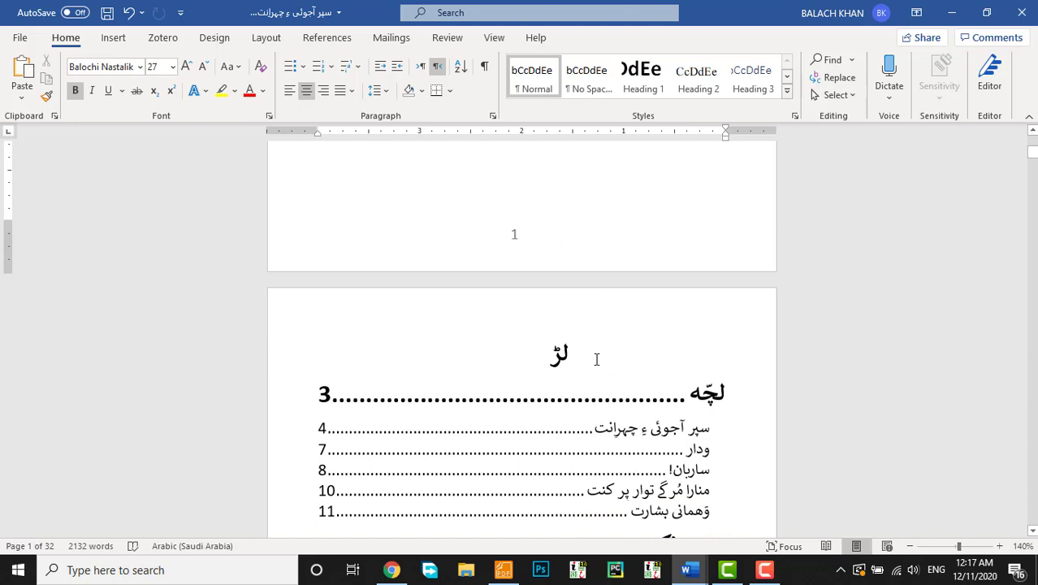
click(596, 359)
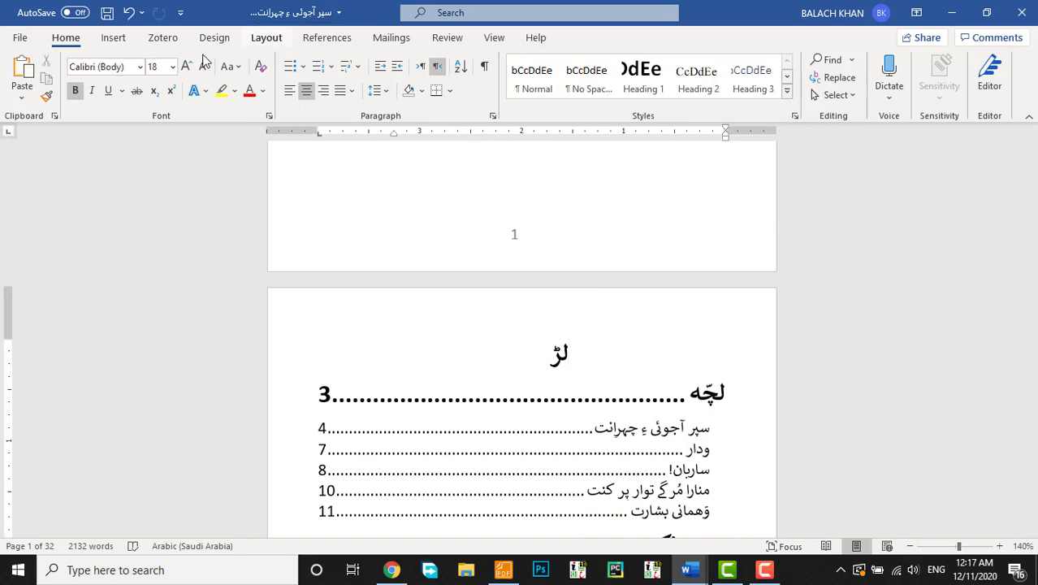
click(267, 37)
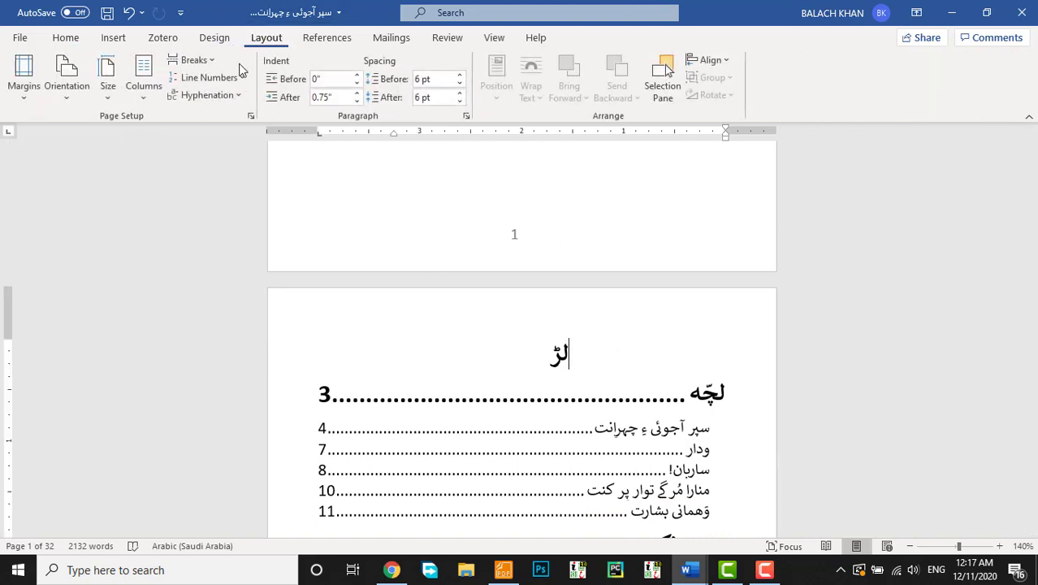
click(192, 60)
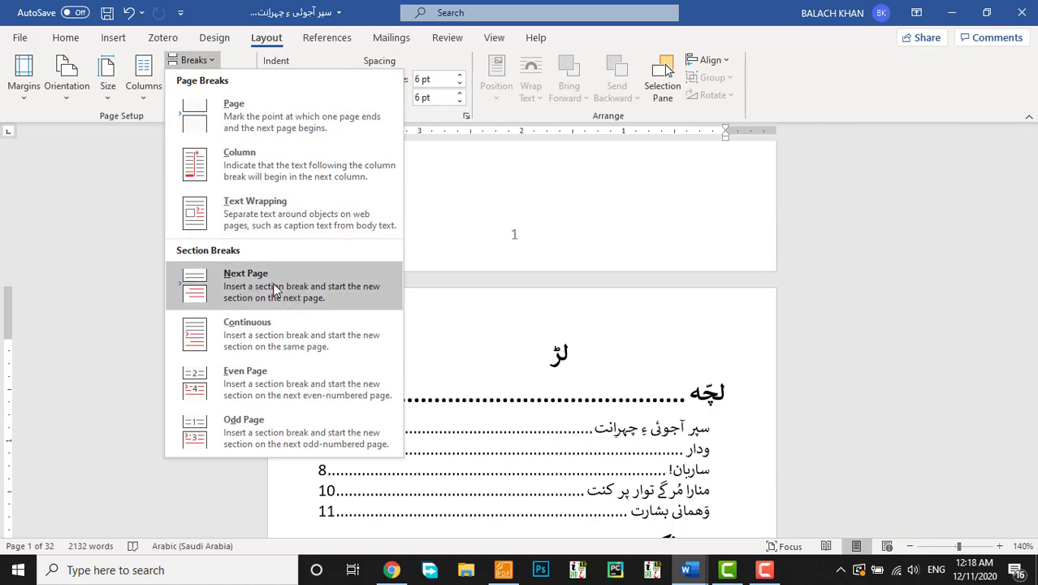
click(301, 289)
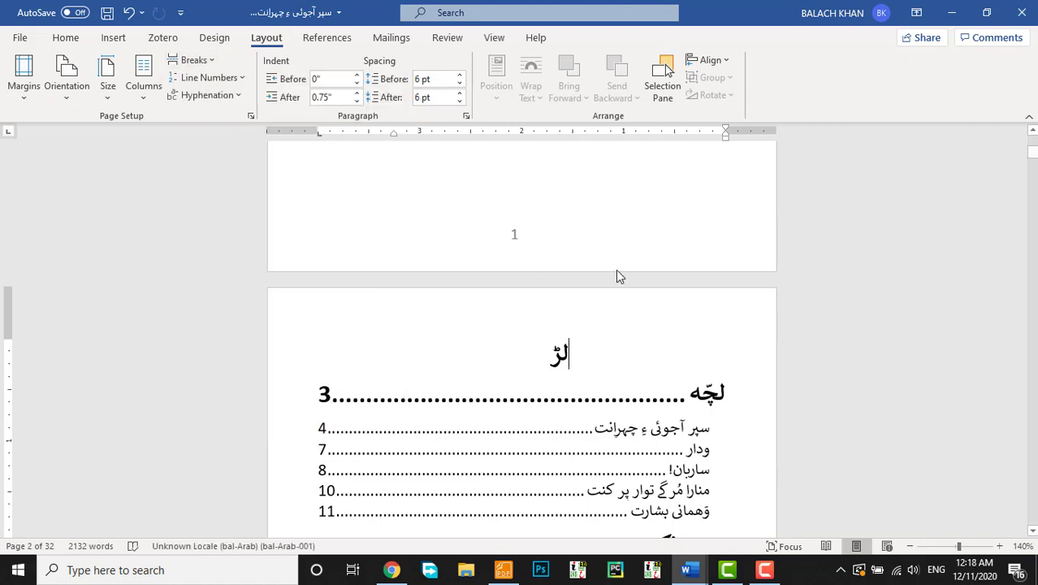
Return to the title page and place the cursor on the empty line between the book title and the author's name
drag(1032, 157, 1031, 142)
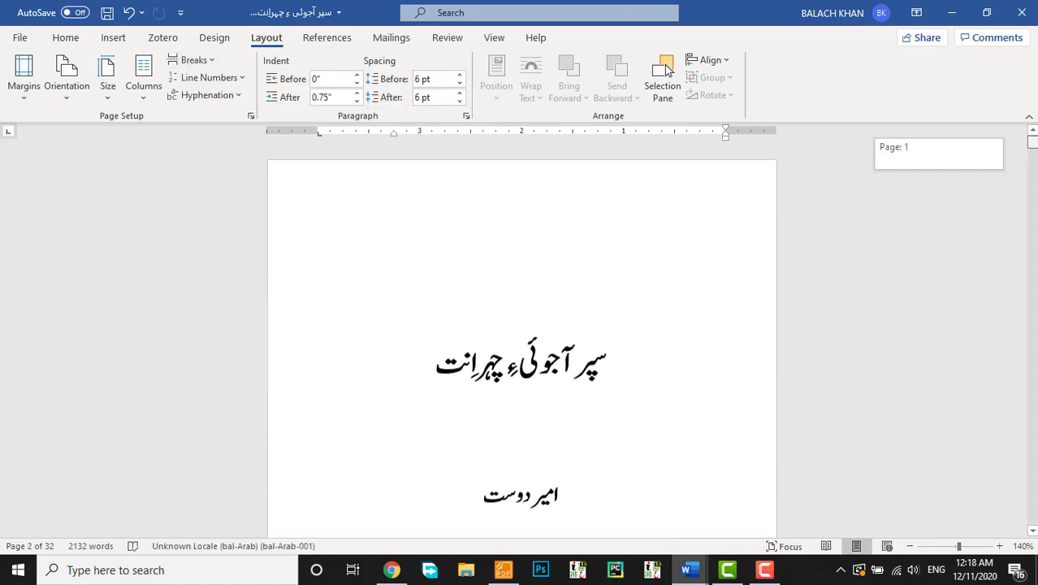
click(646, 355)
click(527, 439)
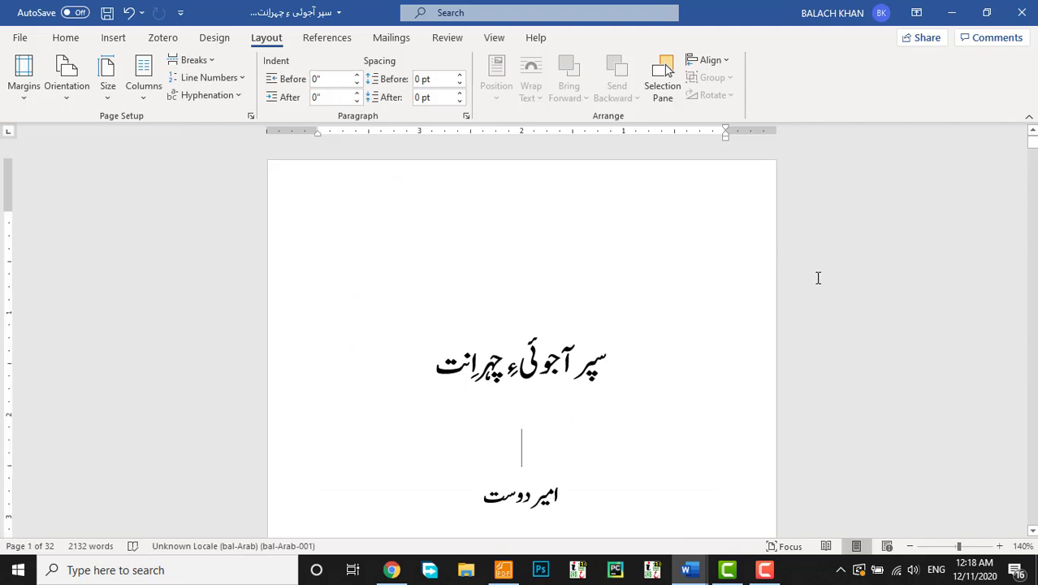